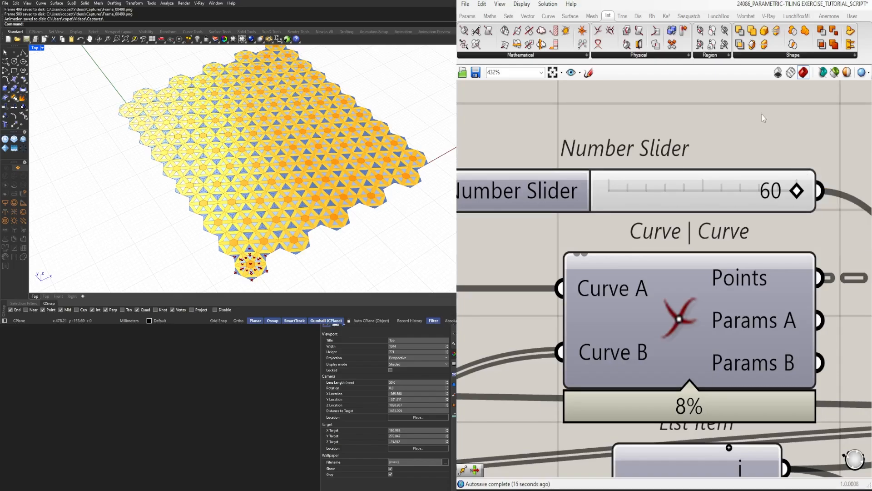
{"action": "scroll", "coordinate": [761, 114], "scroll_direction": "down", "scroll_amount": 10}
{"action": "scroll", "coordinate": [736, 203], "scroll_direction": "down", "scroll_amount": 5}
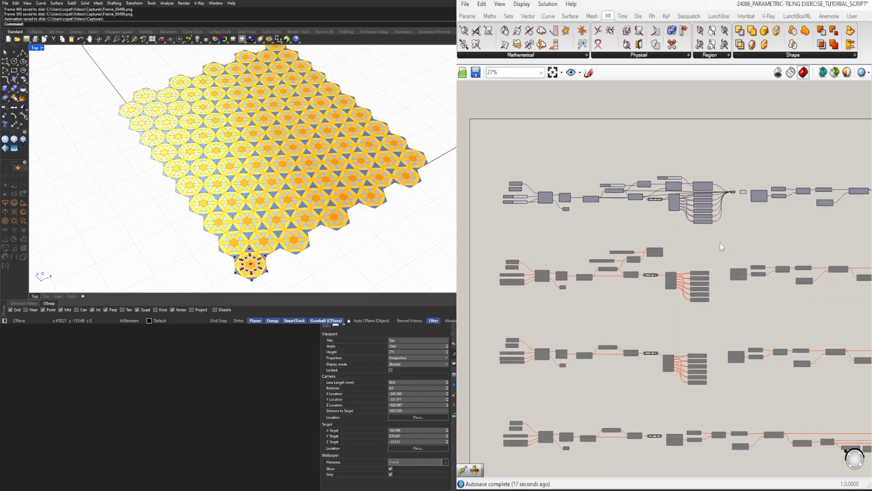
{"action": "scroll", "coordinate": [680, 242], "scroll_direction": "down", "scroll_amount": 1}
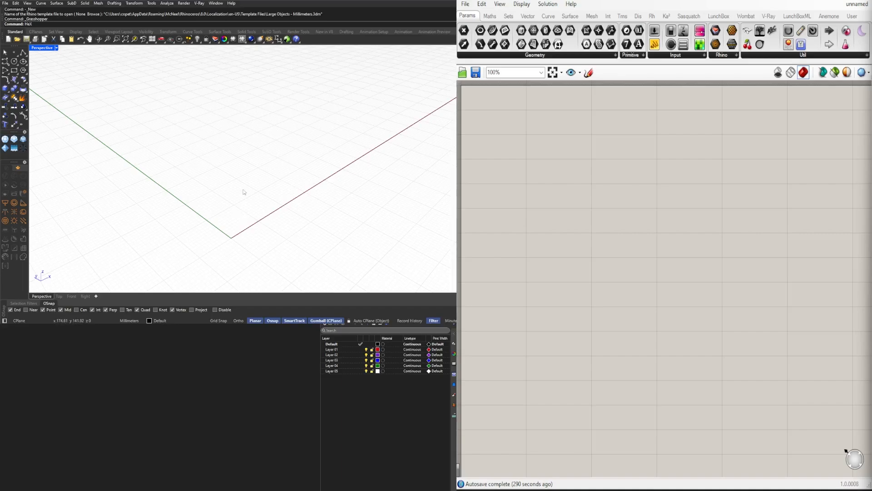
{"action": "double_click", "coordinate": [563, 200]}
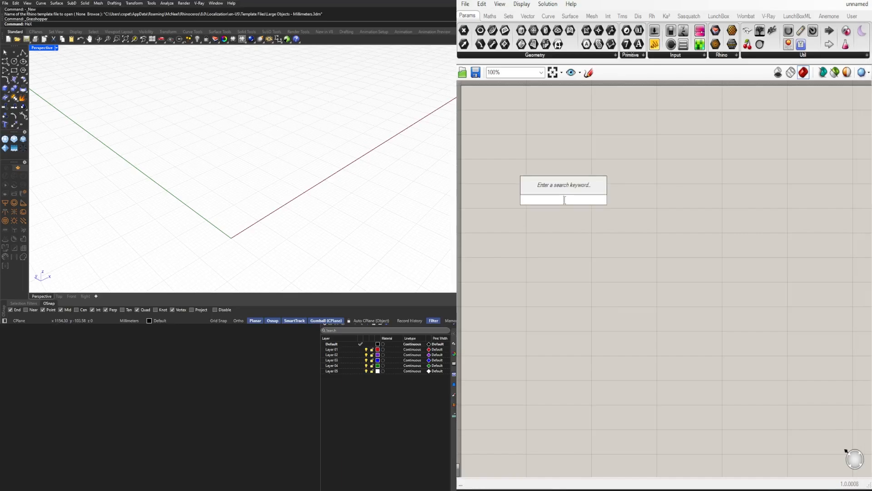
{"action": "type", "text": "grid"}
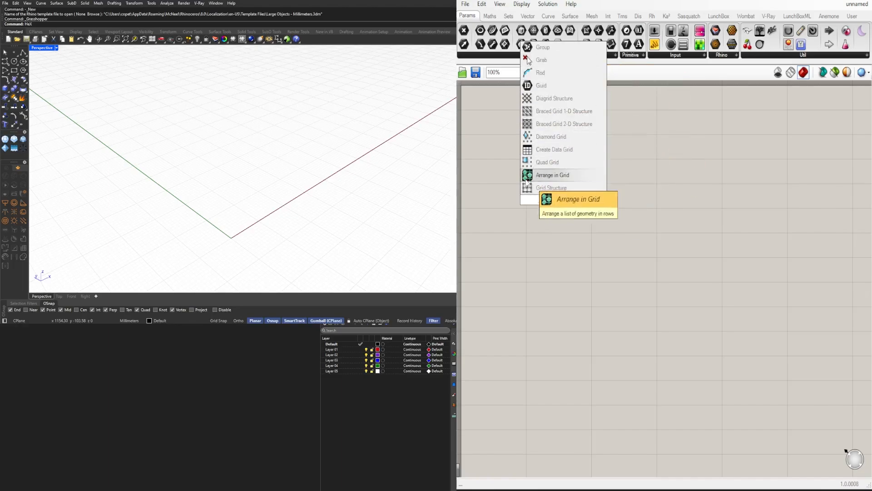
{"action": "left_click", "coordinate": [560, 220]}
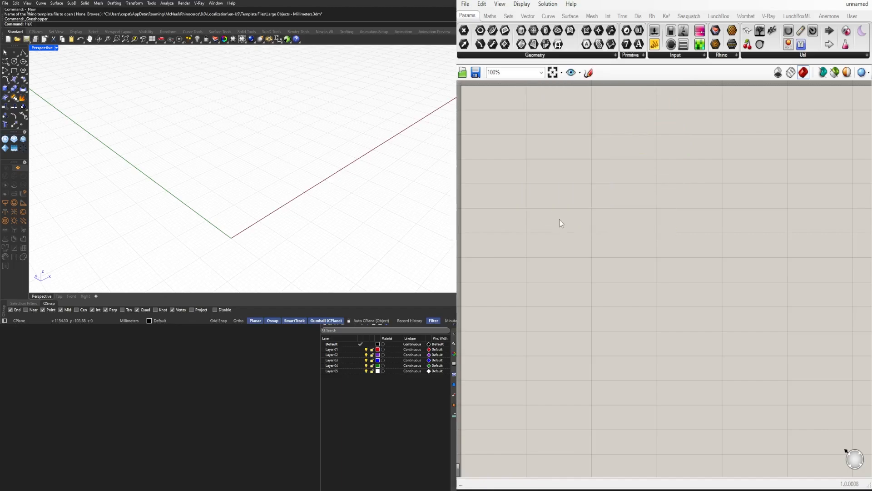
{"action": "double_click", "coordinate": [552, 182]}
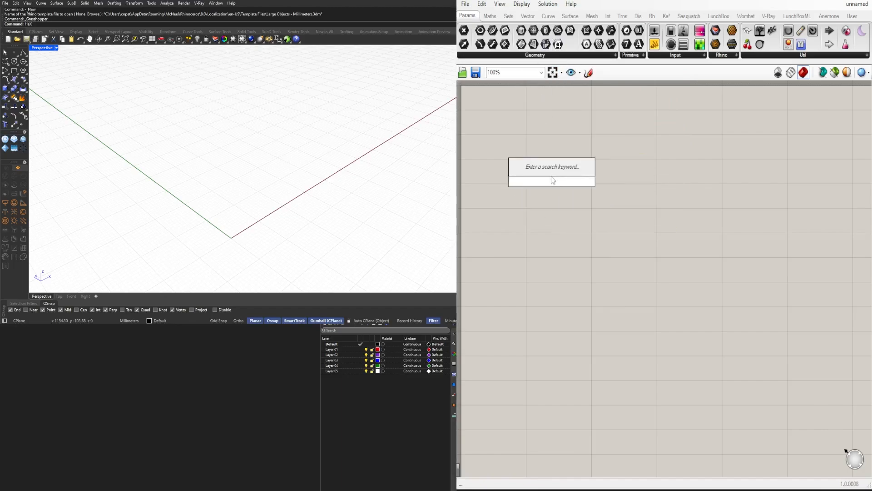
{"action": "type", "text": "grid"}
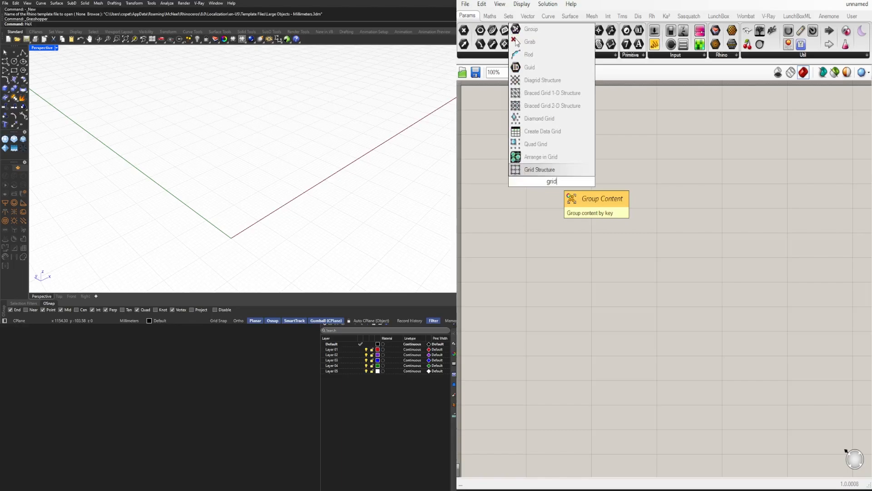
{"action": "left_click", "coordinate": [551, 176]}
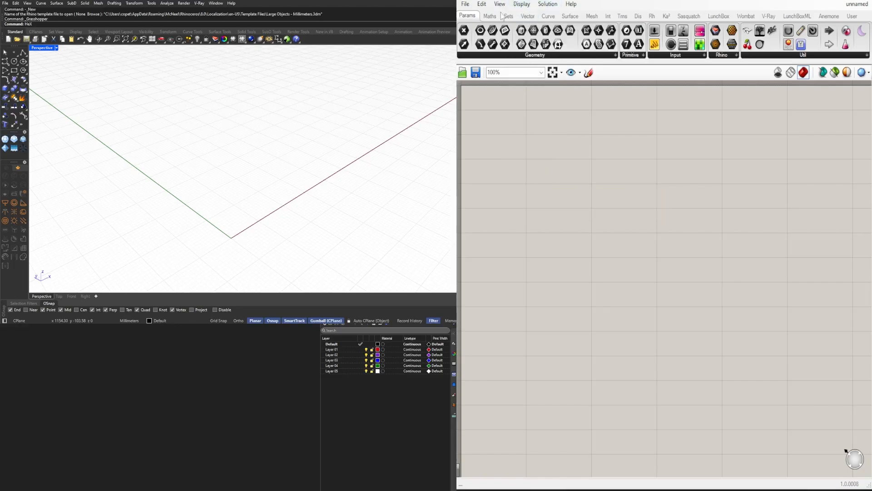
- Place a Hexagonal grid component from the Vector category's Grid components on the empty canvas
{"action": "left_click", "coordinate": [527, 18]}
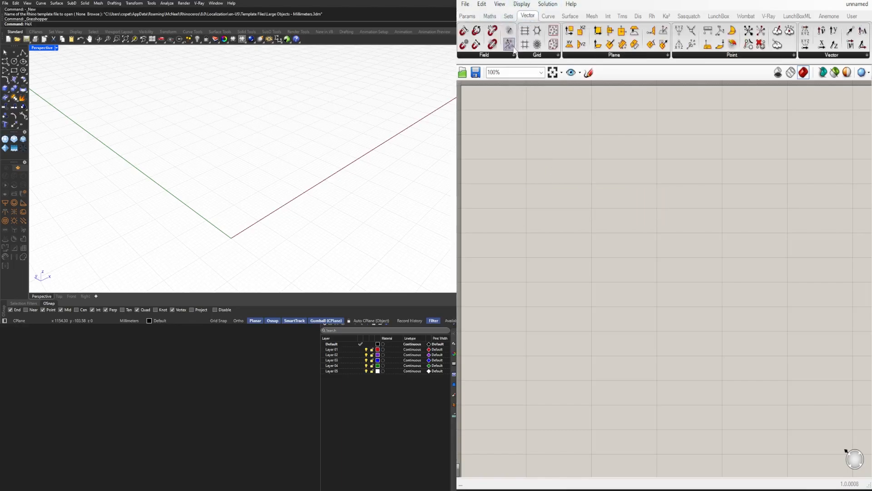
{"action": "left_click", "coordinate": [536, 55]}
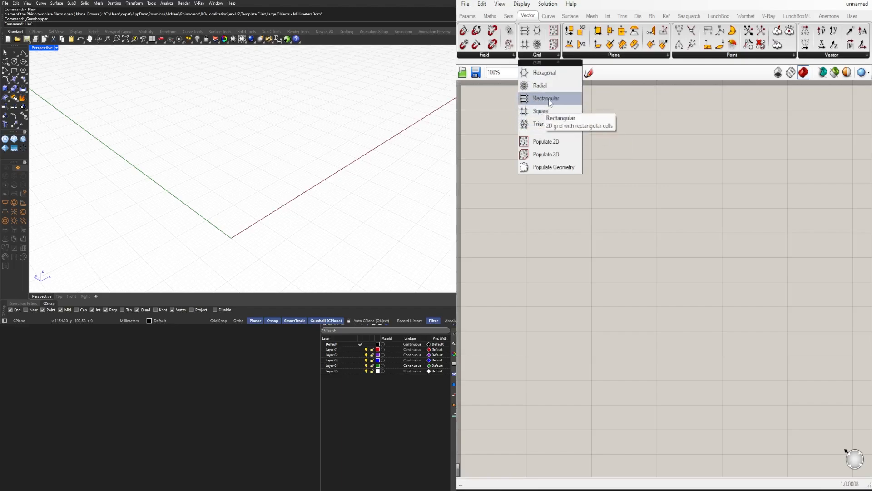
{"action": "left_click_drag", "start_coordinate": [557, 75], "coordinate": [638, 176]}
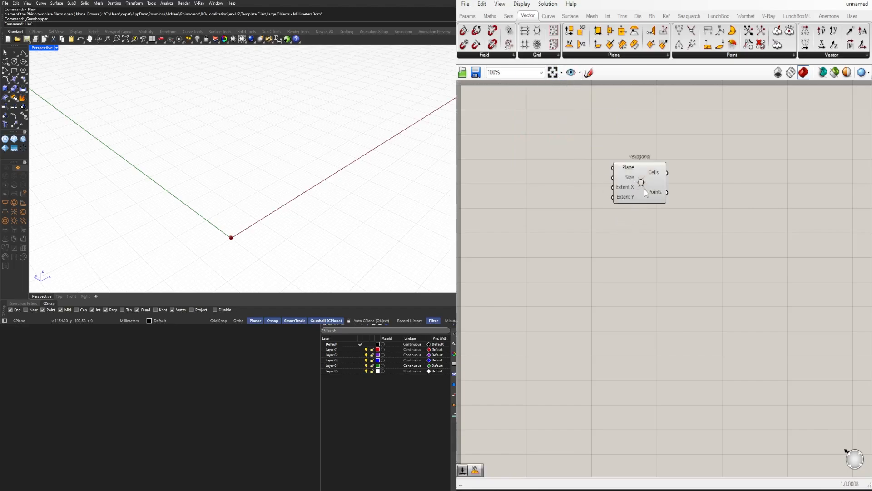
{"action": "left_click", "coordinate": [671, 250]}
{"action": "left_click_drag", "start_coordinate": [627, 178], "coordinate": [639, 178]}
{"action": "left_click", "coordinate": [593, 168]}
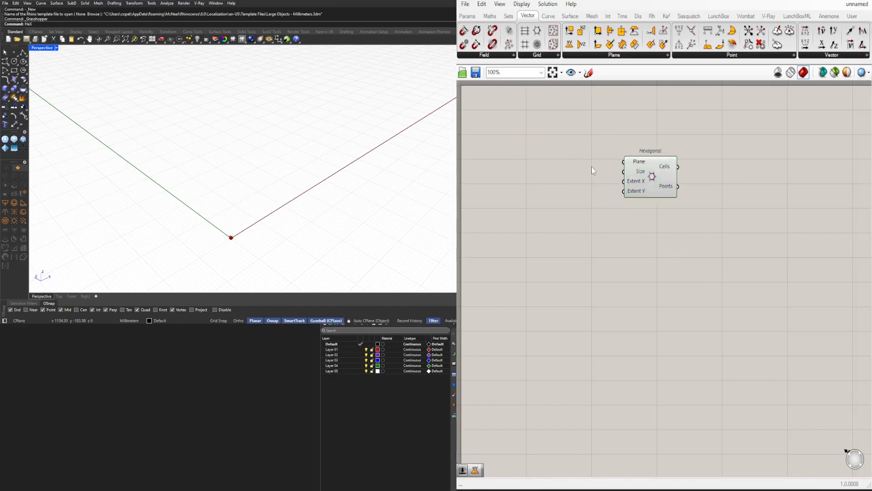
{"action": "scroll", "coordinate": [627, 171], "scroll_direction": "up", "scroll_amount": 3}
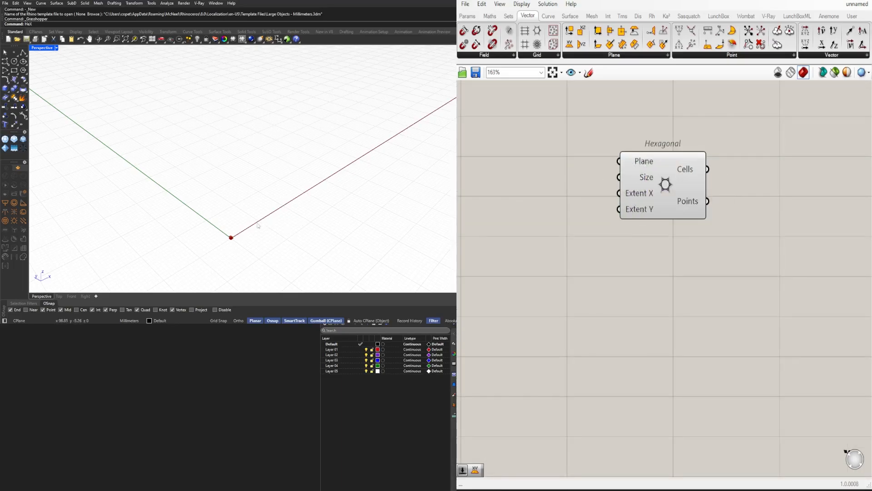
- Add an XY Plane component and connect it to the Plane input of the Hexagonal grid
{"action": "mouse_move", "coordinate": [246, 224]}
{"action": "right_mouse_down"}
{"action": "mouse_move", "coordinate": [239, 234]}
{"action": "mouse_move", "coordinate": [213, 233]}
{"action": "mouse_move", "coordinate": [248, 228]}
{"action": "mouse_move", "coordinate": [237, 229]}
{"action": "right_mouse_up"}
{"action": "scroll", "coordinate": [234, 235], "scroll_direction": "up", "scroll_amount": 14}
{"action": "scroll", "coordinate": [227, 231], "scroll_direction": "up", "scroll_amount": 4}
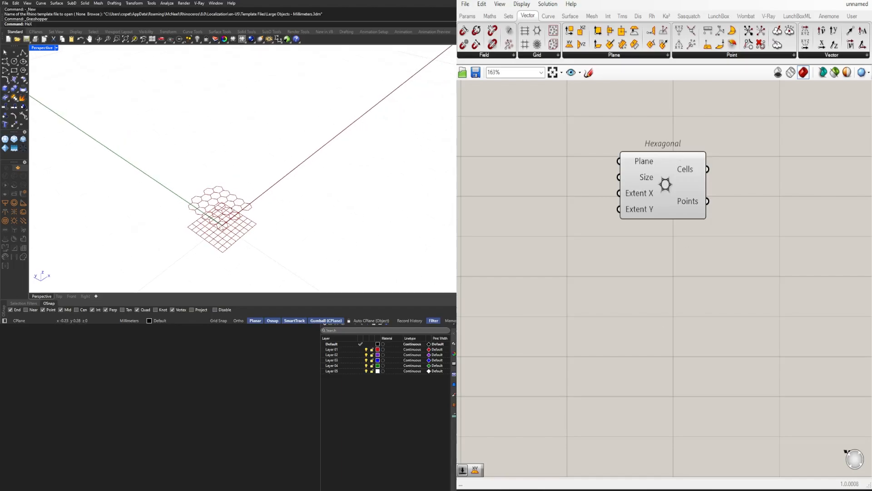
{"action": "scroll", "coordinate": [643, 165], "scroll_direction": "down", "scroll_amount": 3}
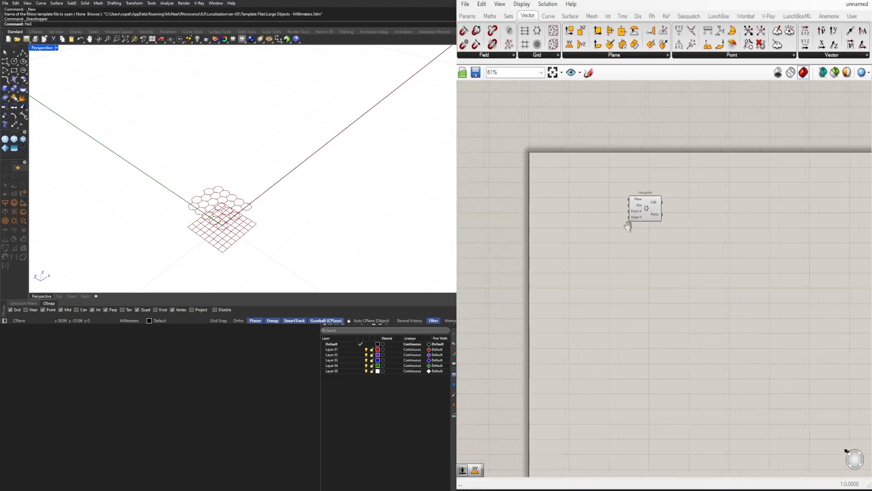
{"action": "left_click_drag", "start_coordinate": [685, 206], "coordinate": [709, 207]}
{"action": "double_click", "coordinate": [623, 210]}
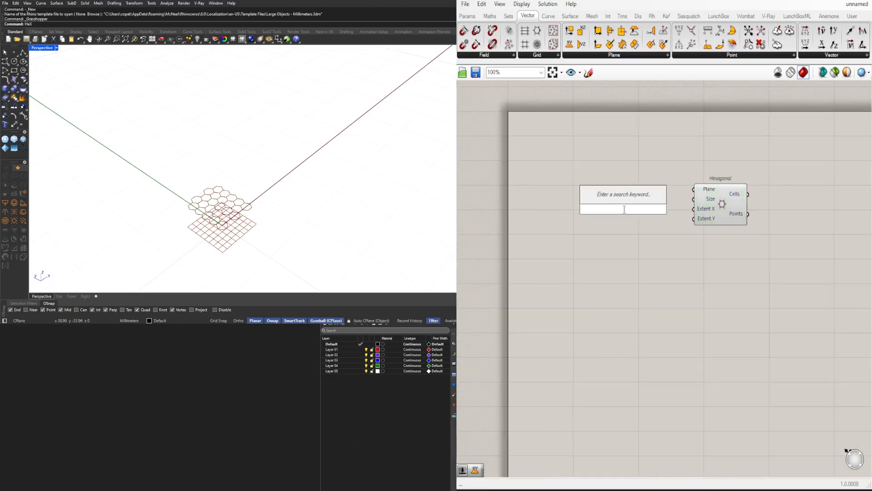
{"action": "type", "text": "xy"}
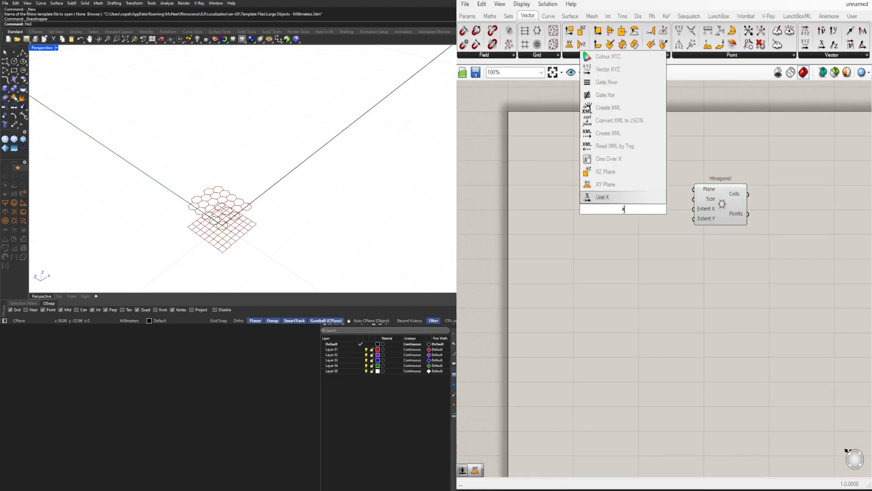
{"action": "key", "text": "Return"}
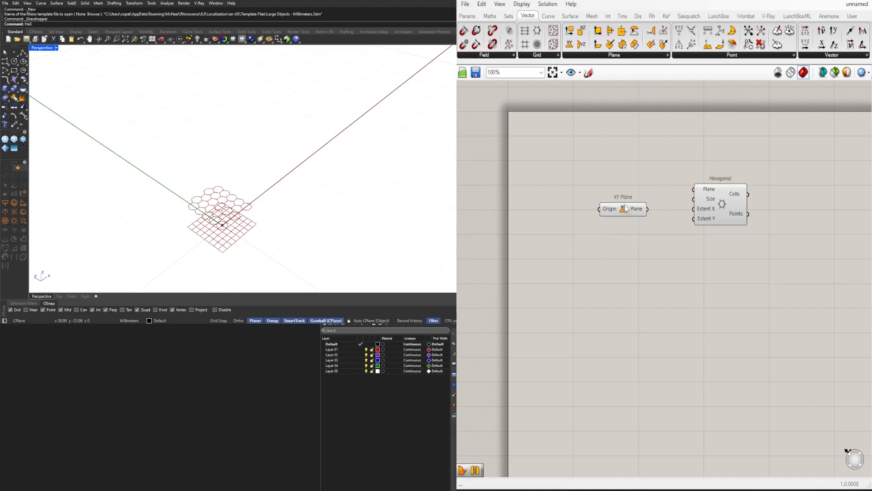
{"action": "left_click_drag", "start_coordinate": [651, 204], "coordinate": [694, 189]}
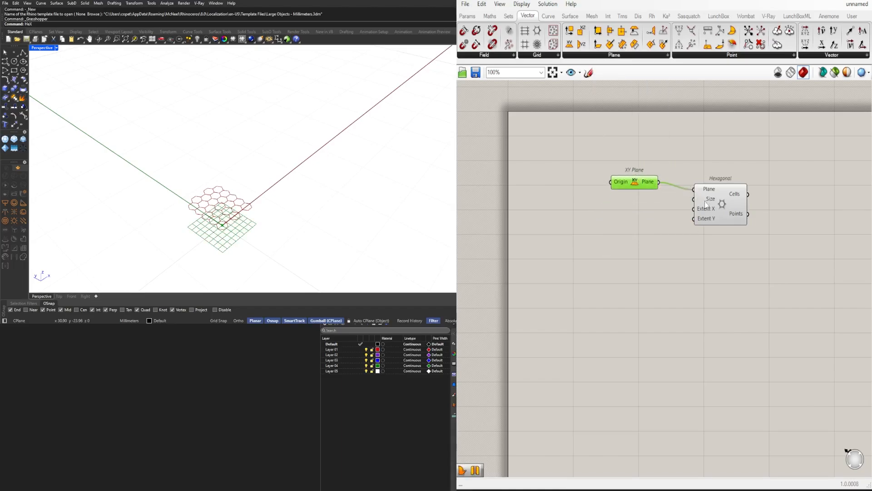
- Try an added XZ Plane component on the Hexagonal grid's Plane input, and reconnect the XY Plane to that input
{"action": "double_click", "coordinate": [628, 218]}
{"action": "type", "text": "xz"}
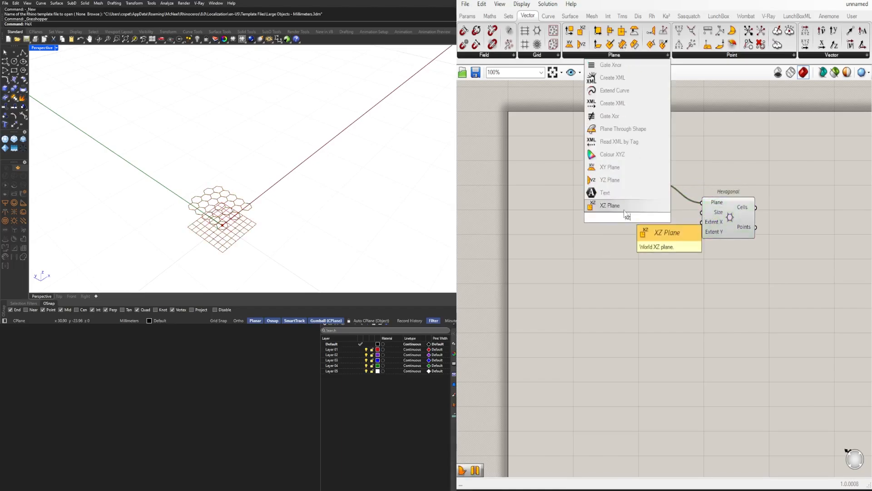
{"action": "key", "text": "Return"}
{"action": "left_click_drag", "start_coordinate": [662, 205], "coordinate": [702, 202]}
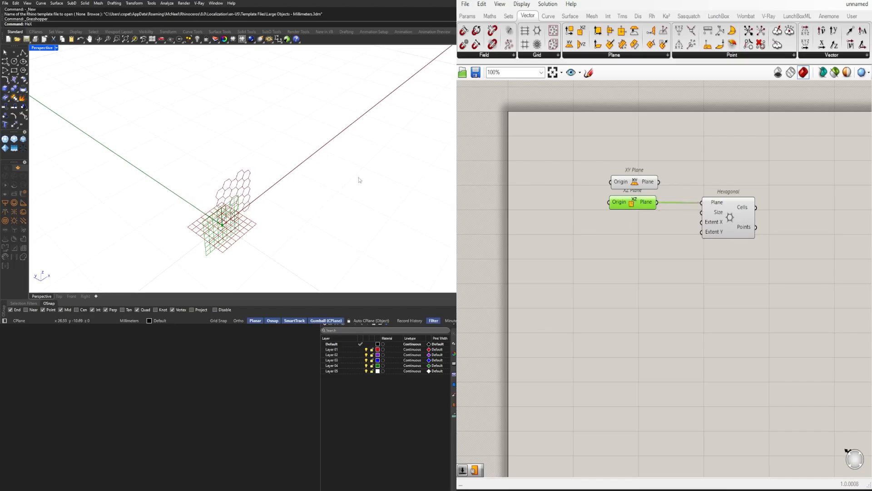
{"action": "right_click_drag", "start_coordinate": [362, 179], "coordinate": [317, 213]}
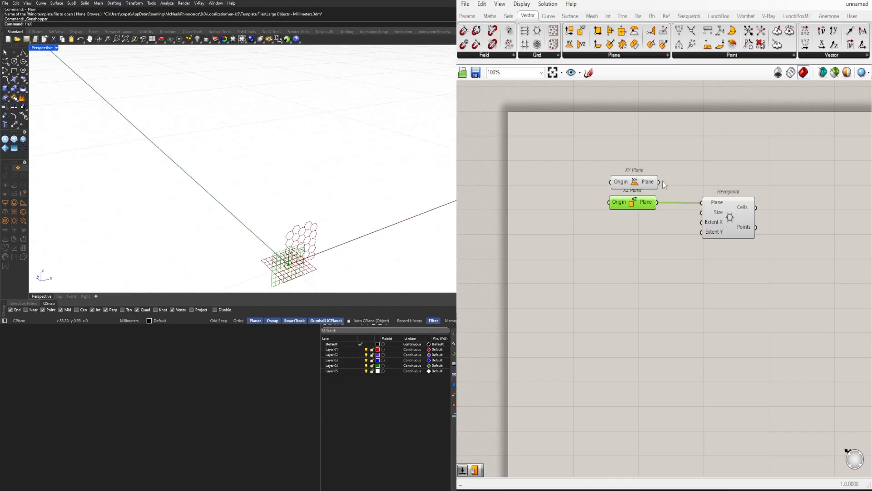
{"action": "left_click_drag", "start_coordinate": [659, 182], "coordinate": [716, 235]}
{"action": "left_click", "coordinate": [710, 260]}
- Add a number slider with the value 15.00 and connect it to the Size input of the Hexagonal grid
{"action": "double_click", "coordinate": [607, 241]}
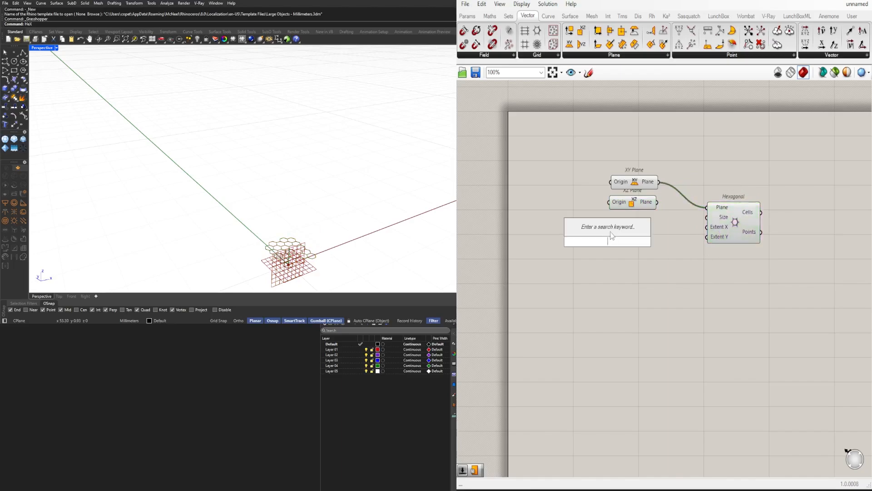
{"action": "type", "text": "Number Slider"}
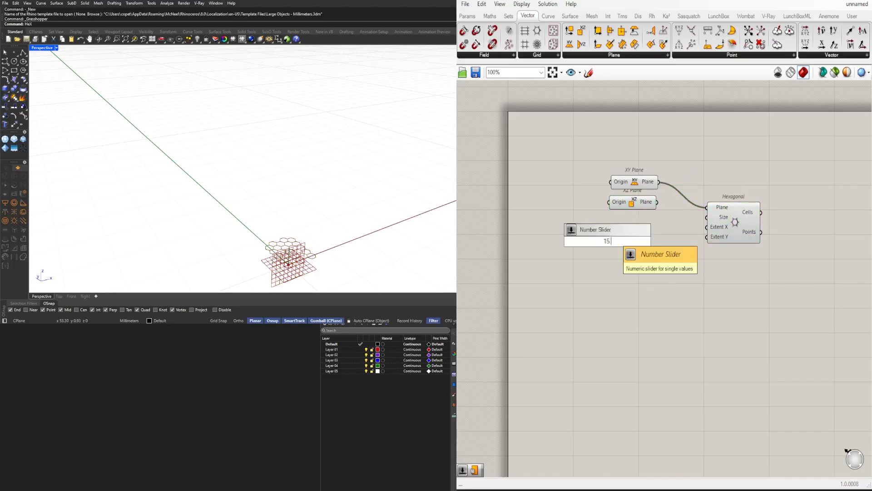
{"action": "key", "text": "Return"}
{"action": "scroll", "coordinate": [609, 231], "scroll_direction": "up", "scroll_amount": 4}
{"action": "left_click_drag", "start_coordinate": [570, 251], "coordinate": [622, 223]}
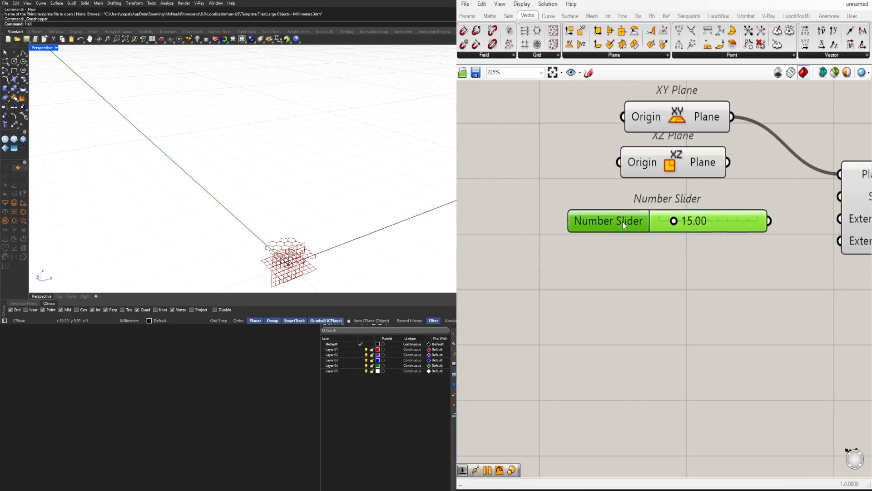
{"action": "right_click_drag", "start_coordinate": [838, 238], "coordinate": [685, 243]}
{"action": "scroll", "coordinate": [667, 225], "scroll_direction": "down", "scroll_amount": 2}
{"action": "left_click_drag", "start_coordinate": [632, 226], "coordinate": [724, 229]}
{"action": "scroll", "coordinate": [285, 182], "scroll_direction": "down", "scroll_amount": 10}
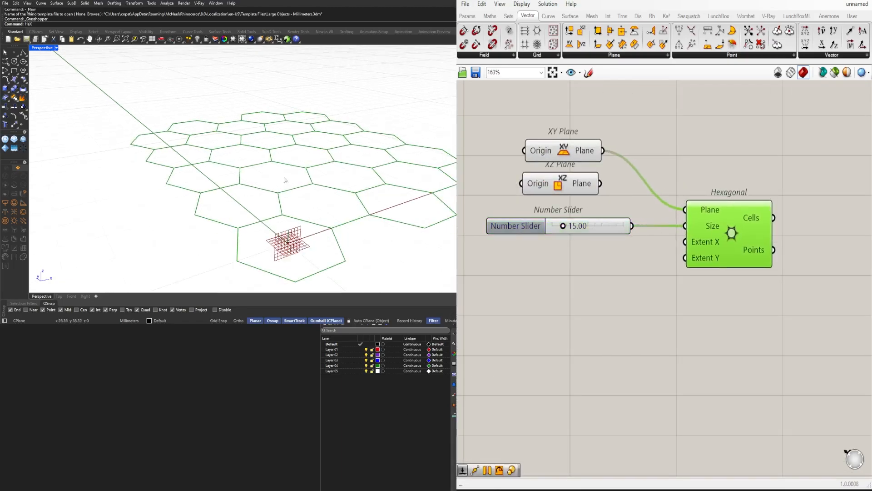
{"action": "right_click_drag", "start_coordinate": [290, 182], "coordinate": [299, 202]}
{"action": "right_click_drag", "start_coordinate": [642, 296], "coordinate": [684, 298]}
{"action": "left_click_drag", "start_coordinate": [797, 253], "coordinate": [819, 252]}
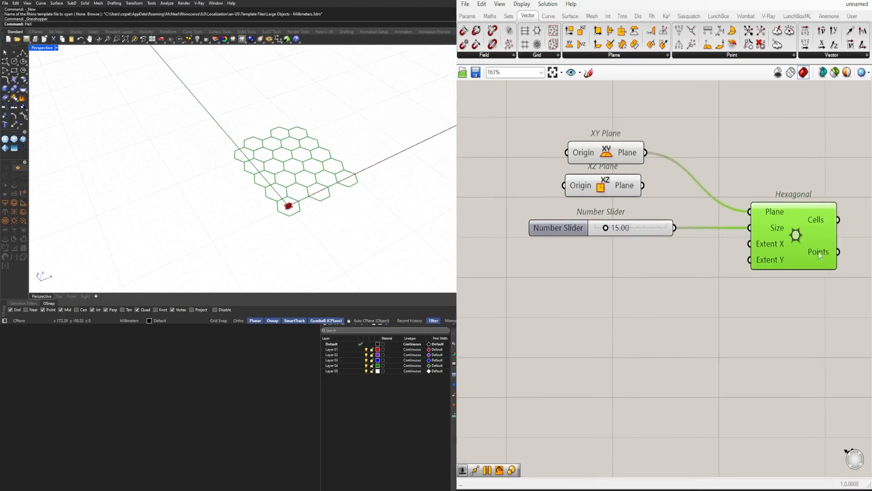
- Add two number sliders with minimum 3 and value 5, and connect them to the Hexagonal grid's Extent X and Extent Y inputs
{"action": "double_click", "coordinate": [614, 276]}
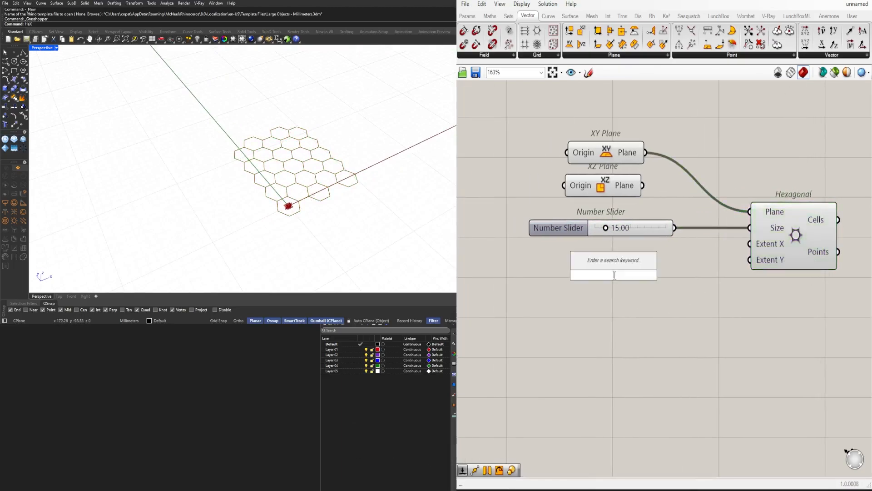
{"action": "type", "text": "3<5<"}
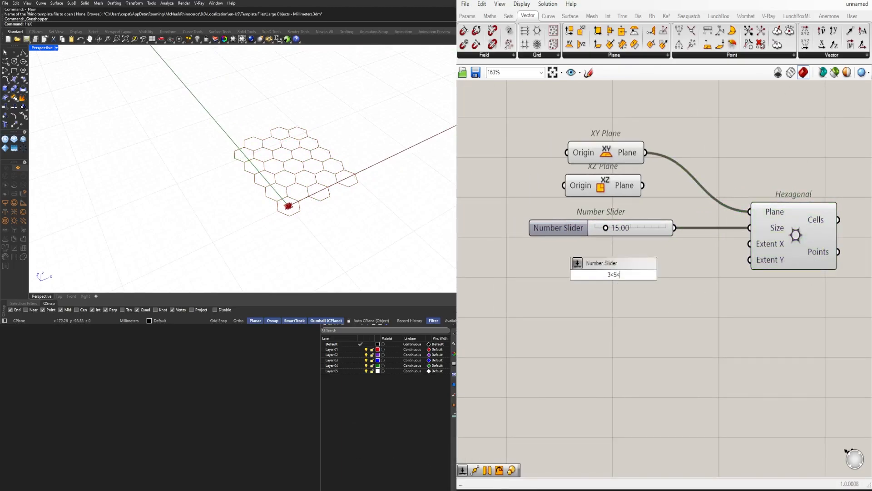
{"action": "type", "text": "10"}
{"action": "key", "text": "Return"}
{"action": "mouse_move", "coordinate": [584, 269]}
{"action": "left_mouse_down"}
{"action": "mouse_move", "coordinate": [571, 255]}
{"action": "mouse_move", "coordinate": [573, 280]}
{"action": "left_mouse_up"}
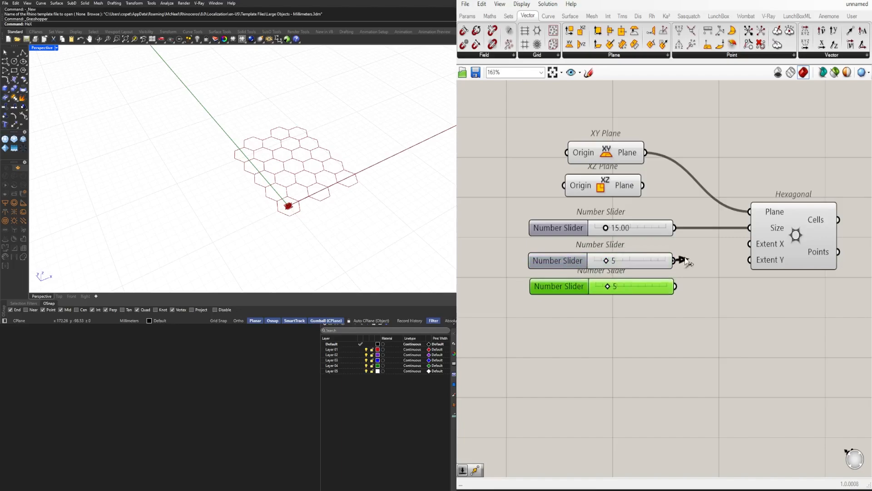
{"action": "left_click_drag", "start_coordinate": [685, 260], "coordinate": [736, 250]}
{"action": "left_click_drag", "start_coordinate": [675, 286], "coordinate": [749, 260]}
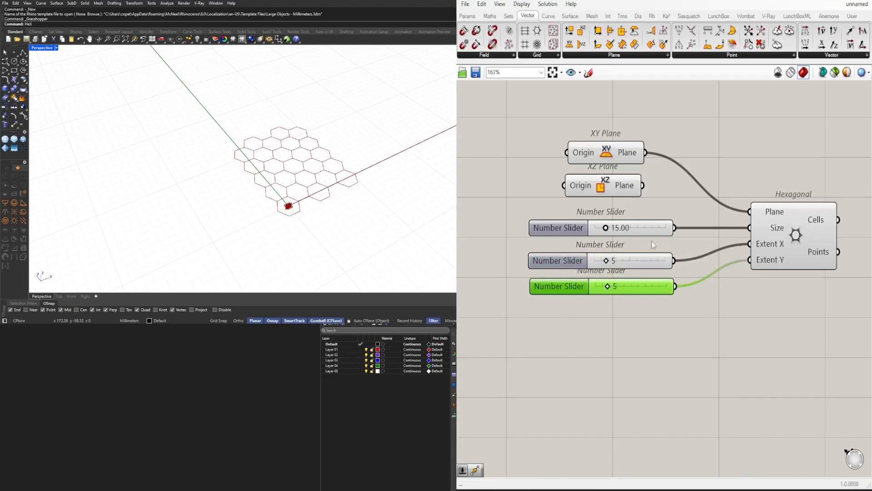
{"action": "scroll", "coordinate": [641, 288], "scroll_direction": "up", "scroll_amount": 2}
{"action": "left_click_drag", "start_coordinate": [641, 289], "coordinate": [642, 286]}
{"action": "left_click", "coordinate": [727, 350]}
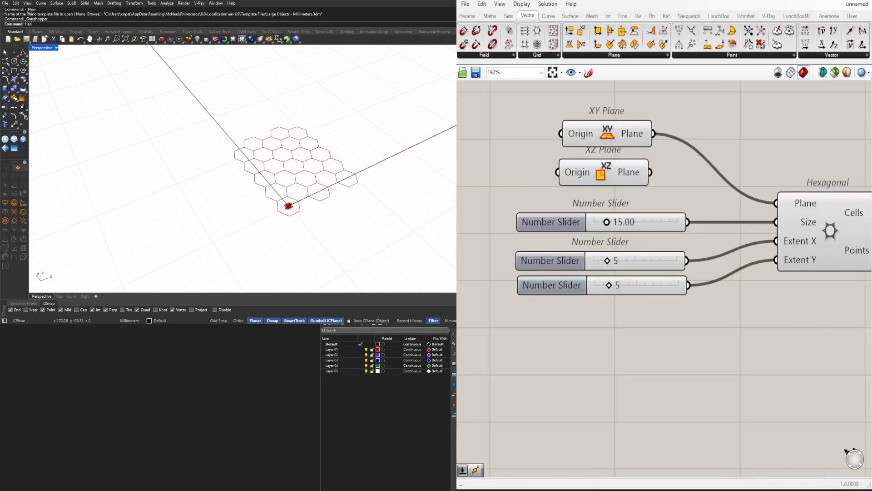
- Set both the Extent X and Extent Y sliders of the Hexagonal grid to 3
{"action": "scroll", "coordinate": [579, 260], "scroll_direction": "up", "scroll_amount": 5}
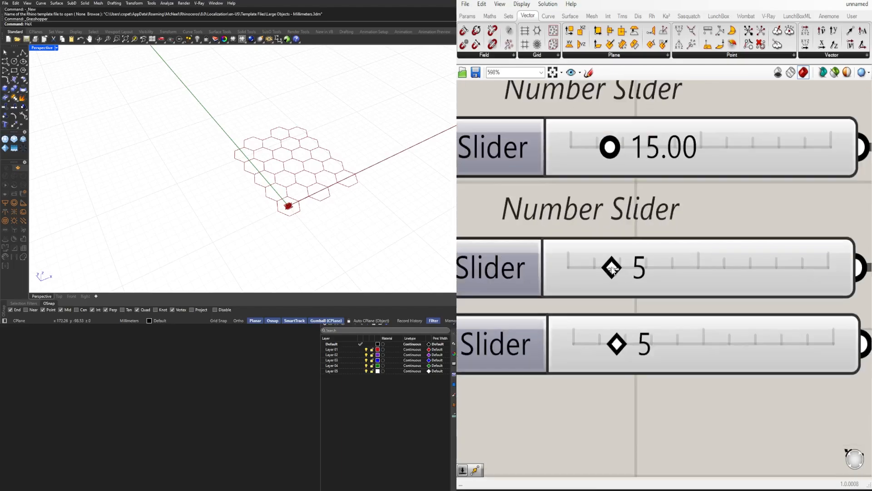
{"action": "left_click_drag", "start_coordinate": [612, 266], "coordinate": [592, 266]}
{"action": "left_click_drag", "start_coordinate": [618, 346], "coordinate": [579, 355]}
{"action": "left_click_drag", "start_coordinate": [590, 266], "coordinate": [568, 267]}
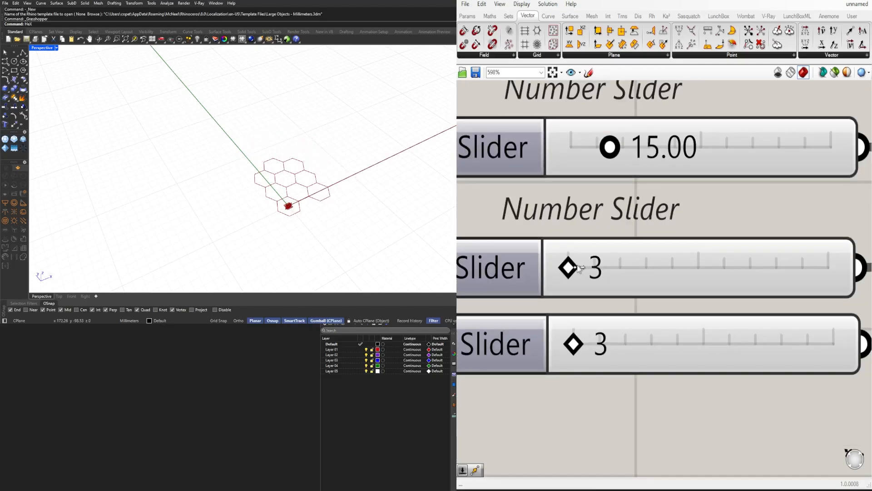
{"action": "scroll", "coordinate": [663, 300], "scroll_direction": "down", "scroll_amount": 5}
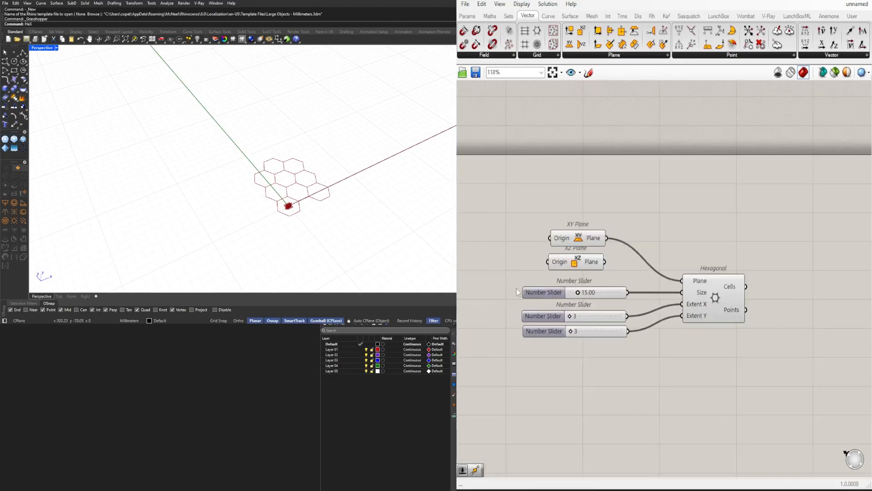
- Set the Size slider of the Hexagonal grid to 30.00
{"action": "scroll", "coordinate": [645, 282], "scroll_direction": "up", "scroll_amount": 5}
{"action": "left_click_drag", "start_coordinate": [642, 280], "coordinate": [719, 285]}
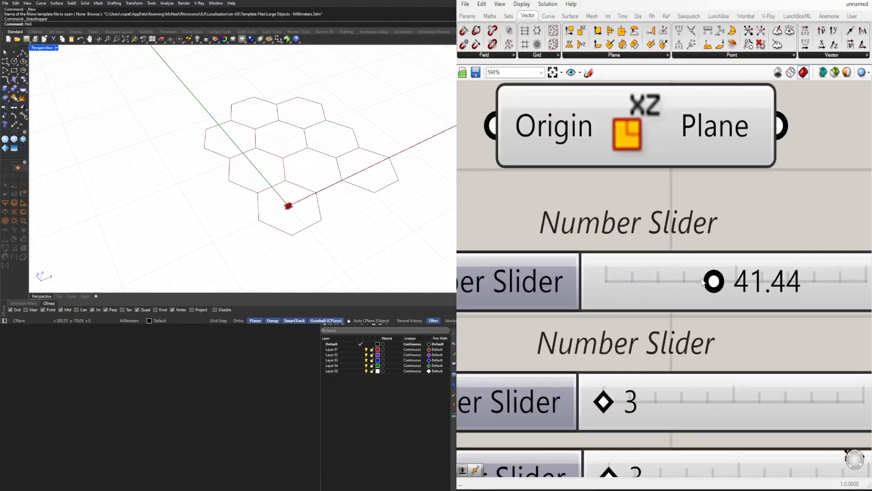
{"action": "scroll", "coordinate": [655, 336], "scroll_direction": "down", "scroll_amount": 5}
{"action": "left_click_drag", "start_coordinate": [655, 337], "coordinate": [635, 336]}
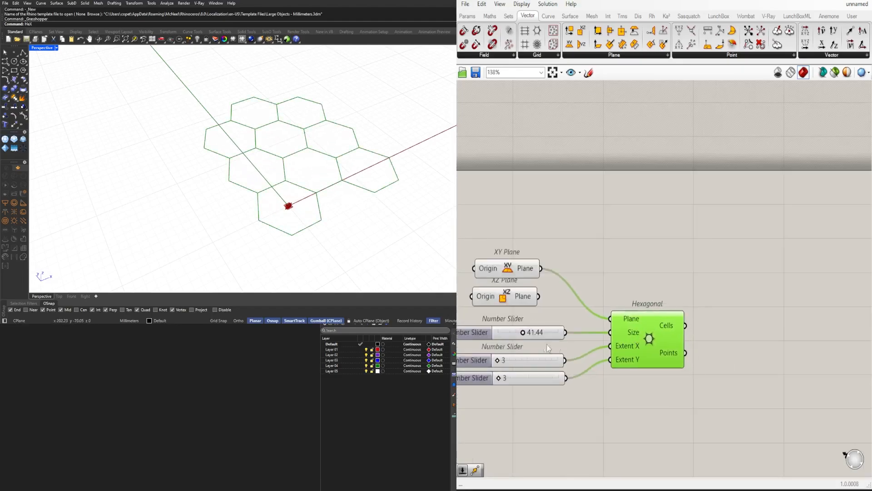
{"action": "double_click", "coordinate": [533, 333]}
{"action": "type", "text": "30"}
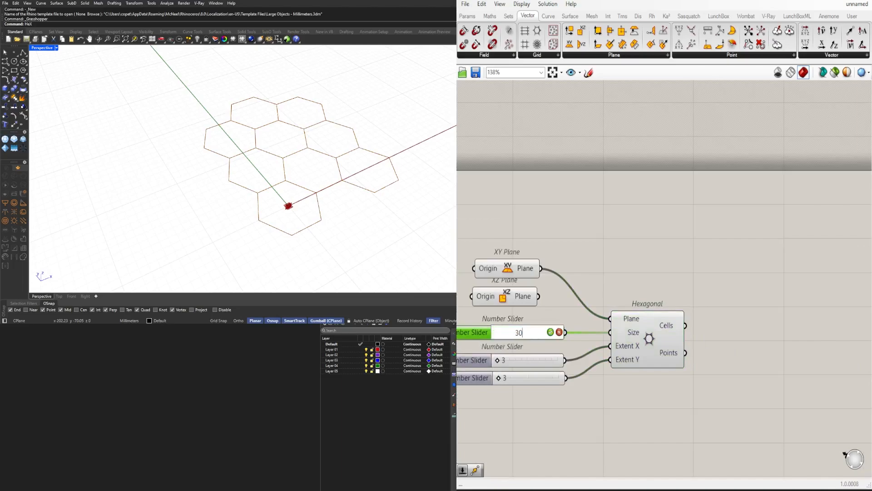
{"action": "key", "text": "Return"}
{"action": "left_click_drag", "start_coordinate": [642, 326], "coordinate": [652, 325]}
{"action": "left_click", "coordinate": [658, 286]}
- Disable the preview of the XY Plane and XZ Plane components
{"action": "right_click_drag", "start_coordinate": [301, 198], "coordinate": [313, 194]}
{"action": "right_click_drag", "start_coordinate": [517, 249], "coordinate": [590, 241]}
{"action": "scroll", "coordinate": [591, 241], "scroll_direction": "up", "scroll_amount": 1}
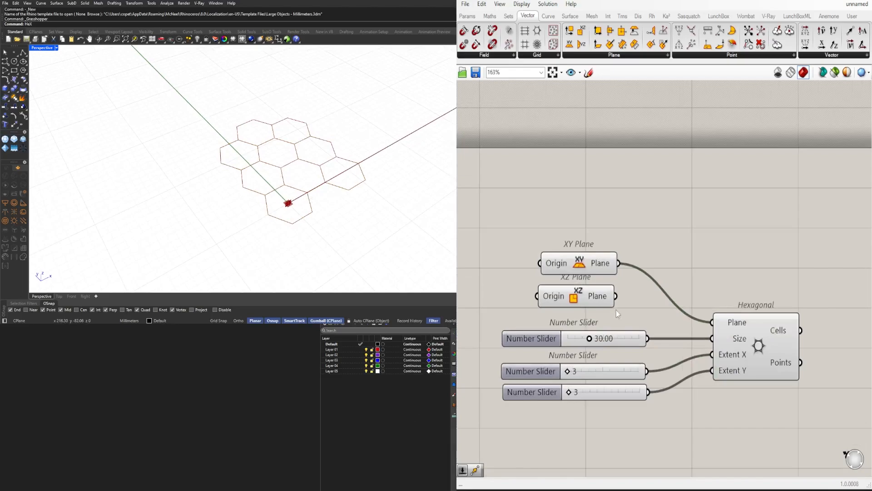
{"action": "left_click_drag", "start_coordinate": [621, 307], "coordinate": [569, 234]}
{"action": "middle_click", "coordinate": [594, 219]}
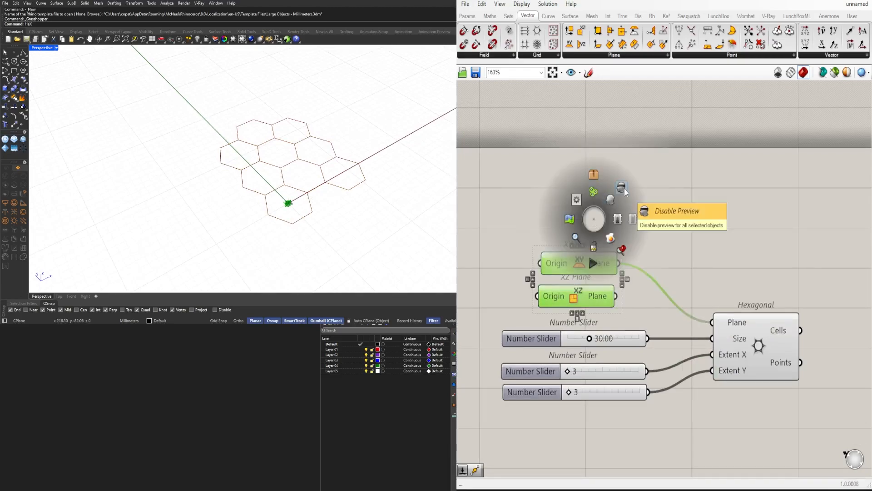
{"action": "left_click", "coordinate": [624, 189]}
{"action": "scroll", "coordinate": [634, 199], "scroll_direction": "down", "scroll_amount": 2}
{"action": "right_click_drag", "start_coordinate": [719, 255], "coordinate": [625, 255]}
{"action": "left_click", "coordinate": [620, 297]}
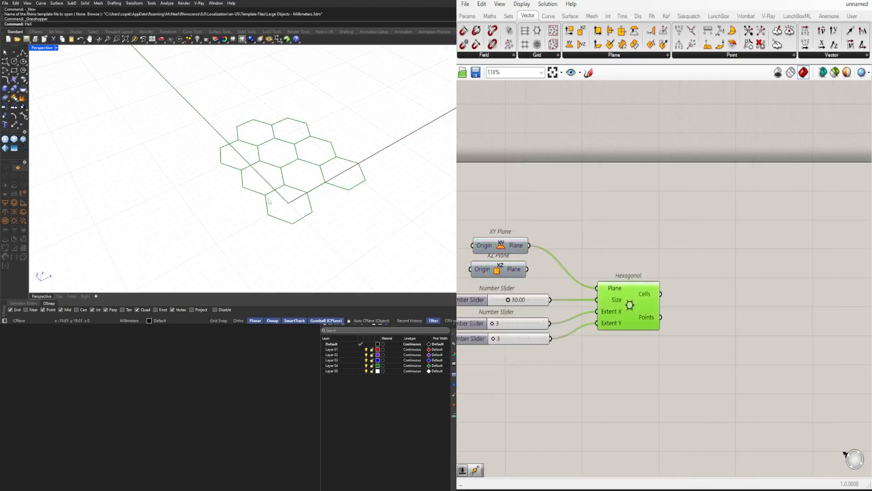
{"action": "left_click", "coordinate": [692, 281]}
{"action": "double_click", "coordinate": [706, 308]}
{"action": "left_click", "coordinate": [645, 320]}
{"action": "left_click", "coordinate": [695, 331]}
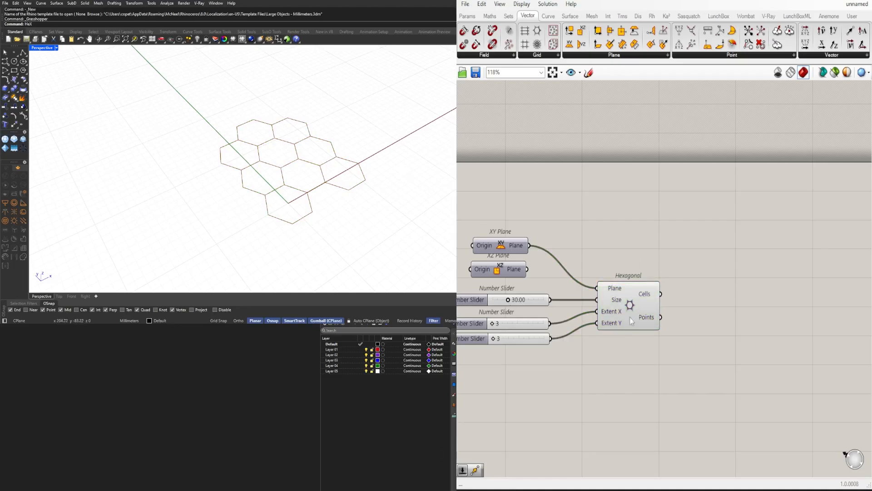
{"action": "left_click", "coordinate": [629, 317]}
- Add a Point parameter beside the Hexagonal grid and connect the grid's Points output to it
{"action": "double_click", "coordinate": [702, 328]}
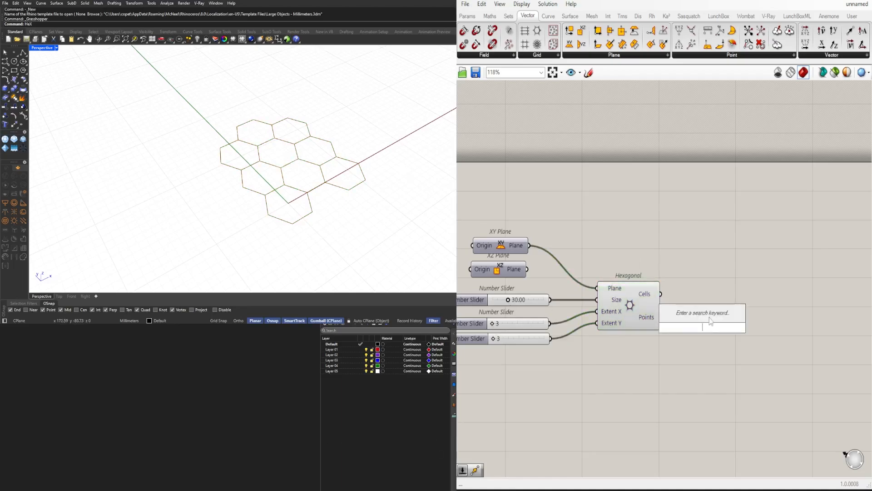
{"action": "type", "text": "poin"}
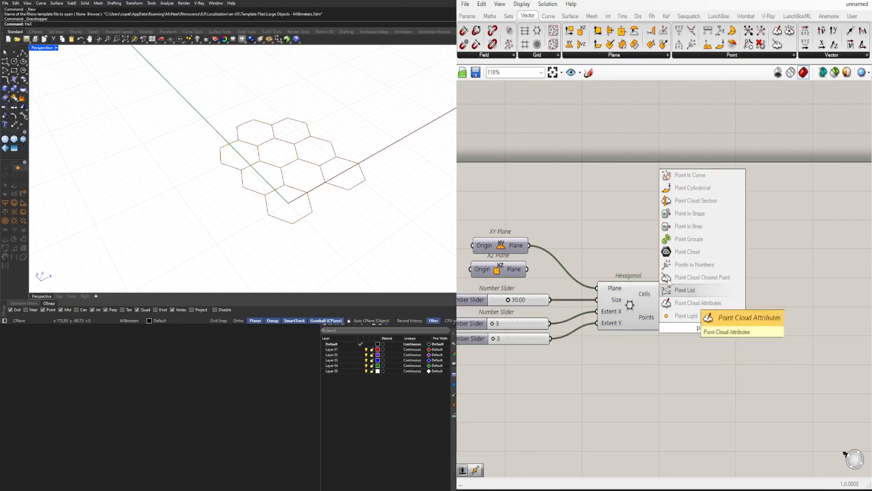
{"action": "type", "text": "t"}
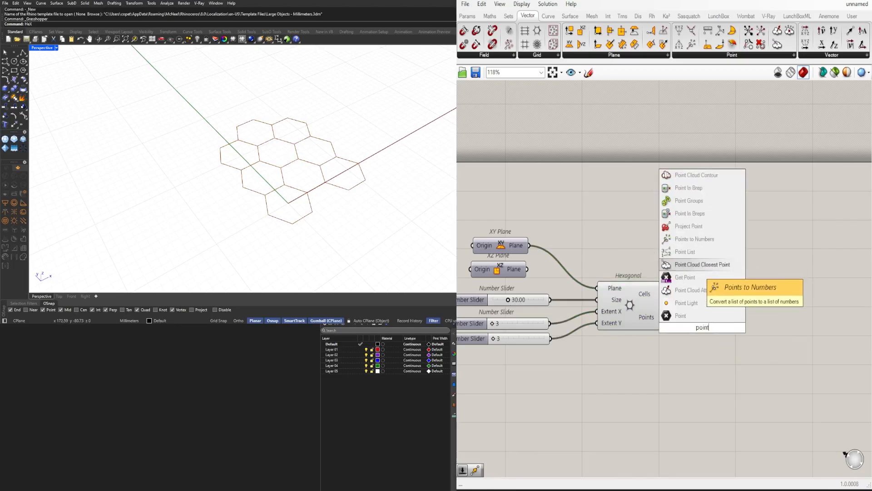
{"action": "left_click", "coordinate": [686, 319]}
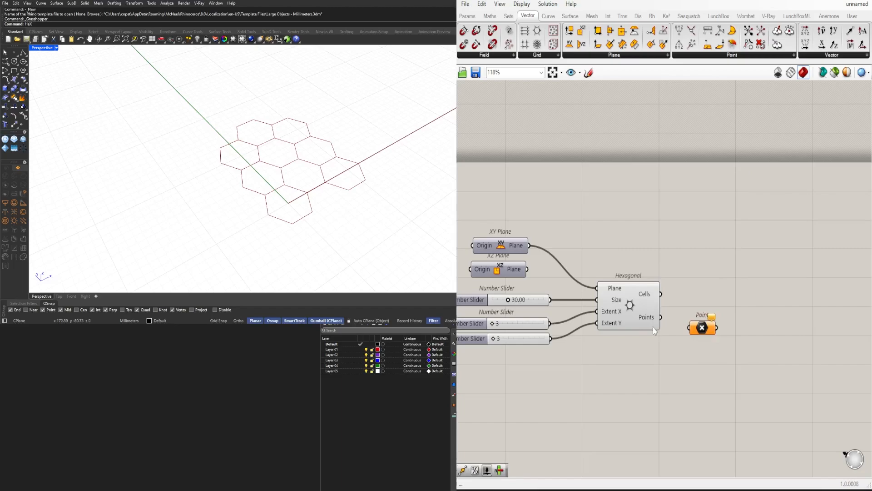
{"action": "left_click_drag", "start_coordinate": [660, 317], "coordinate": [701, 318]}
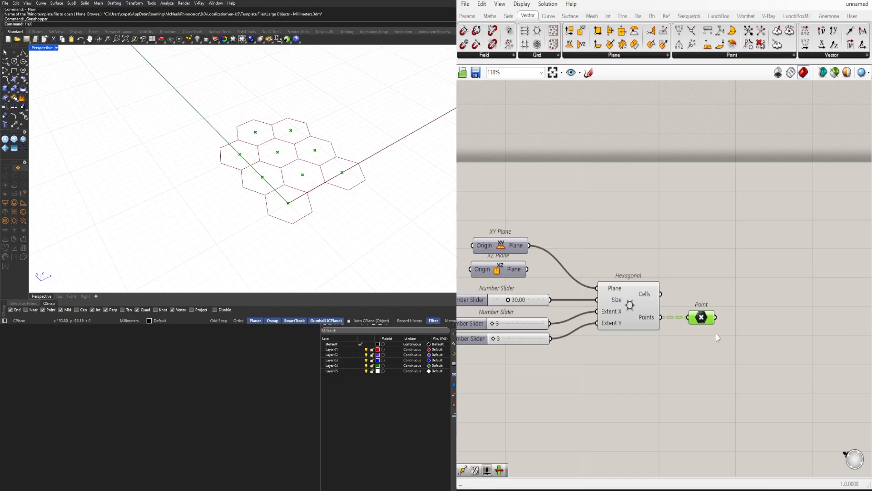
{"action": "left_click", "coordinate": [694, 373]}
{"action": "scroll", "coordinate": [671, 343], "scroll_direction": "down", "scroll_amount": 2}
{"action": "left_click_drag", "start_coordinate": [706, 330], "coordinate": [722, 329]}
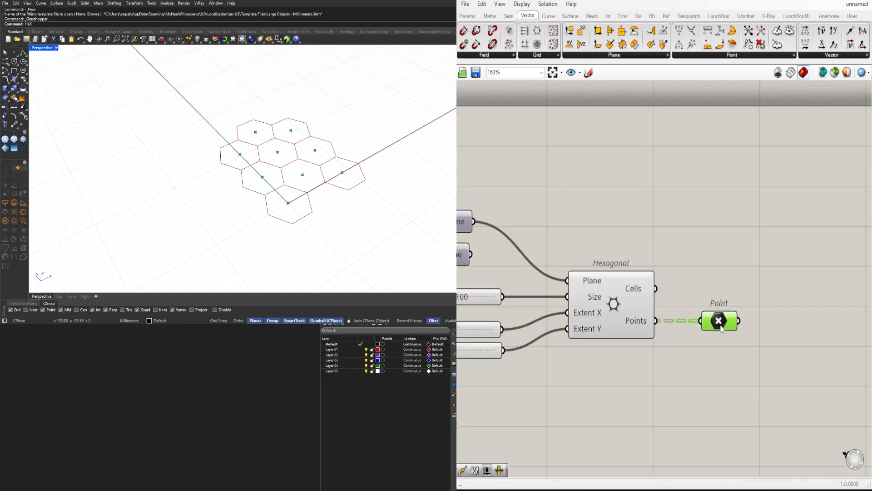
{"action": "scroll", "coordinate": [684, 330], "scroll_direction": "down", "scroll_amount": 2}
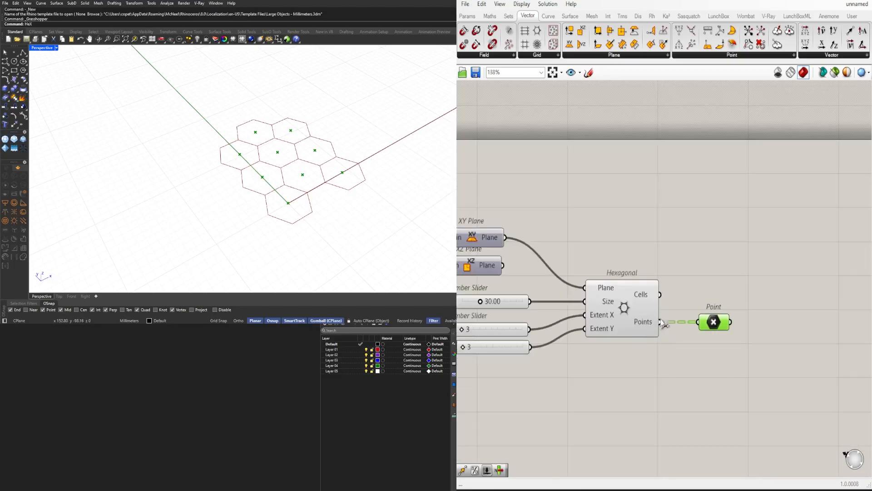
{"action": "scroll", "coordinate": [664, 324], "scroll_direction": "down", "scroll_amount": 1}
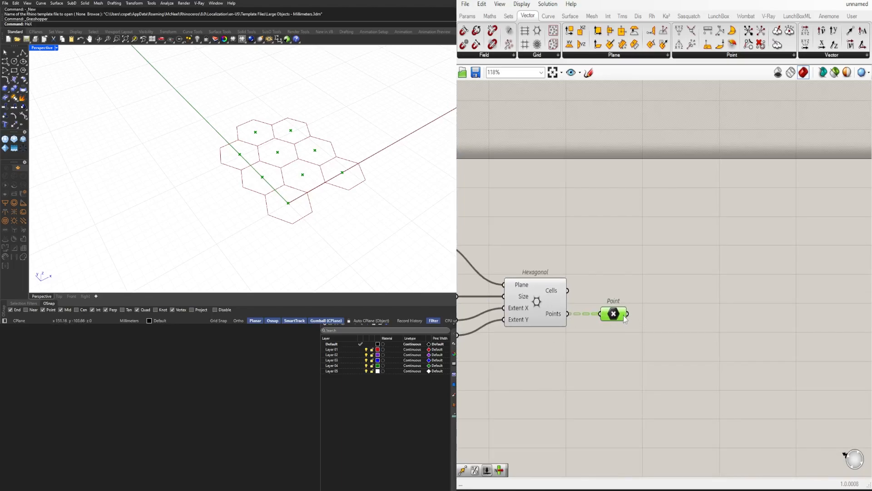
- Add a List Item component and connect the Hexagonal grid's Cells output to its List input
{"action": "left_click_drag", "start_coordinate": [620, 314], "coordinate": [642, 336]}
{"action": "double_click", "coordinate": [666, 301]}
{"action": "type", "text": "item"}
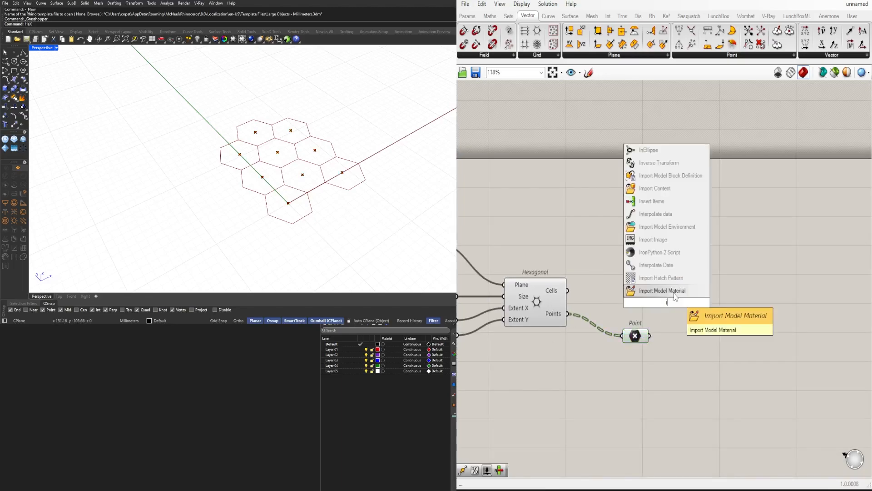
{"action": "left_click", "coordinate": [648, 278]}
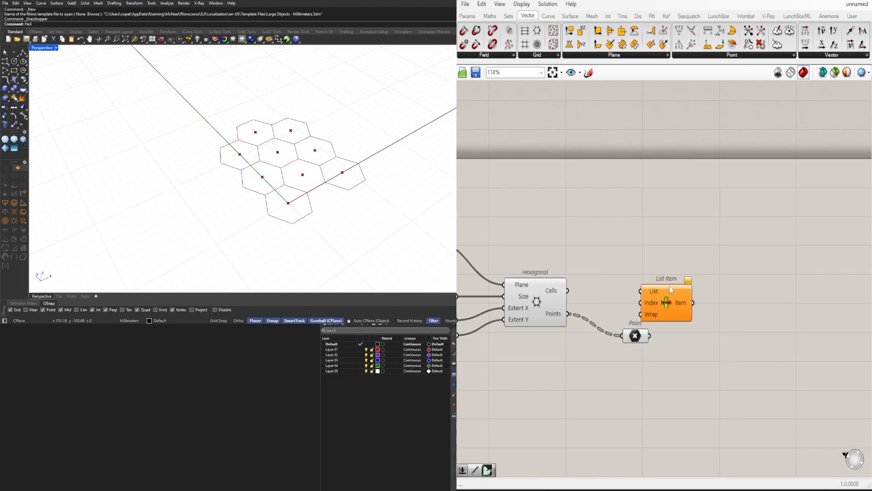
{"action": "mouse_move", "coordinate": [568, 291]}
{"action": "left_mouse_down"}
{"action": "mouse_move", "coordinate": [632, 257]}
{"action": "mouse_move", "coordinate": [618, 267]}
{"action": "left_mouse_up"}
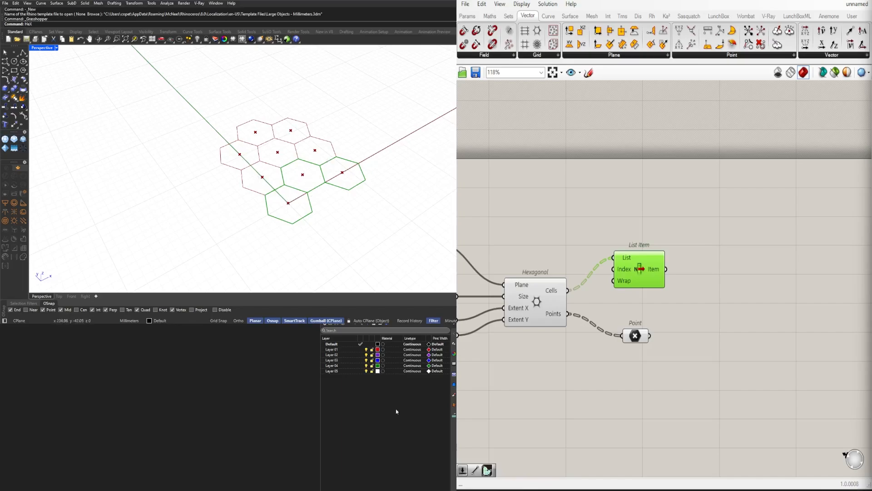
- Flatten the List input of List Item, and align List Item and the Point parameter with the Hexagonal grid's outputs
{"action": "right_click", "coordinate": [629, 258]}
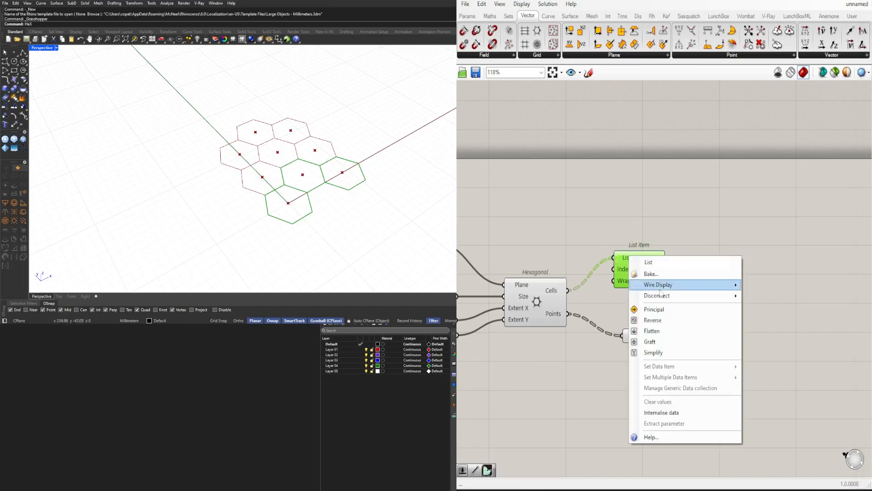
{"action": "left_click", "coordinate": [662, 329]}
{"action": "left_click_drag", "start_coordinate": [650, 279], "coordinate": [701, 305]}
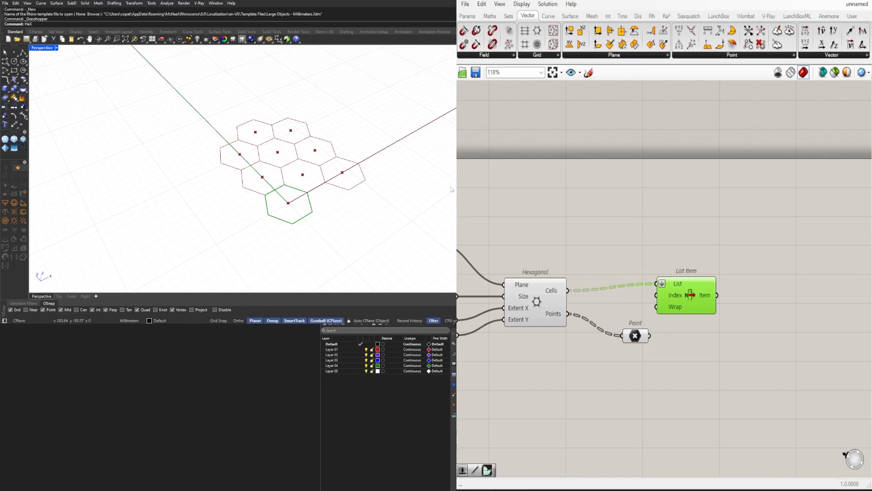
{"action": "left_click_drag", "start_coordinate": [684, 300], "coordinate": [705, 304]}
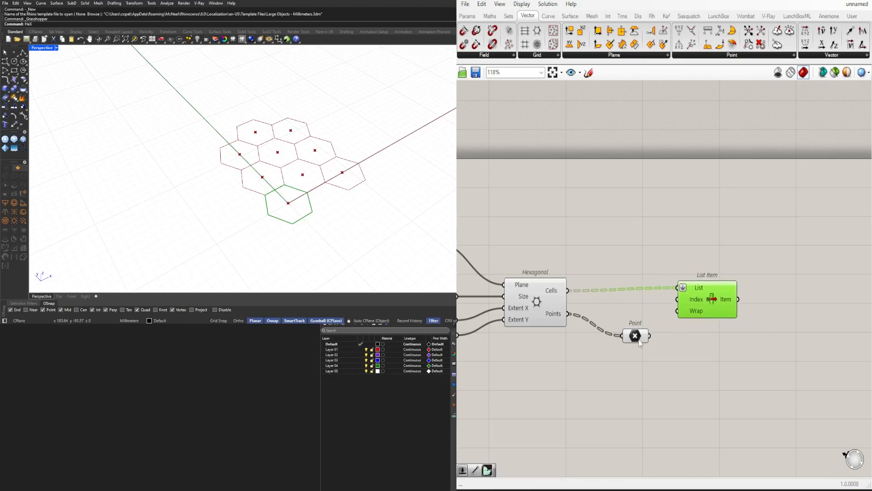
{"action": "left_click_drag", "start_coordinate": [638, 341], "coordinate": [615, 318]}
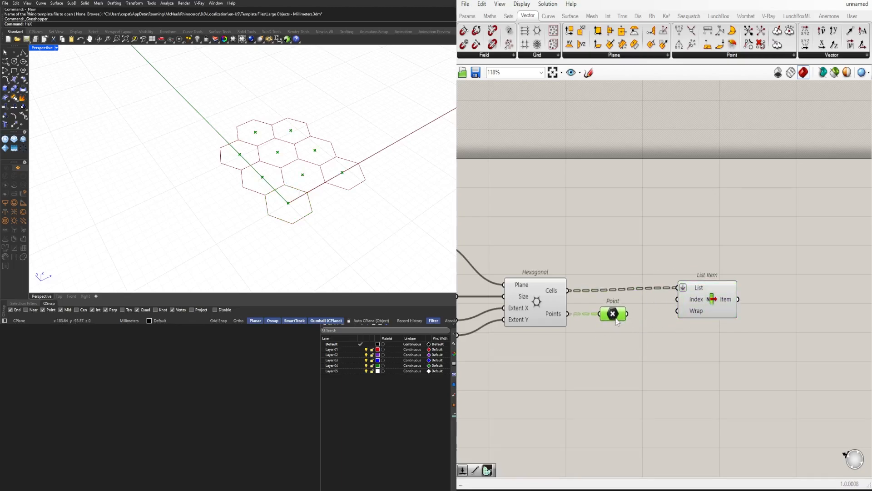
{"action": "left_click_drag", "start_coordinate": [717, 301], "coordinate": [708, 303]}
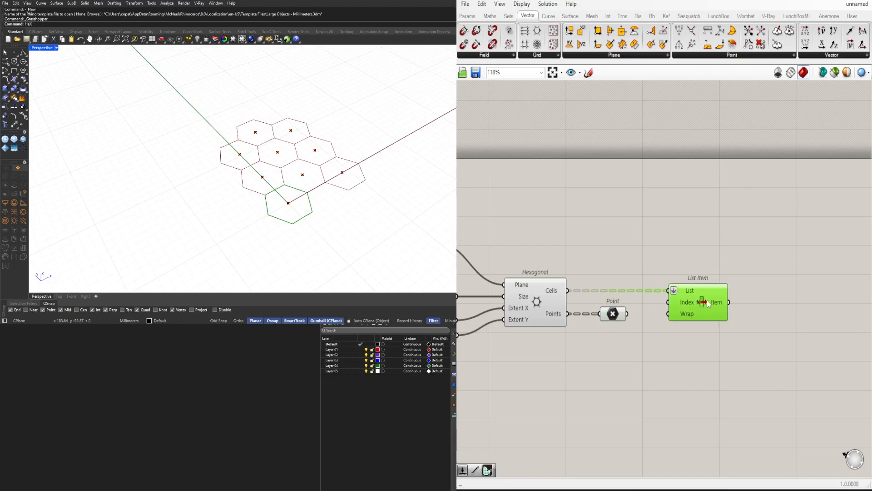
- Disable the preview of the Hexagonal grid and the Point parameter, and select List Item to highlight its cell
{"action": "left_click", "coordinate": [608, 315]}
{"action": "left_click", "coordinate": [687, 366]}
{"action": "left_click", "coordinate": [698, 302]}
{"action": "left_click_drag", "start_coordinate": [621, 361], "coordinate": [552, 257]}
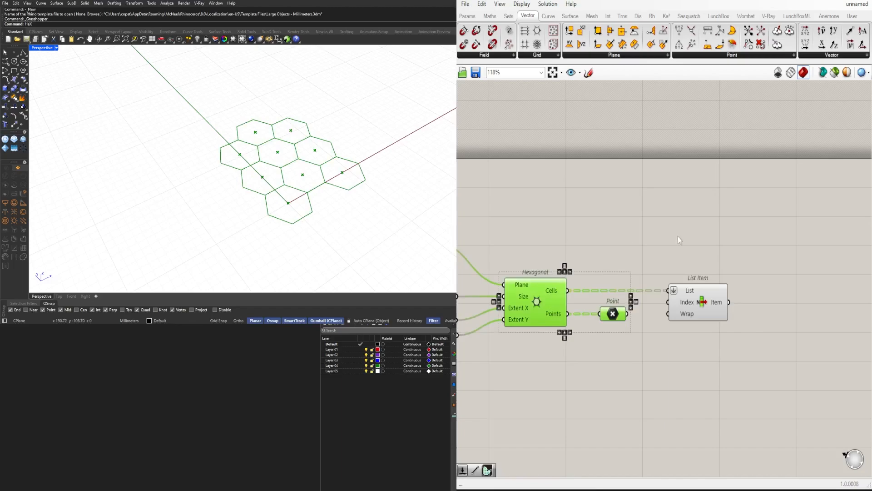
{"action": "middle_click", "coordinate": [587, 235]}
{"action": "left_click", "coordinate": [620, 202]}
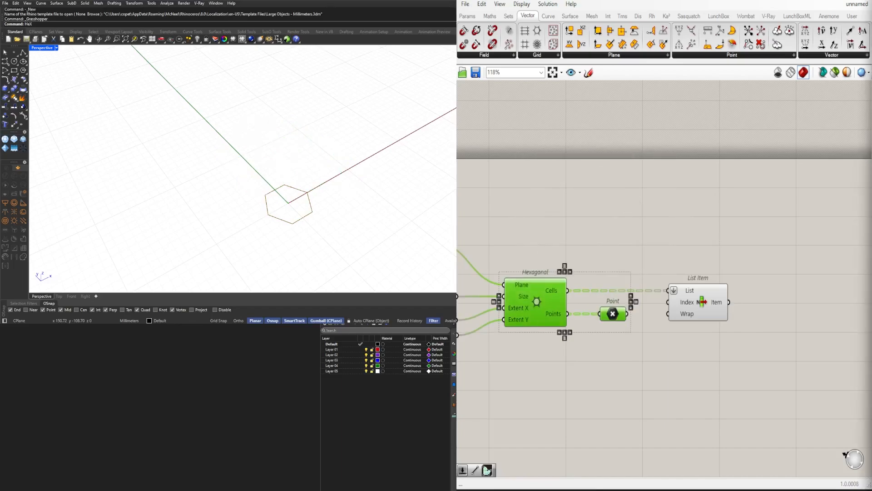
{"action": "left_click", "coordinate": [799, 361]}
{"action": "left_click", "coordinate": [697, 304]}
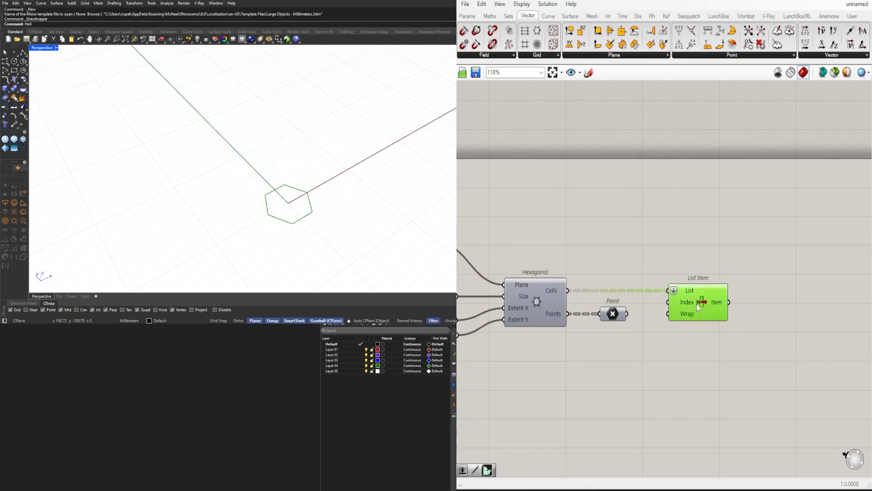
- Turn the Hexagonal grid's preview on and off again, and examine the cell extracted by List Item in the viewport
{"action": "right_click_drag", "start_coordinate": [598, 327], "coordinate": [693, 299]}
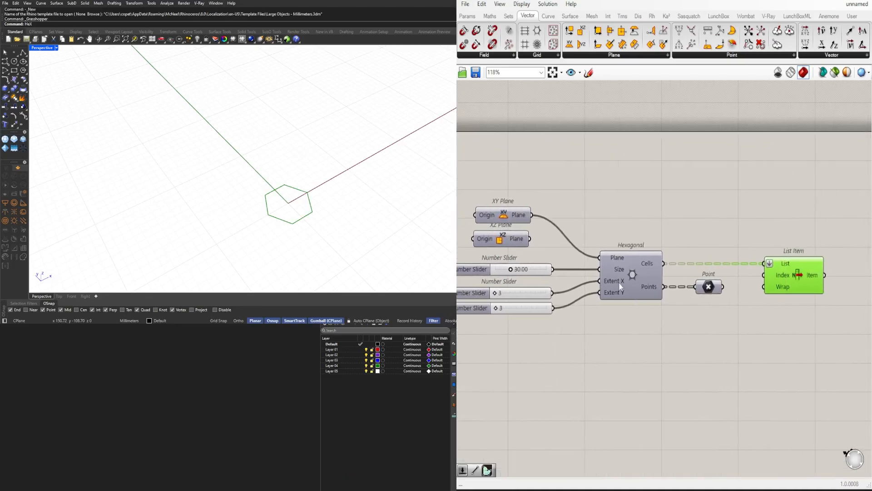
{"action": "left_click", "coordinate": [634, 264]}
{"action": "middle_click", "coordinate": [635, 264]}
{"action": "left_click", "coordinate": [651, 244]}
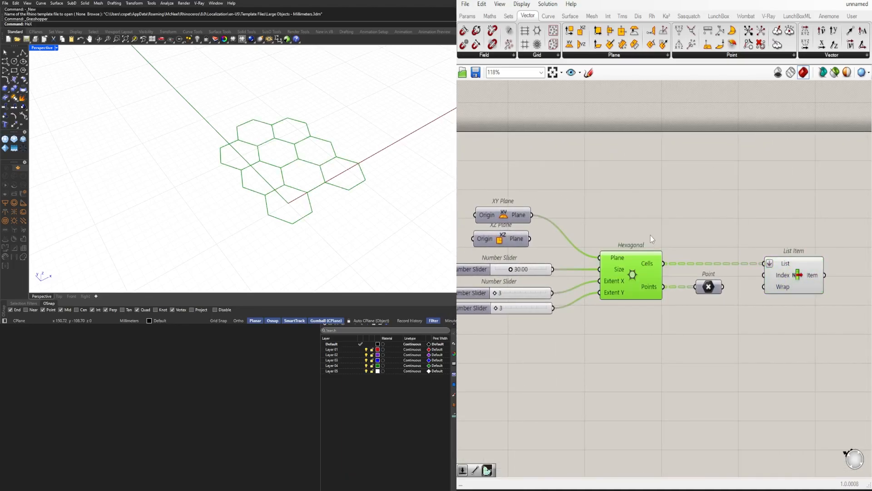
{"action": "middle_click", "coordinate": [642, 263]}
{"action": "left_click", "coordinate": [670, 234]}
{"action": "left_click", "coordinate": [736, 234]}
{"action": "right_click_drag", "start_coordinate": [775, 249], "coordinate": [625, 246]}
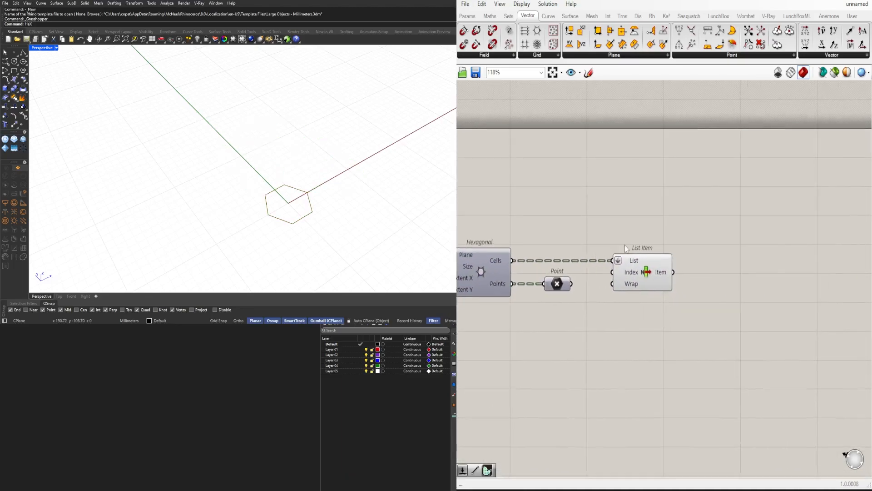
{"action": "left_click", "coordinate": [640, 272]}
{"action": "scroll", "coordinate": [318, 222], "scroll_direction": "up", "scroll_amount": 6}
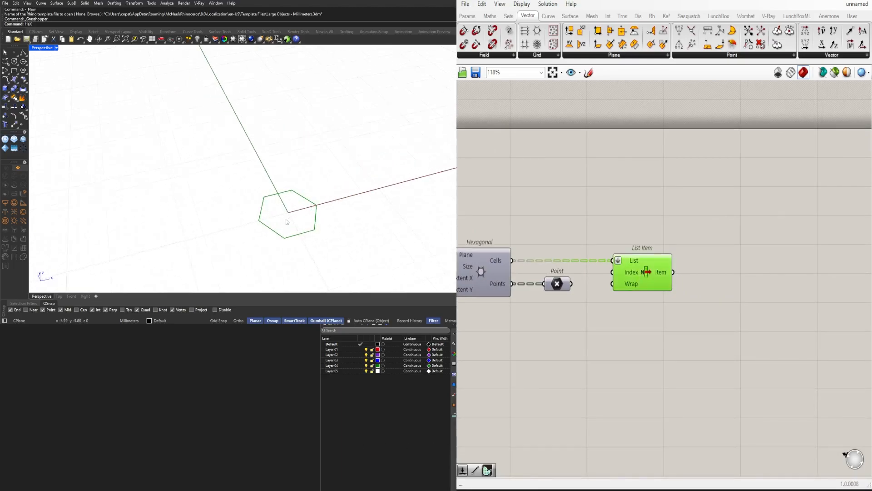
{"action": "scroll", "coordinate": [285, 157], "scroll_direction": "down", "scroll_amount": 6}
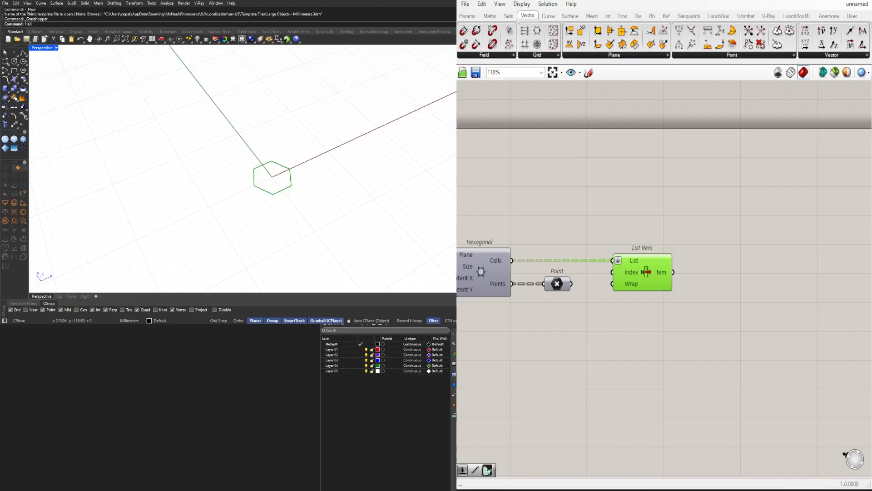
- Show the full Hexagonal grid once more by enabling its preview, and hide it again
{"action": "left_click", "coordinate": [476, 267]}
{"action": "scroll", "coordinate": [481, 263], "scroll_direction": "up", "scroll_amount": 1}
{"action": "middle_click", "coordinate": [480, 263]}
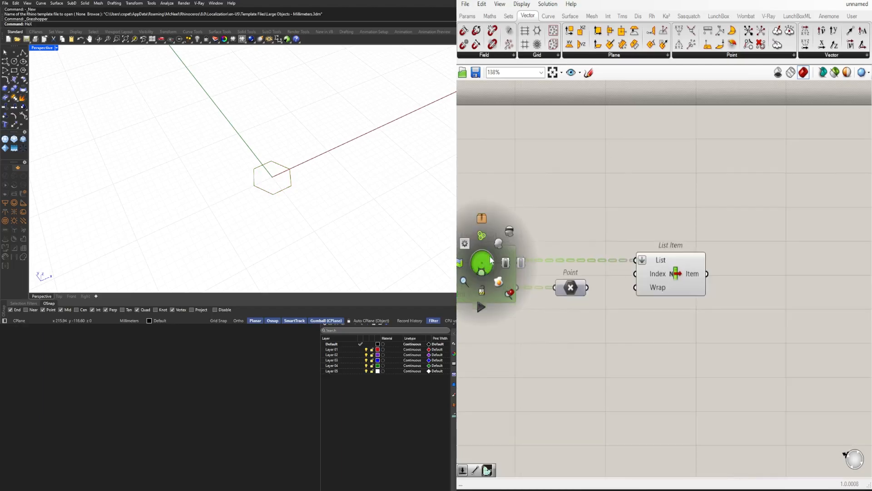
{"action": "left_click", "coordinate": [494, 247]}
{"action": "middle_click", "coordinate": [486, 266]}
{"action": "left_click", "coordinate": [508, 248]}
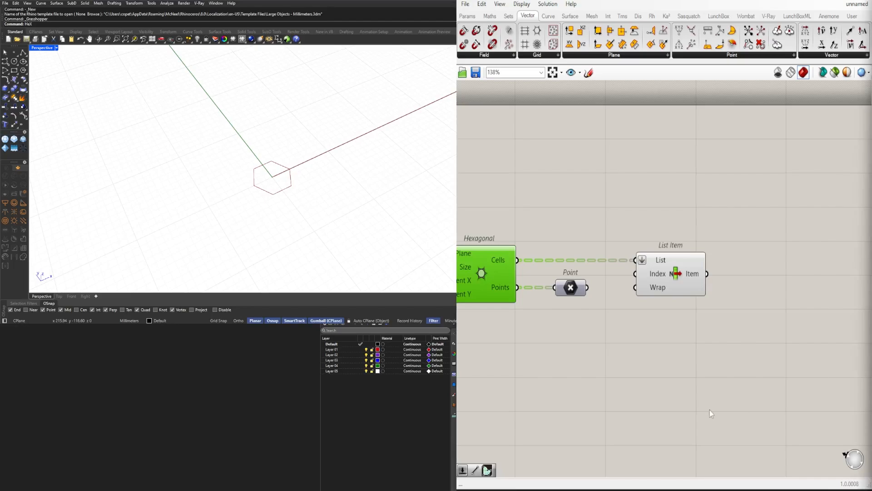
- Add a Discontinuity component after List Item and connect the extracted cell to its Curve input
{"action": "right_click_drag", "start_coordinate": [671, 353], "coordinate": [591, 358]}
{"action": "scroll", "coordinate": [674, 332], "scroll_direction": "down", "scroll_amount": 1}
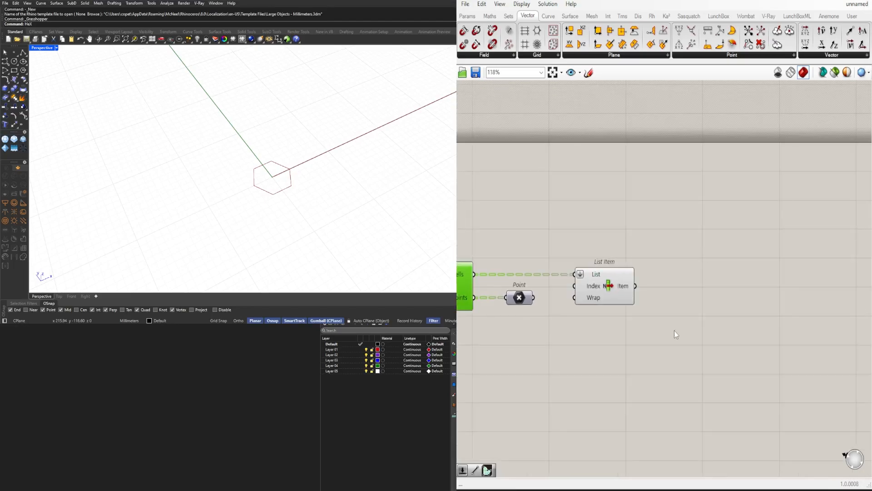
{"action": "double_click", "coordinate": [674, 331]}
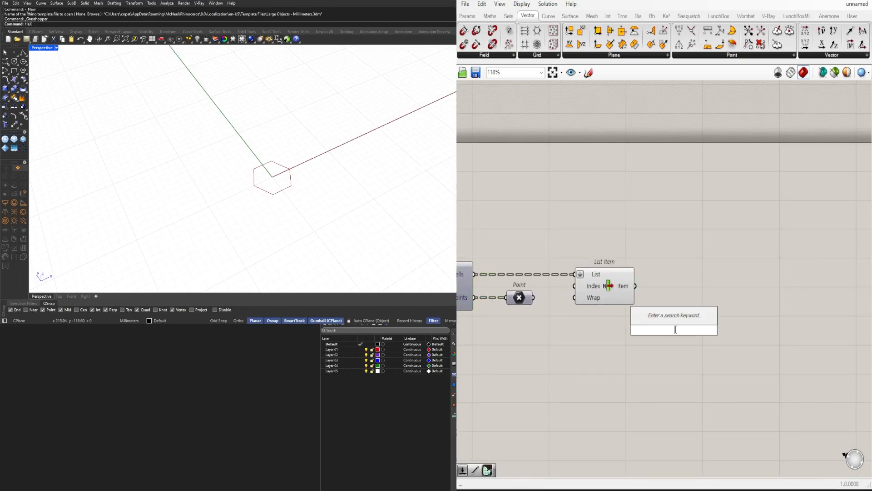
{"action": "type", "text": "dis"}
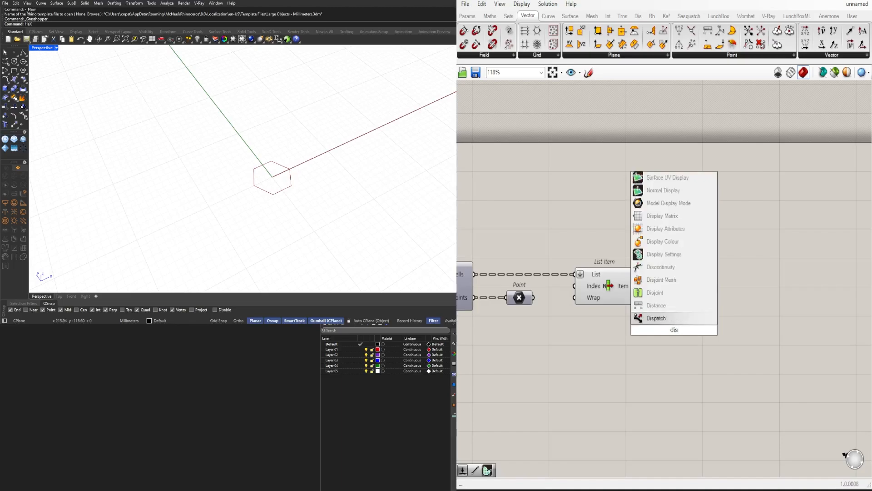
{"action": "type", "text": "c"}
{"action": "left_click", "coordinate": [660, 320]}
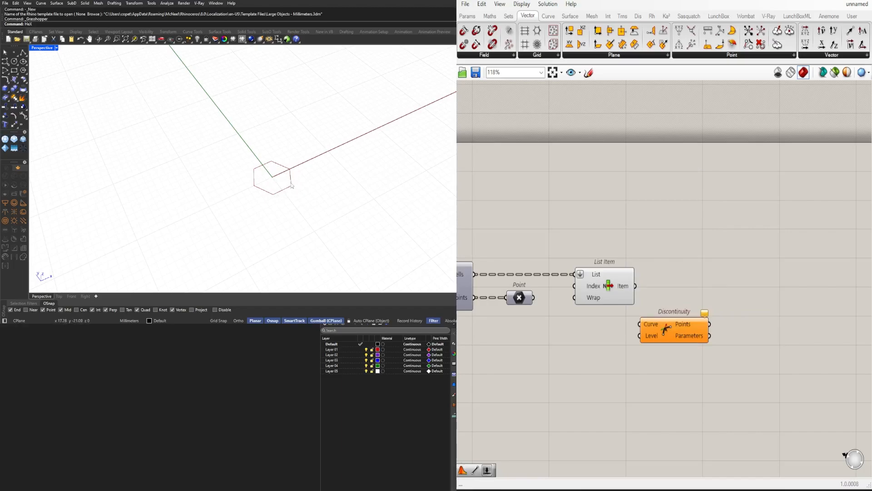
{"action": "left_click_drag", "start_coordinate": [635, 286], "coordinate": [699, 313]}
{"action": "left_click", "coordinate": [753, 245]}
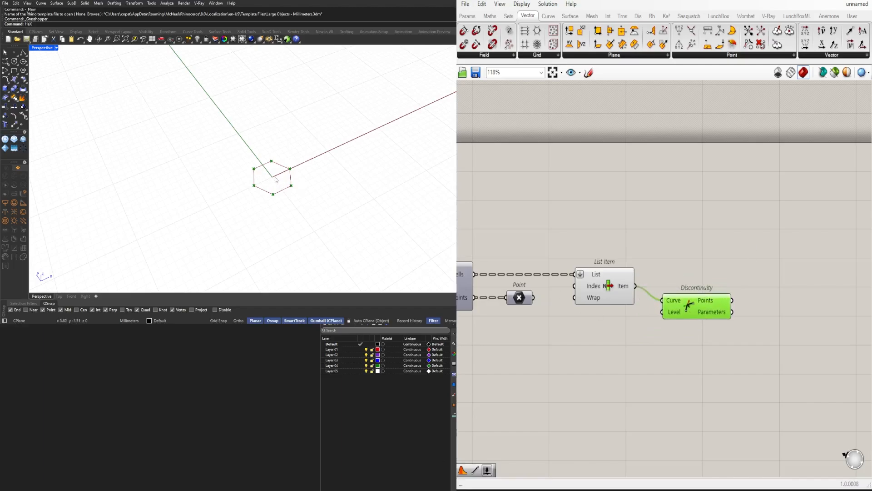
- Add an Average component and feed it the Points output of Discontinuity to find the cell's centre
{"action": "right_click_drag", "start_coordinate": [770, 314], "coordinate": [727, 303]}
{"action": "double_click", "coordinate": [727, 303]}
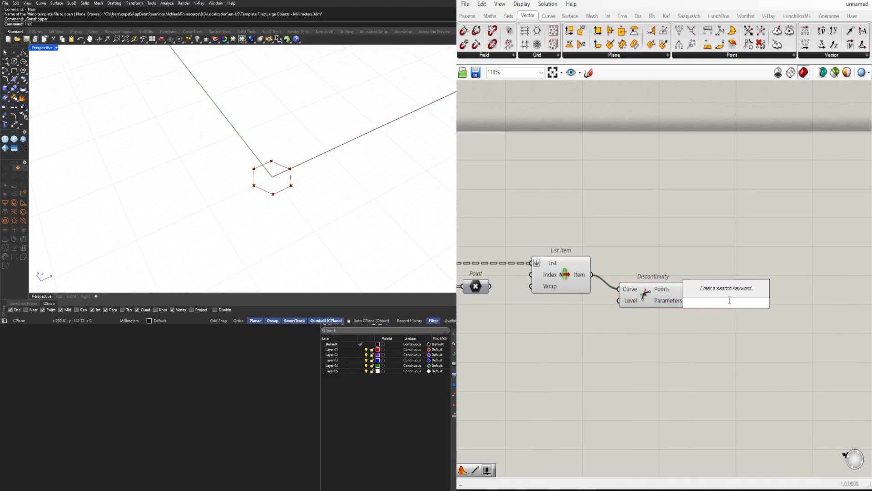
{"action": "type", "text": "ave"}
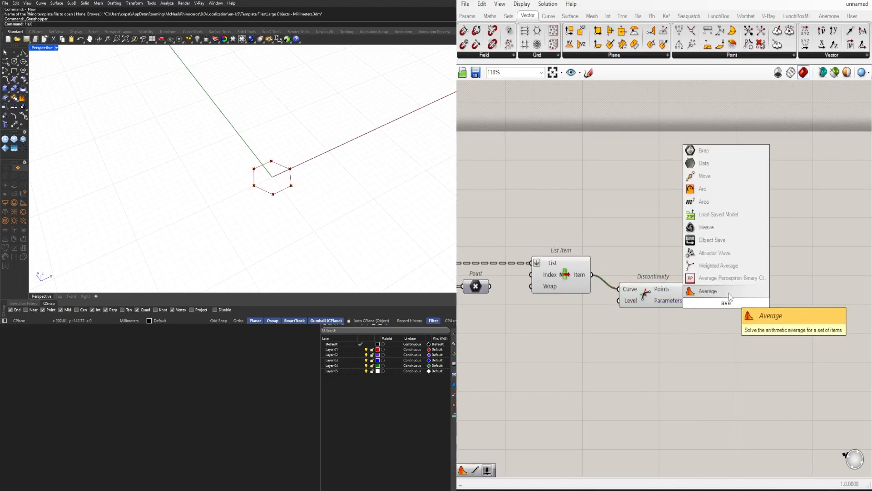
{"action": "left_click", "coordinate": [729, 294]}
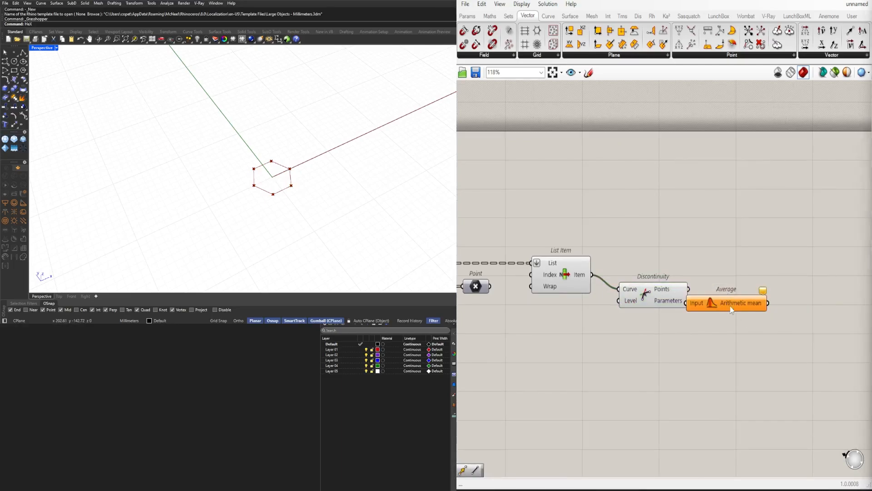
{"action": "left_click_drag", "start_coordinate": [717, 308], "coordinate": [748, 302]}
{"action": "left_click_drag", "start_coordinate": [689, 289], "coordinate": [729, 290]}
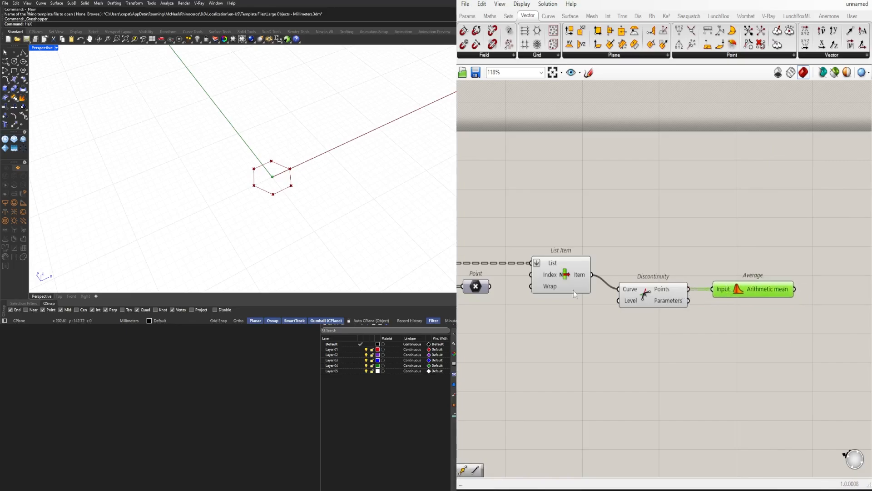
- Align Discontinuity and Average in line with List Item, and select each to highlight its points in the viewport
{"action": "scroll", "coordinate": [639, 253], "scroll_direction": "down", "scroll_amount": 1}
{"action": "left_click_drag", "start_coordinate": [779, 327], "coordinate": [633, 267]}
{"action": "left_click_drag", "start_coordinate": [669, 277], "coordinate": [671, 266]}
{"action": "left_click", "coordinate": [729, 261]}
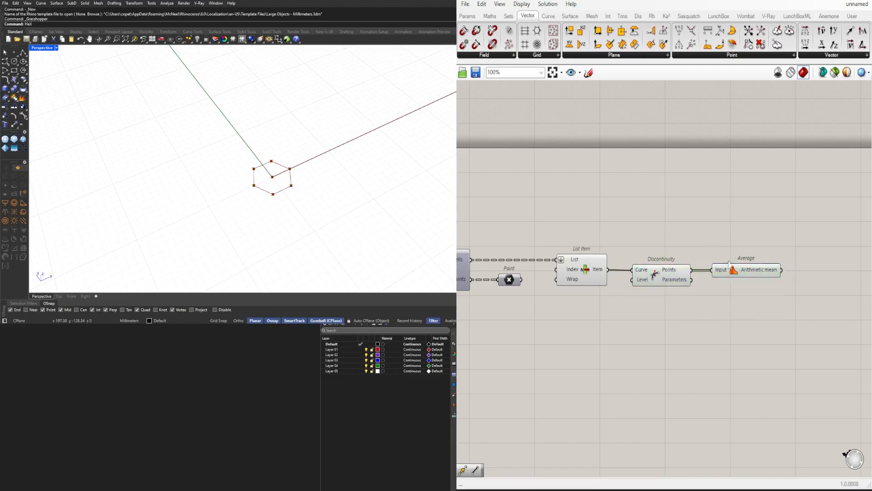
{"action": "left_click", "coordinate": [745, 271]}
{"action": "left_click", "coordinate": [765, 253]}
{"action": "left_click", "coordinate": [661, 281]}
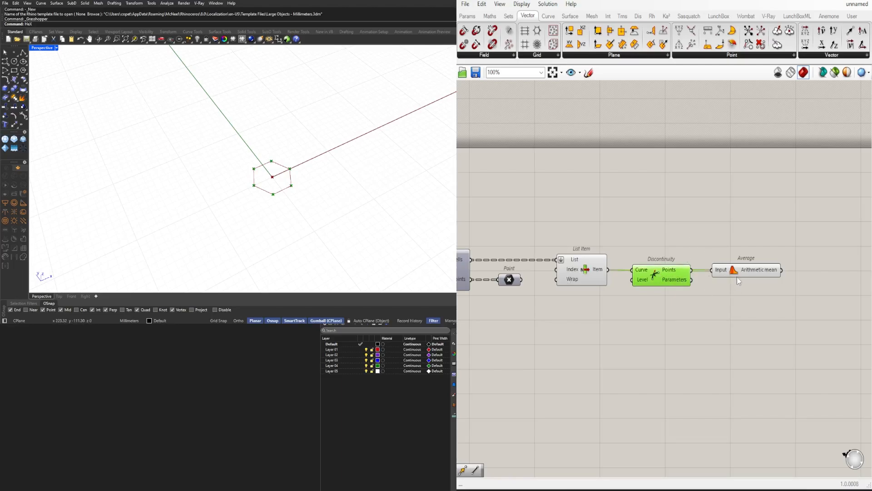
- Add a Line component with Average's arithmetic mean as Start Point and the Discontinuity points as End Point
{"action": "left_click", "coordinate": [737, 272]}
{"action": "right_click_drag", "start_coordinate": [753, 251], "coordinate": [672, 242]}
{"action": "double_click", "coordinate": [671, 242]}
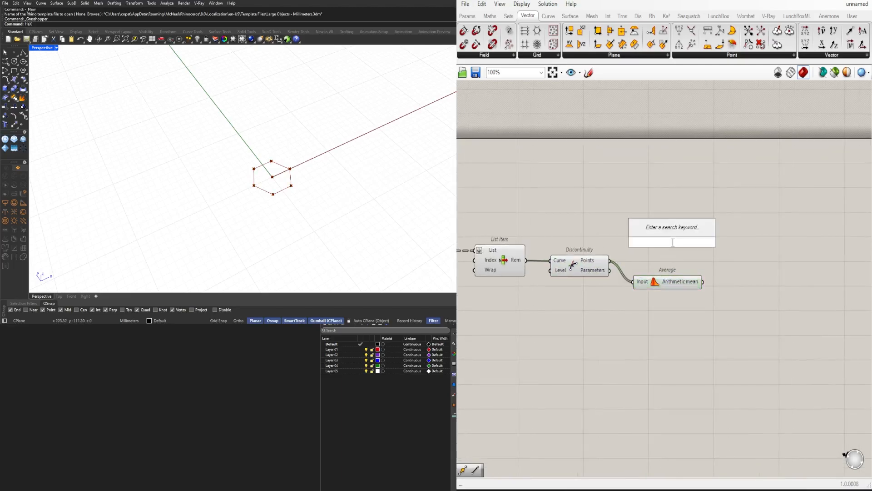
{"action": "type", "text": "line"}
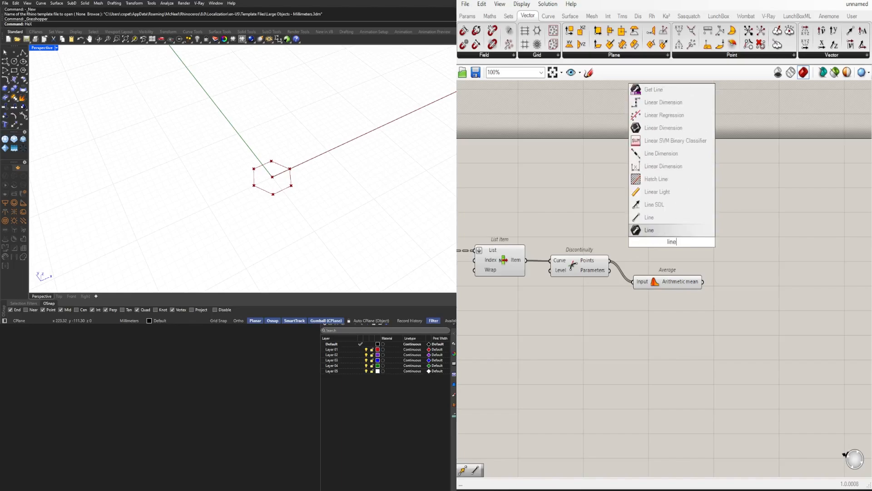
{"action": "key", "text": "Return"}
{"action": "left_click_drag", "start_coordinate": [648, 240], "coordinate": [735, 263]}
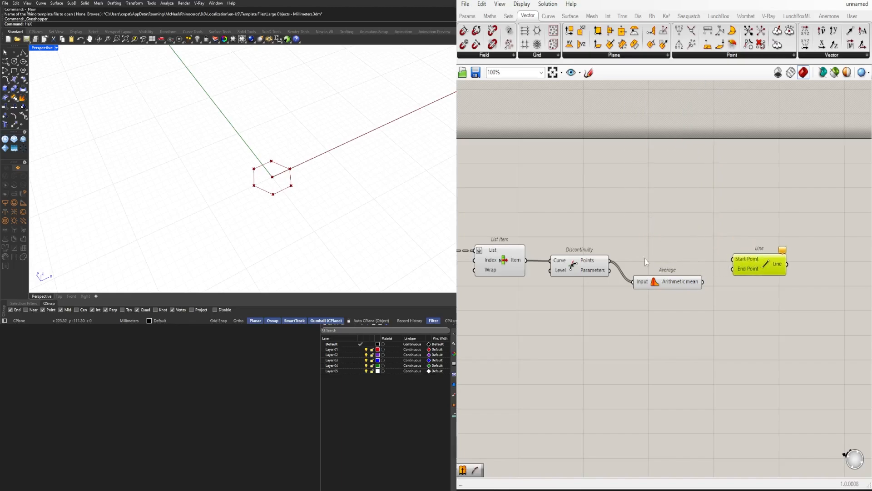
{"action": "left_click", "coordinate": [680, 279]}
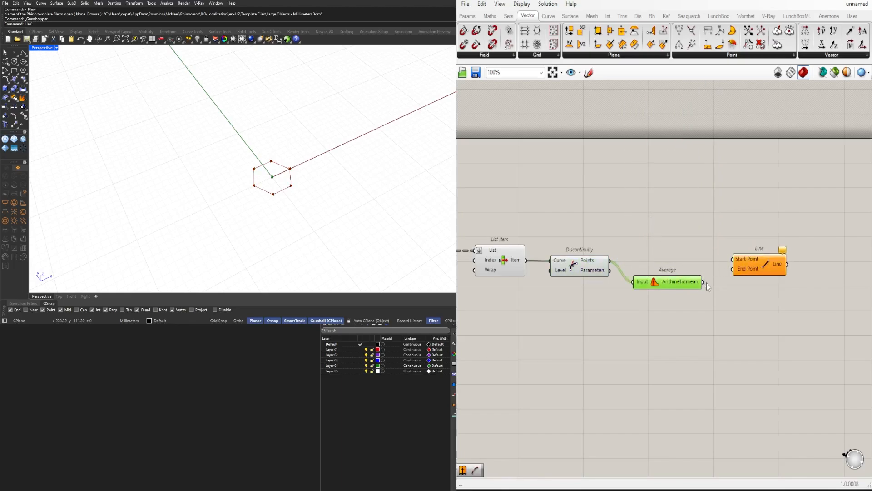
{"action": "left_click_drag", "start_coordinate": [703, 281], "coordinate": [733, 259]}
{"action": "left_click_drag", "start_coordinate": [610, 260], "coordinate": [782, 260]}
- Rearrange Average and Line so their wires run neatly, and select Line to highlight the hexagon's spokes
{"action": "left_click_drag", "start_coordinate": [677, 285], "coordinate": [682, 247]}
{"action": "left_click_drag", "start_coordinate": [798, 292], "coordinate": [732, 252]}
{"action": "left_click_drag", "start_coordinate": [768, 257], "coordinate": [756, 257]}
{"action": "left_click", "coordinate": [867, 337]}
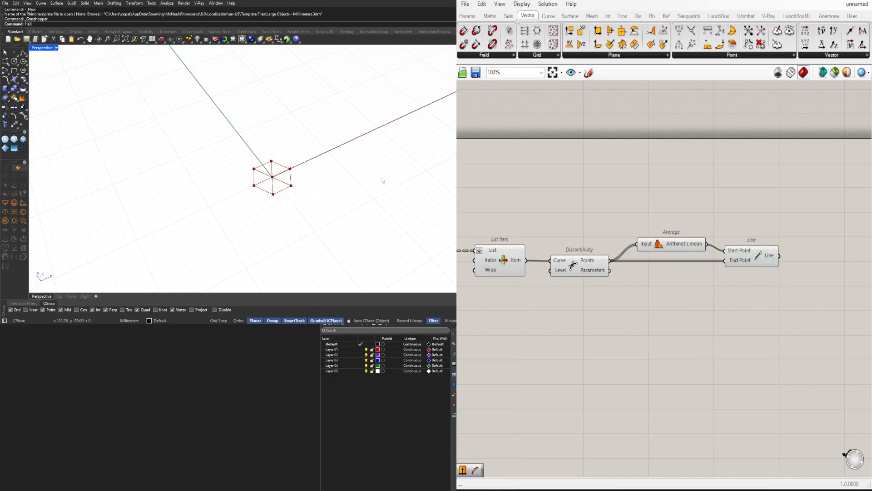
{"action": "left_click", "coordinate": [751, 257]}
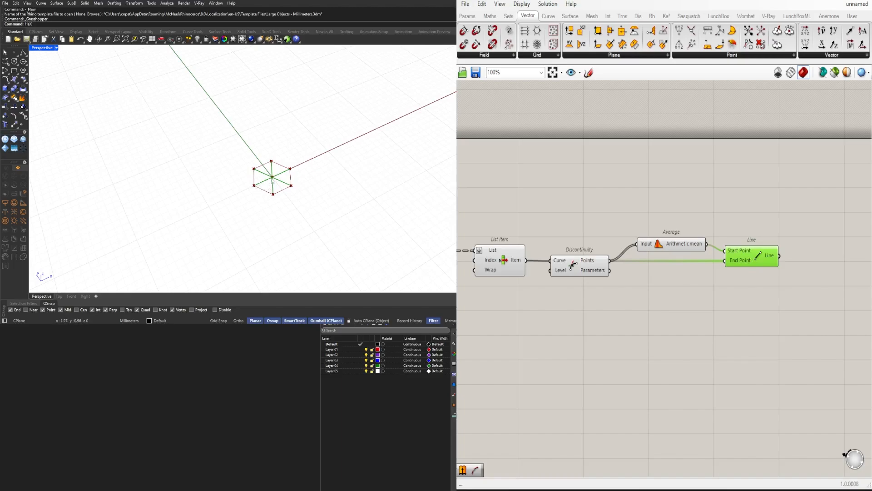
- Add a Point On Curve component and connect the Line output to it
{"action": "right_click_drag", "start_coordinate": [765, 264], "coordinate": [675, 263]}
{"action": "double_click", "coordinate": [702, 289]}
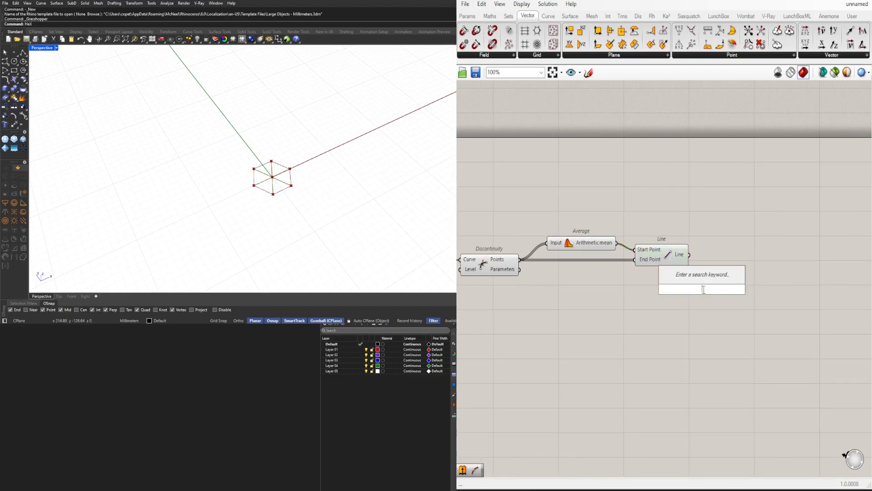
{"action": "type", "text": "oi"}
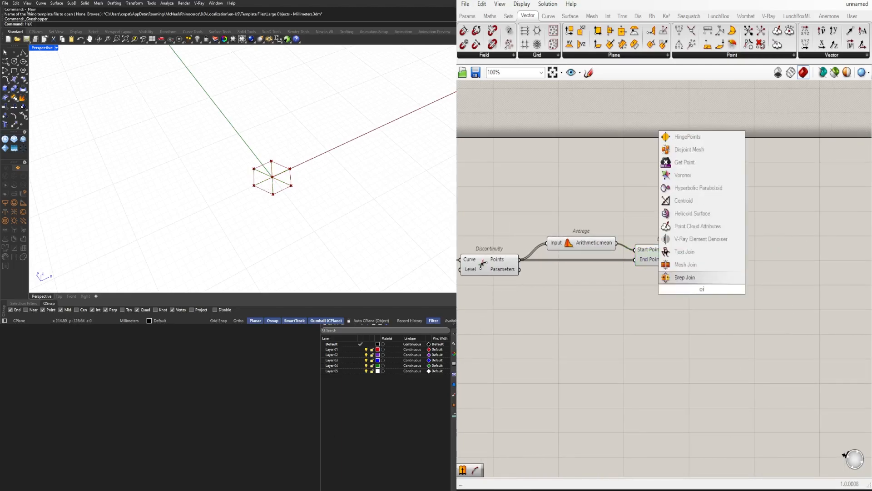
{"action": "key", "text": "BackSpace"}
{"action": "key", "text": "BackSpace"}
{"action": "type", "text": "pointo"}
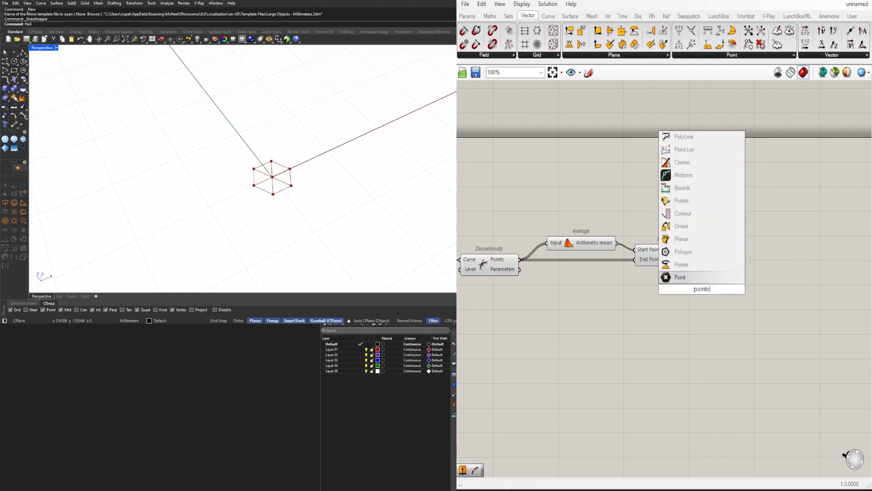
{"action": "type", "text": "ncu"}
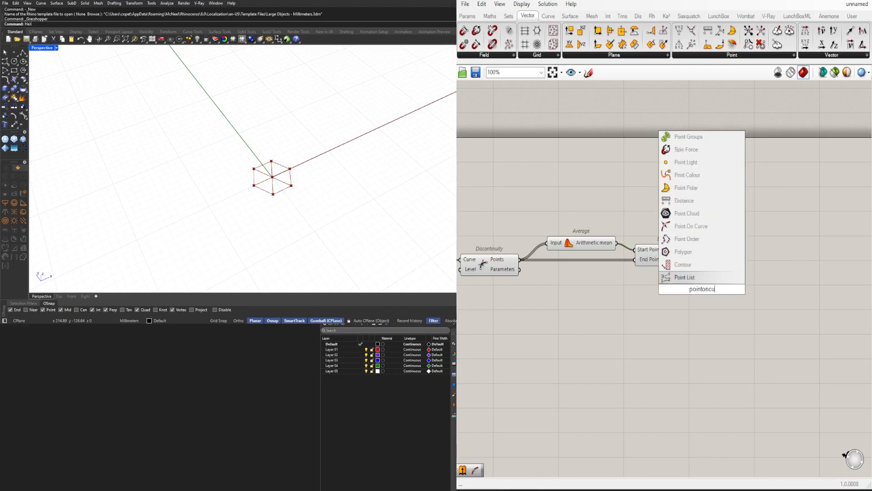
{"action": "left_click", "coordinate": [686, 226]}
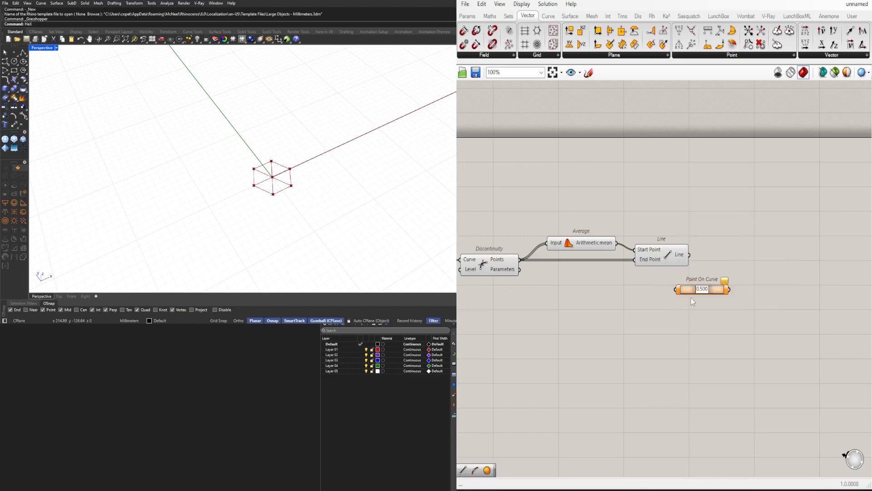
{"action": "left_click_drag", "start_coordinate": [688, 291], "coordinate": [701, 254]}
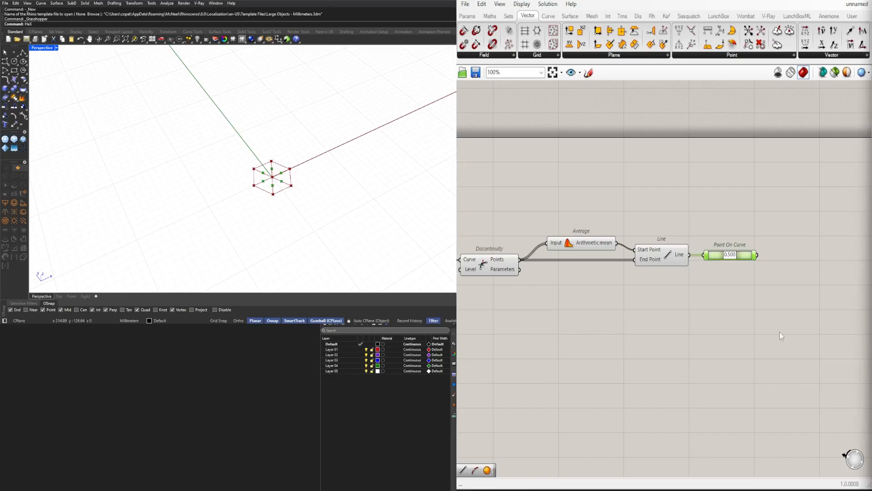
- Try shifting the Point On Curve slider and examine the points along the hexagon's spokes
{"action": "scroll", "coordinate": [727, 262], "scroll_direction": "up", "scroll_amount": 5}
{"action": "mouse_move", "coordinate": [752, 244]}
{"action": "left_mouse_down"}
{"action": "mouse_move", "coordinate": [727, 242]}
{"action": "mouse_move", "coordinate": [813, 244]}
{"action": "mouse_move", "coordinate": [680, 249]}
{"action": "mouse_move", "coordinate": [813, 243]}
{"action": "mouse_move", "coordinate": [707, 243]}
{"action": "mouse_move", "coordinate": [773, 244]}
{"action": "mouse_move", "coordinate": [741, 247]}
{"action": "mouse_move", "coordinate": [761, 249]}
{"action": "mouse_move", "coordinate": [744, 249]}
{"action": "mouse_move", "coordinate": [749, 252]}
{"action": "left_mouse_up"}
{"action": "scroll", "coordinate": [756, 243], "scroll_direction": "down", "scroll_amount": 5}
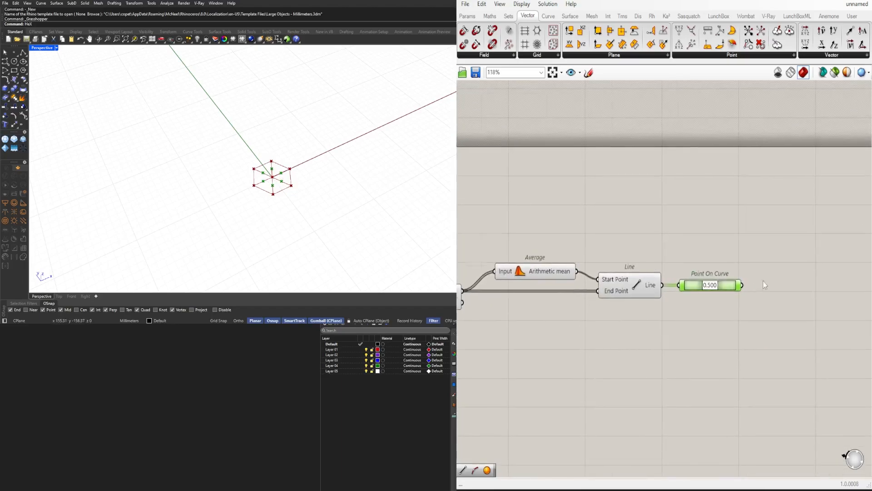
- Add a Voronoi component to the canvas above Discontinuity
{"action": "scroll", "coordinate": [765, 285], "scroll_direction": "down", "scroll_amount": 2}
{"action": "right_click_drag", "start_coordinate": [623, 310], "coordinate": [773, 319]}
{"action": "scroll", "coordinate": [708, 295], "scroll_direction": "down", "scroll_amount": 3}
{"action": "right_click_drag", "start_coordinate": [693, 290], "coordinate": [610, 246]}
{"action": "left_click_drag", "start_coordinate": [764, 317], "coordinate": [582, 234]}
{"action": "scroll", "coordinate": [595, 258], "scroll_direction": "up", "scroll_amount": 4}
{"action": "double_click", "coordinate": [611, 212]}
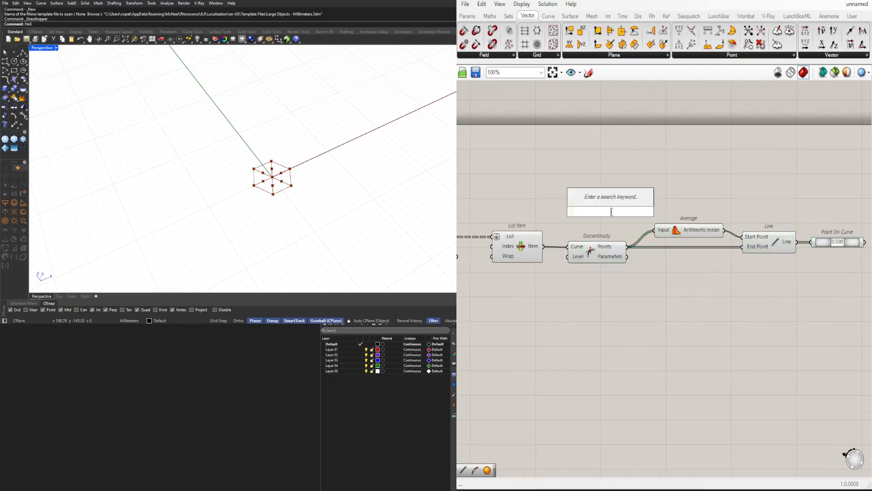
{"action": "type", "text": "voro"}
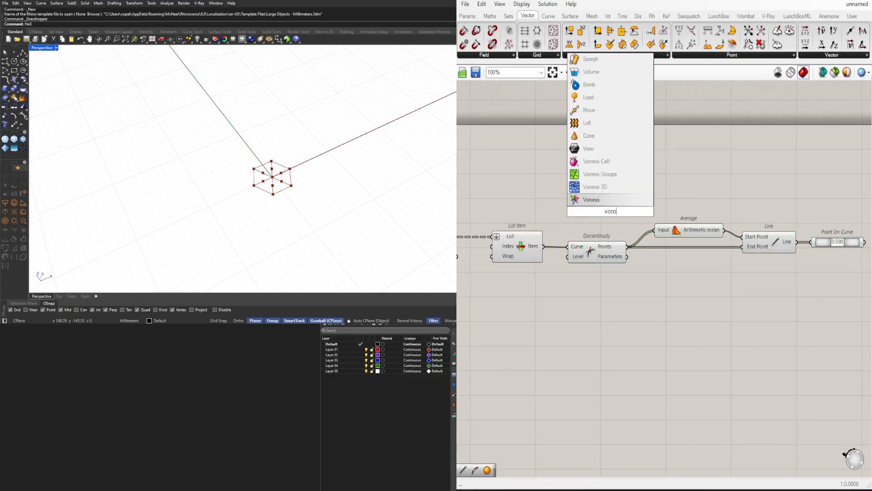
{"action": "left_click", "coordinate": [608, 201]}
- Move the Voronoi component to the end of the chain, beyond Point On Curve
{"action": "scroll", "coordinate": [607, 201], "scroll_direction": "down", "scroll_amount": 2}
{"action": "right_click_drag", "start_coordinate": [635, 237], "coordinate": [567, 237]}
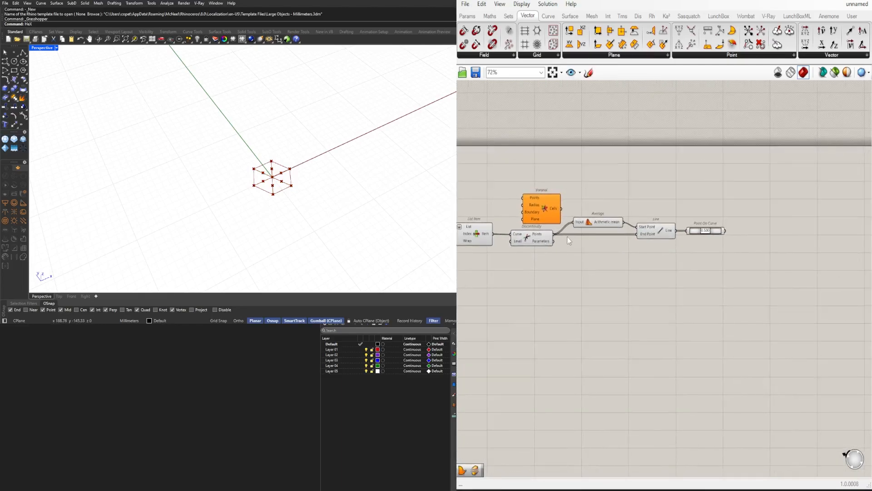
{"action": "left_click_drag", "start_coordinate": [543, 207], "coordinate": [598, 183]}
{"action": "mouse_move", "coordinate": [515, 220]}
{"action": "right_mouse_down"}
{"action": "mouse_move", "coordinate": [597, 215]}
{"action": "mouse_move", "coordinate": [526, 233]}
{"action": "right_mouse_up"}
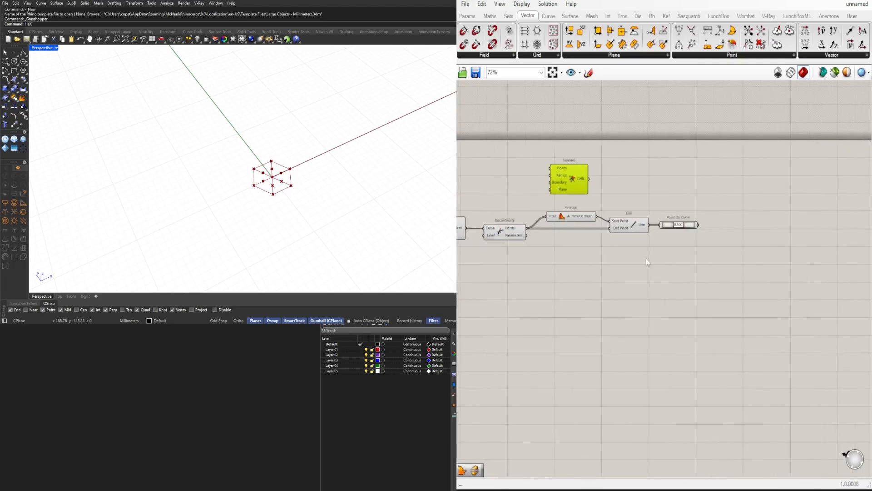
{"action": "right_click_drag", "start_coordinate": [645, 259], "coordinate": [748, 253]}
{"action": "left_click_drag", "start_coordinate": [682, 169], "coordinate": [865, 195]}
{"action": "right_click_drag", "start_coordinate": [865, 203], "coordinate": [827, 197]}
{"action": "left_click_drag", "start_coordinate": [827, 200], "coordinate": [803, 255]}
- Connect the Discontinuity points and Average's arithmetic mean to Voronoi's Points input, and flatten that input
{"action": "left_click", "coordinate": [586, 223]}
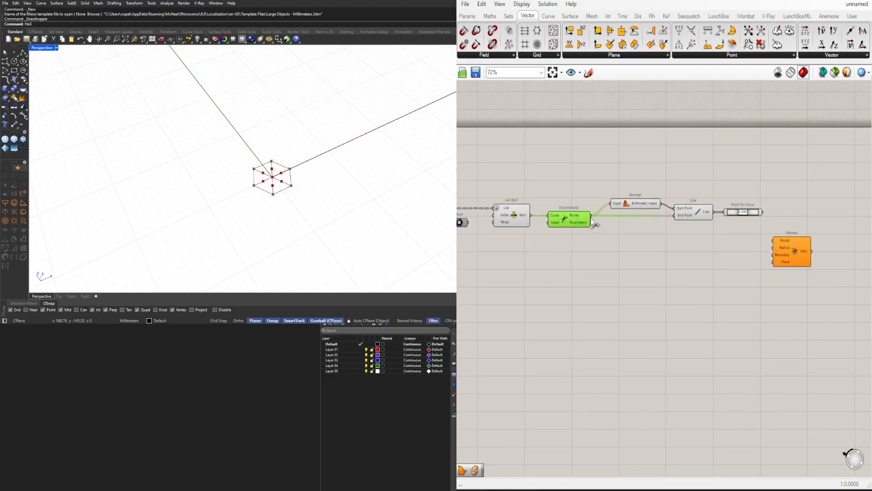
{"action": "left_click_drag", "start_coordinate": [591, 222], "coordinate": [775, 245]}
{"action": "left_click_drag", "start_coordinate": [591, 215], "coordinate": [818, 189]}
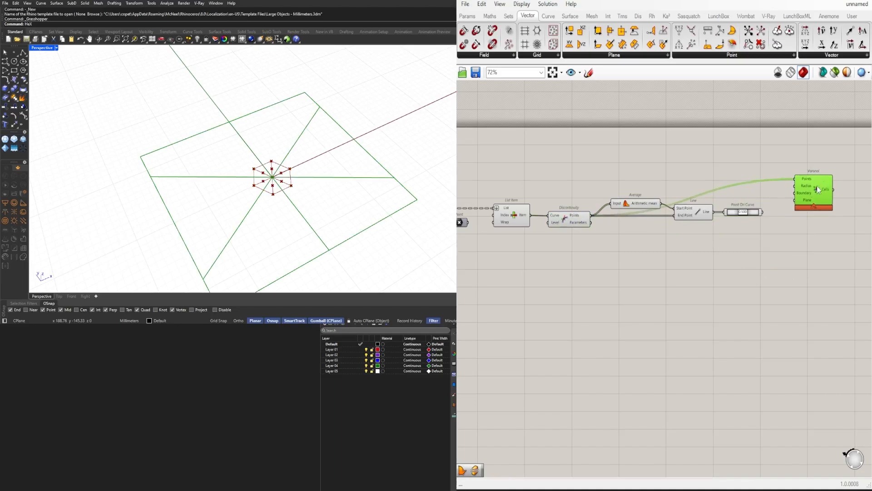
{"action": "left_click", "coordinate": [629, 205]}
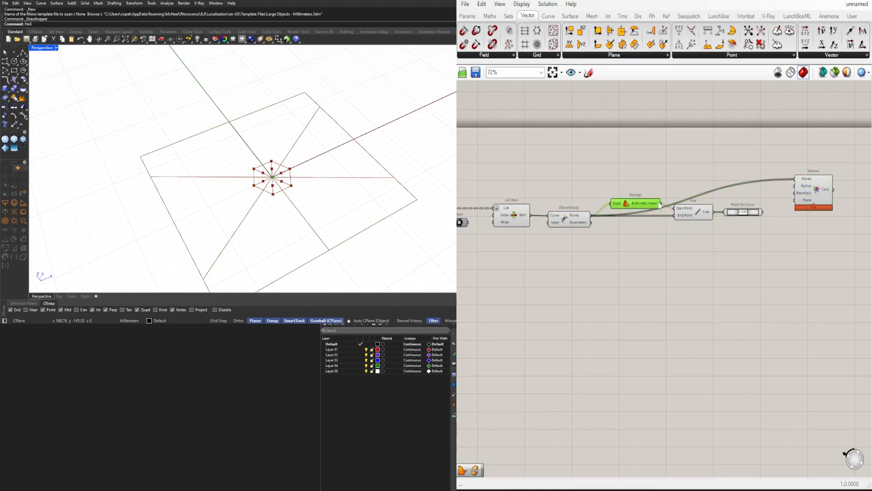
{"action": "mouse_move", "coordinate": [660, 205]}
{"action": "left_mouse_down"}
{"action": "mouse_move", "coordinate": [796, 178]}
{"action": "mouse_move", "coordinate": [811, 200]}
{"action": "mouse_move", "coordinate": [804, 201]}
{"action": "left_mouse_up"}
{"action": "right_click", "coordinate": [800, 190]}
{"action": "left_click", "coordinate": [843, 265]}
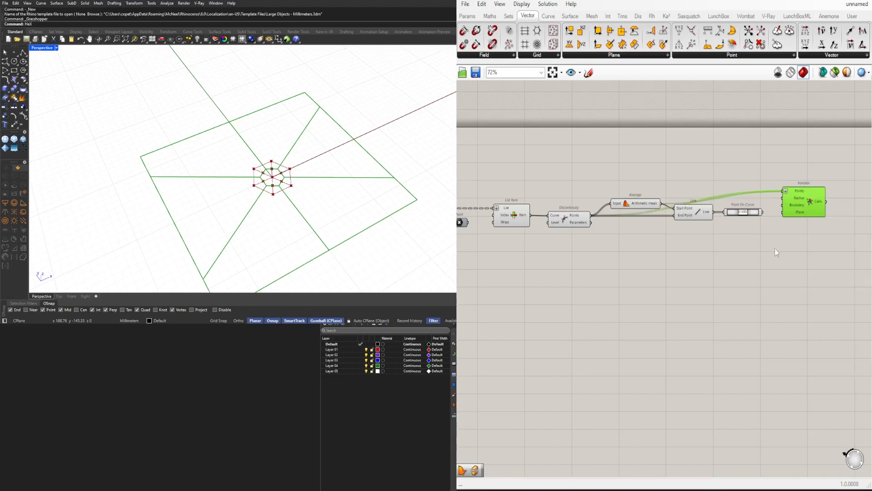
- Add the Point On Curve output as a further source for Voronoi's Points input
{"action": "scroll", "coordinate": [311, 172], "scroll_direction": "up", "scroll_amount": 5}
{"action": "right_click_drag", "start_coordinate": [268, 141], "coordinate": [240, 169]}
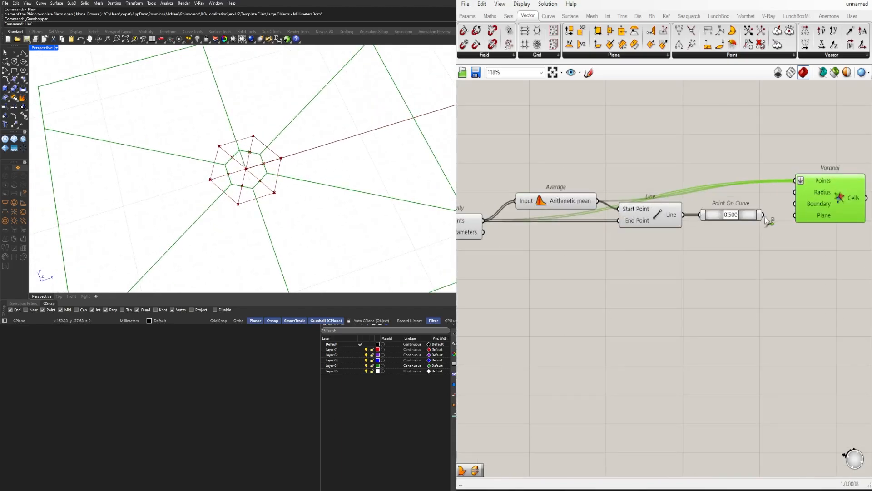
{"action": "left_click_drag", "start_coordinate": [764, 215], "coordinate": [824, 186]}
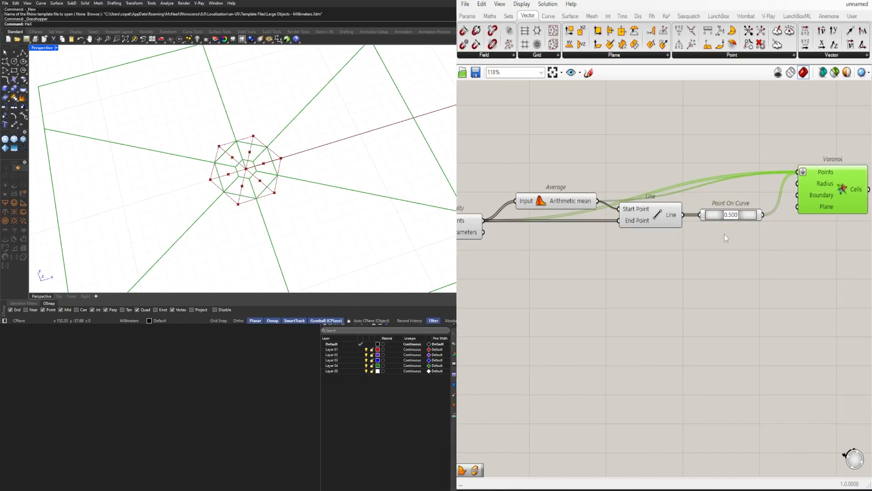
- Increase the Point On Curve slider to shift the spoke points outward toward the hexagon's corners
{"action": "scroll", "coordinate": [724, 234], "scroll_direction": "up", "scroll_amount": 4}
{"action": "left_click_drag", "start_coordinate": [730, 217], "coordinate": [759, 215]}
{"action": "scroll", "coordinate": [758, 330], "scroll_direction": "down", "scroll_amount": 4}
{"action": "scroll", "coordinate": [758, 330], "scroll_direction": "down", "scroll_amount": 2}
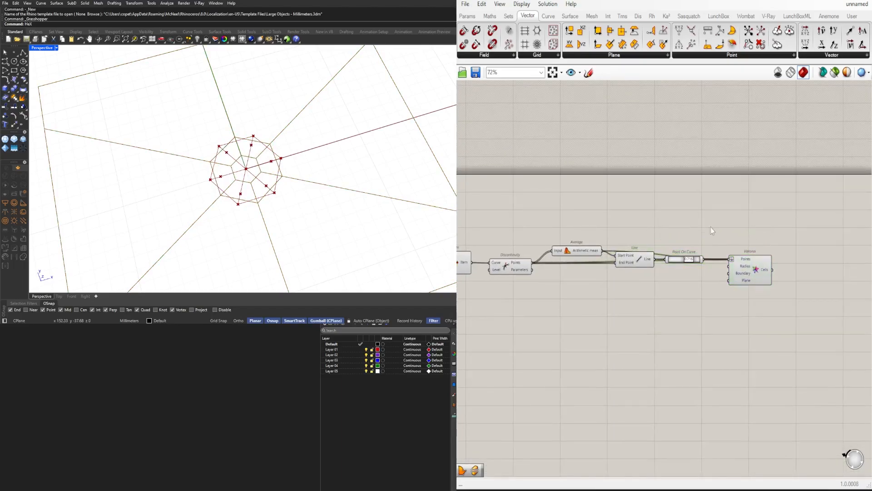
- Move the Average, Line and Point On Curve components up together, clear of the wire running from Discontinuity to Voronoi
{"action": "left_click_drag", "start_coordinate": [683, 216], "coordinate": [557, 295]}
{"action": "left_click_drag", "start_coordinate": [631, 258], "coordinate": [632, 241]}
{"action": "left_click", "coordinate": [708, 245]}
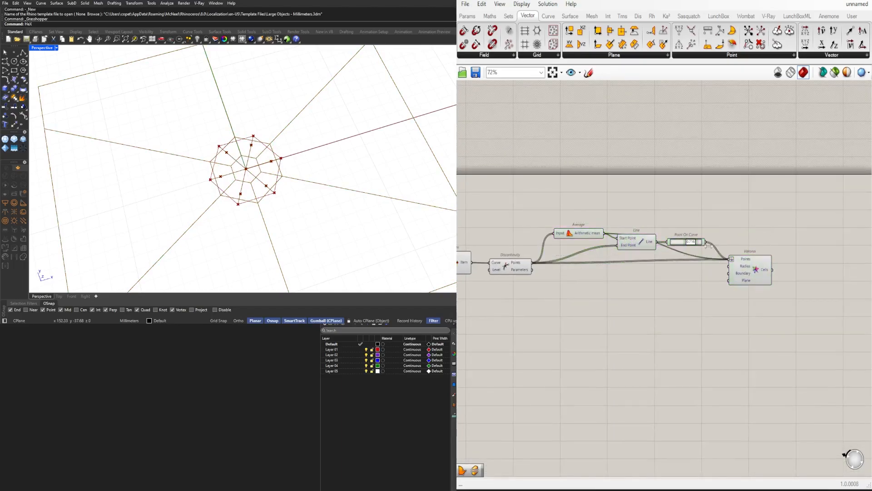
{"action": "left_click", "coordinate": [753, 281]}
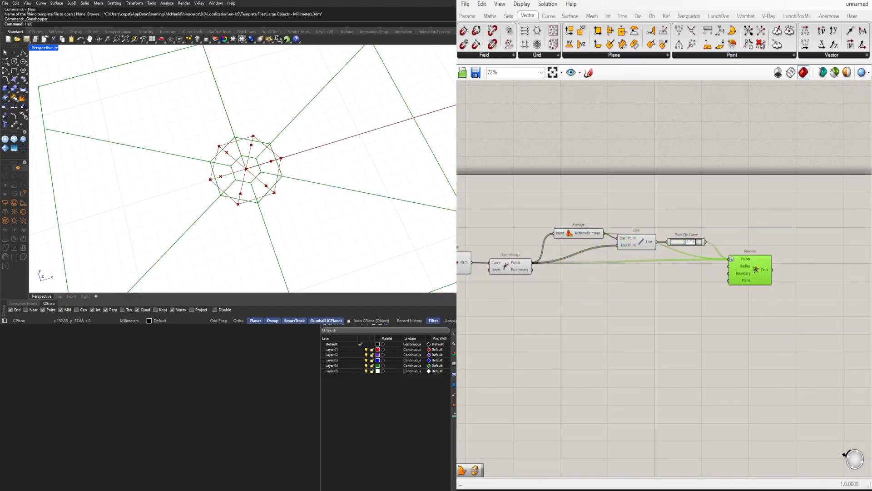
{"action": "left_click", "coordinate": [744, 349]}
- Add a Boundary Surfaces component below Discontinuity and connect List Item's Item output to its Edges input
{"action": "right_click_drag", "start_coordinate": [557, 286], "coordinate": [722, 267]}
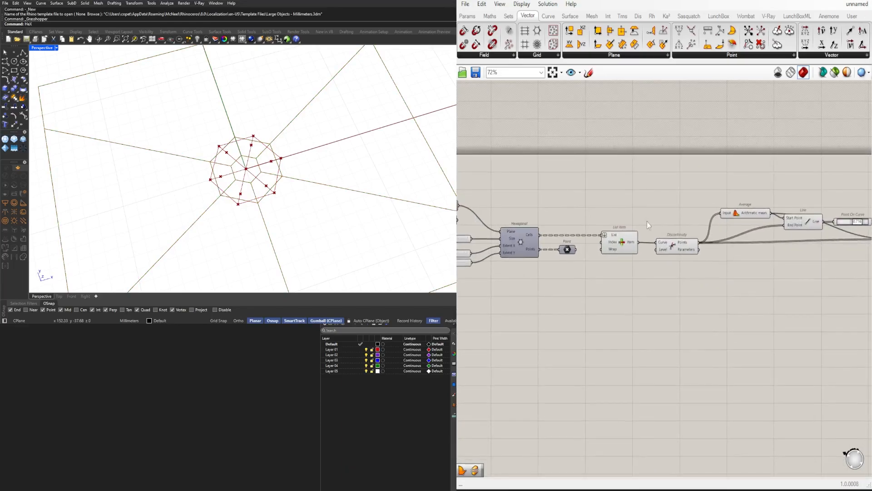
{"action": "right_click_drag", "start_coordinate": [590, 251], "coordinate": [694, 246]}
{"action": "scroll", "coordinate": [693, 246], "scroll_direction": "up", "scroll_amount": 2}
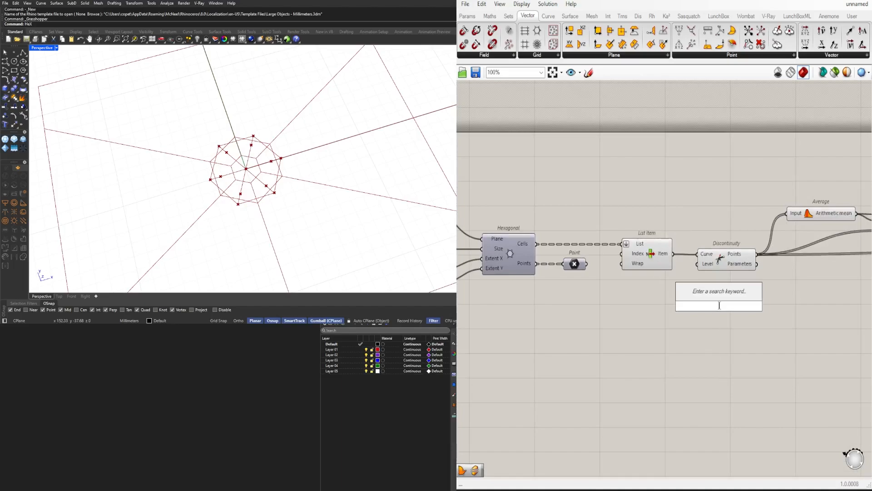
{"action": "type", "text": "bound"}
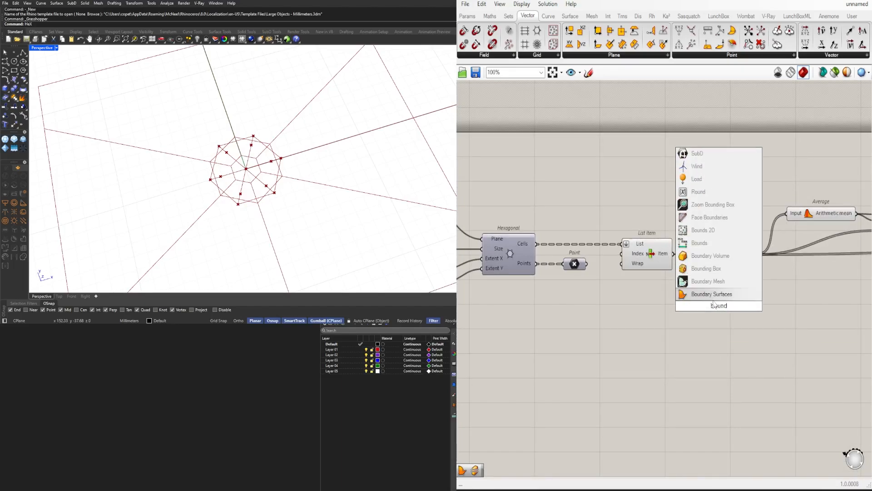
{"action": "key", "text": "Return"}
{"action": "left_click_drag", "start_coordinate": [683, 293], "coordinate": [717, 291]}
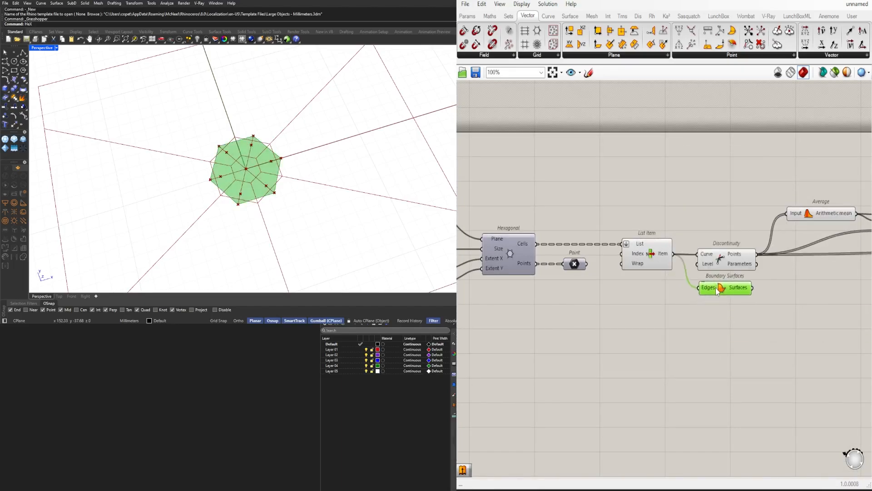
- Move the Boundary Surfaces component to the end of the chain, just above Voronoi
{"action": "right_click_drag", "start_coordinate": [727, 292], "coordinate": [634, 295]}
{"action": "scroll", "coordinate": [389, 445], "scroll_direction": "up", "scroll_amount": 5}
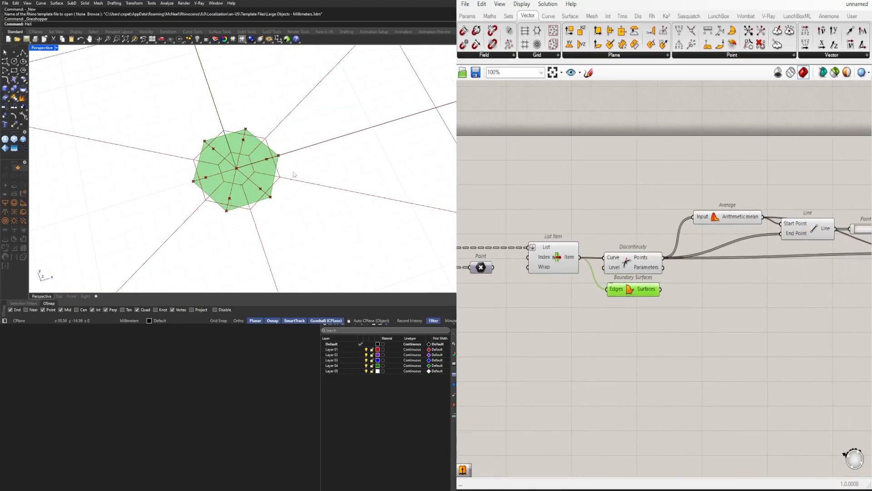
{"action": "right_click_drag", "start_coordinate": [690, 291], "coordinate": [559, 284]}
{"action": "scroll", "coordinate": [559, 286], "scroll_direction": "down", "scroll_amount": 2}
{"action": "left_click_drag", "start_coordinate": [511, 285], "coordinate": [825, 228]}
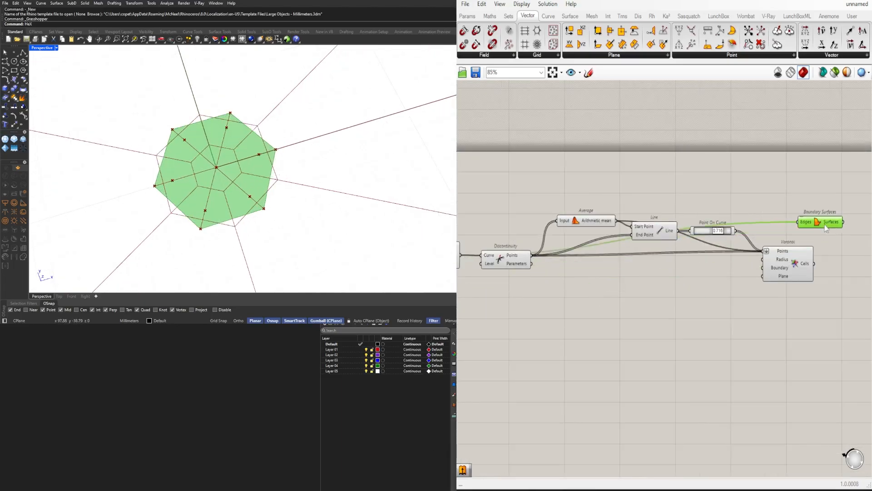
- Duplicate Boundary Surfaces beside Voronoi and connect Voronoi's Cells output to the copy's Edges input
{"action": "left_click", "coordinate": [804, 269]}
{"action": "right_click_drag", "start_coordinate": [819, 283], "coordinate": [671, 307]}
{"action": "scroll", "coordinate": [669, 291], "scroll_direction": "up", "scroll_amount": 3}
{"action": "double_click", "coordinate": [725, 299]}
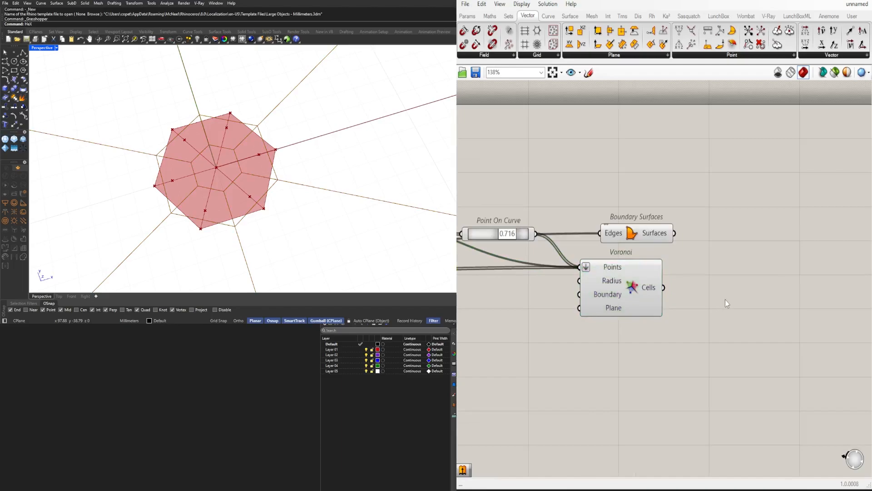
{"action": "left_click_drag", "start_coordinate": [632, 234], "coordinate": [709, 234]}
{"action": "left_click_drag", "start_coordinate": [708, 235], "coordinate": [677, 285], "text": "alt"}
{"action": "left_click_drag", "start_coordinate": [697, 282], "coordinate": [698, 288]}
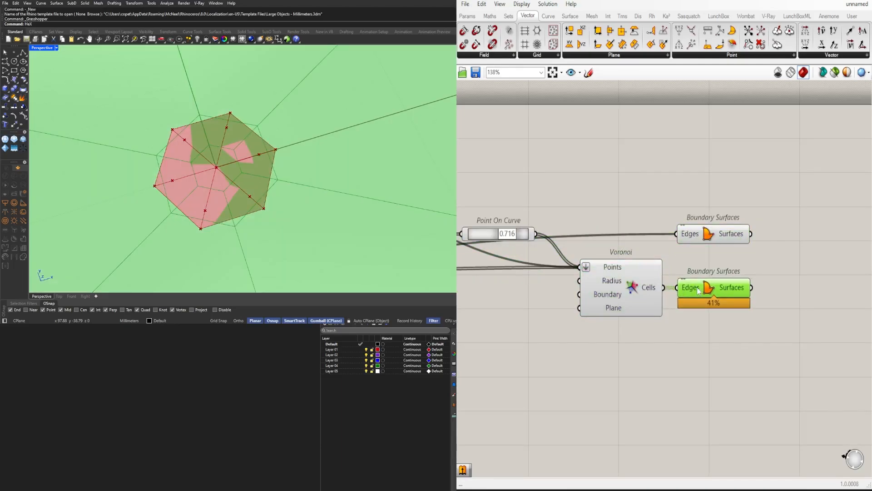
{"action": "scroll", "coordinate": [720, 215], "scroll_direction": "down", "scroll_amount": 3}
{"action": "left_click", "coordinate": [786, 229]}
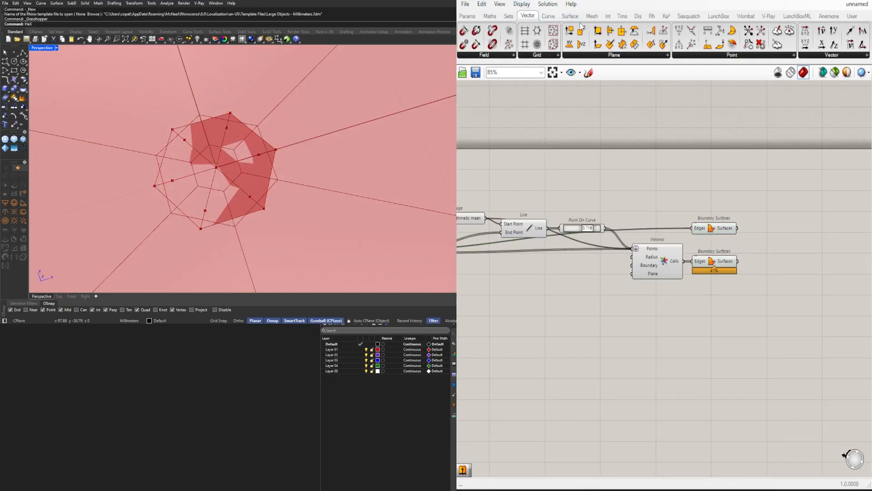
- Add a Brep | Brep intersection, connecting the hexagon surface to Brep A and the Voronoi cell surfaces to Brep B
{"action": "left_click", "coordinate": [608, 17]}
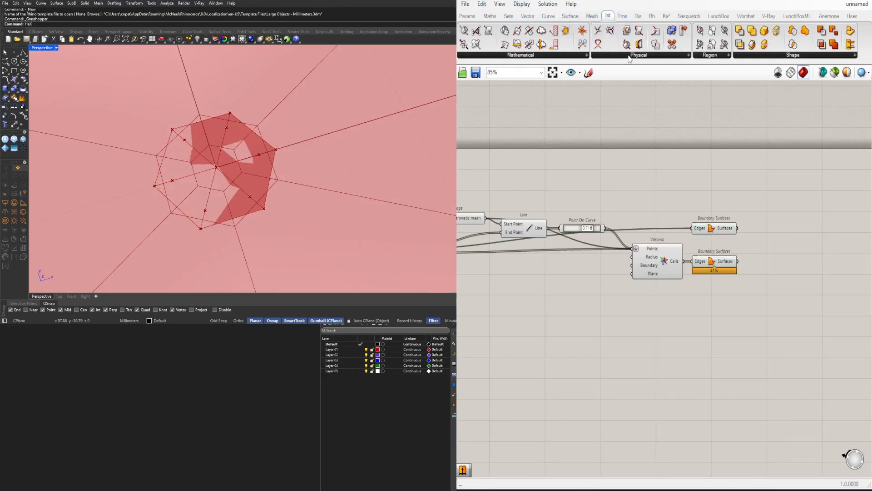
{"action": "left_click", "coordinate": [629, 57]}
{"action": "left_click_drag", "start_coordinate": [631, 114], "coordinate": [663, 153]}
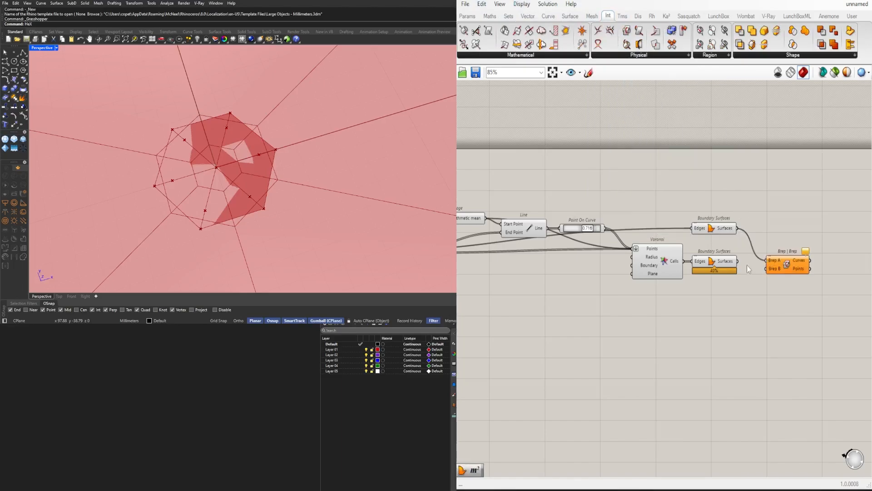
{"action": "left_click_drag", "start_coordinate": [737, 271], "coordinate": [783, 252]}
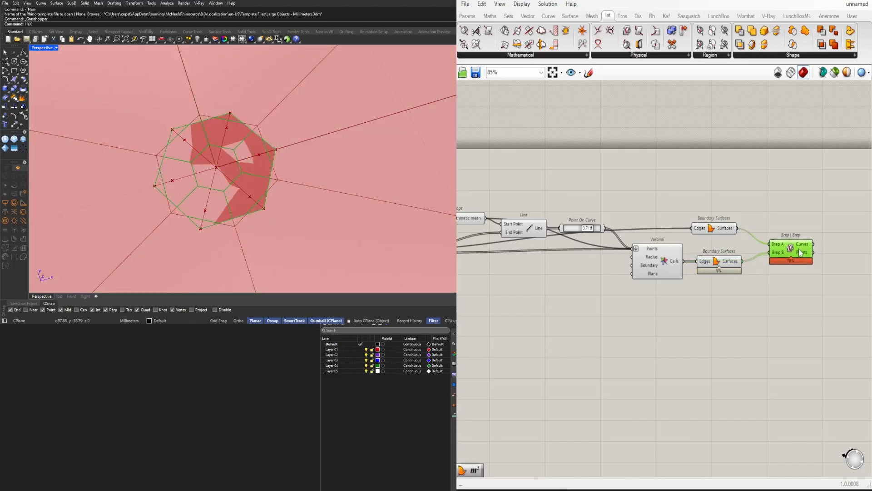
- Turn off the preview of all components upstream of Brep | Brep, including both Boundary Surfaces
{"action": "scroll", "coordinate": [773, 284], "scroll_direction": "down", "scroll_amount": 4}
{"action": "scroll", "coordinate": [794, 278], "scroll_direction": "down", "scroll_amount": 1}
{"action": "left_click_drag", "start_coordinate": [798, 278], "coordinate": [646, 208]}
{"action": "middle_click", "coordinate": [652, 206]}
{"action": "left_click", "coordinate": [678, 177]}
- Add a third Boundary Surfaces component after Brep | Brep and connect the Curves output to its Edges input
{"action": "right_click_drag", "start_coordinate": [777, 247], "coordinate": [623, 228]}
{"action": "scroll", "coordinate": [623, 228], "scroll_direction": "up", "scroll_amount": 6}
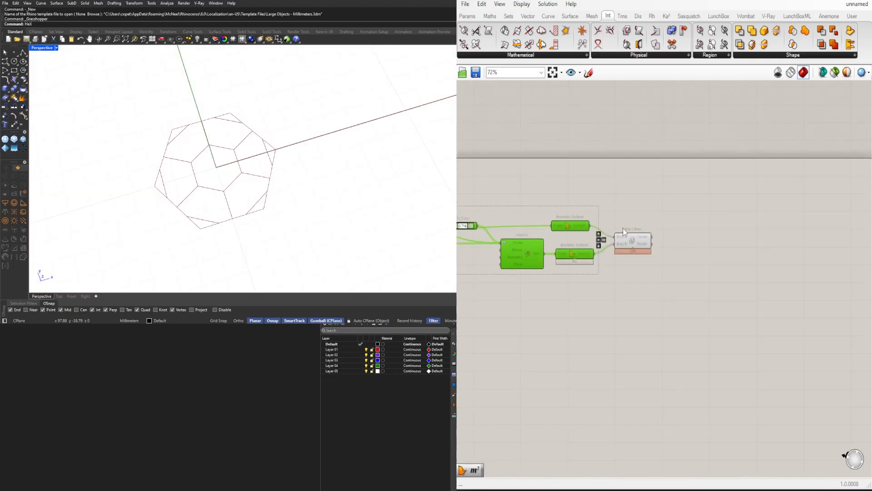
{"action": "double_click", "coordinate": [714, 240]}
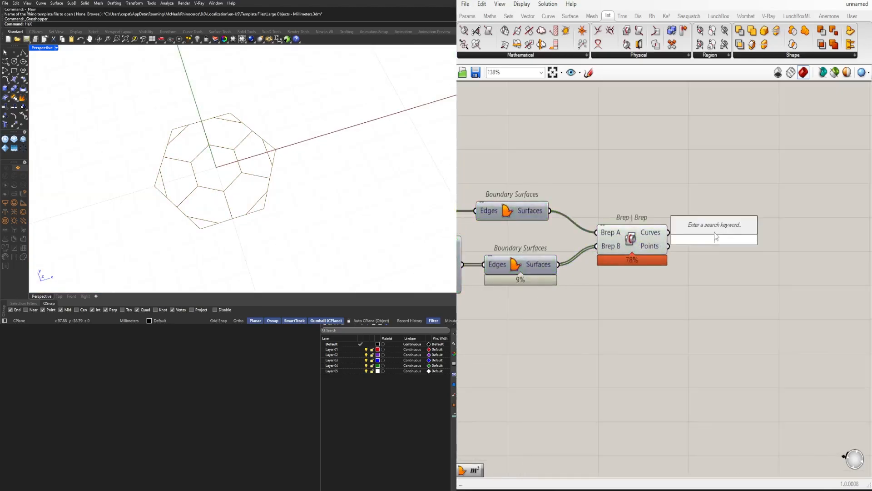
{"action": "type", "text": "bound"}
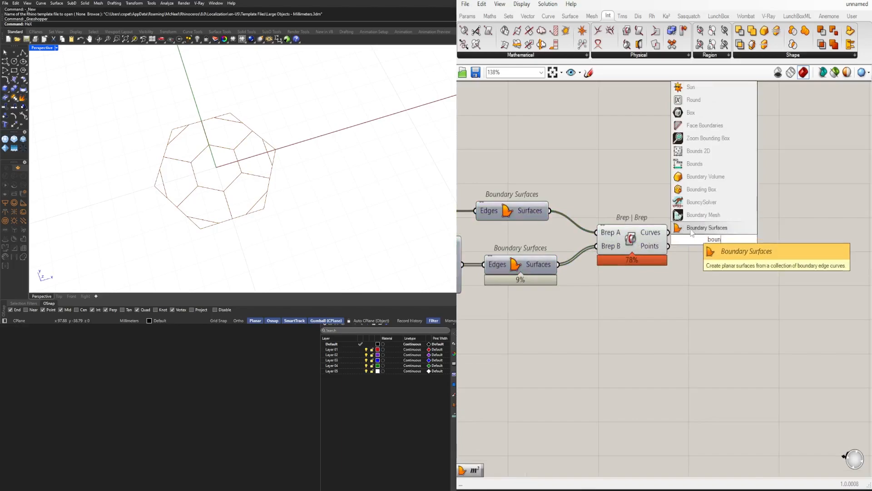
{"action": "left_click", "coordinate": [700, 227]}
{"action": "left_click_drag", "start_coordinate": [668, 232], "coordinate": [721, 238]}
{"action": "left_click", "coordinate": [641, 202]}
{"action": "scroll", "coordinate": [674, 285], "scroll_direction": "down", "scroll_amount": 2}
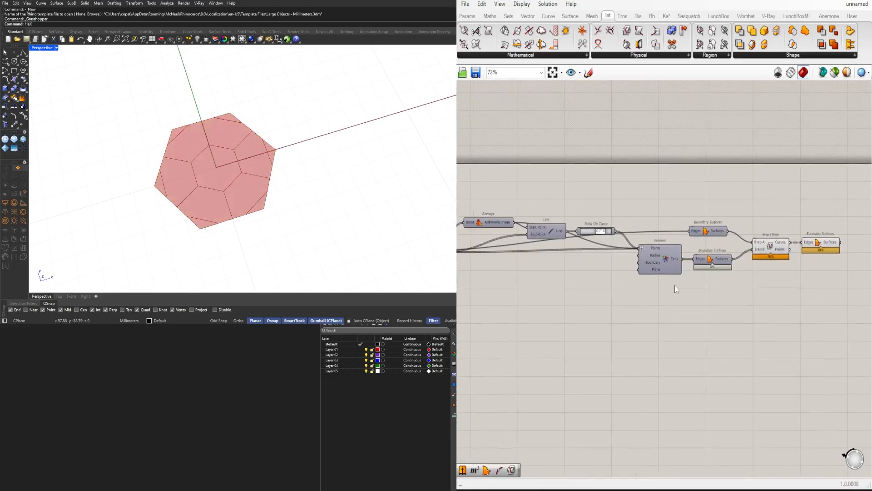
- Set the Point On Curve slider to 0.500
{"action": "scroll", "coordinate": [608, 228], "scroll_direction": "up", "scroll_amount": 5}
{"action": "left_click_drag", "start_coordinate": [600, 227], "coordinate": [607, 208]}
{"action": "scroll", "coordinate": [647, 141], "scroll_direction": "down", "scroll_amount": 6}
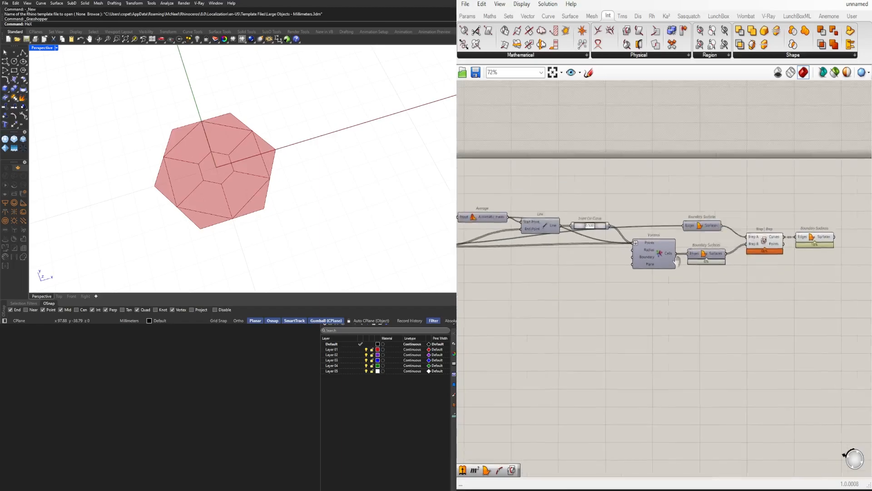
- Turn off the preview of the Brep | Brep component so only the final Boundary Surfaces is displayed
{"action": "left_click", "coordinate": [740, 267]}
{"action": "left_click", "coordinate": [744, 259]}
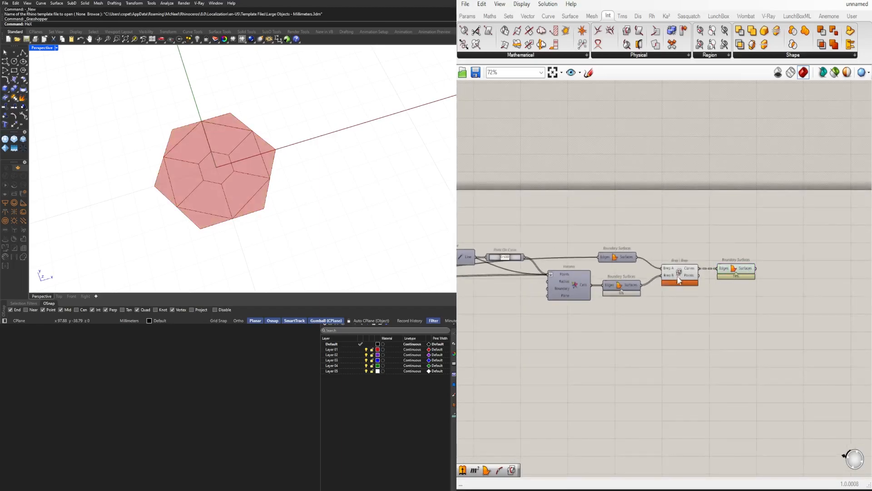
{"action": "left_click", "coordinate": [730, 269]}
{"action": "left_click_drag", "start_coordinate": [687, 313], "coordinate": [664, 246]}
{"action": "scroll", "coordinate": [666, 247], "scroll_direction": "up", "scroll_amount": 1}
{"action": "middle_click", "coordinate": [667, 241]}
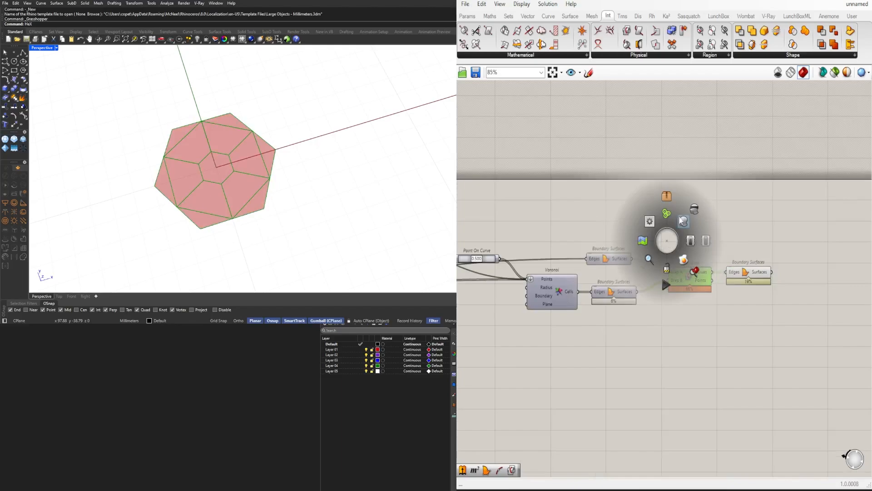
{"action": "left_click", "coordinate": [693, 215]}
- Turn the preview of the Hexagonal grid component back on
{"action": "scroll", "coordinate": [241, 156], "scroll_direction": "down", "scroll_amount": 5}
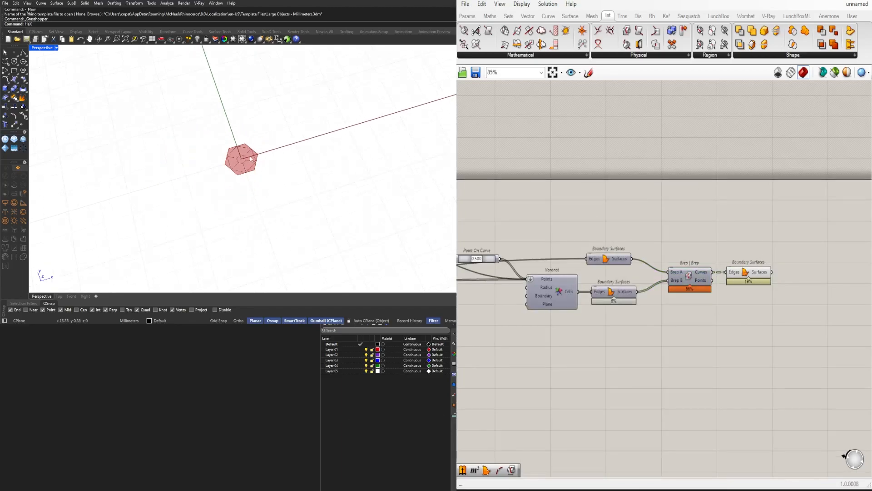
{"action": "scroll", "coordinate": [241, 158], "scroll_direction": "up", "scroll_amount": 3}
{"action": "scroll", "coordinate": [245, 165], "scroll_direction": "down", "scroll_amount": 6}
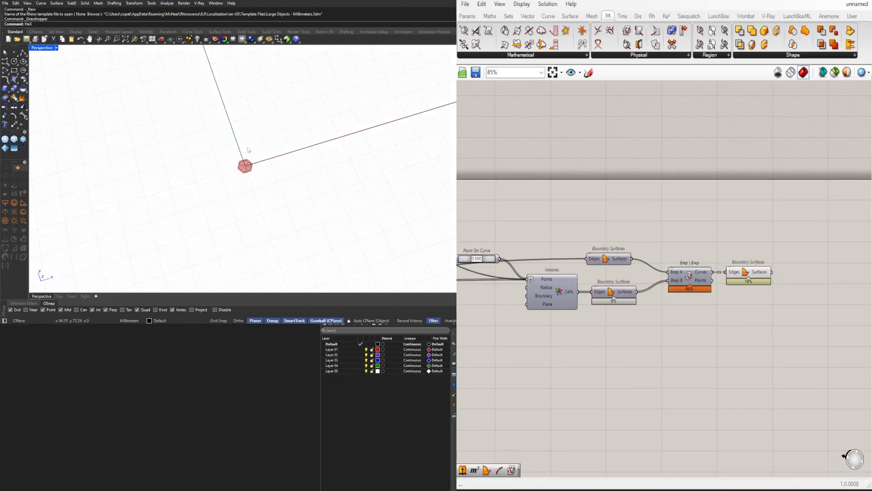
{"action": "right_click_drag", "start_coordinate": [527, 228], "coordinate": [656, 231]}
{"action": "scroll", "coordinate": [656, 230], "scroll_direction": "down", "scroll_amount": 1}
{"action": "right_click_drag", "start_coordinate": [514, 290], "coordinate": [684, 309]}
{"action": "scroll", "coordinate": [568, 326], "scroll_direction": "up", "scroll_amount": 4}
{"action": "right_click_drag", "start_coordinate": [568, 326], "coordinate": [819, 338]}
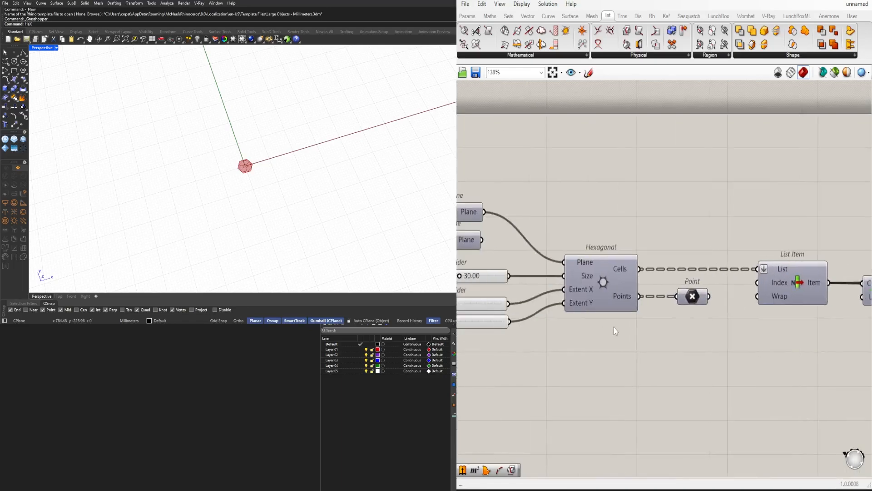
{"action": "left_click_drag", "start_coordinate": [624, 348], "coordinate": [590, 243]}
{"action": "middle_click", "coordinate": [588, 200]}
{"action": "left_click", "coordinate": [568, 182]}
{"action": "scroll", "coordinate": [247, 155], "scroll_direction": "up", "scroll_amount": 8}
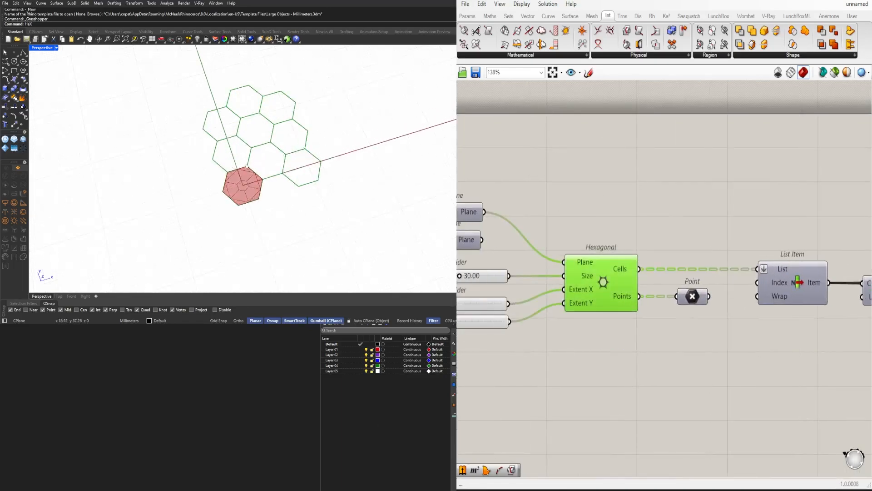
{"action": "scroll", "coordinate": [663, 223], "scroll_direction": "down", "scroll_amount": 6}
{"action": "scroll", "coordinate": [707, 236], "scroll_direction": "up", "scroll_amount": 5}
- Move the Point parameter down below the Hexagonal and List Item row, and turn on the preview of Average
{"action": "left_click", "coordinate": [602, 285]}
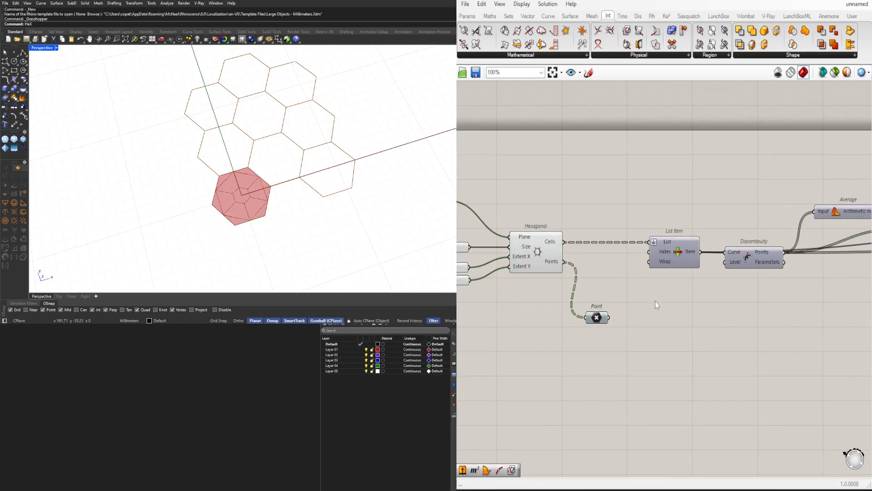
{"action": "right_click_drag", "start_coordinate": [717, 305], "coordinate": [583, 335]}
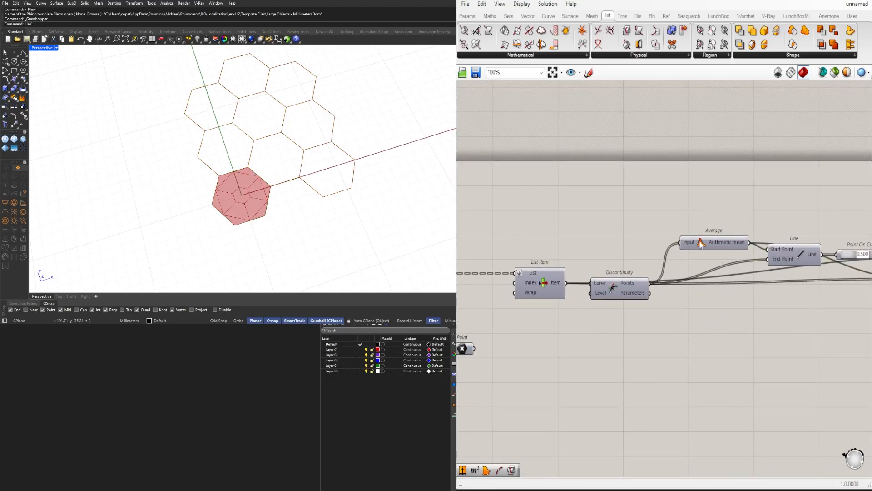
{"action": "scroll", "coordinate": [701, 244], "scroll_direction": "up", "scroll_amount": 1}
{"action": "middle_click", "coordinate": [703, 242]}
{"action": "left_click", "coordinate": [716, 223]}
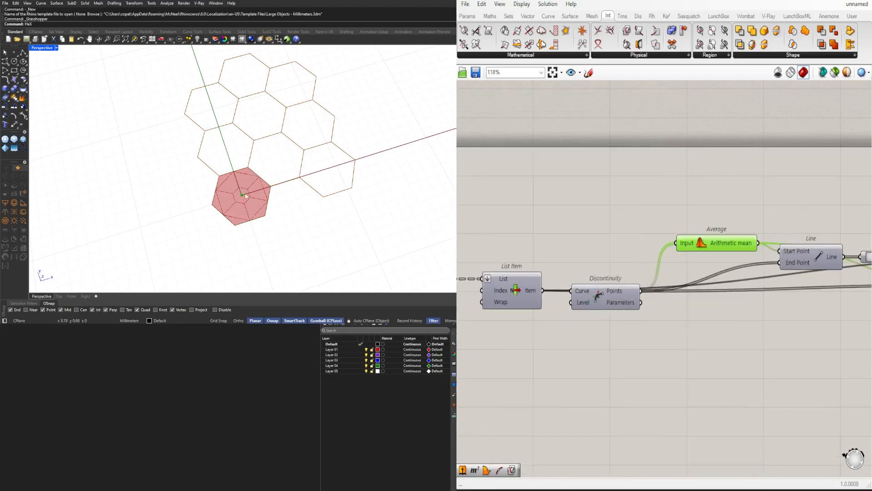
- Add another Line component to the canvas above Average
{"action": "double_click", "coordinate": [715, 193]}
{"action": "type", "text": "li"}
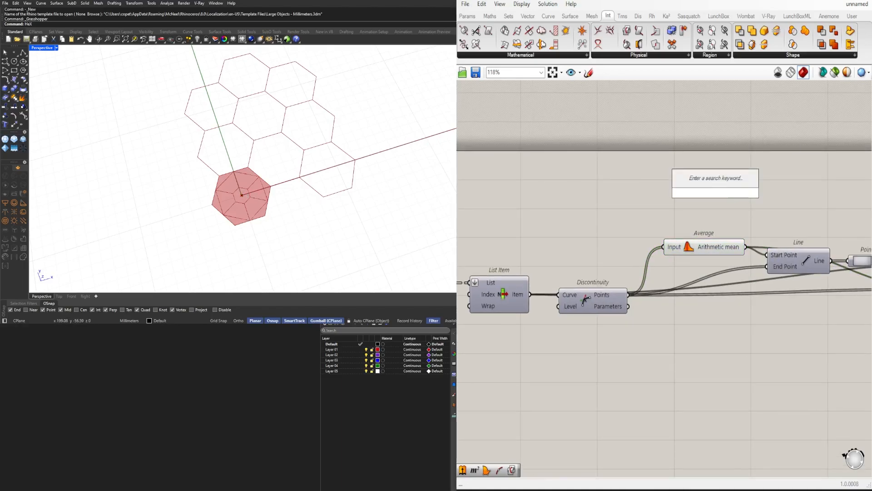
{"action": "type", "text": "ne"}
{"action": "key", "text": "Return"}
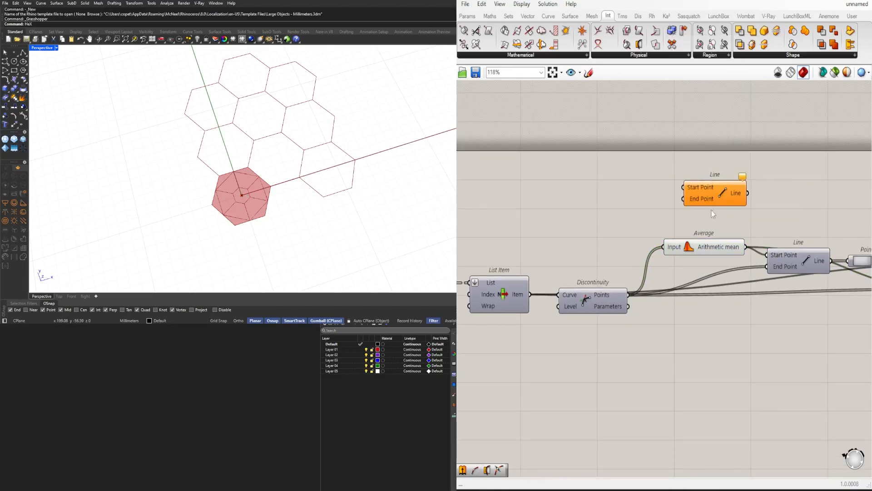
- Connect Average's arithmetic mean to the new Line's Start Point and the Point parameter to its End Point
{"action": "left_click", "coordinate": [724, 248]}
{"action": "right_click_drag", "start_coordinate": [724, 248], "coordinate": [562, 235]}
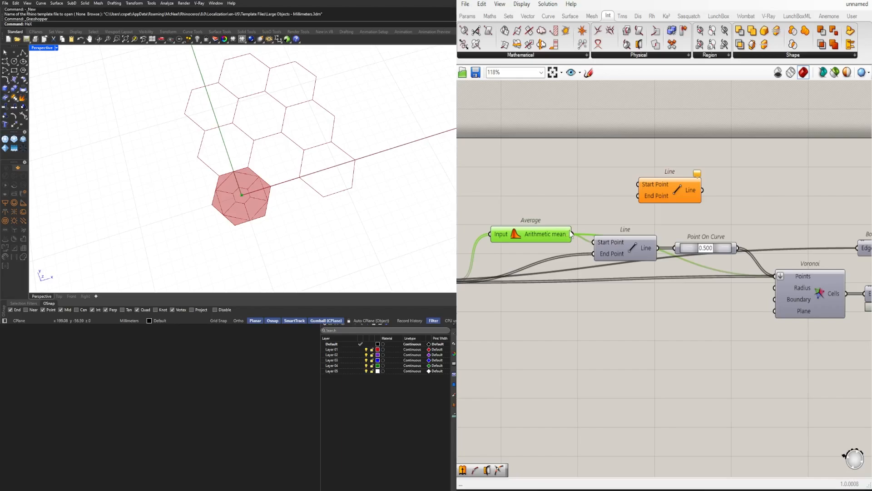
{"action": "scroll", "coordinate": [638, 184], "scroll_direction": "down", "scroll_amount": 4}
{"action": "right_click_drag", "start_coordinate": [586, 274], "coordinate": [608, 275]}
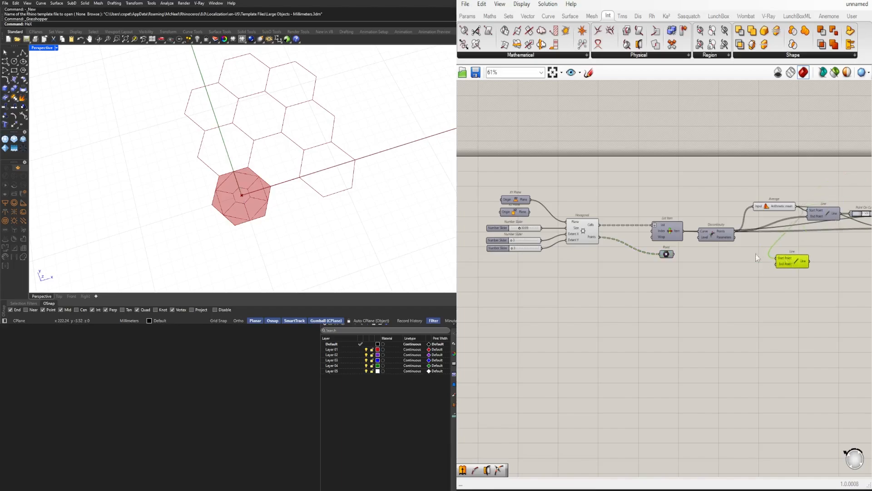
{"action": "right_click_drag", "start_coordinate": [787, 271], "coordinate": [673, 286]}
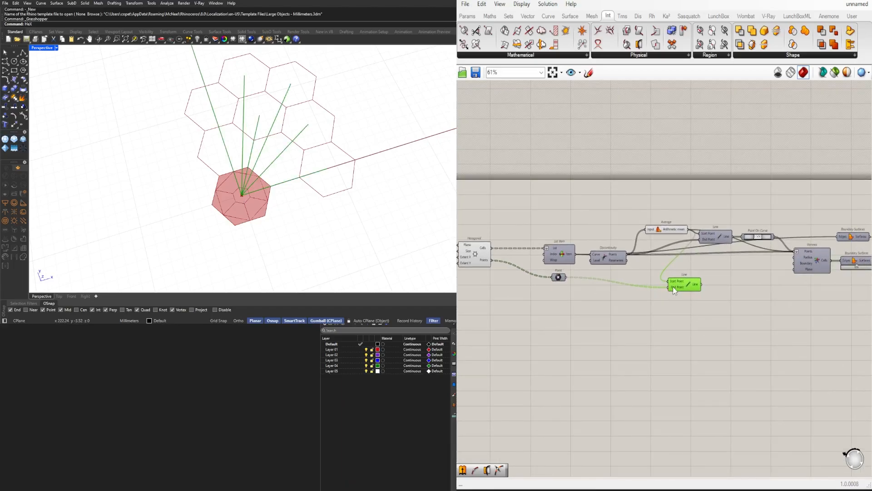
- Place the new Line component beneath the first Line and flatten its End Point input
{"action": "left_click_drag", "start_coordinate": [672, 286], "coordinate": [715, 272]}
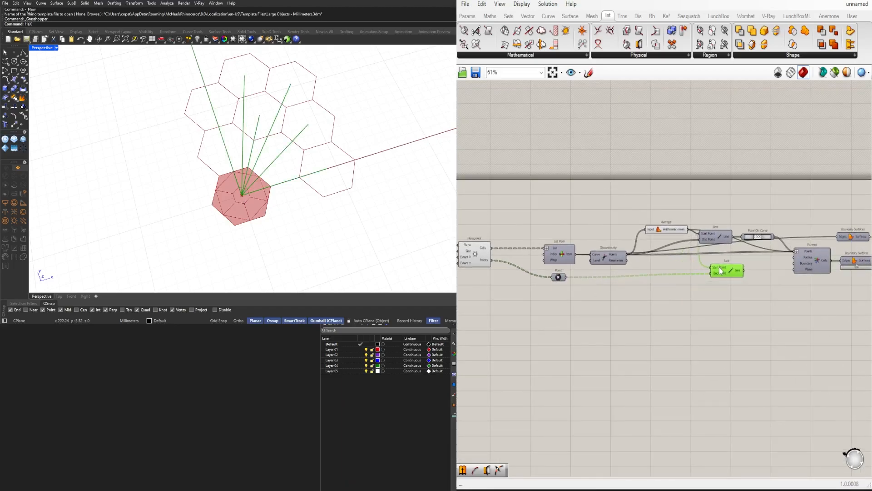
{"action": "scroll", "coordinate": [725, 280], "scroll_direction": "up", "scroll_amount": 4}
{"action": "right_click", "coordinate": [718, 276]}
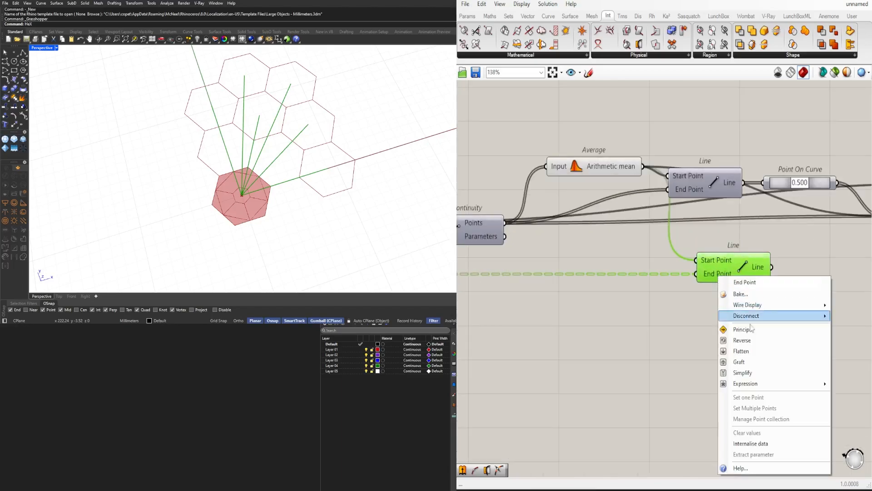
{"action": "left_click", "coordinate": [750, 350]}
{"action": "right_click_drag", "start_coordinate": [750, 351], "coordinate": [624, 352]}
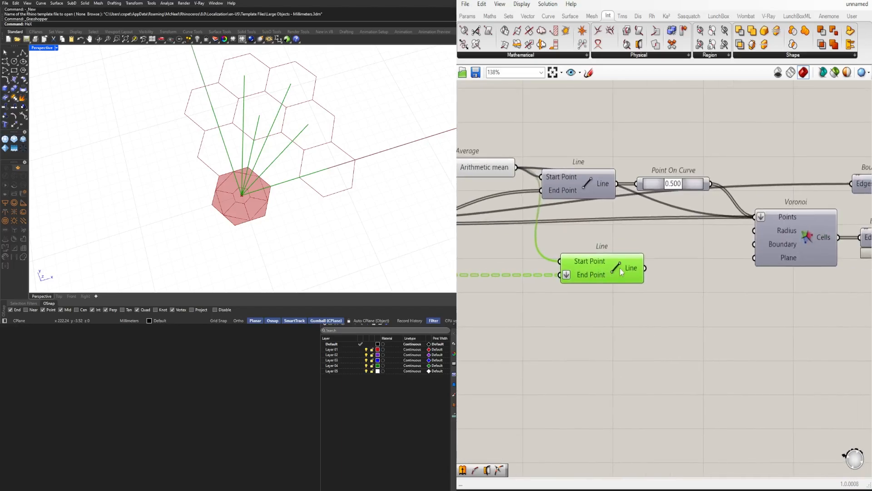
{"action": "mouse_move", "coordinate": [638, 270]}
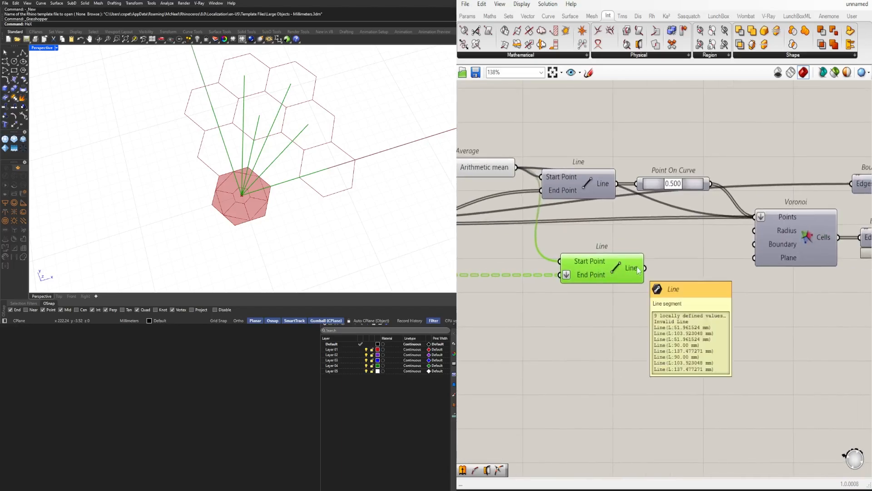
- Move the new Line component beyond Voronoi, below the last Boundary Surfaces component
{"action": "scroll", "coordinate": [629, 277], "scroll_direction": "down", "scroll_amount": 3}
{"action": "right_click_drag", "start_coordinate": [662, 303], "coordinate": [554, 303]}
{"action": "left_click_drag", "start_coordinate": [510, 277], "coordinate": [805, 309]}
{"action": "right_click_drag", "start_coordinate": [815, 306], "coordinate": [659, 320]}
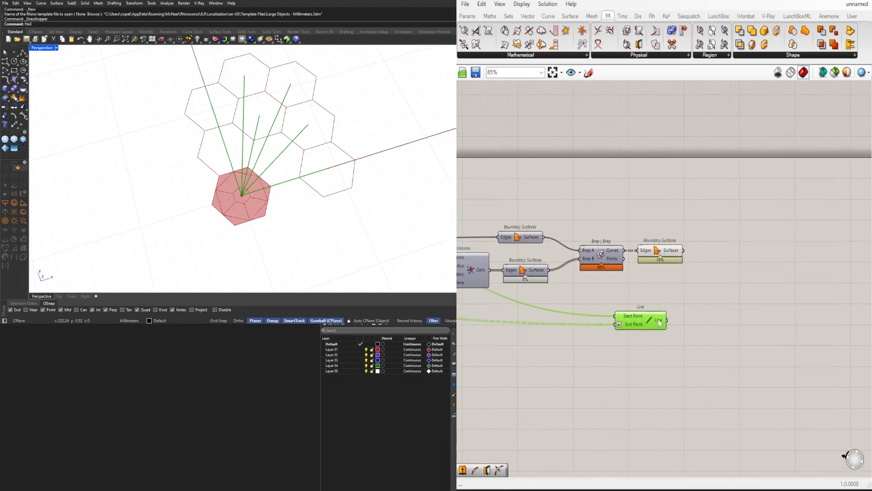
- Flatten the Surfaces output of the Boundary Surfaces component that follows Brep | Brep
{"action": "scroll", "coordinate": [660, 322], "scroll_direction": "up", "scroll_amount": 3}
{"action": "right_click", "coordinate": [690, 209]}
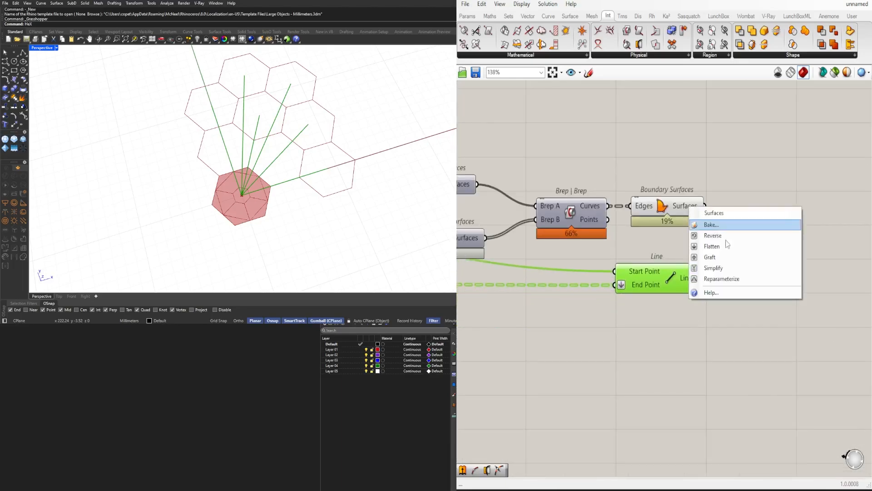
{"action": "left_click", "coordinate": [725, 246]}
{"action": "left_click_drag", "start_coordinate": [674, 214], "coordinate": [677, 213]}
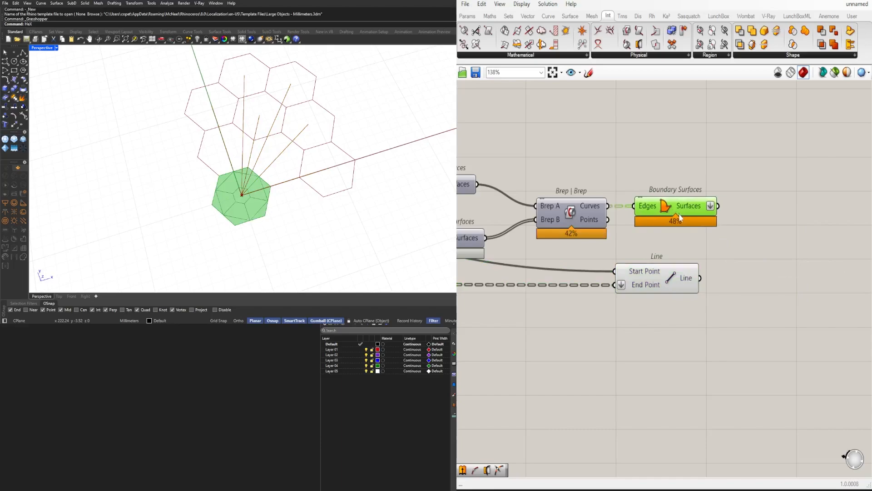
- Add a Move component, feeding the last Boundary Surfaces' Surfaces into Geometry and the new Line into Motion
{"action": "left_click_drag", "start_coordinate": [666, 280], "coordinate": [681, 275]}
{"action": "double_click", "coordinate": [750, 276]}
{"action": "type", "text": "move"}
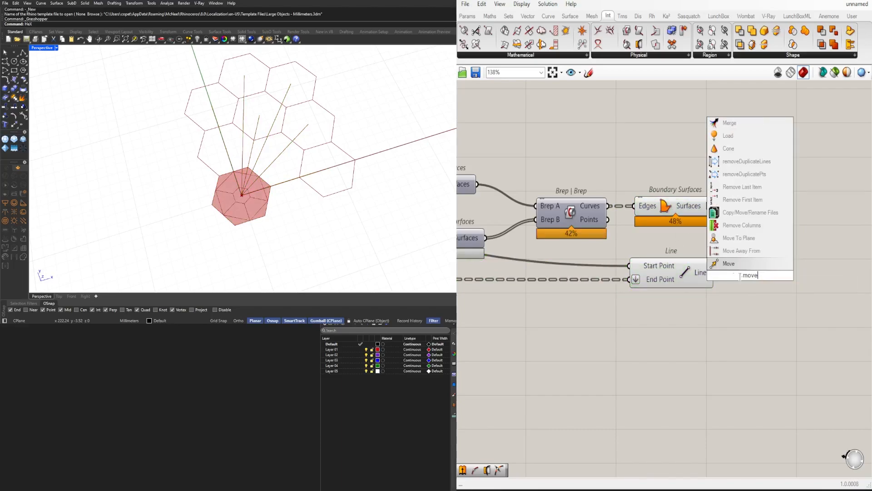
{"action": "key", "text": "Return"}
{"action": "left_click_drag", "start_coordinate": [743, 275], "coordinate": [817, 212]}
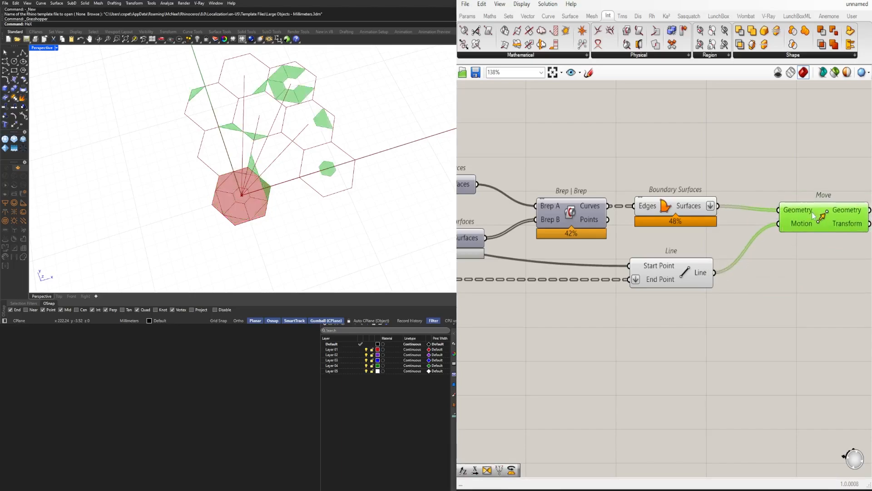
- Graft the Motion input of the Move component
{"action": "right_click_drag", "start_coordinate": [809, 215], "coordinate": [775, 218]}
{"action": "left_click_drag", "start_coordinate": [774, 218], "coordinate": [771, 213]}
{"action": "right_click", "coordinate": [754, 221]}
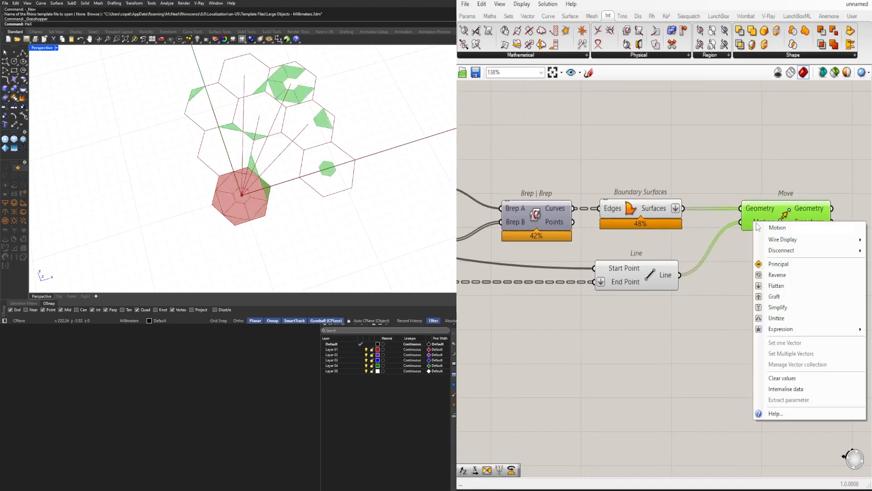
{"action": "left_click", "coordinate": [782, 298]}
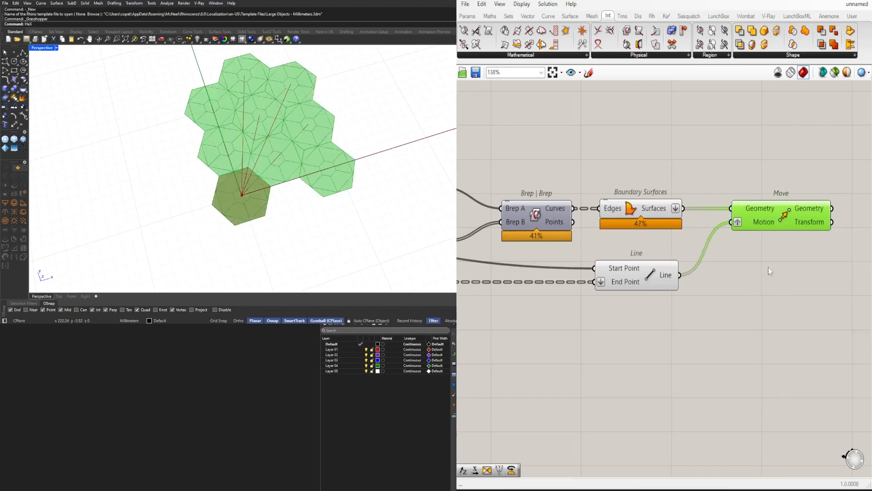
- Turn off the preview of all components from Average through the last Boundary Surfaces and Line, leaving Move's preview on
{"action": "scroll", "coordinate": [749, 227], "scroll_direction": "down", "scroll_amount": 5}
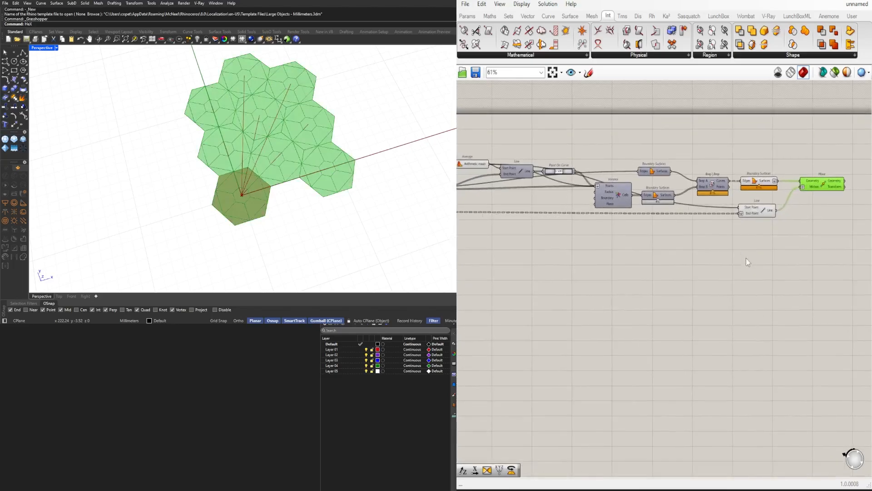
{"action": "left_click_drag", "start_coordinate": [756, 249], "coordinate": [541, 165]}
{"action": "middle_click", "coordinate": [557, 155]}
{"action": "left_click", "coordinate": [572, 136]}
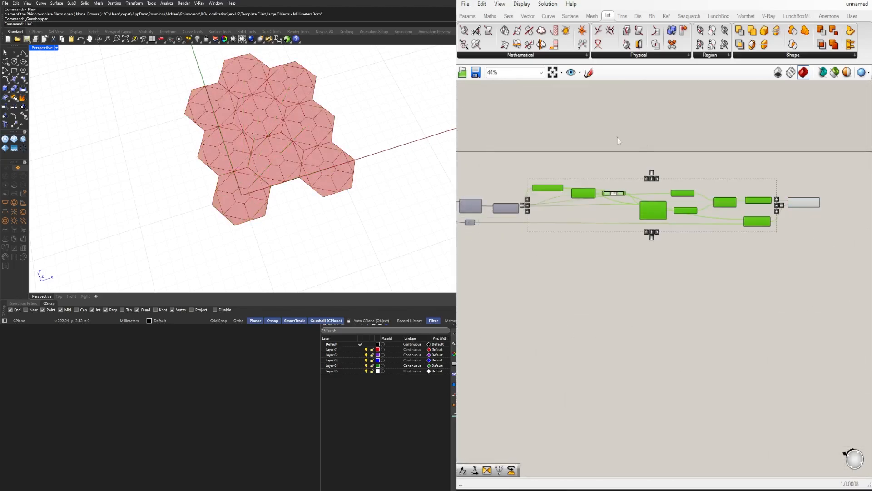
- Set the Point On Curve parameter to 0.554
{"action": "scroll", "coordinate": [607, 187], "scroll_direction": "up", "scroll_amount": 10}
{"action": "mouse_move", "coordinate": [618, 198]}
{"action": "left_mouse_down"}
{"action": "mouse_move", "coordinate": [626, 198]}
{"action": "mouse_move", "coordinate": [610, 198]}
{"action": "mouse_move", "coordinate": [635, 196]}
{"action": "mouse_move", "coordinate": [599, 189]}
{"action": "mouse_move", "coordinate": [608, 189]}
{"action": "left_mouse_up"}
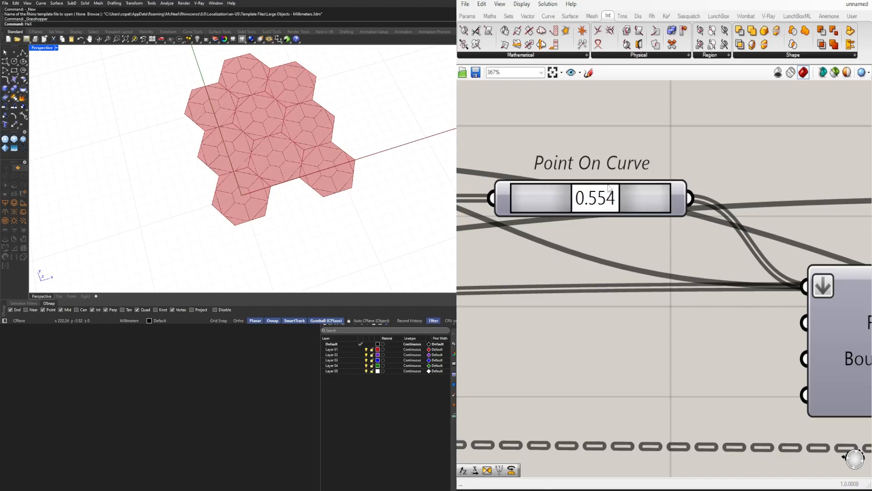
- Set the Hexagonal grid's Extent X slider to 6 and Extent Y slider to 7, and check the enlarged pattern
{"action": "scroll", "coordinate": [763, 195], "scroll_direction": "down", "scroll_amount": 5}
{"action": "scroll", "coordinate": [668, 284], "scroll_direction": "down", "scroll_amount": 2}
{"action": "scroll", "coordinate": [662, 271], "scroll_direction": "up", "scroll_amount": 8}
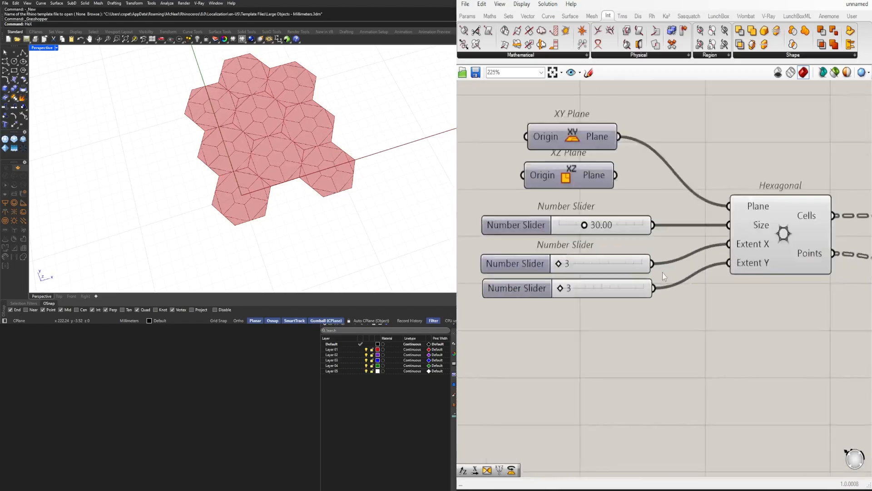
{"action": "scroll", "coordinate": [546, 281], "scroll_direction": "up", "scroll_amount": 1}
{"action": "left_click_drag", "start_coordinate": [539, 275], "coordinate": [578, 274]}
{"action": "left_click_drag", "start_coordinate": [561, 323], "coordinate": [592, 323]}
{"action": "scroll", "coordinate": [268, 179], "scroll_direction": "down", "scroll_amount": 10}
{"action": "scroll", "coordinate": [252, 163], "scroll_direction": "up", "scroll_amount": 8}
{"action": "scroll", "coordinate": [251, 163], "scroll_direction": "up", "scroll_amount": 5}
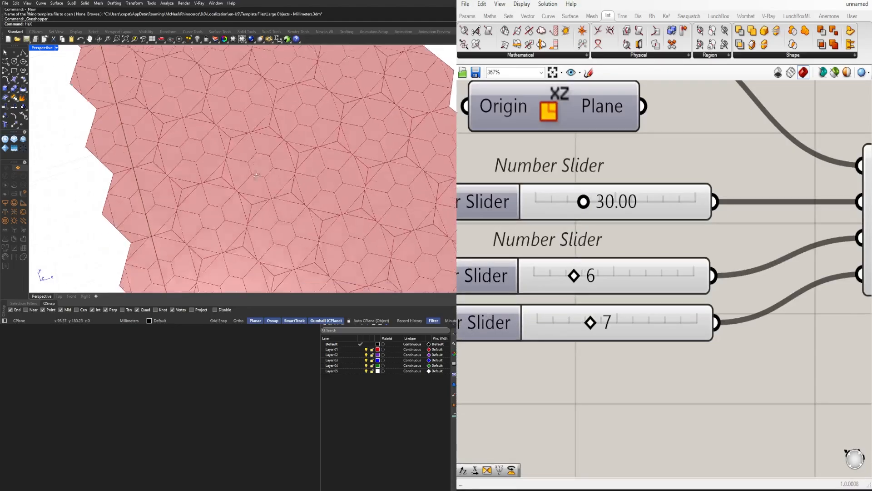
{"action": "scroll", "coordinate": [264, 150], "scroll_direction": "down", "scroll_amount": 6}
{"action": "scroll", "coordinate": [281, 127], "scroll_direction": "up", "scroll_amount": 7}
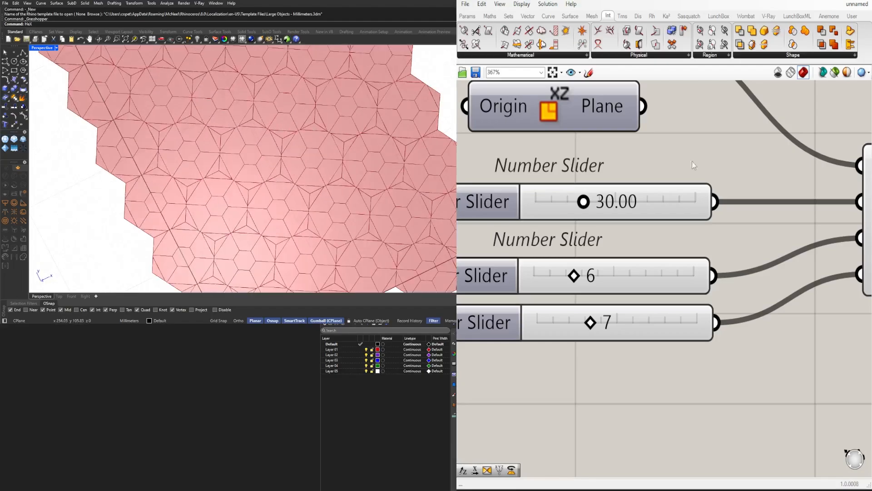
- Set the Point On Curve parameter to 0.756
{"action": "scroll", "coordinate": [713, 198], "scroll_direction": "down", "scroll_amount": 7}
{"action": "right_click_drag", "start_coordinate": [783, 241], "coordinate": [495, 269]}
{"action": "right_click_drag", "start_coordinate": [794, 269], "coordinate": [607, 273]}
{"action": "scroll", "coordinate": [714, 240], "scroll_direction": "down", "scroll_amount": 1}
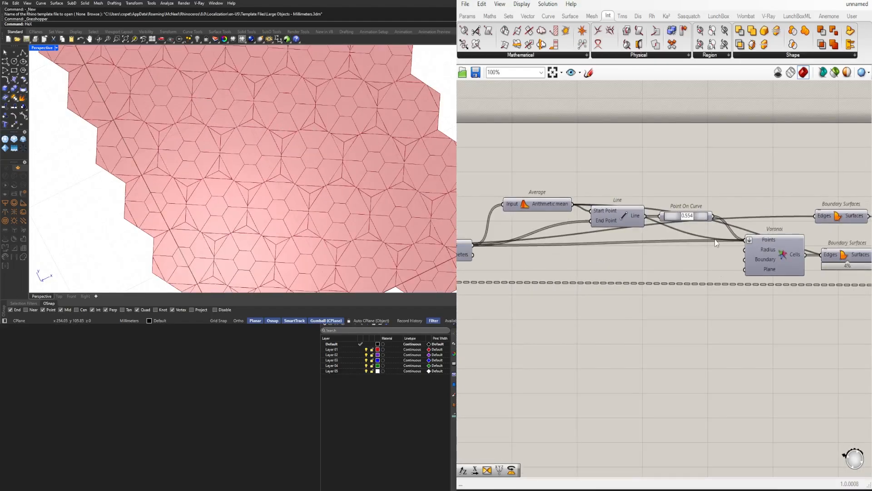
{"action": "scroll", "coordinate": [687, 216], "scroll_direction": "up", "scroll_amount": 7}
{"action": "mouse_move", "coordinate": [678, 209]}
{"action": "left_mouse_down"}
{"action": "mouse_move", "coordinate": [698, 209]}
{"action": "mouse_move", "coordinate": [659, 209]}
{"action": "mouse_move", "coordinate": [690, 208]}
{"action": "left_mouse_up"}
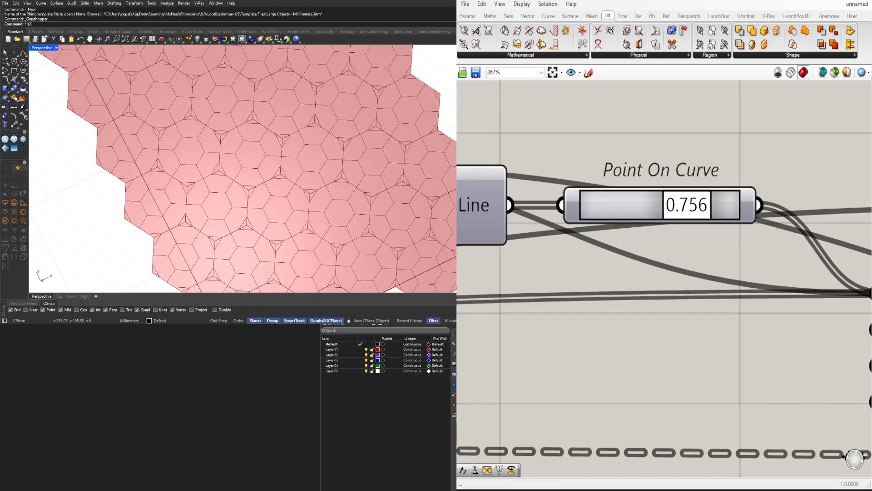
- Rearrange Average, the first Line and Point On Curve into a compact row between Discontinuity and Voronoi
{"action": "scroll", "coordinate": [756, 347], "scroll_direction": "down", "scroll_amount": 8}
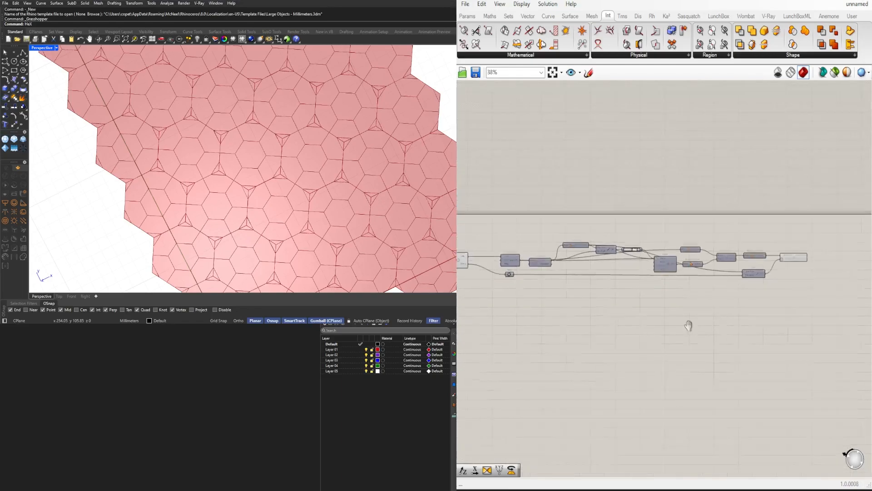
{"action": "scroll", "coordinate": [604, 228], "scroll_direction": "up", "scroll_amount": 3}
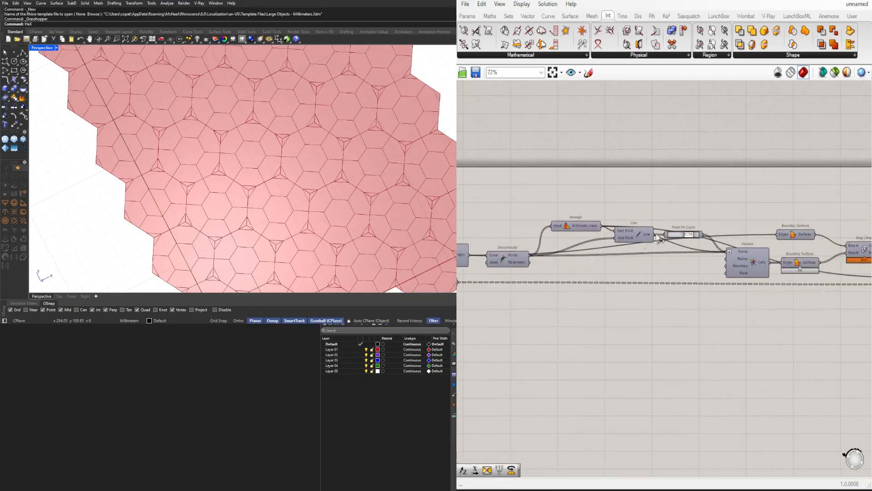
{"action": "scroll", "coordinate": [649, 238], "scroll_direction": "up", "scroll_amount": 2}
{"action": "mouse_move", "coordinate": [647, 239]}
{"action": "right_mouse_down"}
{"action": "mouse_move", "coordinate": [585, 245]}
{"action": "mouse_move", "coordinate": [728, 214]}
{"action": "right_mouse_up"}
{"action": "left_click_drag", "start_coordinate": [724, 259], "coordinate": [654, 193]}
{"action": "left_click_drag", "start_coordinate": [793, 258], "coordinate": [675, 176]}
{"action": "left_click_drag", "start_coordinate": [713, 209], "coordinate": [717, 317]}
{"action": "left_click", "coordinate": [630, 312]}
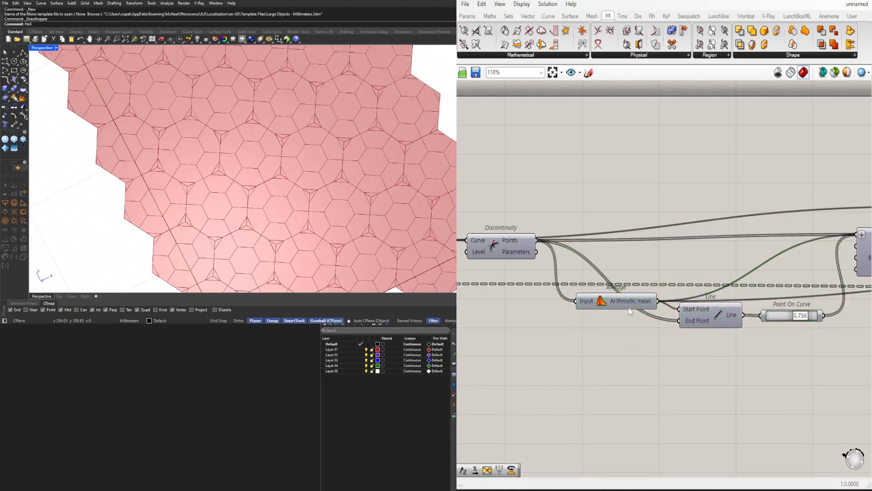
{"action": "left_click_drag", "start_coordinate": [629, 311], "coordinate": [616, 222]}
{"action": "left_click_drag", "start_coordinate": [704, 324], "coordinate": [697, 243]}
{"action": "left_click_drag", "start_coordinate": [778, 318], "coordinate": [770, 242]}
- Bring the upper Boundary Surfaces closer to the lower one and shift the second Line slightly beneath the last Boundary Surfaces
{"action": "right_click_drag", "start_coordinate": [841, 157], "coordinate": [636, 185]}
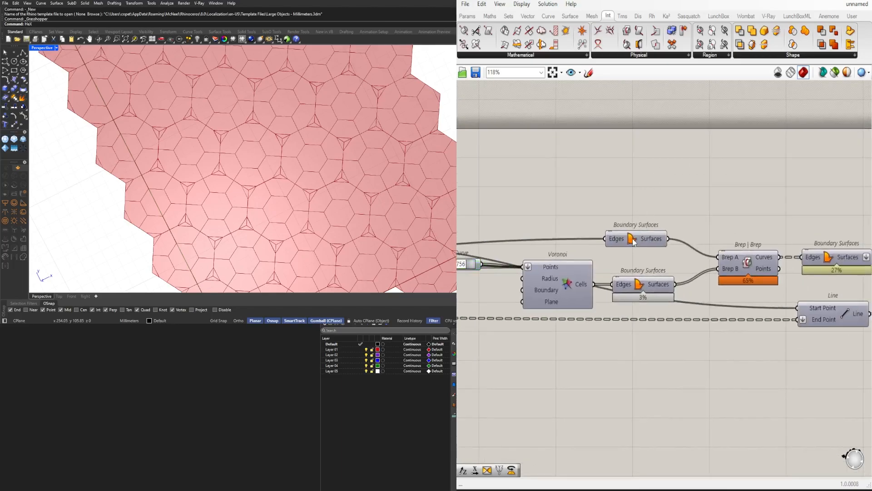
{"action": "left_click_drag", "start_coordinate": [634, 242], "coordinate": [647, 258]}
{"action": "left_click", "coordinate": [727, 307]}
{"action": "right_click_drag", "start_coordinate": [759, 314], "coordinate": [659, 293]}
{"action": "left_click", "coordinate": [726, 296]}
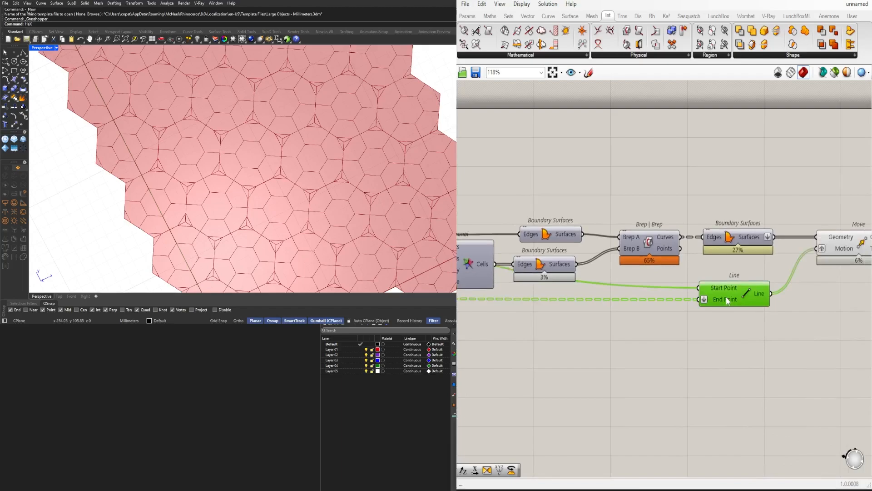
{"action": "left_click_drag", "start_coordinate": [726, 296], "coordinate": [734, 294]}
- Set the wire display of the second Line's Start Point and End Point inputs to Hidden
{"action": "right_click", "coordinate": [734, 289]}
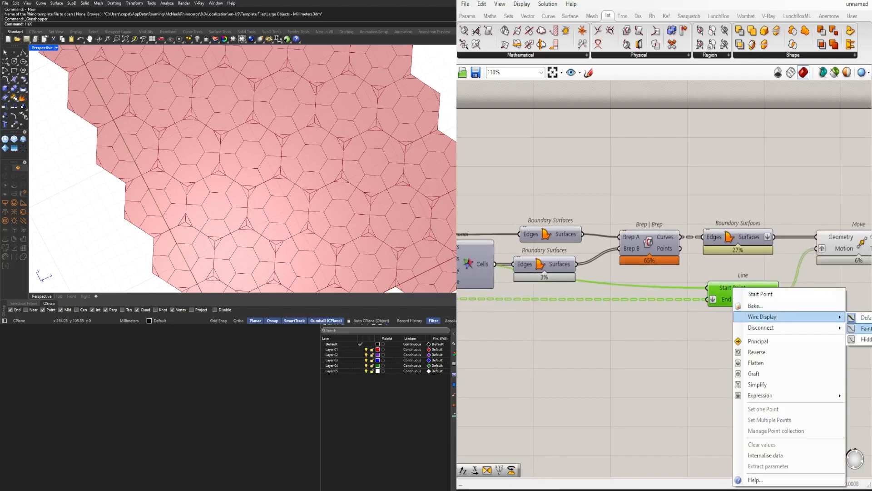
{"action": "left_click", "coordinate": [866, 339]}
{"action": "right_click", "coordinate": [741, 300]}
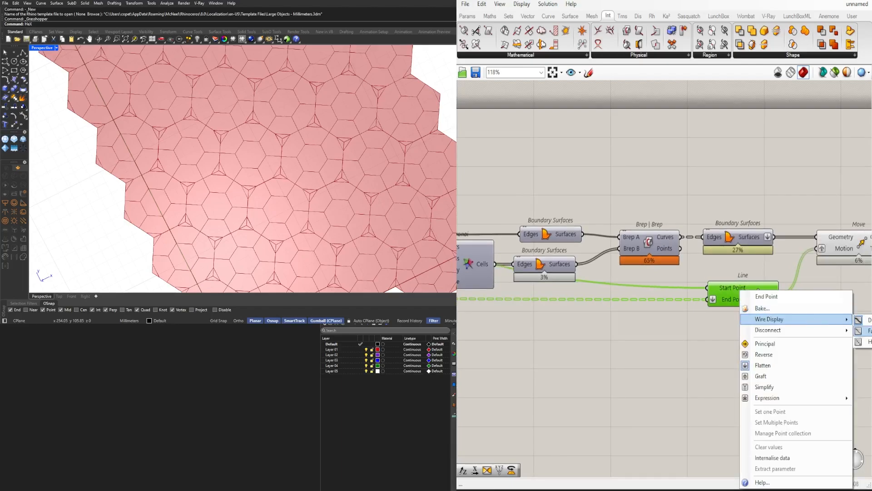
{"action": "left_click", "coordinate": [863, 336]}
- Hide the wires into Voronoi's Points input and the upper Boundary Surfaces' Edges input
{"action": "scroll", "coordinate": [589, 356], "scroll_direction": "down", "scroll_amount": 5}
{"action": "scroll", "coordinate": [588, 357], "scroll_direction": "up", "scroll_amount": 6}
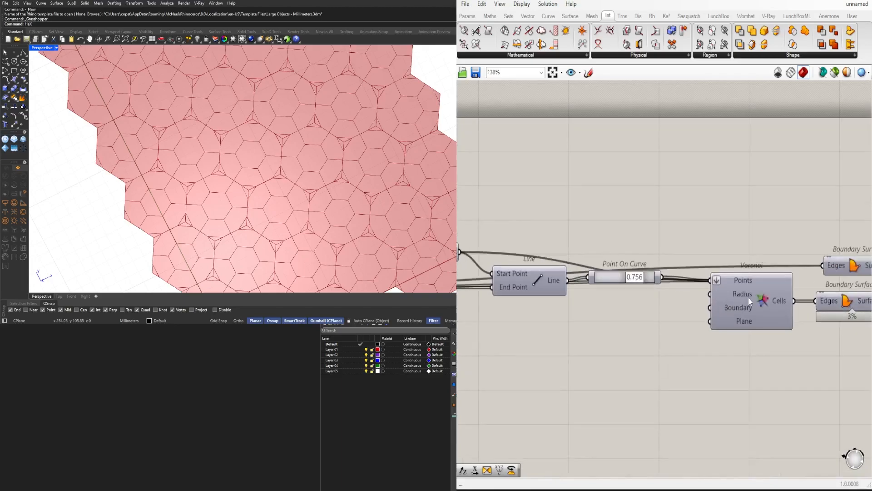
{"action": "right_click", "coordinate": [672, 285]}
{"action": "mouse_move", "coordinate": [708, 314]}
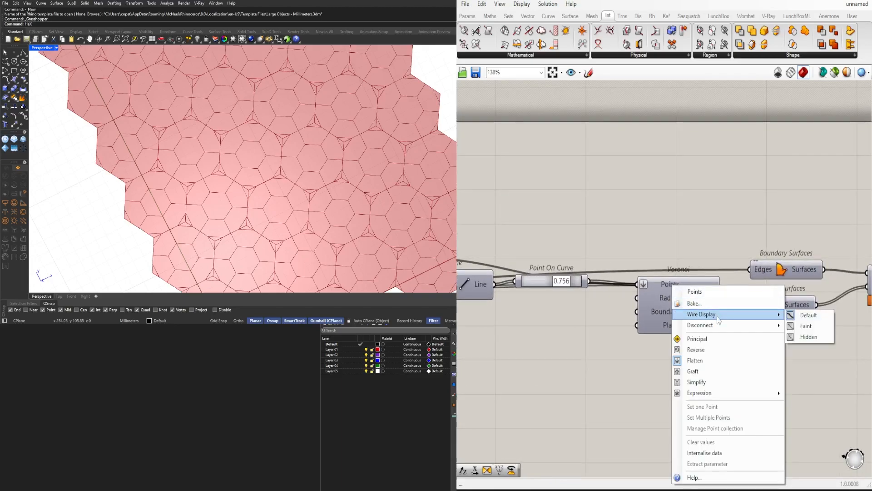
{"action": "left_click", "coordinate": [819, 338]}
{"action": "right_click", "coordinate": [767, 269]}
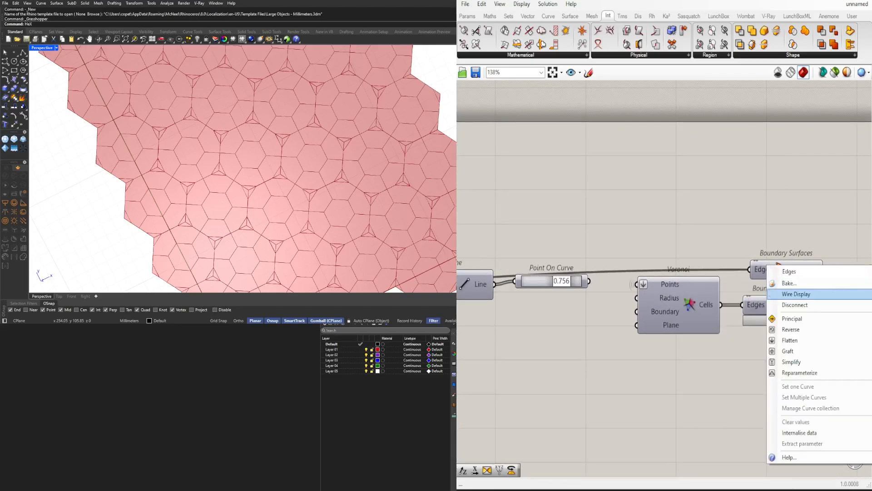
{"action": "left_click", "coordinate": [871, 319]}
{"action": "right_click_drag", "start_coordinate": [567, 281], "coordinate": [596, 260]}
{"action": "left_click", "coordinate": [564, 261]}
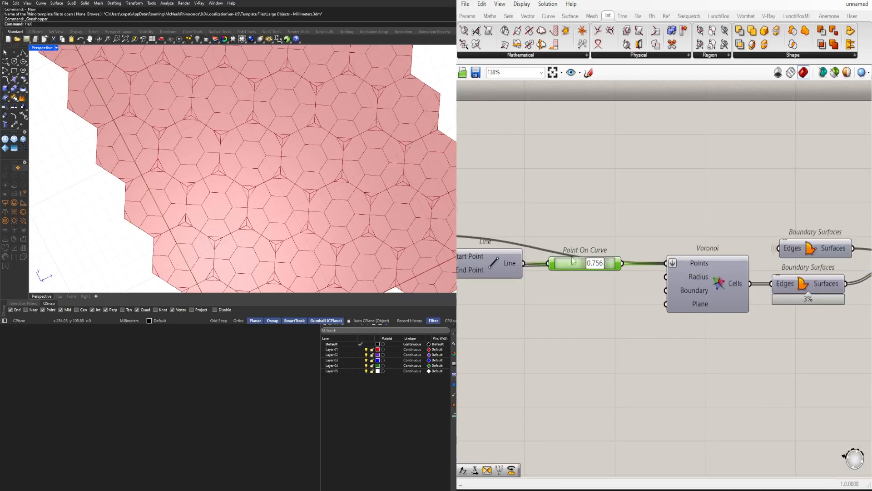
{"action": "left_click", "coordinate": [563, 290]}
- Move the Hexagonal component together with its planes and sliders closer to List Item
{"action": "scroll", "coordinate": [611, 247], "scroll_direction": "down", "scroll_amount": 5}
{"action": "right_click_drag", "start_coordinate": [509, 318], "coordinate": [773, 303]}
{"action": "scroll", "coordinate": [638, 281], "scroll_direction": "up", "scroll_amount": 2}
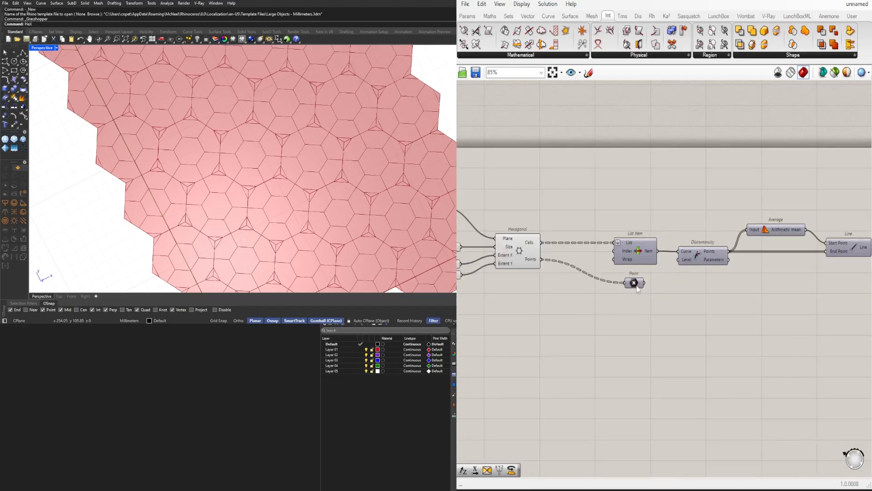
{"action": "left_click", "coordinate": [635, 285]}
{"action": "left_click", "coordinate": [638, 187]}
{"action": "scroll", "coordinate": [639, 187], "scroll_direction": "down", "scroll_amount": 4}
{"action": "right_click_drag", "start_coordinate": [615, 259], "coordinate": [714, 306]}
{"action": "left_click_drag", "start_coordinate": [698, 317], "coordinate": [577, 215]}
{"action": "scroll", "coordinate": [680, 282], "scroll_direction": "up", "scroll_amount": 4}
{"action": "left_click_drag", "start_coordinate": [668, 253], "coordinate": [722, 252]}
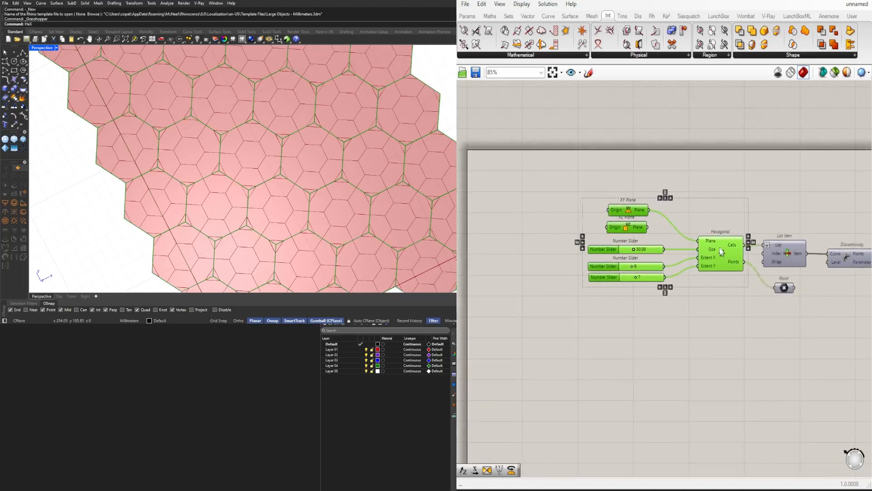
{"action": "left_click", "coordinate": [783, 226]}
- Select Voronoi and all components following it and move them closer to Point On Curve
{"action": "scroll", "coordinate": [783, 226], "scroll_direction": "down", "scroll_amount": 5}
{"action": "right_click_drag", "start_coordinate": [840, 265], "coordinate": [642, 271]}
{"action": "scroll", "coordinate": [641, 271], "scroll_direction": "down", "scroll_amount": 3}
{"action": "left_click_drag", "start_coordinate": [655, 239], "coordinate": [811, 311]}
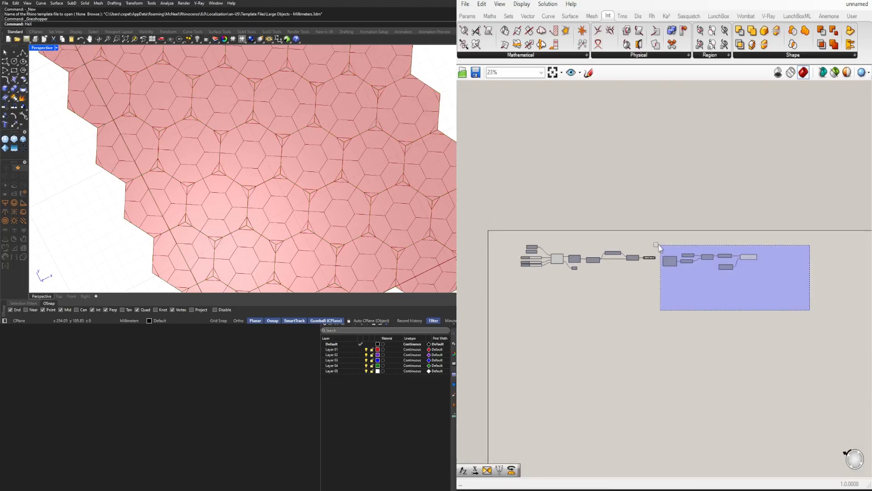
{"action": "scroll", "coordinate": [659, 277], "scroll_direction": "up", "scroll_amount": 8}
{"action": "left_click", "coordinate": [674, 225]}
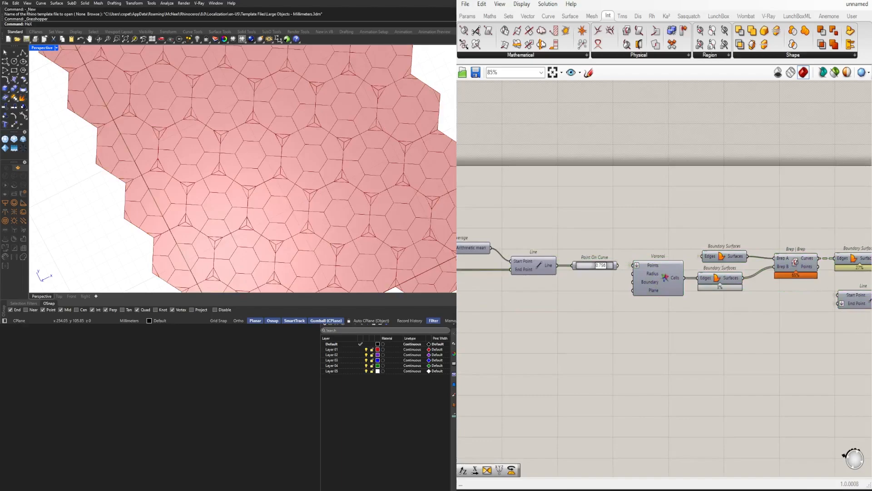
{"action": "right_click_drag", "start_coordinate": [718, 309], "coordinate": [647, 327]}
{"action": "scroll", "coordinate": [652, 279], "scroll_direction": "up", "scroll_amount": 2}
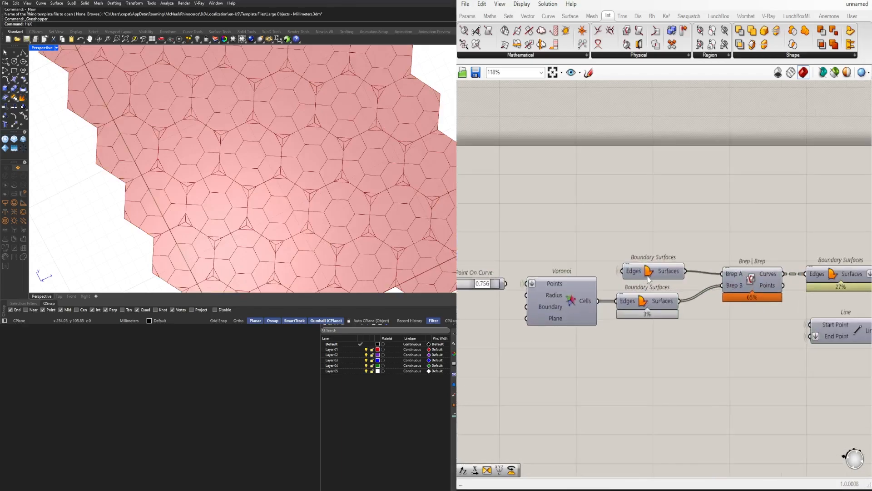
- Shift the final Move component slightly away from the components feeding it
{"action": "left_click", "coordinate": [641, 277]}
{"action": "left_click", "coordinate": [670, 245]}
{"action": "scroll", "coordinate": [672, 247], "scroll_direction": "down", "scroll_amount": 4}
{"action": "right_click_drag", "start_coordinate": [768, 311], "coordinate": [652, 335]}
{"action": "scroll", "coordinate": [700, 280], "scroll_direction": "up", "scroll_amount": 3}
{"action": "left_click_drag", "start_coordinate": [703, 300], "coordinate": [728, 300]}
{"action": "scroll", "coordinate": [273, 191], "scroll_direction": "down", "scroll_amount": 7}
{"action": "scroll", "coordinate": [290, 182], "scroll_direction": "up", "scroll_amount": 2}
{"action": "right_click_drag", "start_coordinate": [313, 175], "coordinate": [255, 173]}
{"action": "scroll", "coordinate": [680, 266], "scroll_direction": "up", "scroll_amount": 3}
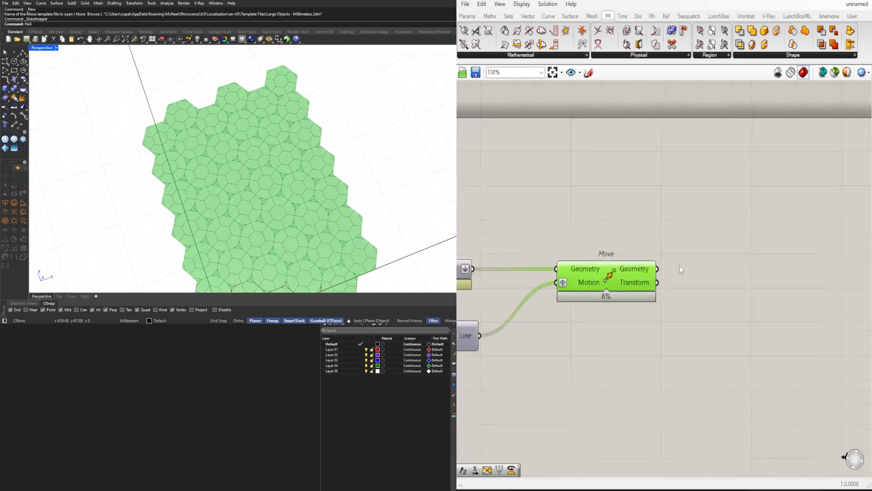
- Add an Area component after Move, connect Move's Geometry output to its Geometry input, and space it from Move
{"action": "double_click", "coordinate": [707, 273]}
{"action": "type", "text": "area"}
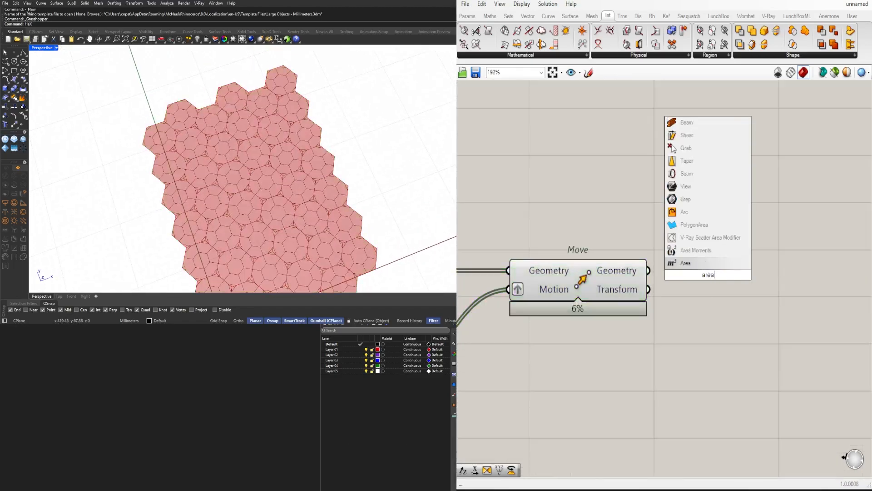
{"action": "key", "text": "Return"}
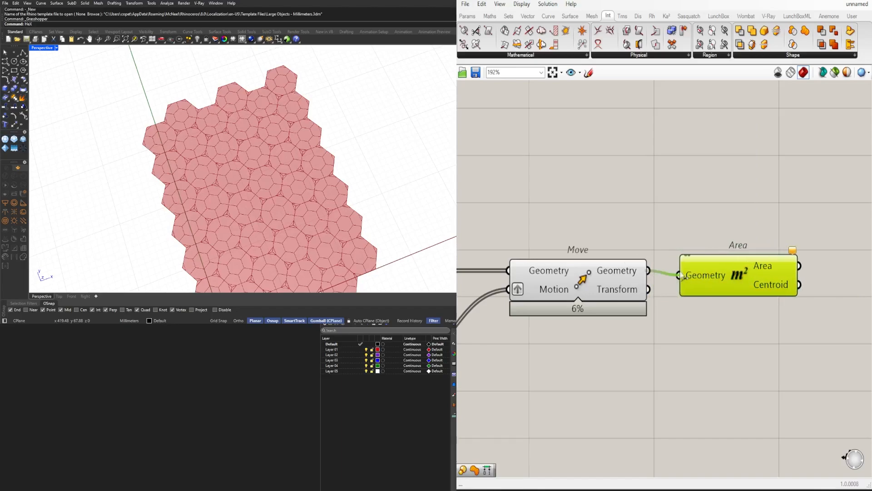
{"action": "left_click_drag", "start_coordinate": [681, 275], "coordinate": [681, 275]}
{"action": "left_click_drag", "start_coordinate": [713, 278], "coordinate": [749, 273]}
- Turn the Move component's preview off to inspect the area centroids, and turn it back on
{"action": "left_click", "coordinate": [573, 268]}
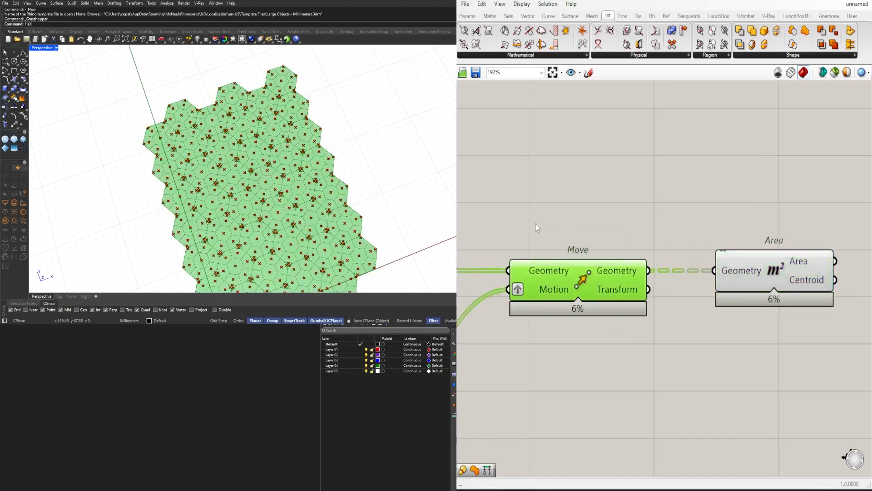
{"action": "middle_click", "coordinate": [561, 204]}
{"action": "left_click", "coordinate": [584, 173]}
{"action": "middle_click", "coordinate": [570, 249]}
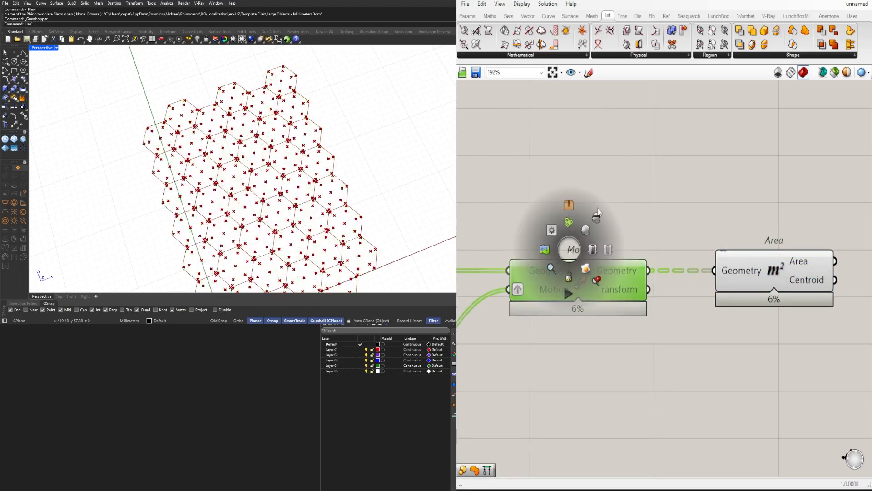
{"action": "left_click", "coordinate": [602, 214]}
{"action": "middle_click", "coordinate": [600, 260]}
{"action": "left_click", "coordinate": [621, 230]}
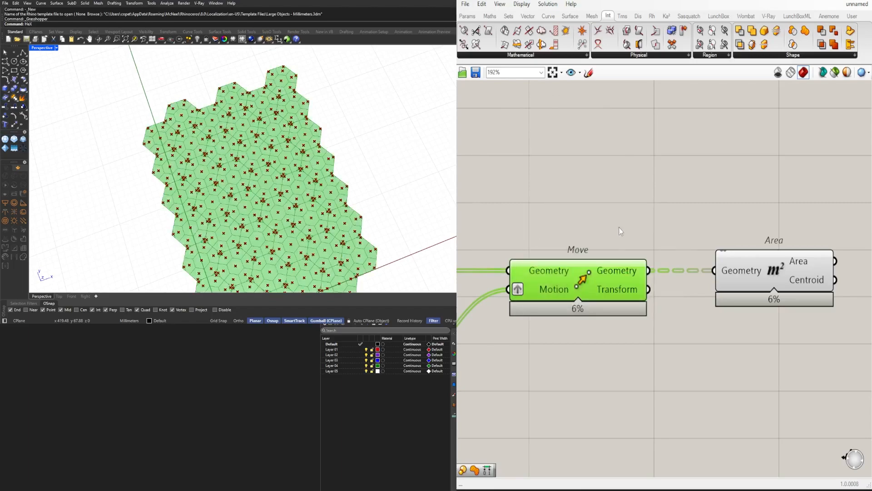
{"action": "left_click", "coordinate": [621, 230]}
- Flatten the Area component's Geometry input and move Area farther from Move
{"action": "right_click_drag", "start_coordinate": [732, 260], "coordinate": [716, 206]}
{"action": "left_click", "coordinate": [759, 246]}
{"action": "scroll", "coordinate": [236, 163], "scroll_direction": "up", "scroll_amount": 5}
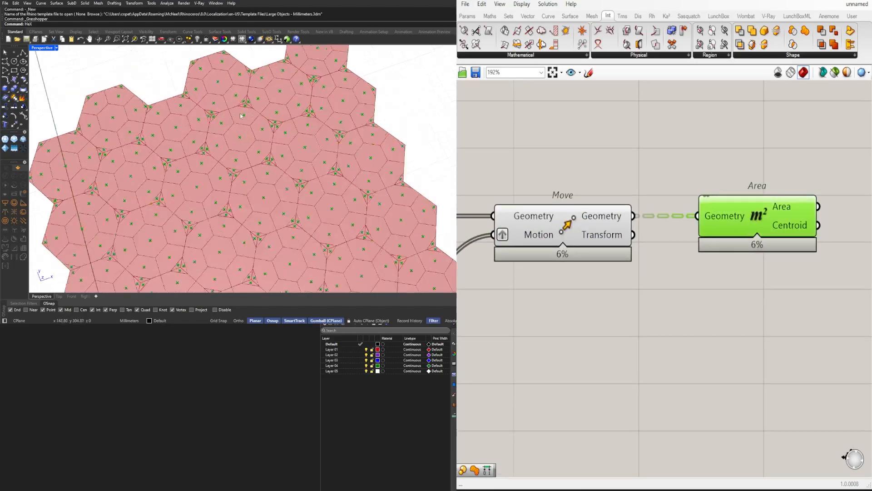
{"action": "right_click_drag", "start_coordinate": [780, 172], "coordinate": [708, 166]}
{"action": "right_click", "coordinate": [672, 210]}
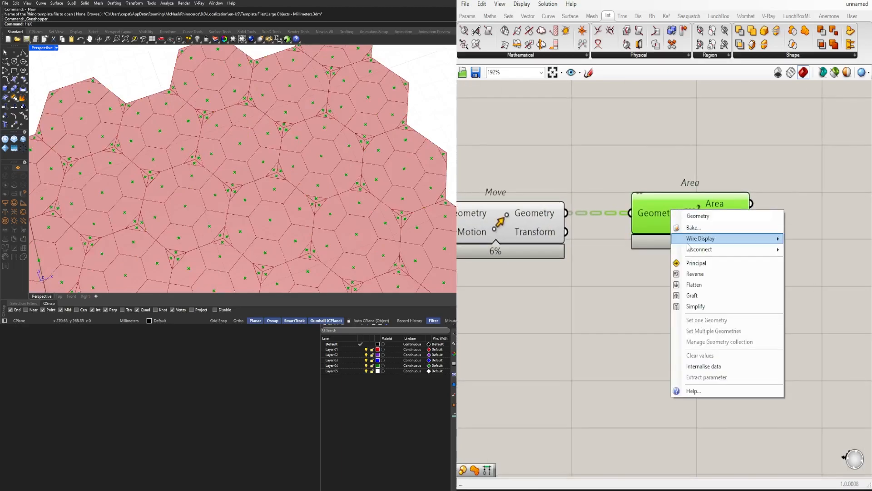
{"action": "left_click", "coordinate": [697, 285]}
{"action": "left_click_drag", "start_coordinate": [676, 220], "coordinate": [782, 221]}
{"action": "scroll", "coordinate": [697, 263], "scroll_direction": "down", "scroll_amount": 4}
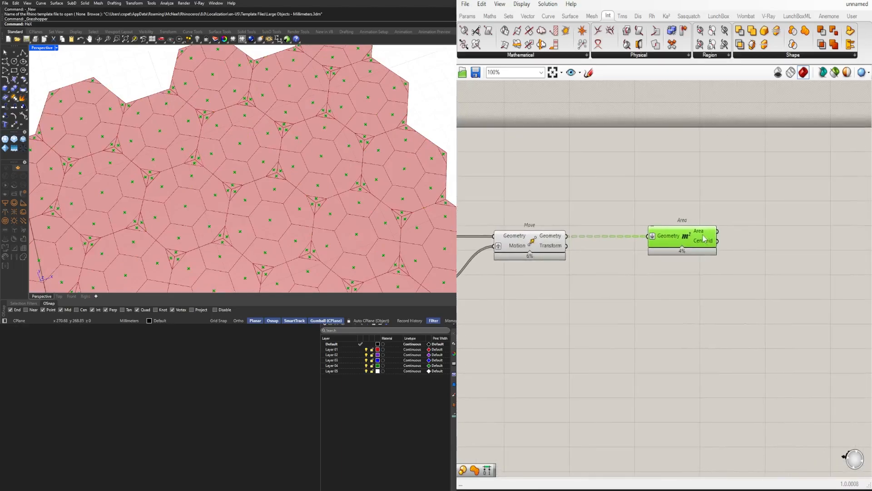
- Add a Deconstruct Domain component and connect Area's Area output to its Domain input
{"action": "mouse_move", "coordinate": [701, 233]}
{"action": "double_click", "coordinate": [767, 252]}
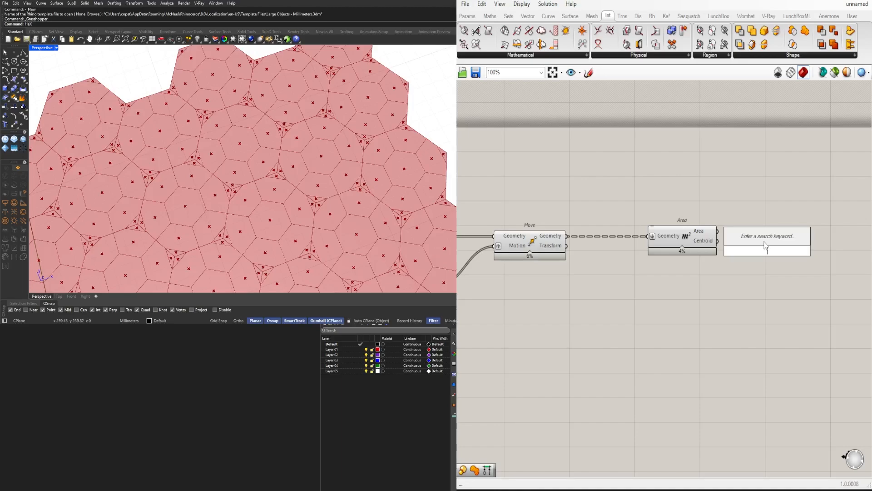
{"action": "type", "text": "dec"}
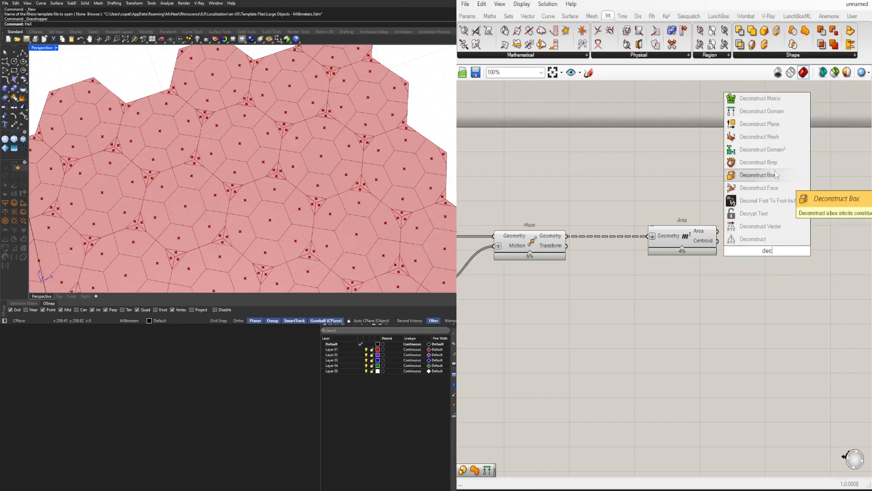
{"action": "left_click", "coordinate": [746, 112]}
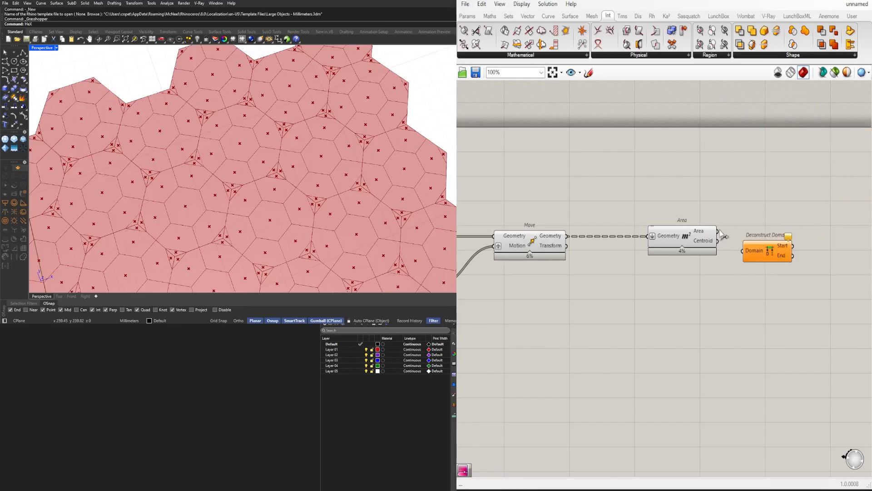
{"action": "left_click_drag", "start_coordinate": [720, 233], "coordinate": [765, 242]}
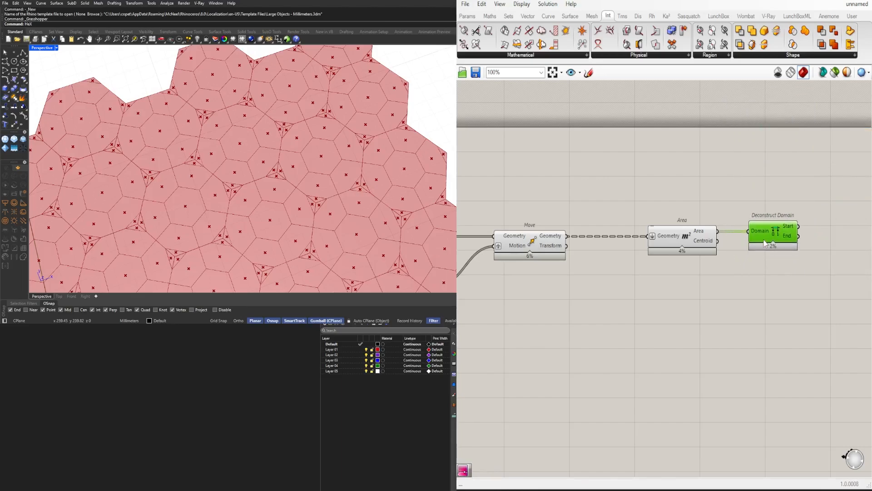
{"action": "right_click_drag", "start_coordinate": [768, 241], "coordinate": [627, 248]}
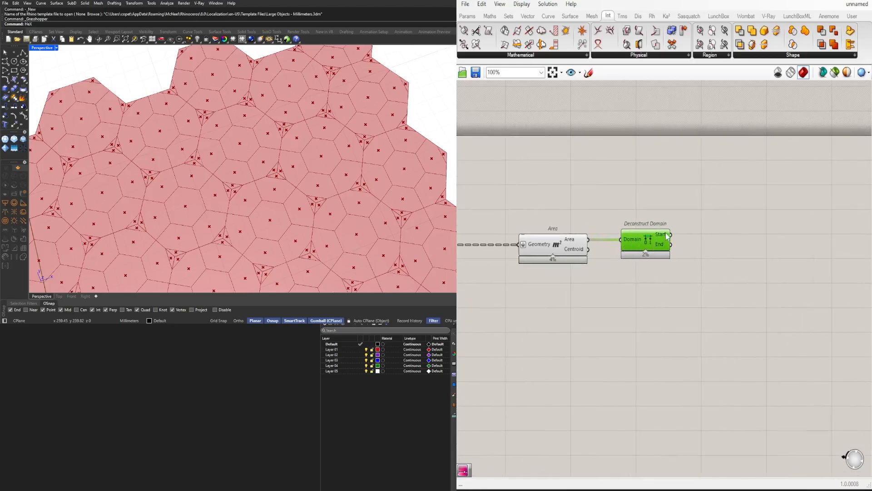
- Add a Gradient component and place it in line with Deconstruct Domain
{"action": "double_click", "coordinate": [770, 294]}
{"action": "type", "text": "gra"}
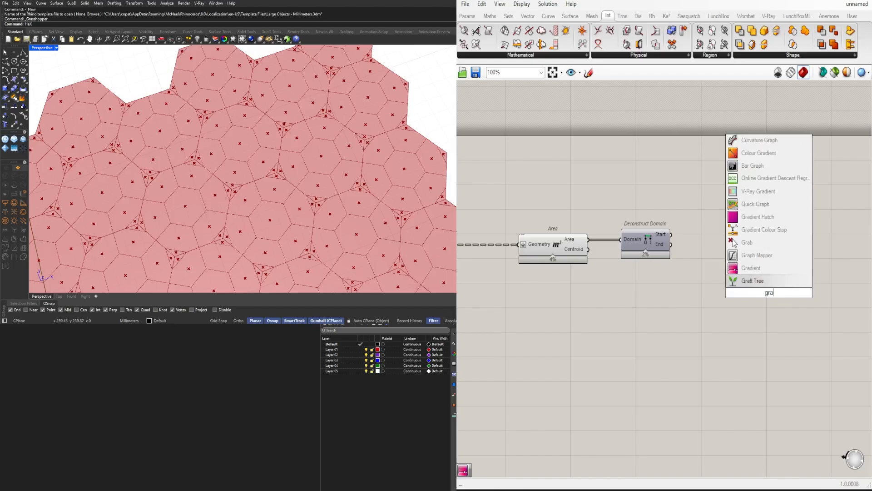
{"action": "left_click", "coordinate": [763, 272]}
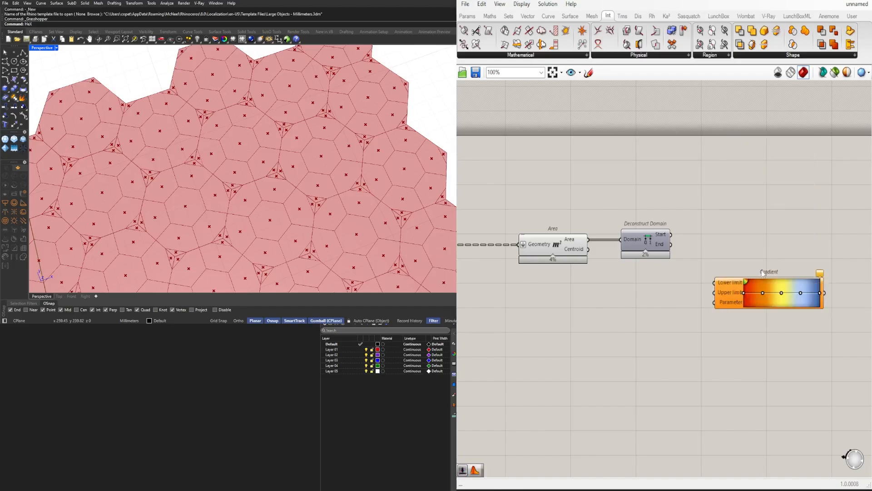
{"action": "left_click_drag", "start_coordinate": [726, 302], "coordinate": [741, 253]}
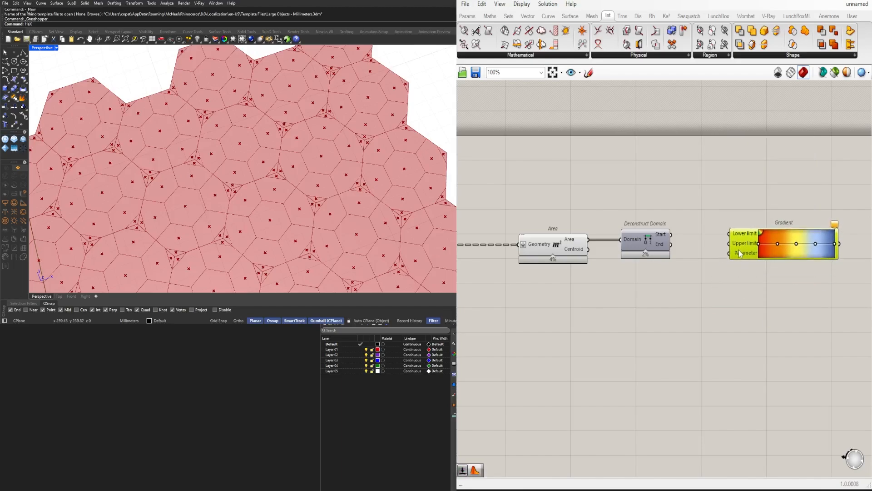
- Connect Deconstruct Domain's Start to the Gradient's Lower limit and End to its Upper limit
{"action": "scroll", "coordinate": [701, 241], "scroll_direction": "up", "scroll_amount": 3}
{"action": "left_click_drag", "start_coordinate": [651, 236], "coordinate": [761, 235]}
{"action": "left_click_drag", "start_coordinate": [655, 257], "coordinate": [744, 249]}
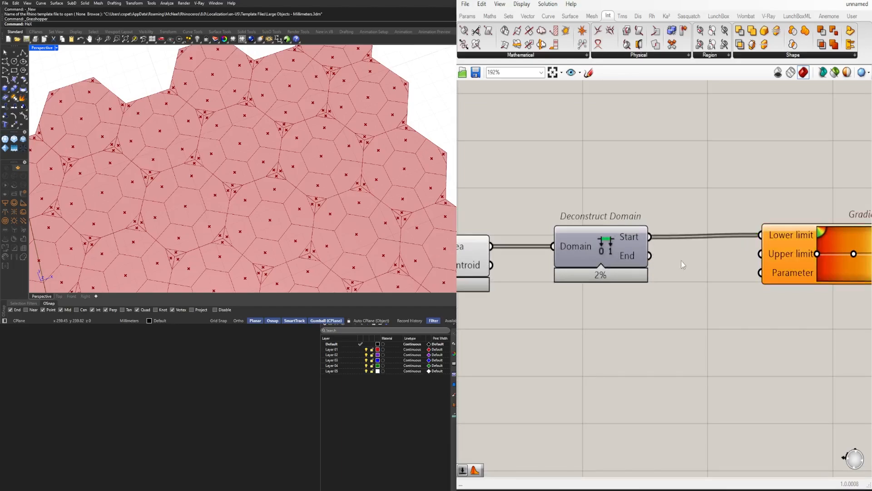
{"action": "left_click_drag", "start_coordinate": [637, 256], "coordinate": [774, 262]}
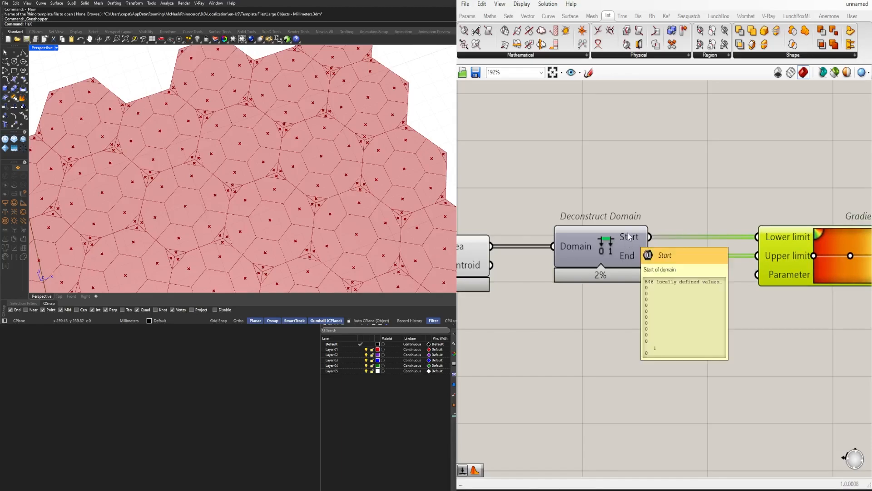
{"action": "right_click_drag", "start_coordinate": [761, 328], "coordinate": [686, 314]}
{"action": "scroll", "coordinate": [686, 315], "scroll_direction": "down", "scroll_amount": 3}
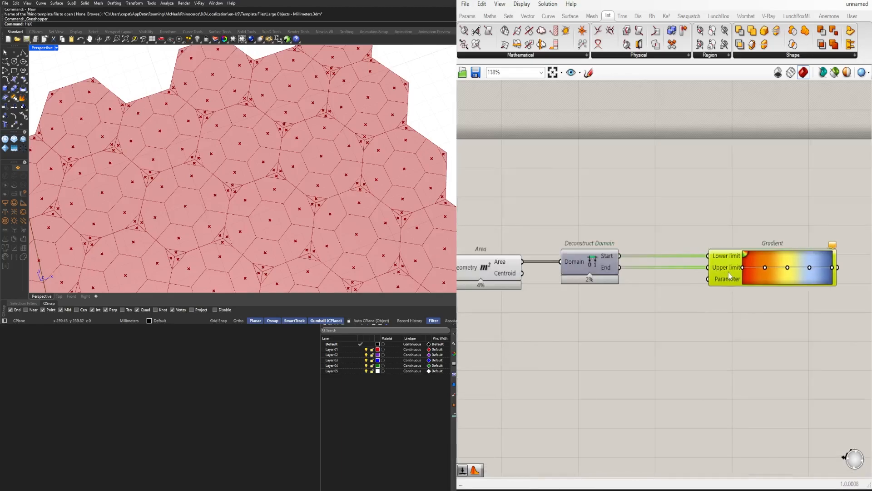
- Add an Average component and connect Deconstruct Domain's Start output to its Input
{"action": "double_click", "coordinate": [680, 325]}
{"action": "type", "text": "average"}
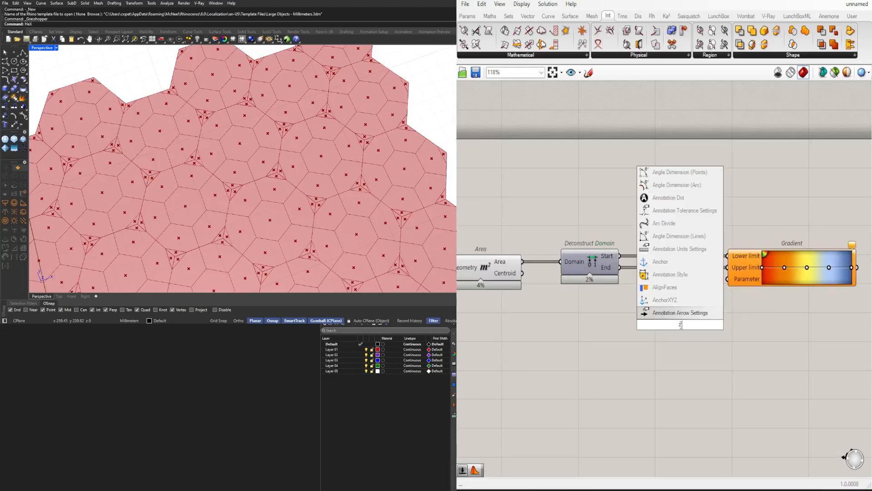
{"action": "left_click", "coordinate": [676, 316]}
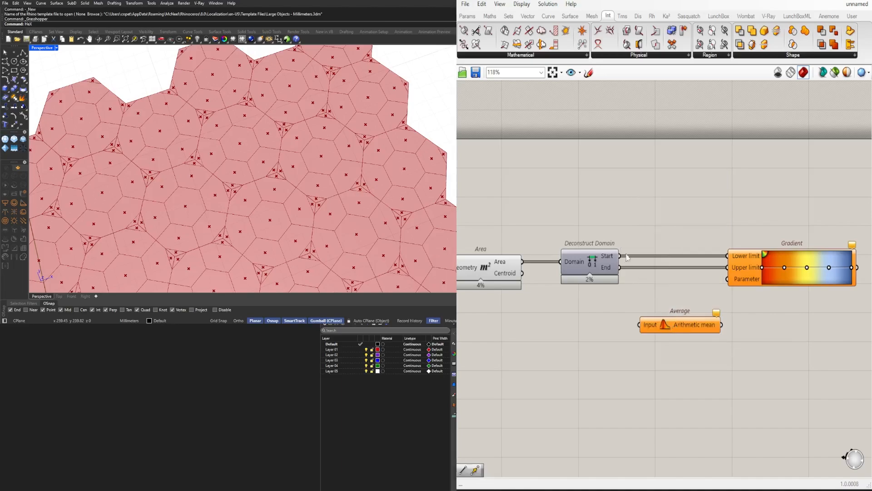
{"action": "left_click_drag", "start_coordinate": [641, 305], "coordinate": [639, 324]}
{"action": "right_click_drag", "start_coordinate": [640, 324], "coordinate": [590, 310]}
- Move the Gradient farther away, duplicate the Average component, and connect Deconstruct Domain's End to the copy
{"action": "left_click", "coordinate": [778, 246]}
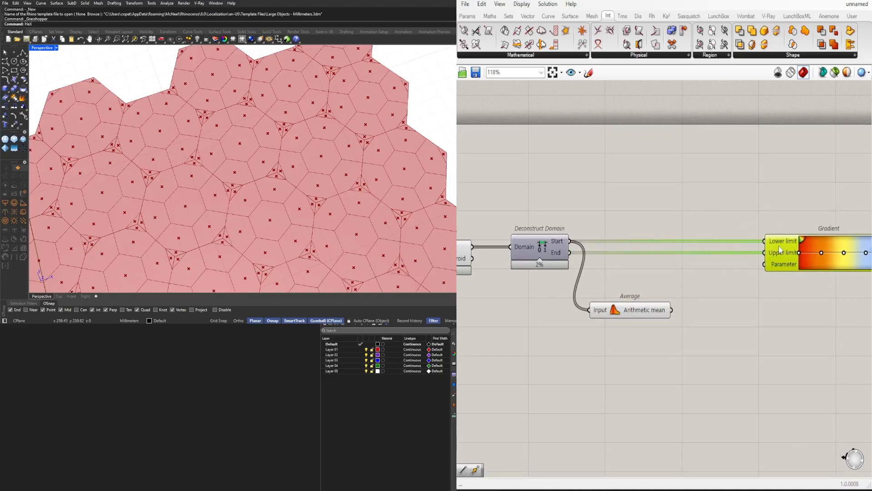
{"action": "left_click_drag", "start_coordinate": [637, 310], "coordinate": [662, 289]}
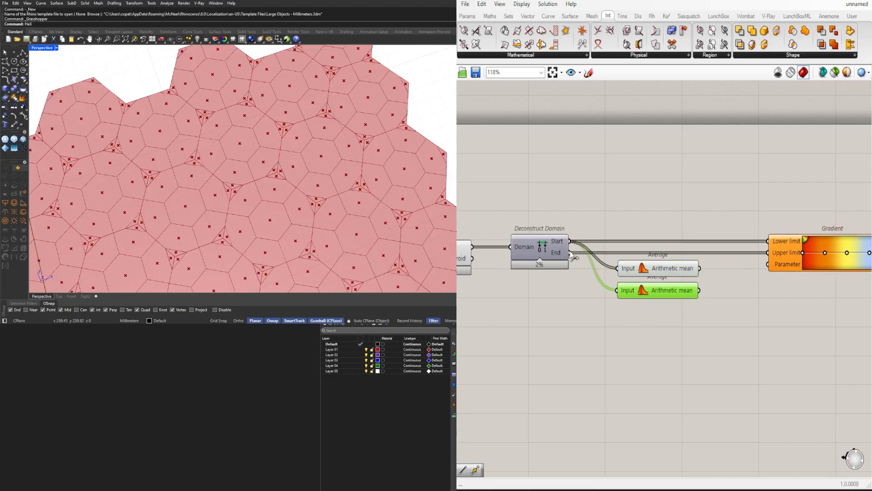
{"action": "right_click_drag", "start_coordinate": [693, 282], "coordinate": [650, 266]}
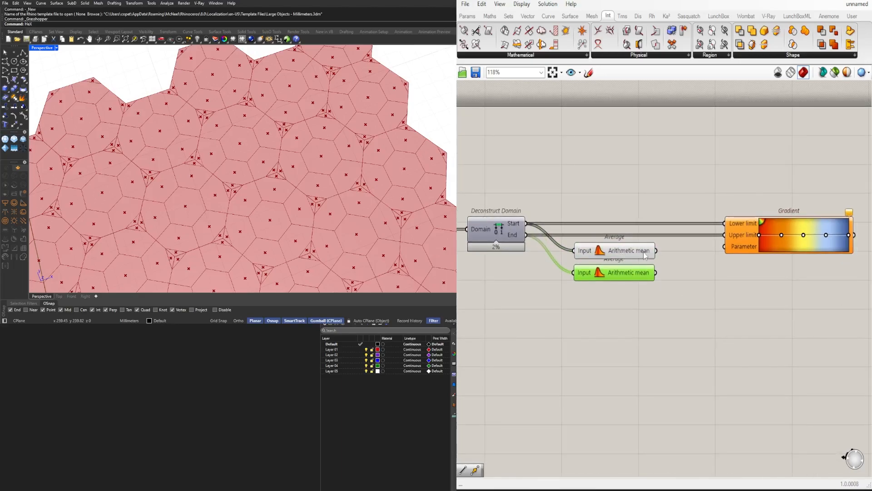
{"action": "left_click", "coordinate": [838, 317]}
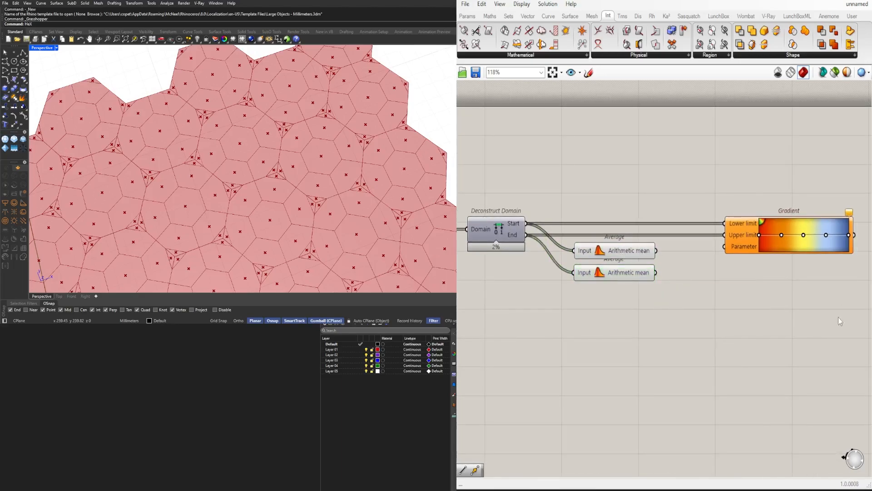
- Add a Division component, feed the second Average's Arithmetic mean into A, and connect Result to the Gradient's Parameter
{"action": "right_click_drag", "start_coordinate": [838, 317], "coordinate": [746, 277]}
{"action": "left_click_drag", "start_coordinate": [840, 292], "coordinate": [702, 198]}
{"action": "left_click", "coordinate": [647, 241]}
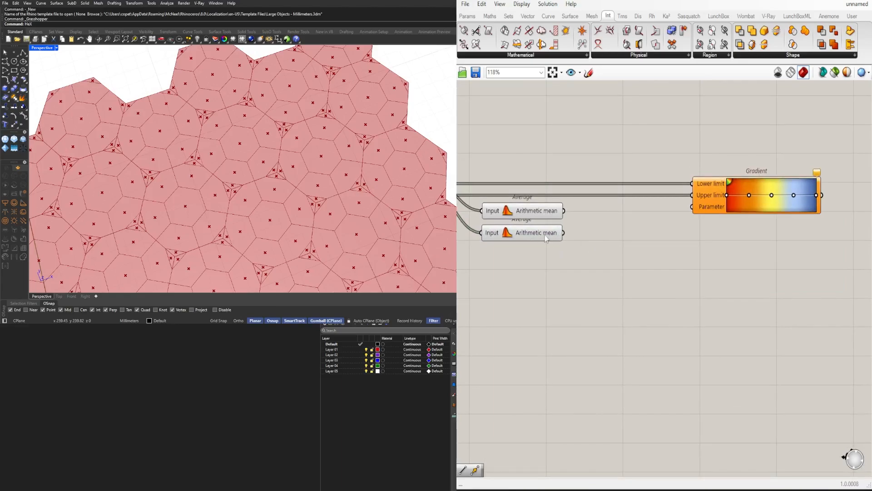
{"action": "double_click", "coordinate": [617, 233]}
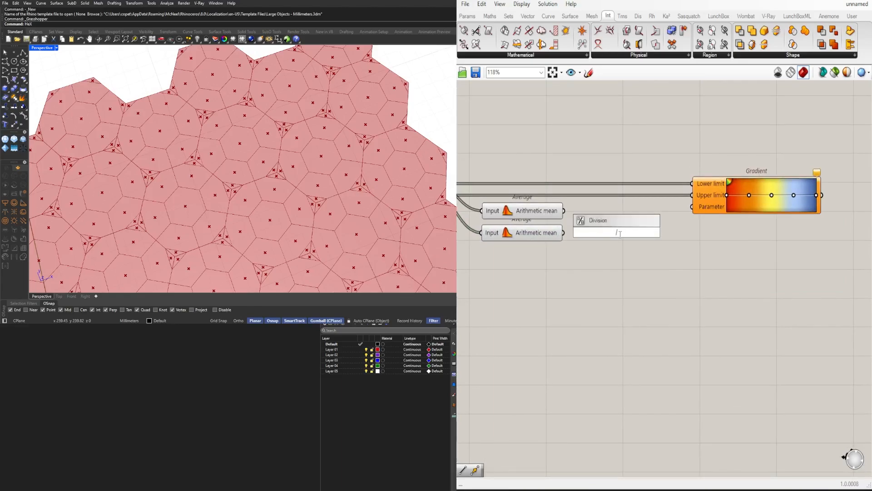
{"action": "key", "text": "Return"}
{"action": "left_click_drag", "start_coordinate": [579, 239], "coordinate": [593, 226]}
{"action": "left_click_drag", "start_coordinate": [638, 239], "coordinate": [618, 245]}
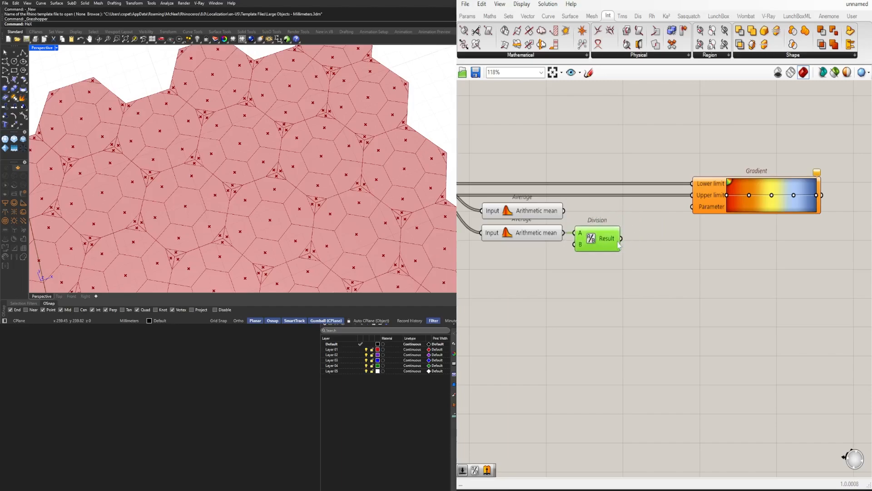
{"action": "left_click_drag", "start_coordinate": [682, 224], "coordinate": [693, 207]}
{"action": "scroll", "coordinate": [778, 287], "scroll_direction": "down", "scroll_amount": 3}
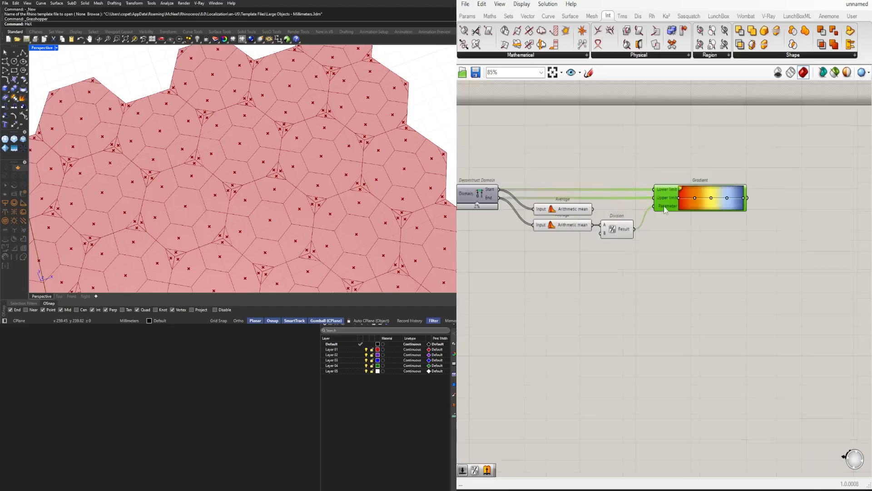
{"action": "right_click_drag", "start_coordinate": [779, 287], "coordinate": [714, 267]}
- Delete the Average fed by Start and move the remaining Average and Division closer to Deconstruct Domain
{"action": "left_click", "coordinate": [644, 246]}
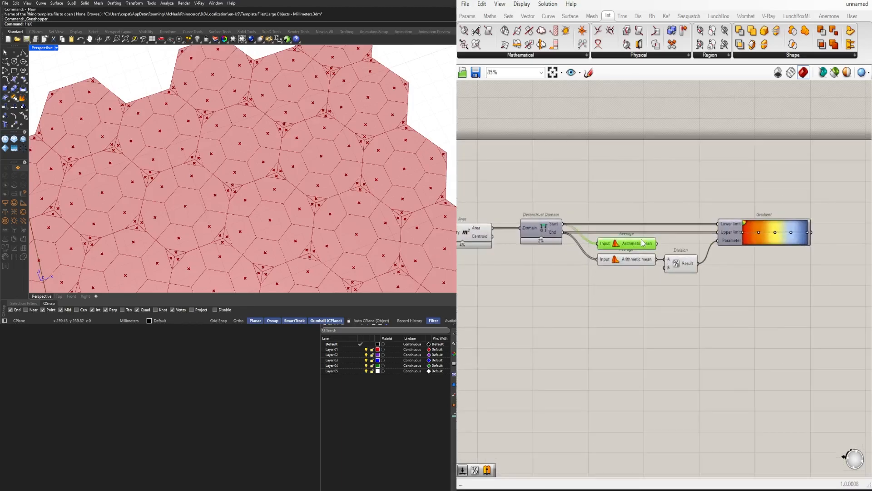
{"action": "left_click_drag", "start_coordinate": [642, 289], "coordinate": [603, 243]}
{"action": "scroll", "coordinate": [622, 267], "scroll_direction": "up", "scroll_amount": 3}
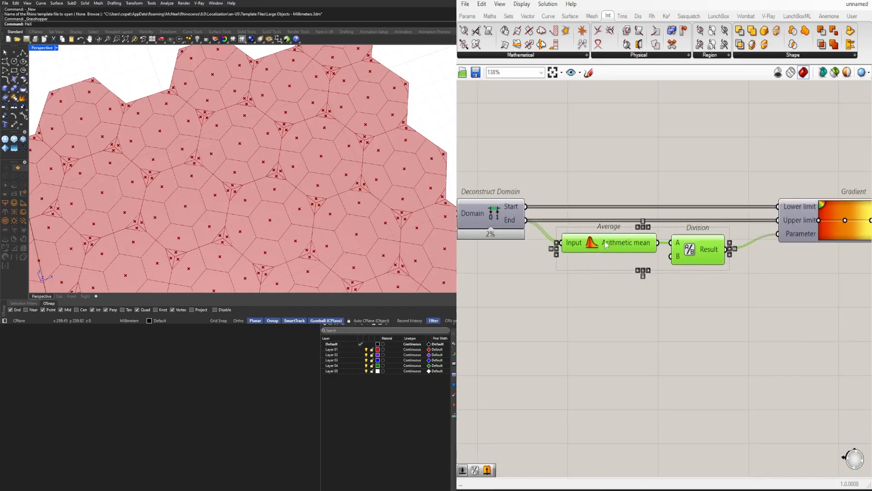
{"action": "scroll", "coordinate": [723, 318], "scroll_direction": "down", "scroll_amount": 3}
{"action": "left_click_drag", "start_coordinate": [771, 258], "coordinate": [754, 257]}
- Add a Custom Preview component and place it just above the Gradient
{"action": "double_click", "coordinate": [754, 229]}
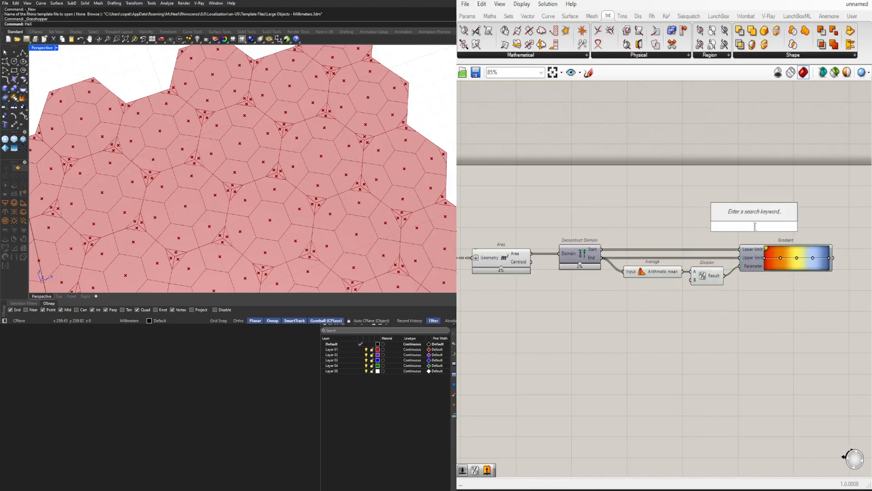
{"action": "type", "text": "custom"}
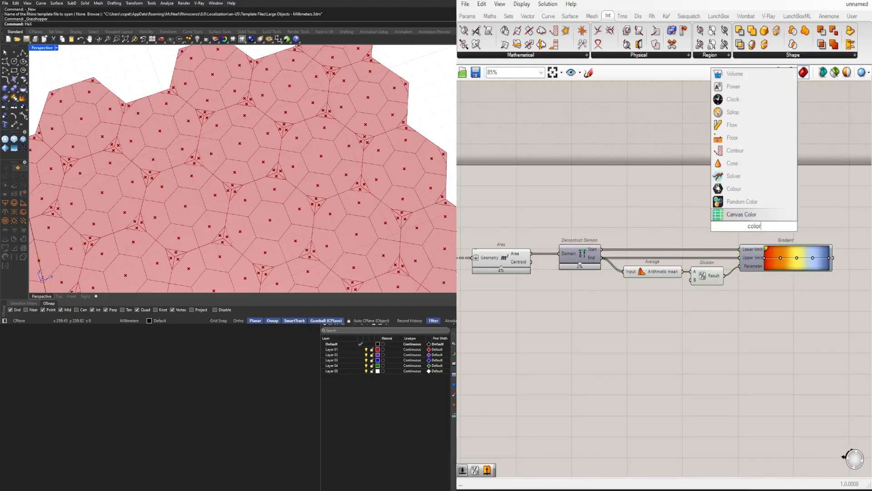
{"action": "key", "text": "Return"}
{"action": "double_click", "coordinate": [755, 228]}
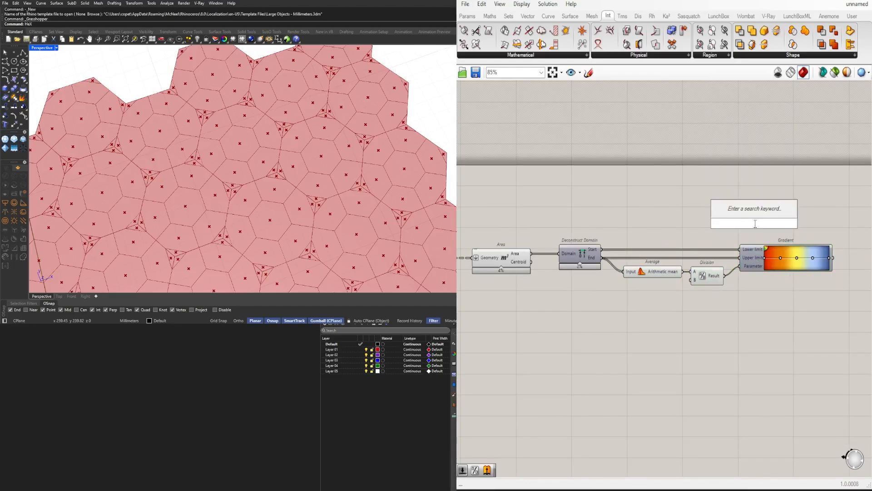
{"action": "type", "text": "custom"}
{"action": "left_click", "coordinate": [749, 197]}
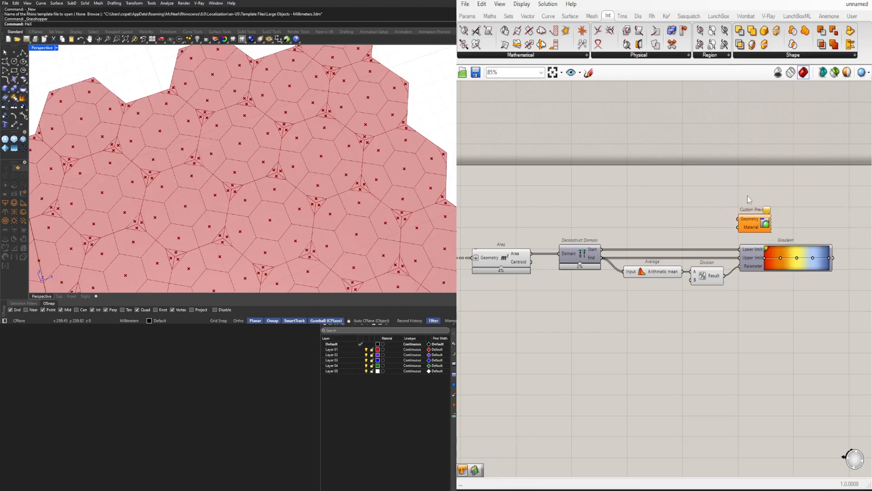
{"action": "scroll", "coordinate": [830, 277], "scroll_direction": "down", "scroll_amount": 4}
{"action": "left_click_drag", "start_coordinate": [818, 294], "coordinate": [566, 244]}
{"action": "left_click", "coordinate": [547, 196]}
{"action": "scroll", "coordinate": [521, 237], "scroll_direction": "up", "scroll_amount": 4}
{"action": "right_click_drag", "start_coordinate": [655, 224], "coordinate": [640, 232]}
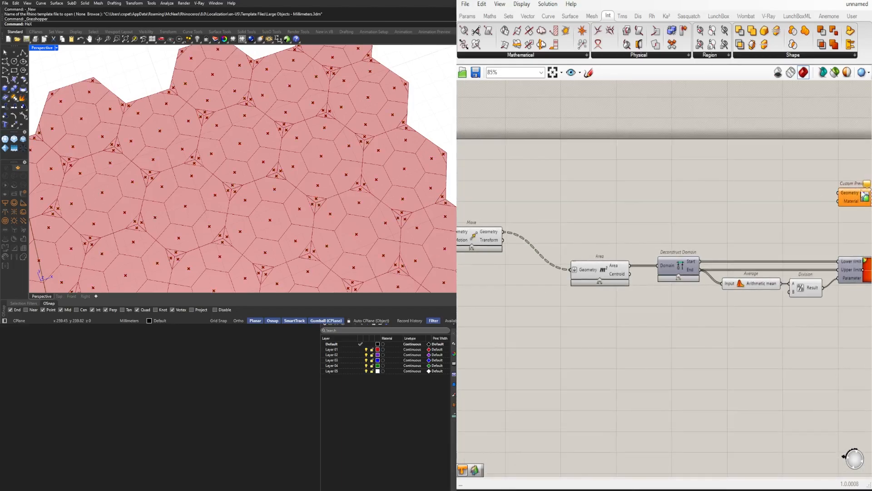
{"action": "right_click_drag", "start_coordinate": [863, 193], "coordinate": [741, 185]}
{"action": "scroll", "coordinate": [740, 186], "scroll_direction": "down", "scroll_amount": 3}
{"action": "left_click_drag", "start_coordinate": [739, 186], "coordinate": [764, 206]}
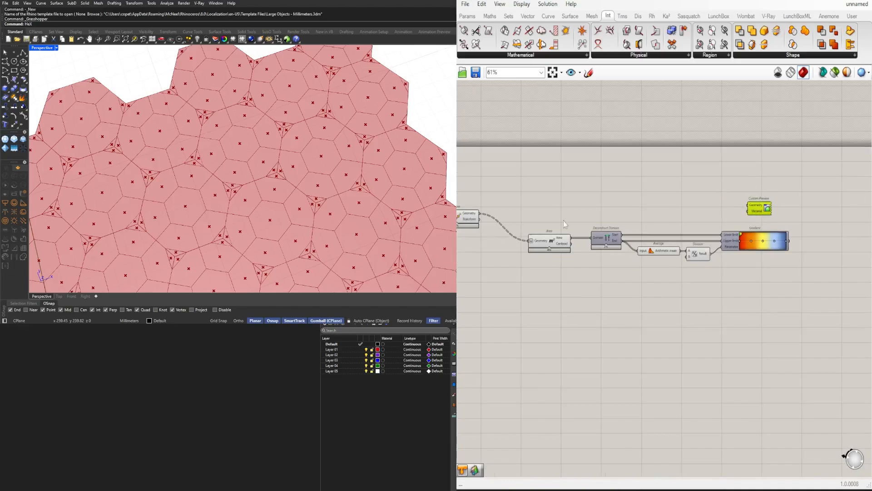
- Flatten the Custom Preview's Geometry input, then feed it Move's Geometry output and feed Material the Gradient's output
{"action": "right_click", "coordinate": [760, 207]}
{"action": "left_click", "coordinate": [772, 282]}
{"action": "left_click_drag", "start_coordinate": [765, 212], "coordinate": [829, 229]}
{"action": "left_click_drag", "start_coordinate": [483, 218], "coordinate": [804, 225]}
{"action": "left_click", "coordinate": [815, 256]}
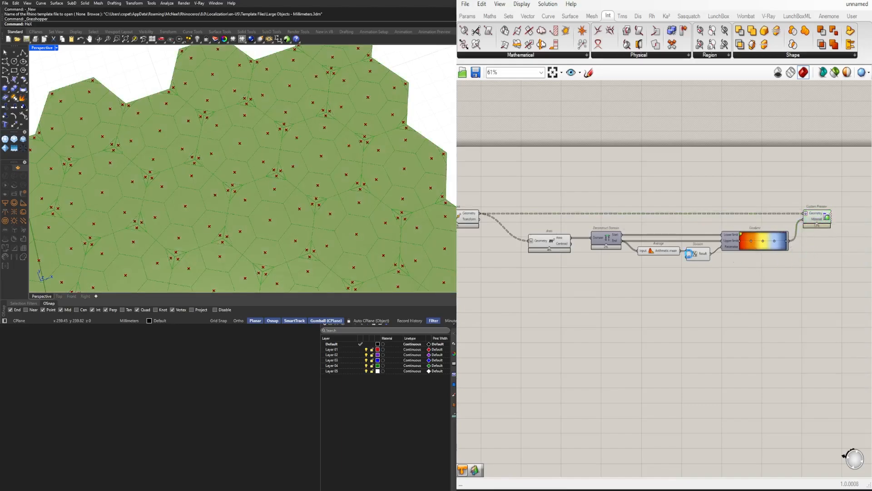
- Set the Point On Curve parameter between Line and Voronoi to 0.607
{"action": "scroll", "coordinate": [309, 193], "scroll_direction": "down", "scroll_amount": 6}
{"action": "mouse_move", "coordinate": [309, 193]}
{"action": "right_mouse_down"}
{"action": "mouse_move", "coordinate": [294, 184]}
{"action": "mouse_move", "coordinate": [320, 184]}
{"action": "right_mouse_up"}
{"action": "scroll", "coordinate": [316, 182], "scroll_direction": "down", "scroll_amount": 2}
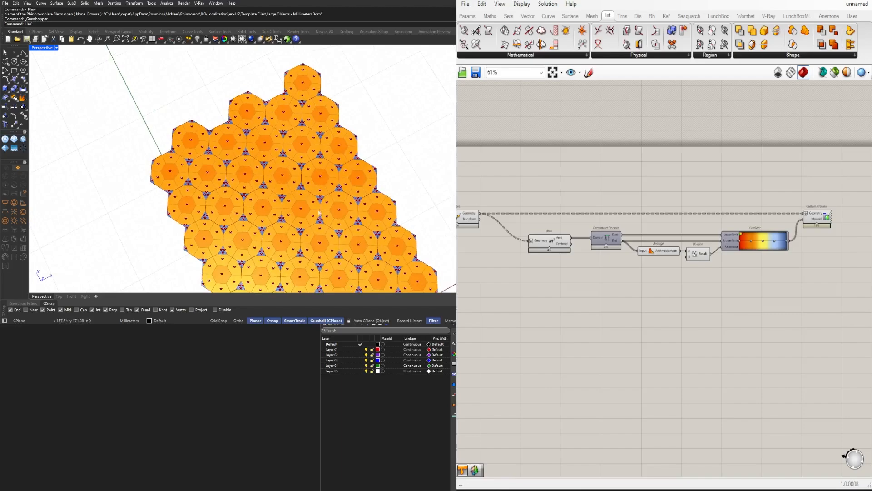
{"action": "scroll", "coordinate": [313, 181], "scroll_direction": "up", "scroll_amount": 4}
{"action": "scroll", "coordinate": [762, 241], "scroll_direction": "up", "scroll_amount": 5}
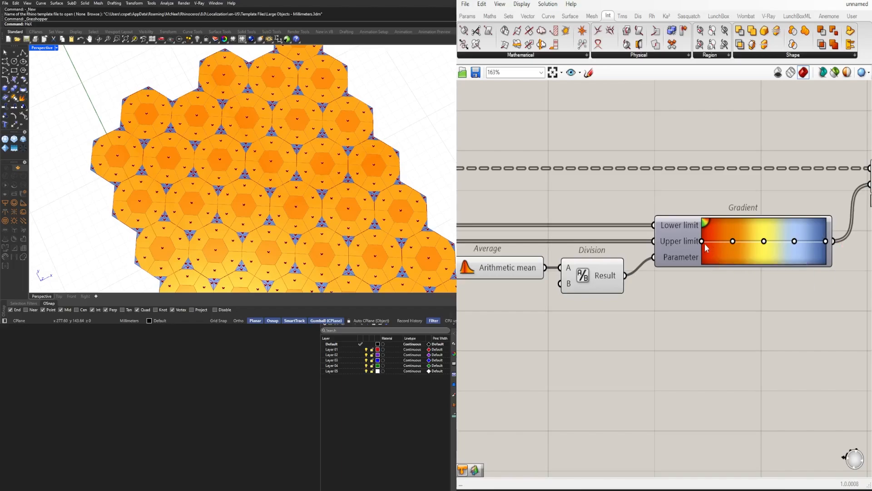
{"action": "scroll", "coordinate": [661, 291], "scroll_direction": "down", "scroll_amount": 4}
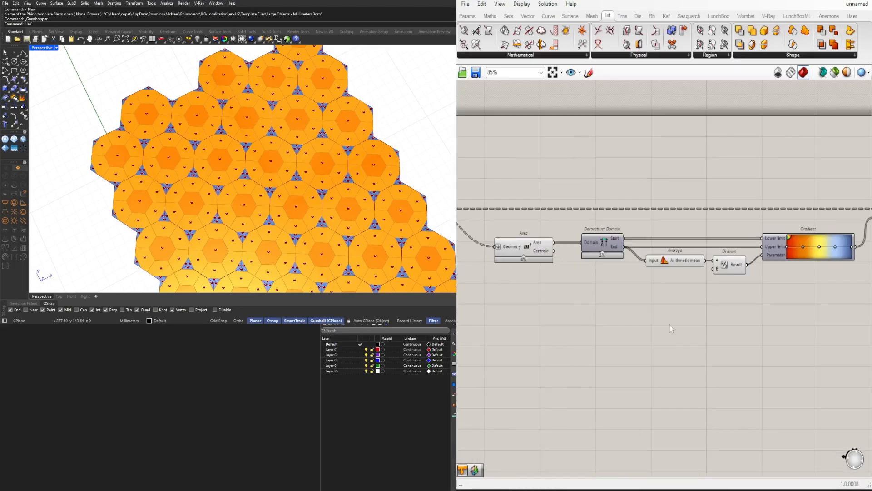
{"action": "right_click_drag", "start_coordinate": [551, 318], "coordinate": [760, 265]}
{"action": "scroll", "coordinate": [759, 264], "scroll_direction": "down", "scroll_amount": 2}
{"action": "right_click_drag", "start_coordinate": [513, 257], "coordinate": [698, 274]}
{"action": "scroll", "coordinate": [698, 274], "scroll_direction": "down", "scroll_amount": 2}
{"action": "scroll", "coordinate": [697, 268], "scroll_direction": "up", "scroll_amount": 5}
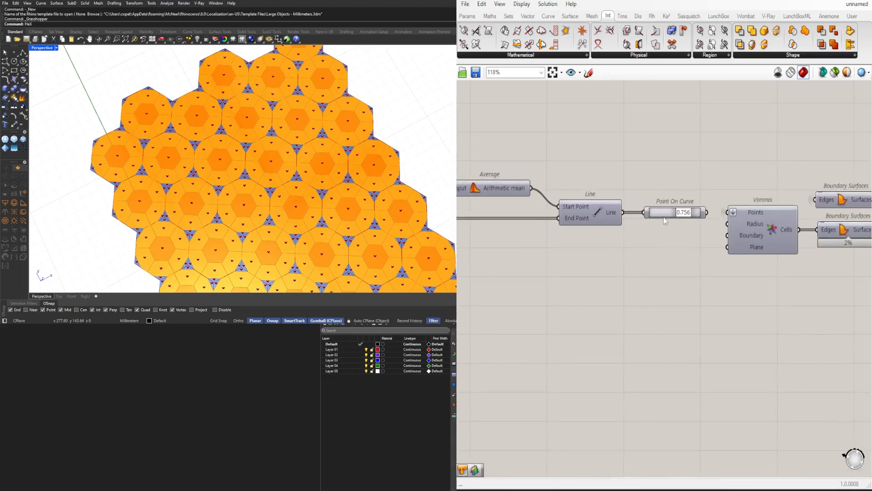
{"action": "scroll", "coordinate": [678, 212], "scroll_direction": "up", "scroll_amount": 6}
{"action": "left_click_drag", "start_coordinate": [698, 212], "coordinate": [685, 225]}
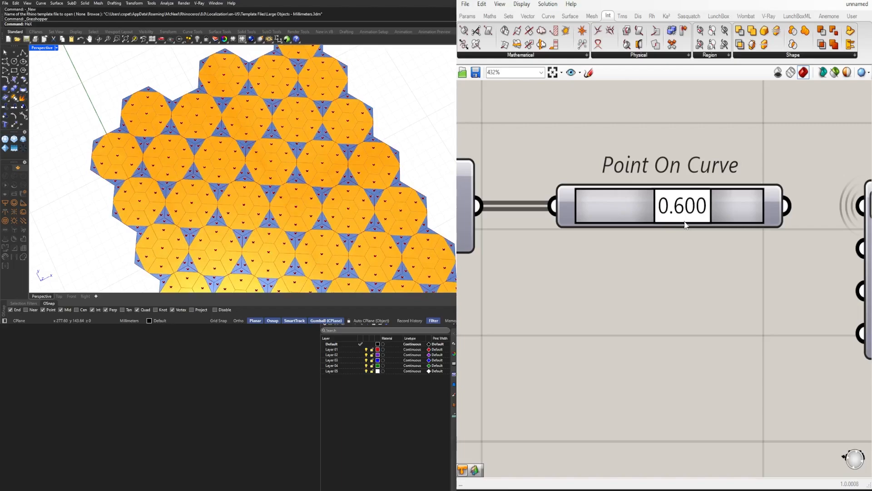
- Hide the viewport preview of the components leading up to Move
{"action": "scroll", "coordinate": [686, 229], "scroll_direction": "down", "scroll_amount": 5}
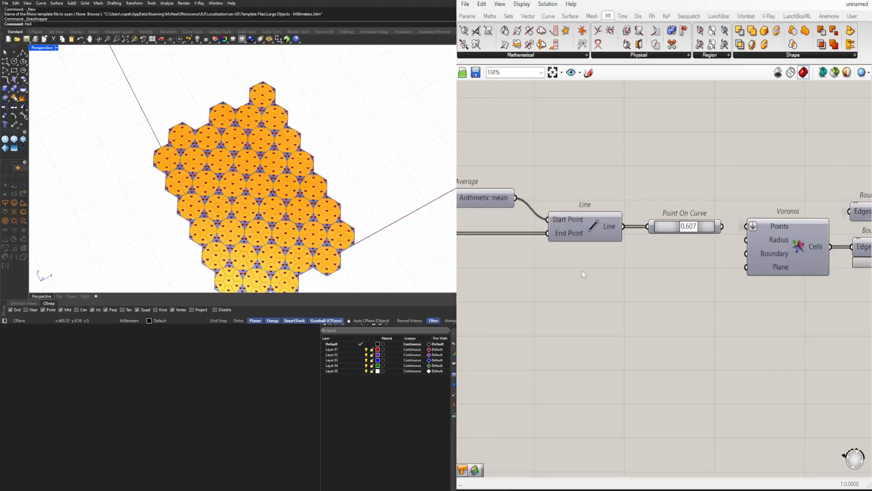
{"action": "scroll", "coordinate": [705, 284], "scroll_direction": "down", "scroll_amount": 1}
{"action": "right_click_drag", "start_coordinate": [695, 311], "coordinate": [791, 309]}
{"action": "scroll", "coordinate": [791, 309], "scroll_direction": "down", "scroll_amount": 2}
{"action": "left_click_drag", "start_coordinate": [678, 311], "coordinate": [616, 241]}
{"action": "middle_click", "coordinate": [659, 222]}
{"action": "left_click", "coordinate": [689, 190]}
{"action": "right_click_drag", "start_coordinate": [780, 212], "coordinate": [581, 207]}
{"action": "left_click", "coordinate": [689, 304]}
- Hide the viewport preview of Move, Area, Deconstruct Domain, Average and Division, leaving the Custom Preview shown
{"action": "right_click_drag", "start_coordinate": [777, 320], "coordinate": [670, 314]}
{"action": "scroll", "coordinate": [776, 271], "scroll_direction": "up", "scroll_amount": 3}
{"action": "right_click_drag", "start_coordinate": [776, 273], "coordinate": [590, 278]}
{"action": "scroll", "coordinate": [652, 315], "scroll_direction": "down", "scroll_amount": 3}
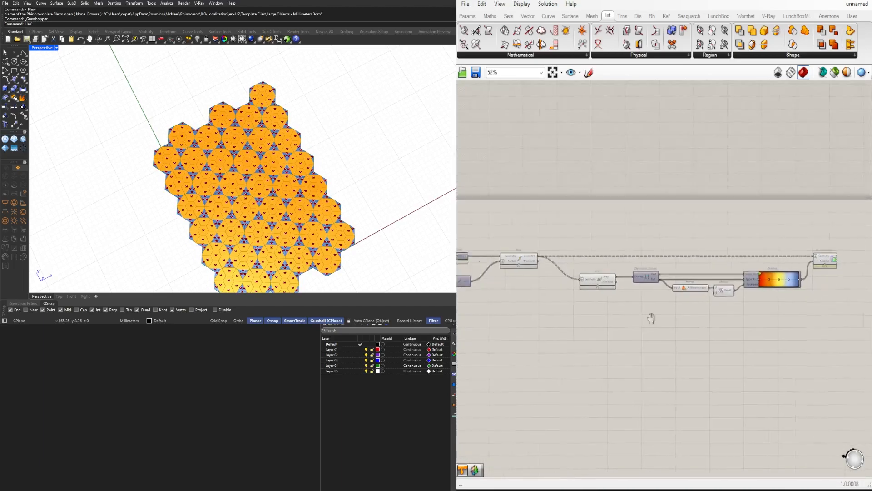
{"action": "left_click_drag", "start_coordinate": [689, 307], "coordinate": [527, 224]}
{"action": "middle_click", "coordinate": [528, 223]}
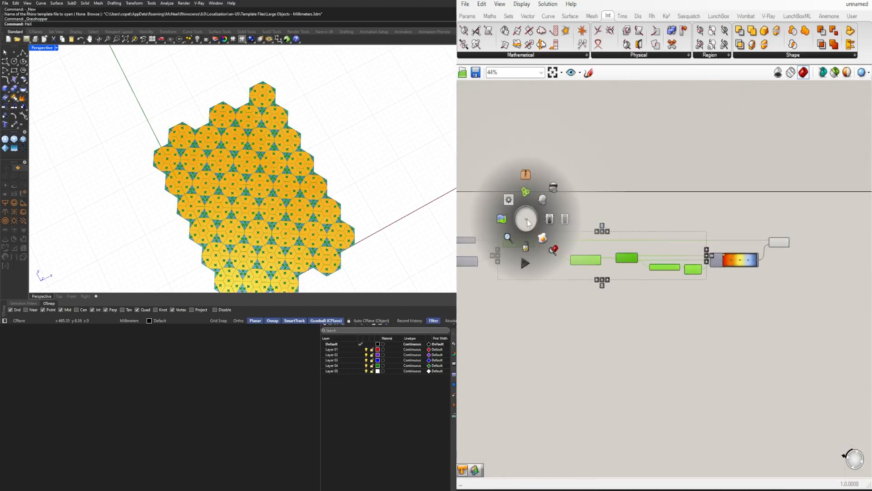
{"action": "left_click", "coordinate": [608, 209]}
{"action": "scroll", "coordinate": [729, 268], "scroll_direction": "up", "scroll_amount": 5}
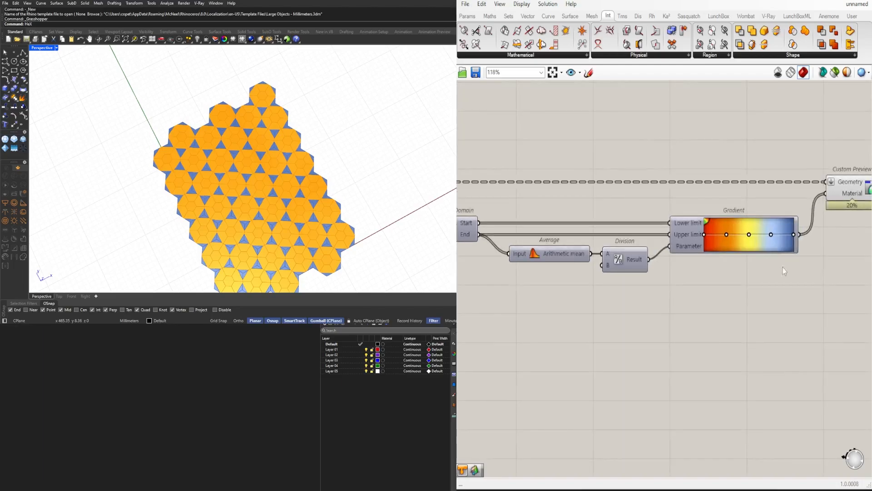
{"action": "left_click", "coordinate": [737, 230]}
{"action": "left_click", "coordinate": [773, 277]}
- Inspect the colored cells in Rhino's Perspective view, then show the pattern in a maximized Top view
{"action": "scroll", "coordinate": [291, 180], "scroll_direction": "up", "scroll_amount": 8}
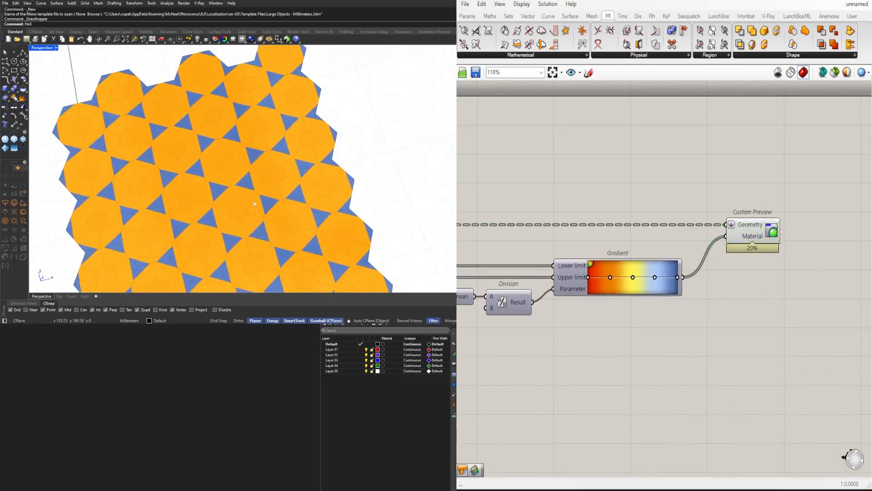
{"action": "scroll", "coordinate": [275, 127], "scroll_direction": "up", "scroll_amount": 3}
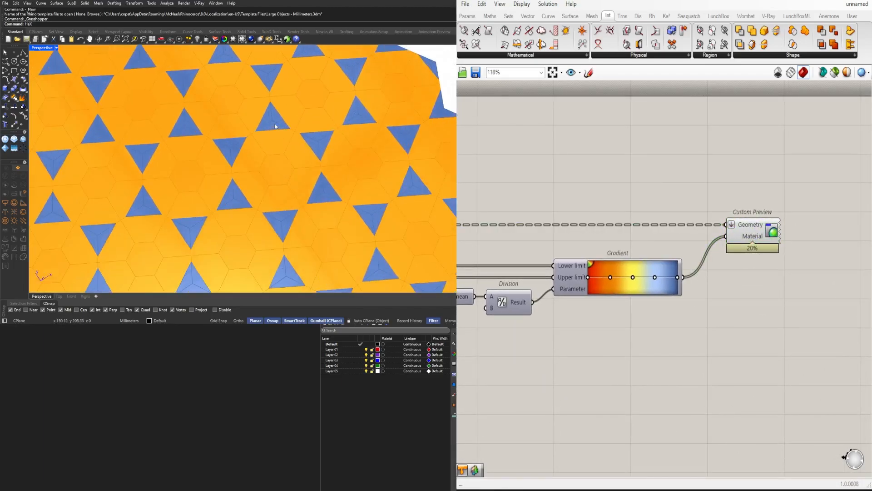
{"action": "scroll", "coordinate": [275, 126], "scroll_direction": "down", "scroll_amount": 3}
{"action": "right_click_drag", "start_coordinate": [275, 126], "coordinate": [273, 137]}
{"action": "double_click", "coordinate": [46, 48]}
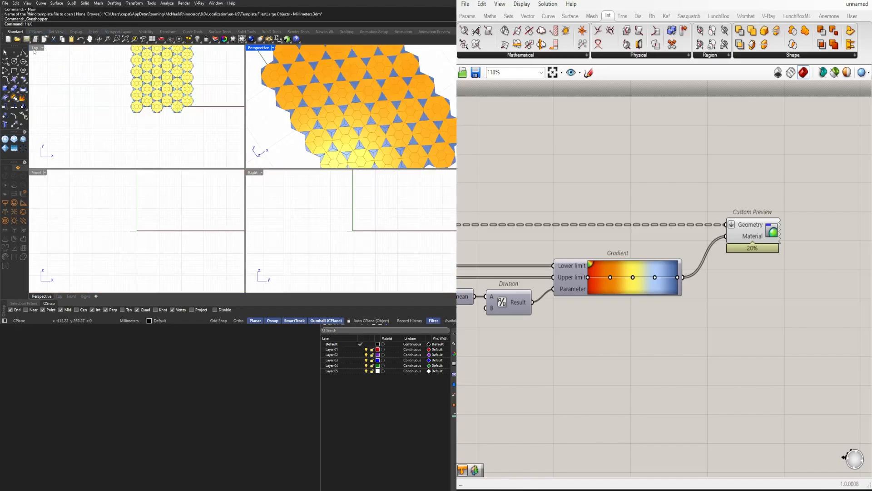
{"action": "double_click", "coordinate": [38, 47]}
{"action": "scroll", "coordinate": [251, 182], "scroll_direction": "up", "scroll_amount": 3}
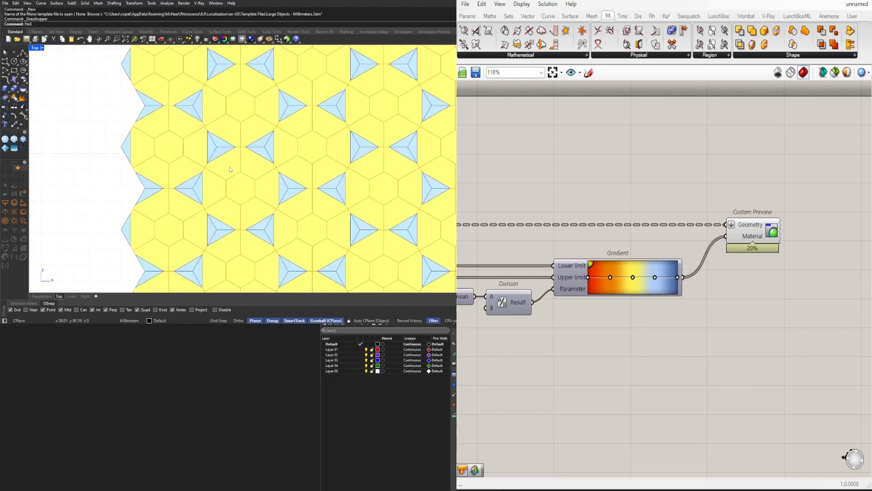
- Set the Point On Curve parameter to 0.822
{"action": "right_click_drag", "start_coordinate": [636, 297], "coordinate": [830, 242]}
{"action": "right_click_drag", "start_coordinate": [597, 251], "coordinate": [728, 243]}
{"action": "scroll", "coordinate": [804, 258], "scroll_direction": "down", "scroll_amount": 2}
{"action": "scroll", "coordinate": [621, 206], "scroll_direction": "up", "scroll_amount": 9}
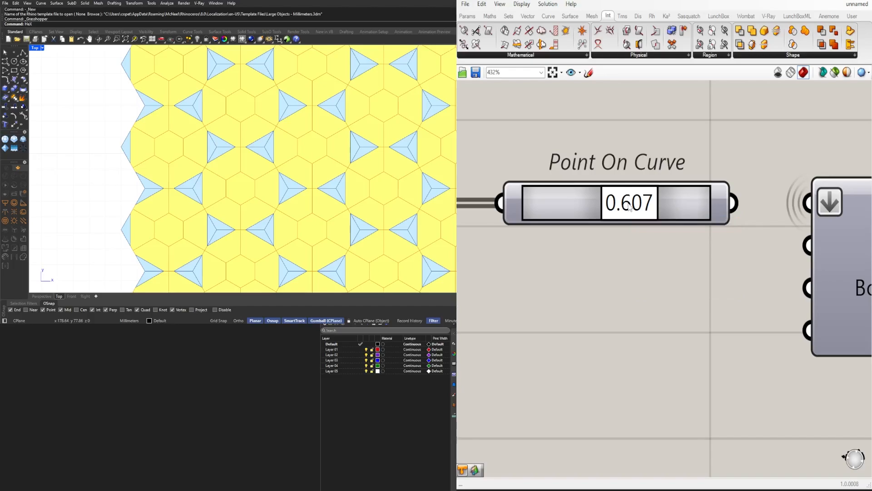
{"action": "mouse_move", "coordinate": [629, 208]}
{"action": "left_mouse_down"}
{"action": "mouse_move", "coordinate": [613, 203]}
{"action": "mouse_move", "coordinate": [638, 201]}
{"action": "left_mouse_up"}
{"action": "left_click_drag", "start_coordinate": [639, 200], "coordinate": [657, 202]}
{"action": "scroll", "coordinate": [591, 281], "scroll_direction": "down", "scroll_amount": 10}
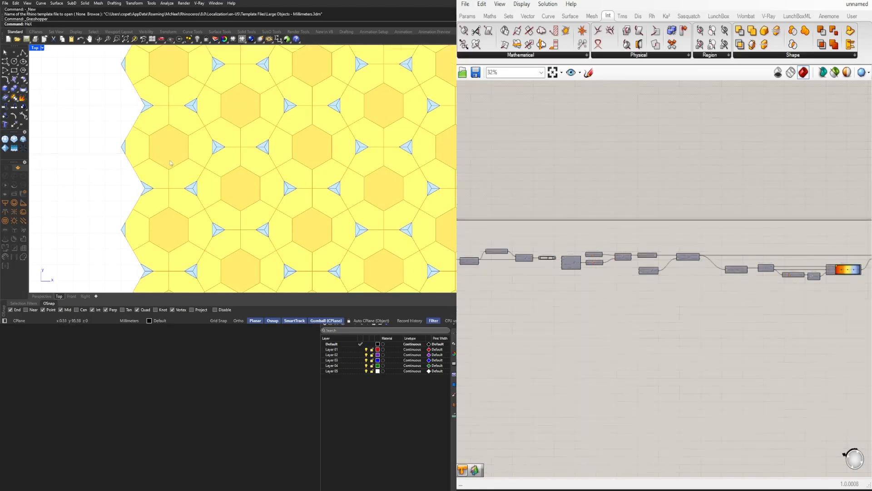
- Apply the dark-green to yellow-green preset to the Gradient
{"action": "scroll", "coordinate": [185, 157], "scroll_direction": "down", "scroll_amount": 5}
{"action": "scroll", "coordinate": [818, 273], "scroll_direction": "up", "scroll_amount": 10}
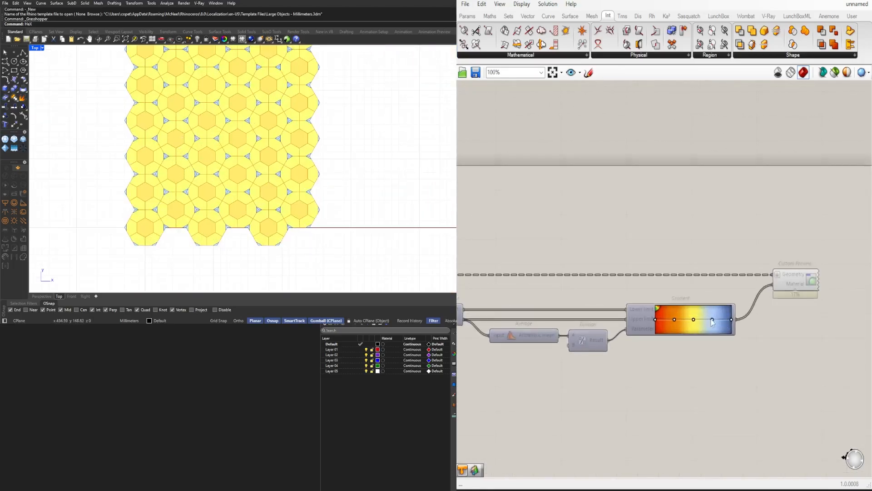
{"action": "right_click", "coordinate": [694, 327]}
{"action": "mouse_move", "coordinate": [740, 384]}
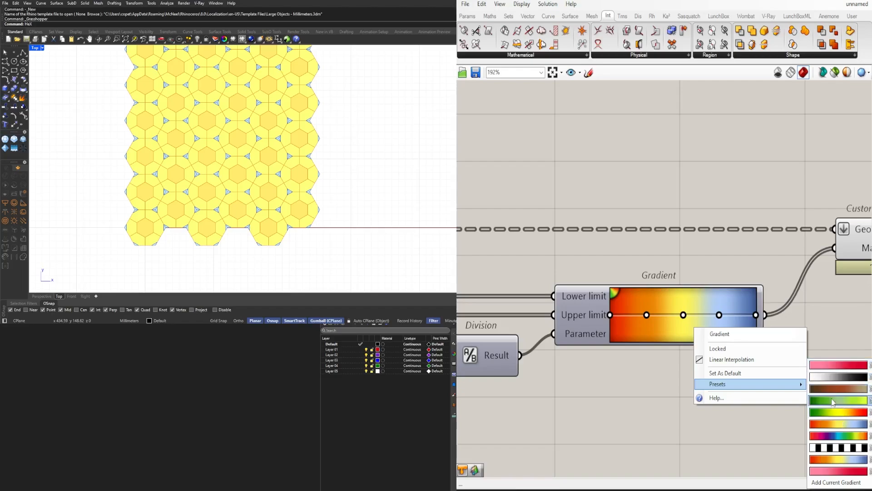
{"action": "left_click", "coordinate": [830, 405]}
- Apply the full-spectrum rainbow preset to the Gradient
{"action": "right_click_drag", "start_coordinate": [564, 327], "coordinate": [454, 327]}
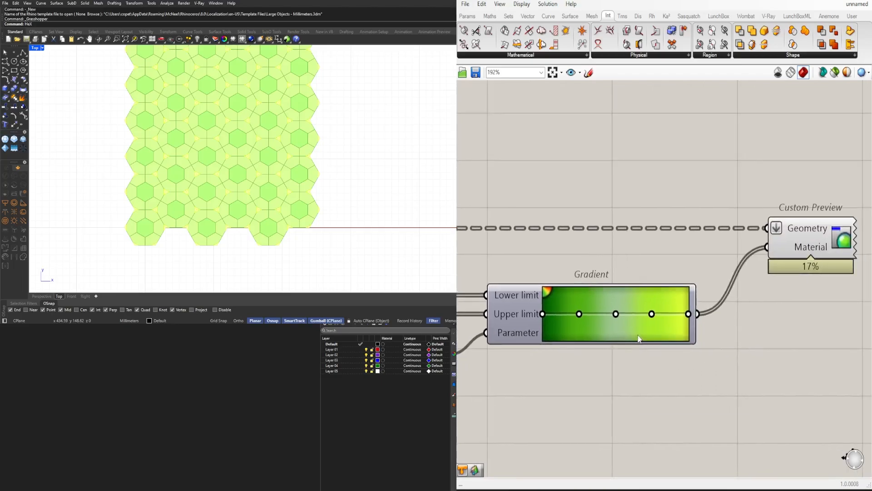
{"action": "right_click", "coordinate": [638, 337]}
{"action": "mouse_move", "coordinate": [671, 390]}
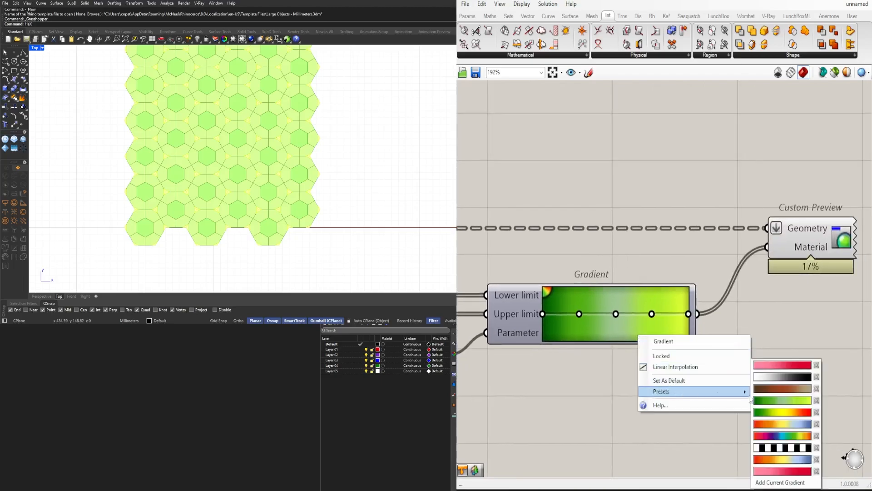
{"action": "left_click", "coordinate": [802, 435]}
- Review the component chain from the Gradient back to Point On Curve and forward to the Custom Preview
{"action": "right_click_drag", "start_coordinate": [539, 411], "coordinate": [781, 386]}
{"action": "right_click_drag", "start_coordinate": [522, 365], "coordinate": [799, 377]}
{"action": "right_click_drag", "start_coordinate": [473, 340], "coordinate": [745, 355]}
{"action": "scroll", "coordinate": [745, 355], "scroll_direction": "down", "scroll_amount": 4}
{"action": "right_click_drag", "start_coordinate": [566, 343], "coordinate": [721, 334]}
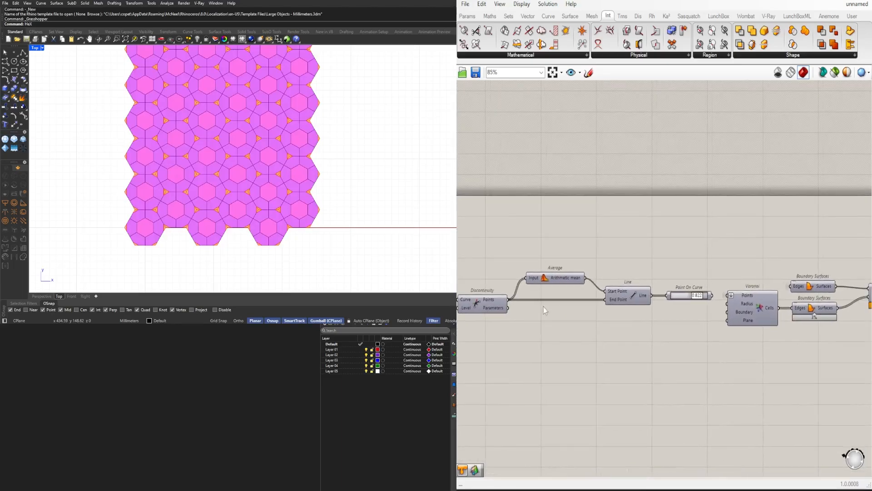
{"action": "scroll", "coordinate": [702, 285], "scroll_direction": "down", "scroll_amount": 2}
{"action": "scroll", "coordinate": [658, 293], "scroll_direction": "up", "scroll_amount": 6}
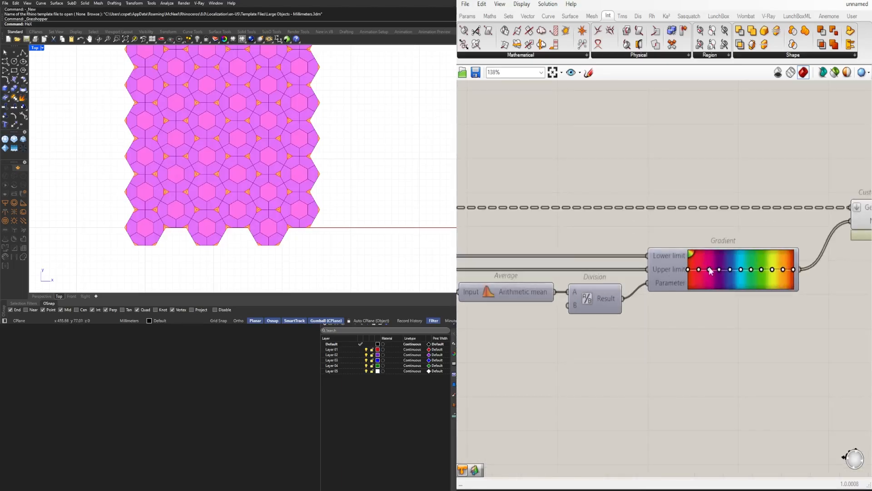
{"action": "scroll", "coordinate": [598, 268], "scroll_direction": "down", "scroll_amount": 4}
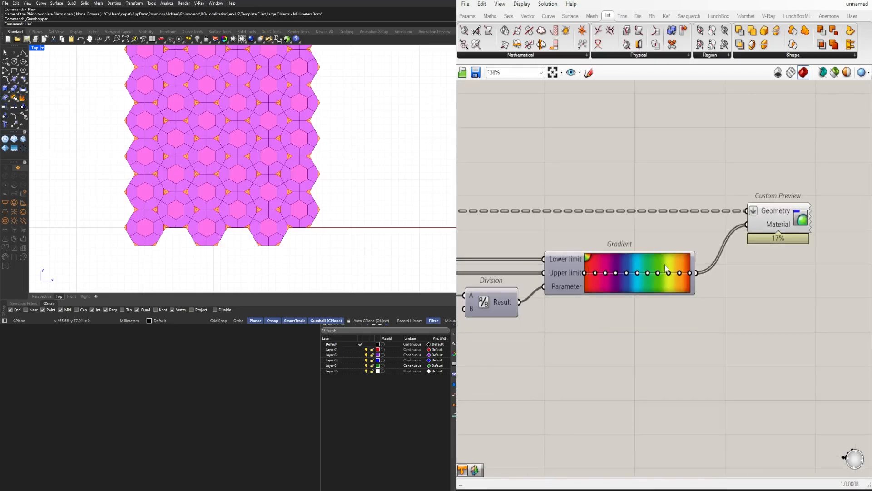
{"action": "scroll", "coordinate": [666, 268], "scroll_direction": "down", "scroll_amount": 2}
- Set the Point On Curve parameter to 0.511 and inspect the recolored hexagon pattern
{"action": "right_click_drag", "start_coordinate": [486, 283], "coordinate": [794, 297]}
{"action": "right_click_drag", "start_coordinate": [731, 284], "coordinate": [565, 285]}
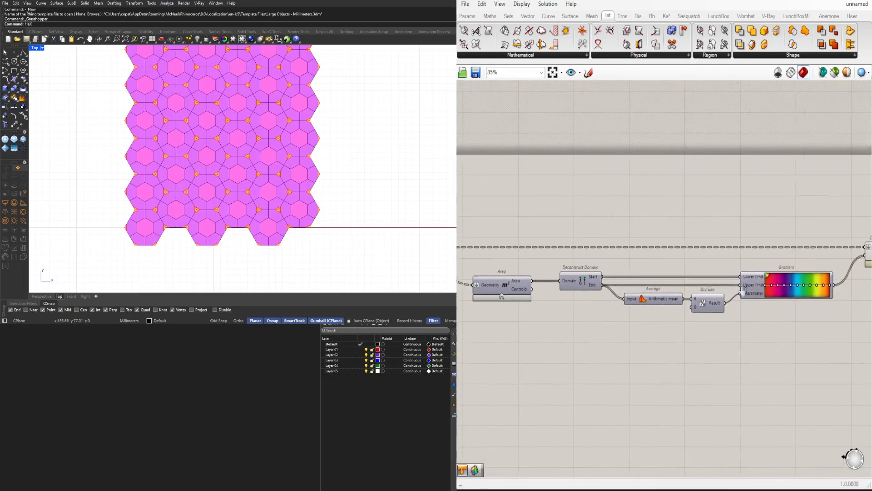
{"action": "scroll", "coordinate": [606, 272], "scroll_direction": "up", "scroll_amount": 3}
{"action": "right_click_drag", "start_coordinate": [777, 283], "coordinate": [869, 285]}
{"action": "scroll", "coordinate": [746, 273], "scroll_direction": "down", "scroll_amount": 6}
{"action": "scroll", "coordinate": [537, 261], "scroll_direction": "up", "scroll_amount": 4}
{"action": "right_click_drag", "start_coordinate": [537, 262], "coordinate": [729, 269]}
{"action": "right_click_drag", "start_coordinate": [565, 289], "coordinate": [849, 292]}
{"action": "scroll", "coordinate": [549, 290], "scroll_direction": "down", "scroll_amount": 2}
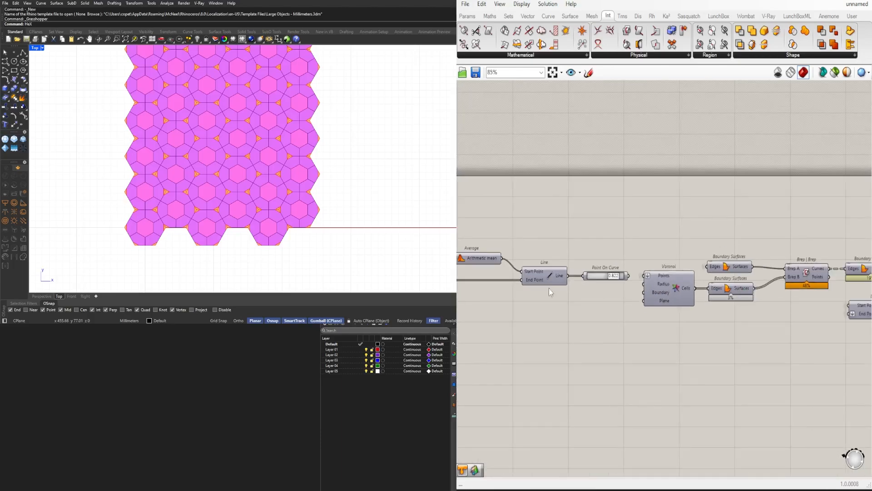
{"action": "scroll", "coordinate": [586, 275], "scroll_direction": "up", "scroll_amount": 5}
{"action": "left_click_drag", "start_coordinate": [667, 287], "coordinate": [651, 287]}
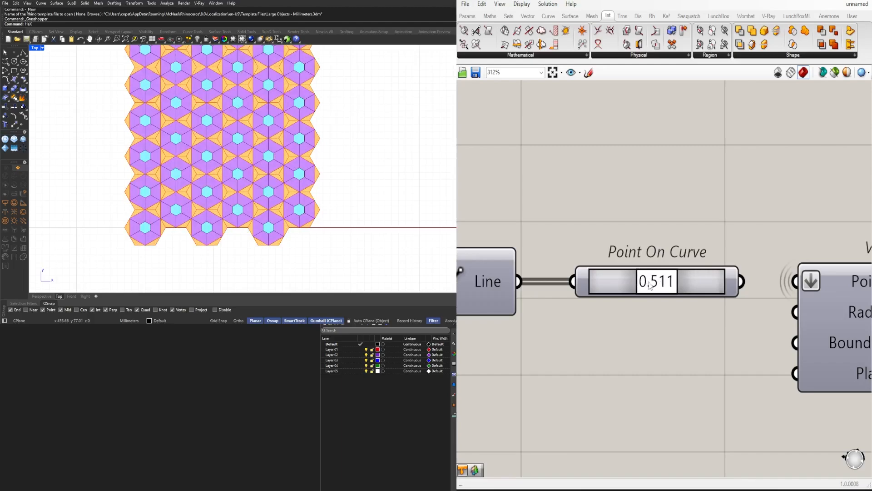
{"action": "scroll", "coordinate": [229, 168], "scroll_direction": "up", "scroll_amount": 3}
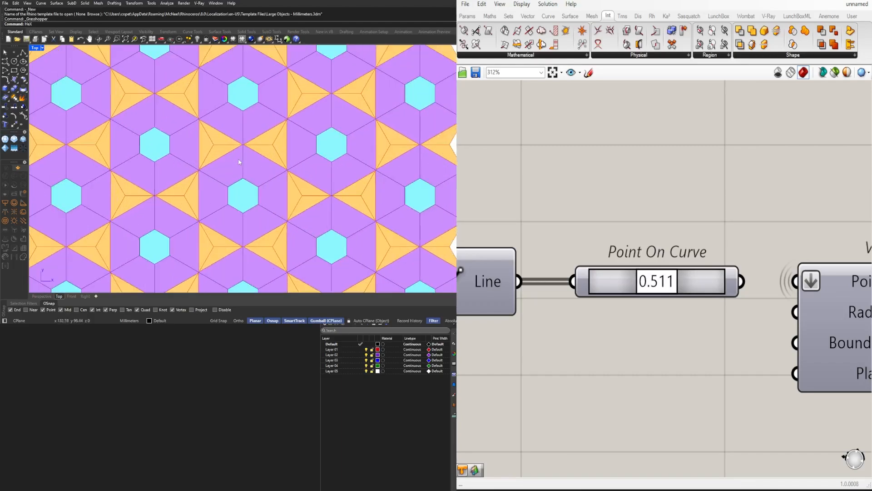
{"action": "scroll", "coordinate": [247, 197], "scroll_direction": "down", "scroll_amount": 5}
{"action": "scroll", "coordinate": [226, 107], "scroll_direction": "up", "scroll_amount": 5}
{"action": "scroll", "coordinate": [222, 187], "scroll_direction": "down", "scroll_amount": 7}
- Nudge the coloring chain from Area to Gradient closer together and align Custom Preview with the Move component
{"action": "scroll", "coordinate": [716, 196], "scroll_direction": "down", "scroll_amount": 5}
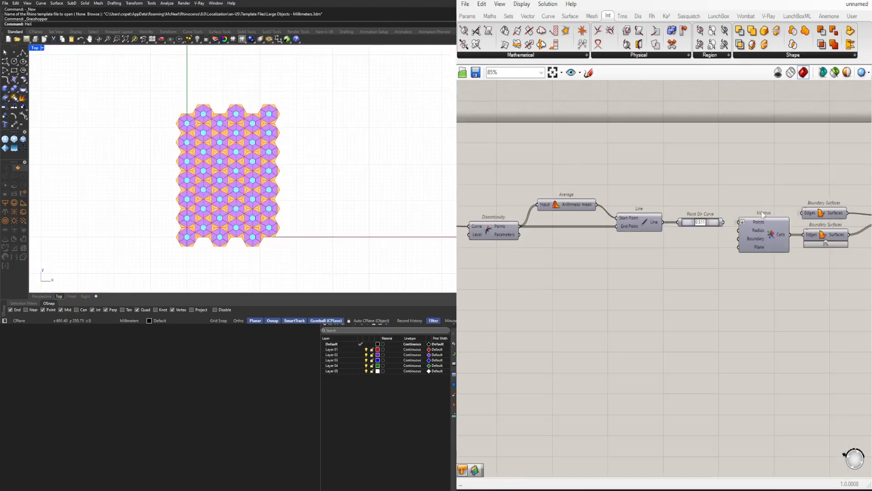
{"action": "right_click_drag", "start_coordinate": [718, 199], "coordinate": [581, 199]}
{"action": "scroll", "coordinate": [581, 199], "scroll_direction": "down", "scroll_amount": 3}
{"action": "right_click_drag", "start_coordinate": [736, 209], "coordinate": [613, 212]}
{"action": "left_click_drag", "start_coordinate": [804, 268], "coordinate": [564, 220]}
{"action": "scroll", "coordinate": [580, 206], "scroll_direction": "up", "scroll_amount": 3}
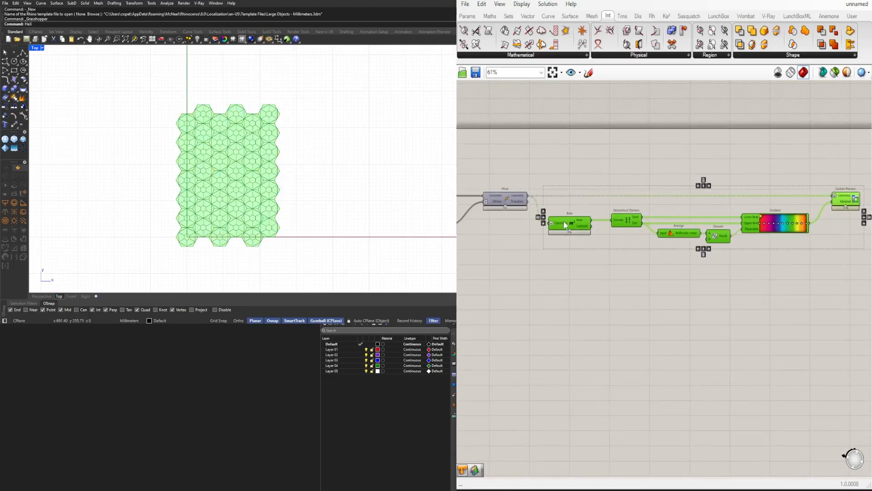
{"action": "left_click", "coordinate": [802, 180]}
{"action": "right_click_drag", "start_coordinate": [795, 270], "coordinate": [765, 265]}
{"action": "left_click_drag", "start_coordinate": [751, 279], "coordinate": [535, 214]}
{"action": "left_click", "coordinate": [812, 182]}
{"action": "left_click_drag", "start_coordinate": [822, 196], "coordinate": [820, 192]}
{"action": "left_click", "coordinate": [806, 167]}
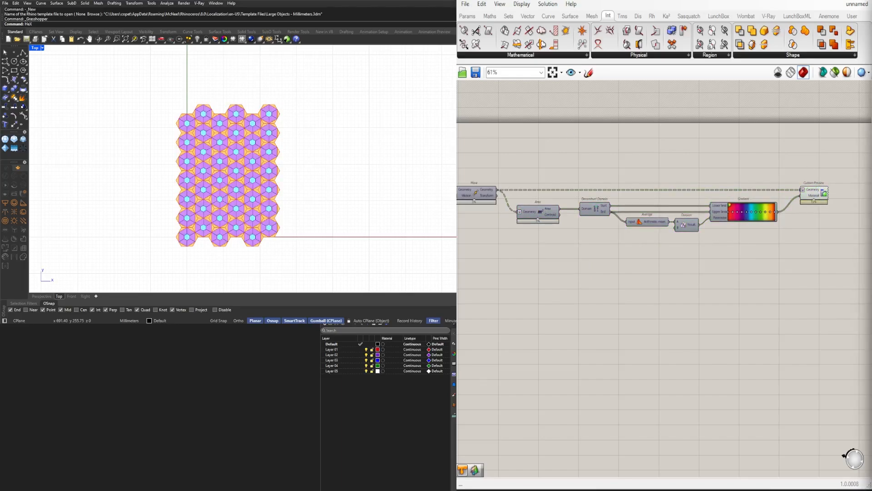
- Select the entire definition and shift it slightly on the canvas
{"action": "scroll", "coordinate": [663, 321], "scroll_direction": "down", "scroll_amount": 5}
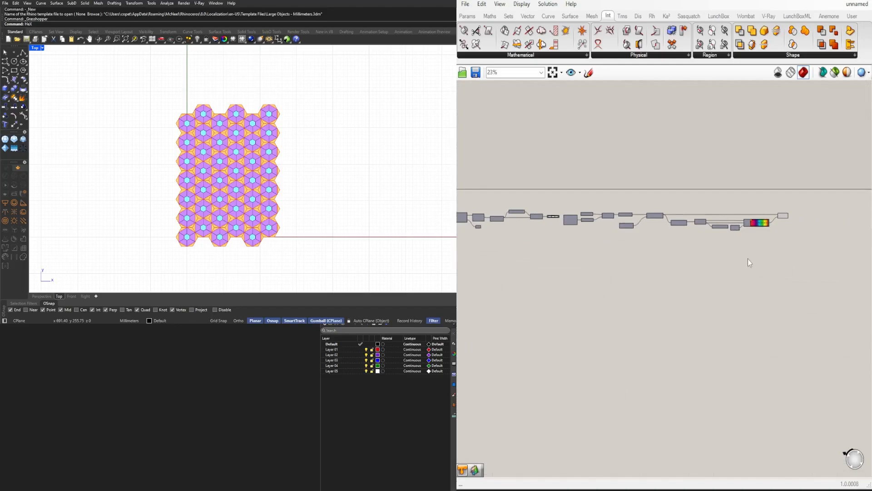
{"action": "left_click_drag", "start_coordinate": [791, 298], "coordinate": [474, 209]}
{"action": "right_click_drag", "start_coordinate": [475, 229], "coordinate": [611, 234]}
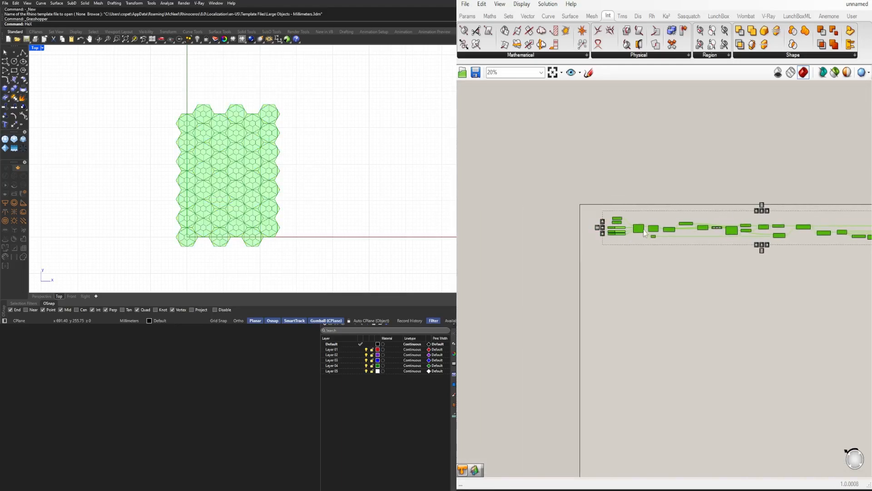
{"action": "left_click_drag", "start_coordinate": [644, 232], "coordinate": [630, 243]}
{"action": "scroll", "coordinate": [631, 253], "scroll_direction": "down", "scroll_amount": 2}
{"action": "left_click_drag", "start_coordinate": [831, 285], "coordinate": [565, 269]}
{"action": "left_click", "coordinate": [611, 228]}
- Enable the preview of Point On Curve and view its points inside the first hexagon
{"action": "scroll", "coordinate": [656, 188], "scroll_direction": "up", "scroll_amount": 9}
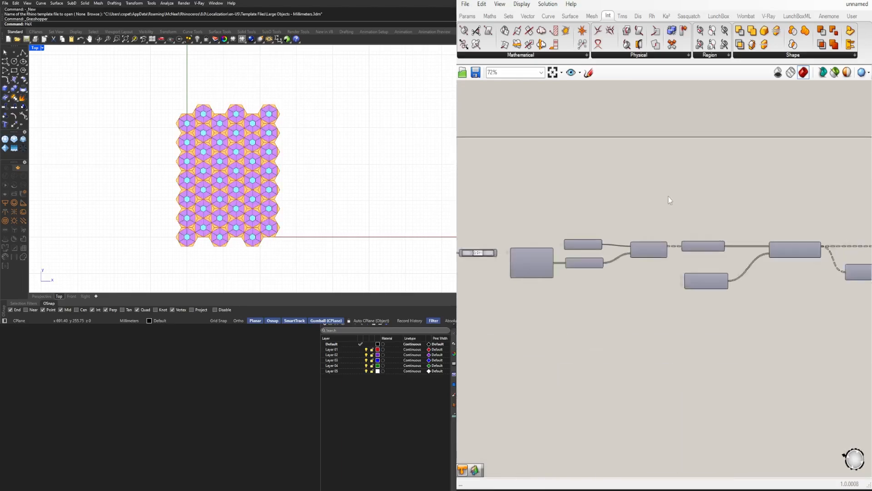
{"action": "scroll", "coordinate": [650, 236], "scroll_direction": "up", "scroll_amount": 3}
{"action": "right_click_drag", "start_coordinate": [541, 317], "coordinate": [743, 307]}
{"action": "right_click_drag", "start_coordinate": [569, 268], "coordinate": [620, 271]}
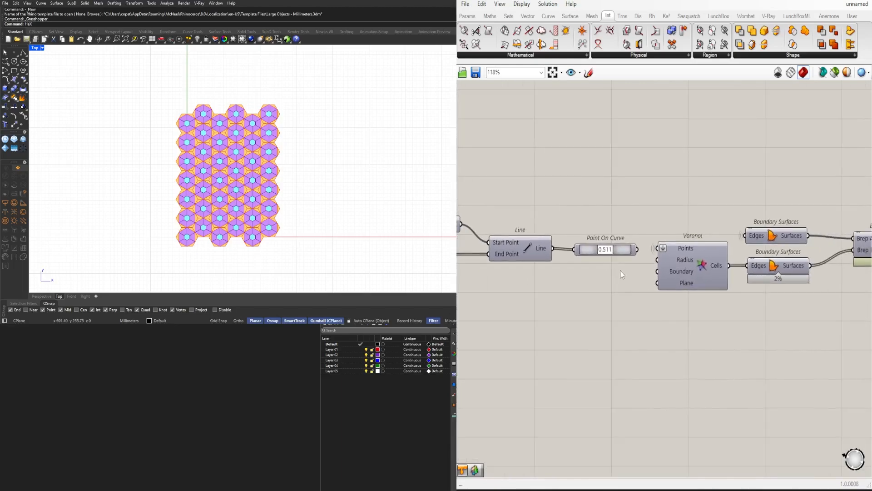
{"action": "left_click", "coordinate": [625, 251]}
{"action": "middle_click", "coordinate": [619, 249]}
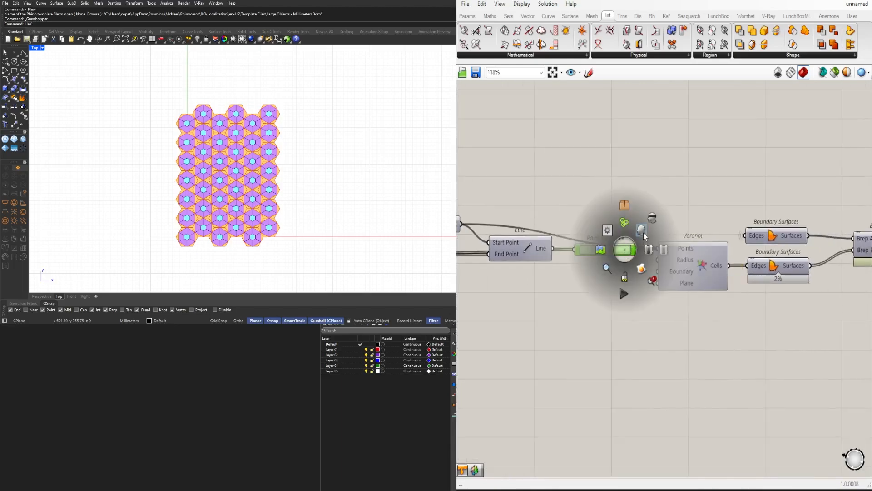
{"action": "scroll", "coordinate": [188, 237], "scroll_direction": "up", "scroll_amount": 10}
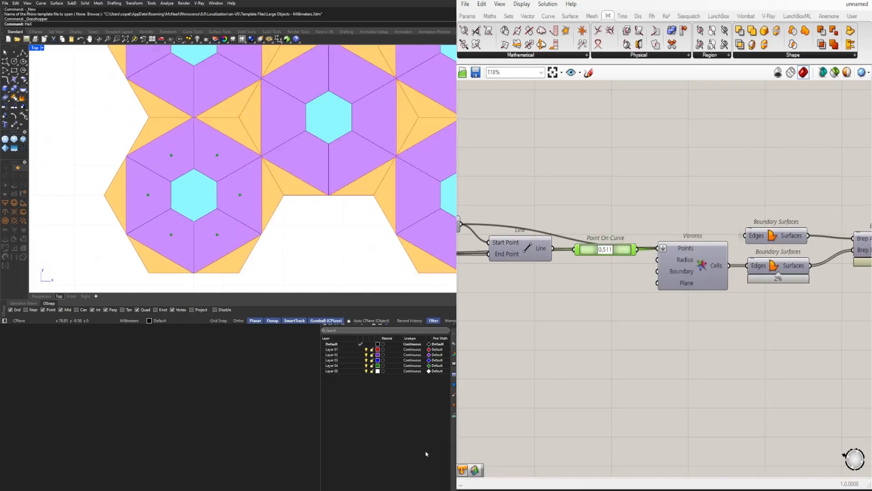
{"action": "right_click_drag", "start_coordinate": [625, 251], "coordinate": [633, 192]}
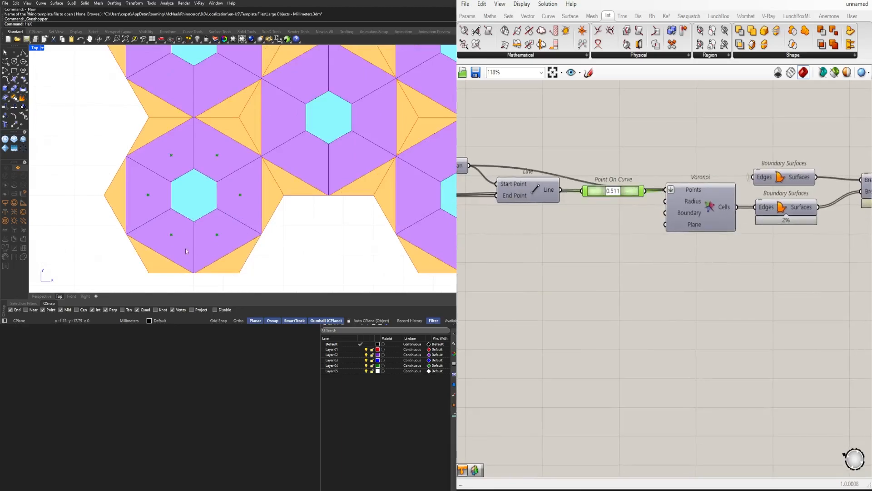
- Add a List Item component below Voronoi and feed its List input from Point On Curve
{"action": "double_click", "coordinate": [666, 325]}
{"action": "type", "text": "ite"}
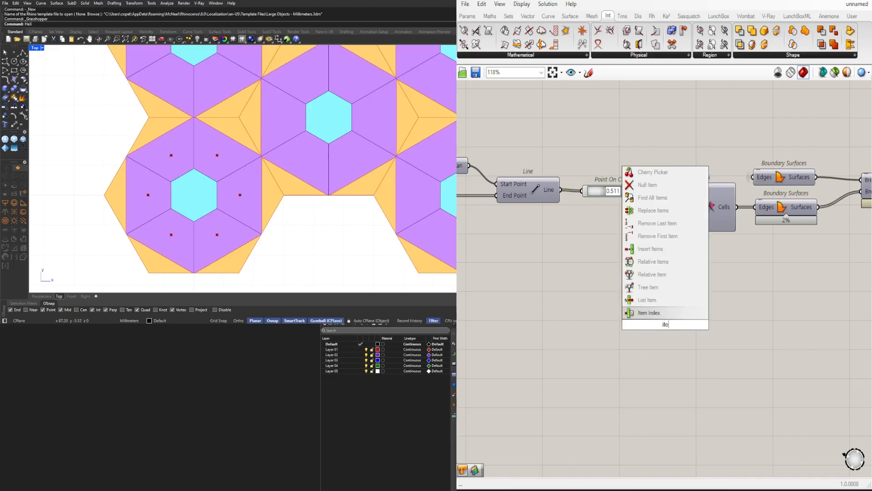
{"action": "type", "text": "m"}
{"action": "left_click", "coordinate": [647, 299]}
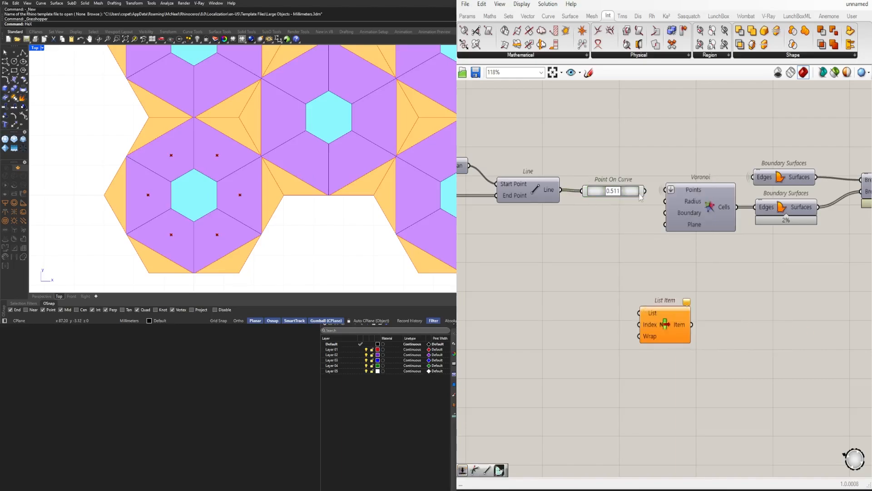
{"action": "left_click_drag", "start_coordinate": [645, 191], "coordinate": [700, 294]}
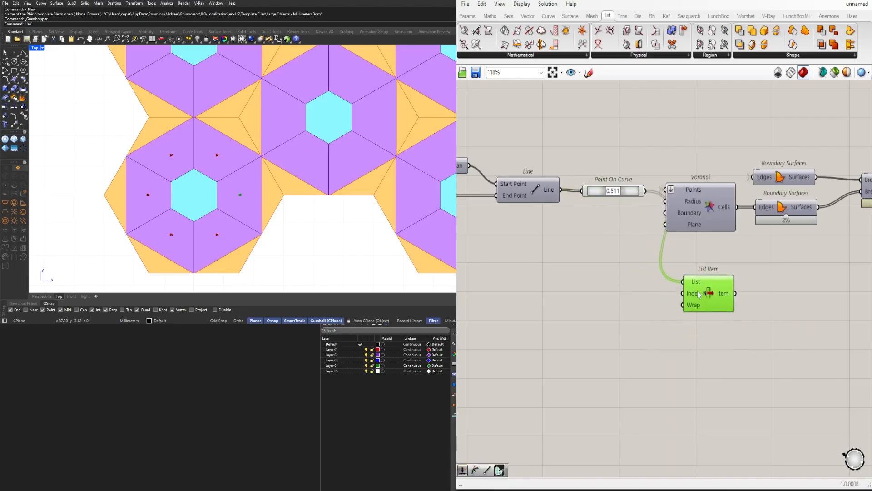
- Extend List Item to six outputs, from i through +5
{"action": "scroll", "coordinate": [727, 298], "scroll_direction": "up", "scroll_amount": 5}
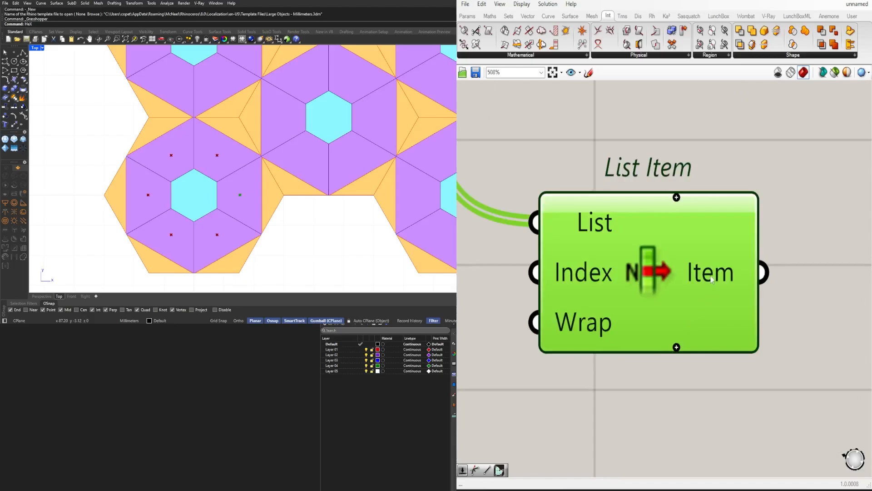
{"action": "left_click", "coordinate": [676, 348]}
{"action": "left_click", "coordinate": [676, 350]}
{"action": "left_click", "coordinate": [677, 364]}
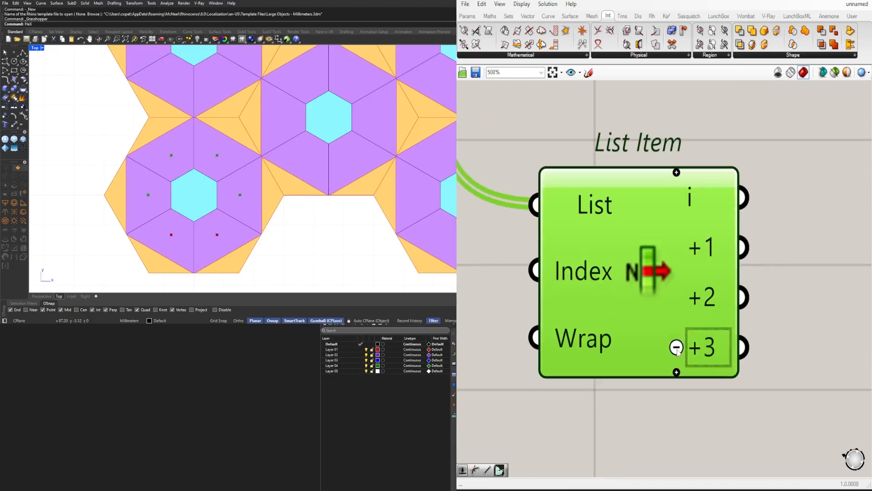
{"action": "left_click", "coordinate": [676, 375]}
{"action": "left_click", "coordinate": [676, 396]}
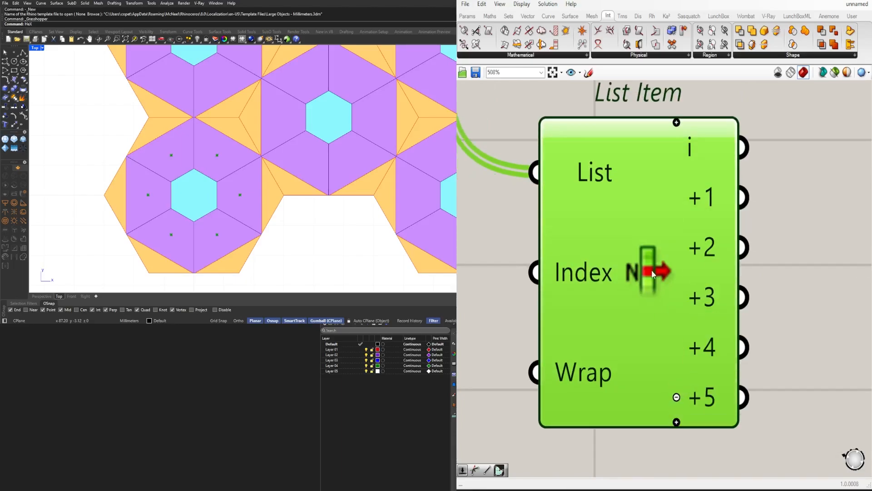
{"action": "scroll", "coordinate": [658, 312], "scroll_direction": "down", "scroll_amount": 2}
{"action": "left_click", "coordinate": [671, 360]}
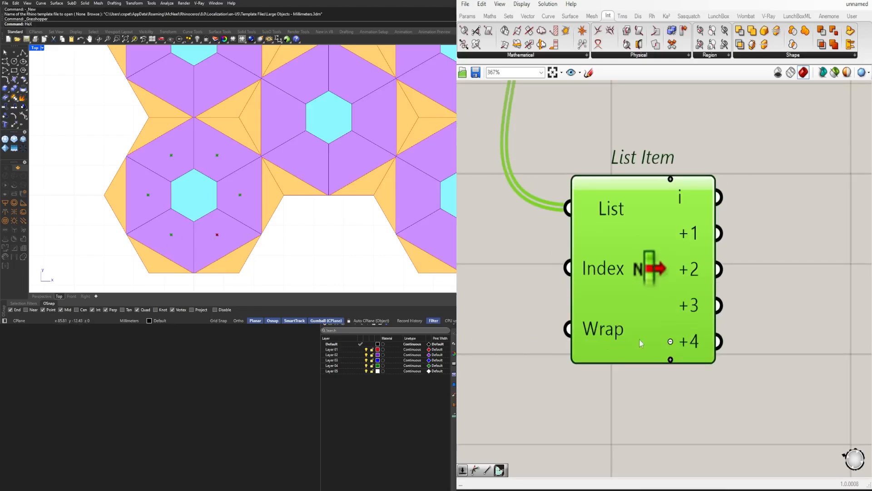
{"action": "left_click", "coordinate": [671, 361]}
{"action": "scroll", "coordinate": [758, 320], "scroll_direction": "down", "scroll_amount": 6}
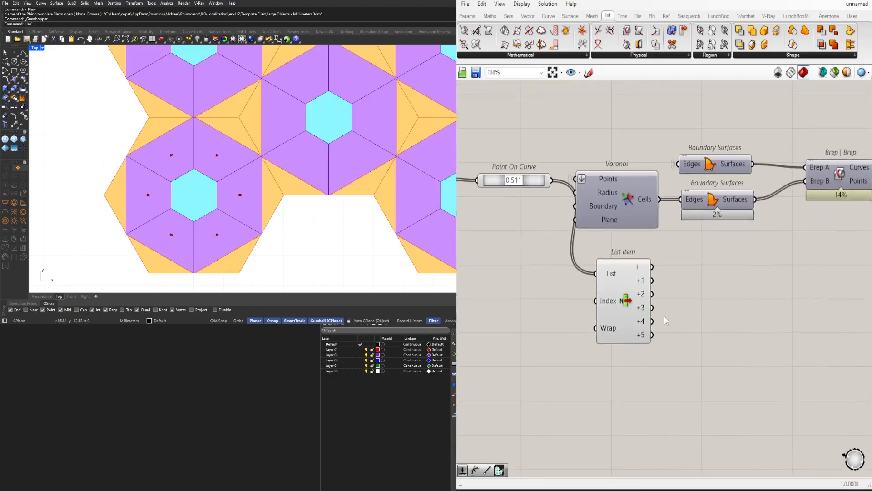
- Add an Average component beside List Item and connect outputs i and +1 to its input
{"action": "double_click", "coordinate": [705, 307]}
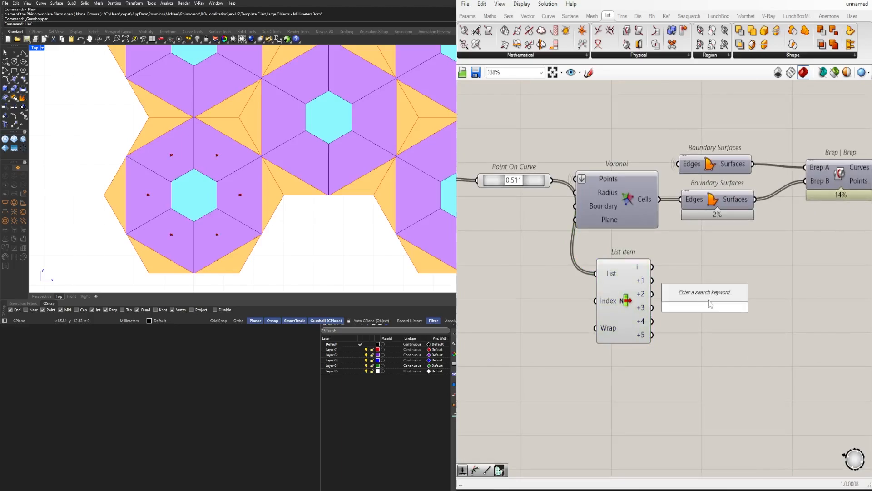
{"action": "type", "text": "average"}
{"action": "key", "text": "Return"}
{"action": "scroll", "coordinate": [656, 285], "scroll_direction": "up", "scroll_amount": 2}
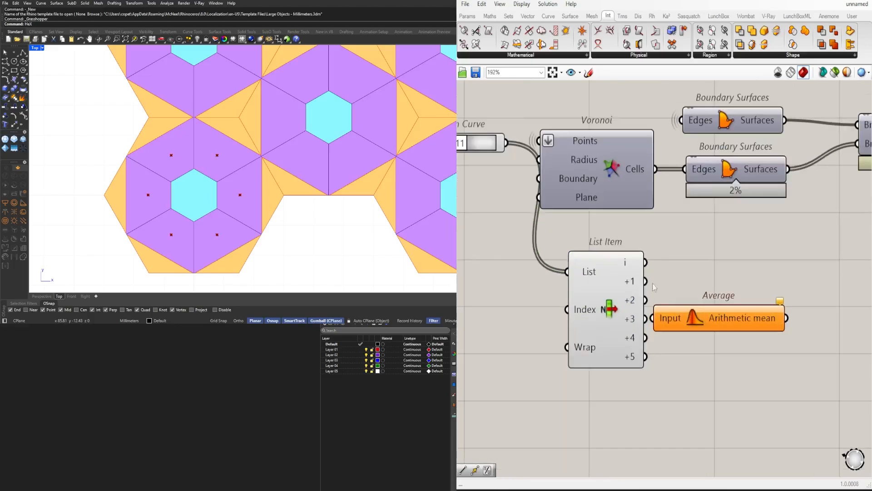
{"action": "left_click_drag", "start_coordinate": [696, 319], "coordinate": [741, 271]}
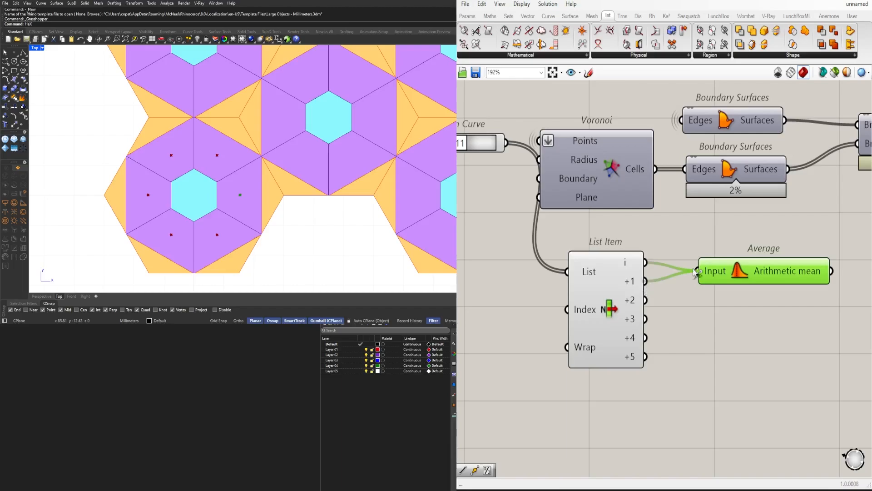
{"action": "left_click_drag", "start_coordinate": [765, 271], "coordinate": [686, 271]}
- Duplicate the Average component below the first and connect List Item outputs +3 and +4 to its input
{"action": "left_click_drag", "start_coordinate": [732, 276], "coordinate": [753, 344]}
{"action": "left_click_drag", "start_coordinate": [695, 329], "coordinate": [699, 331]}
{"action": "left_click", "coordinate": [656, 357]}
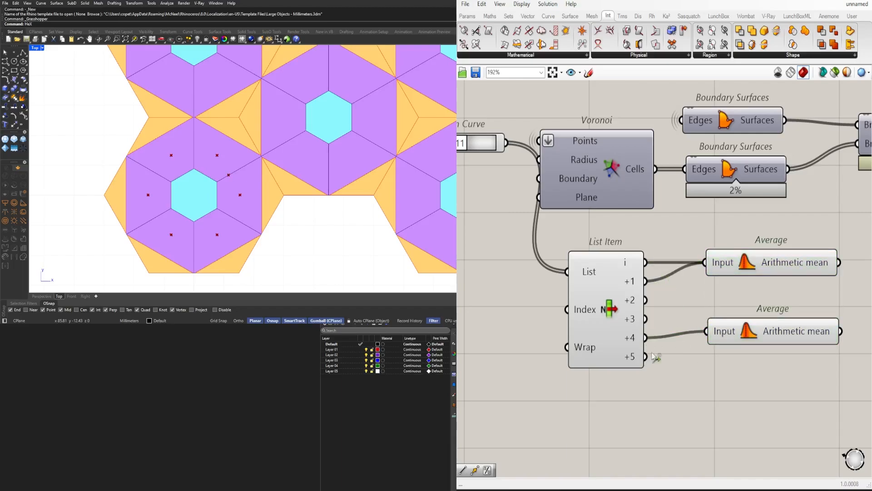
{"action": "mouse_move", "coordinate": [763, 332]}
{"action": "left_mouse_down"}
{"action": "mouse_move", "coordinate": [752, 345]}
{"action": "mouse_move", "coordinate": [770, 327]}
{"action": "left_mouse_up"}
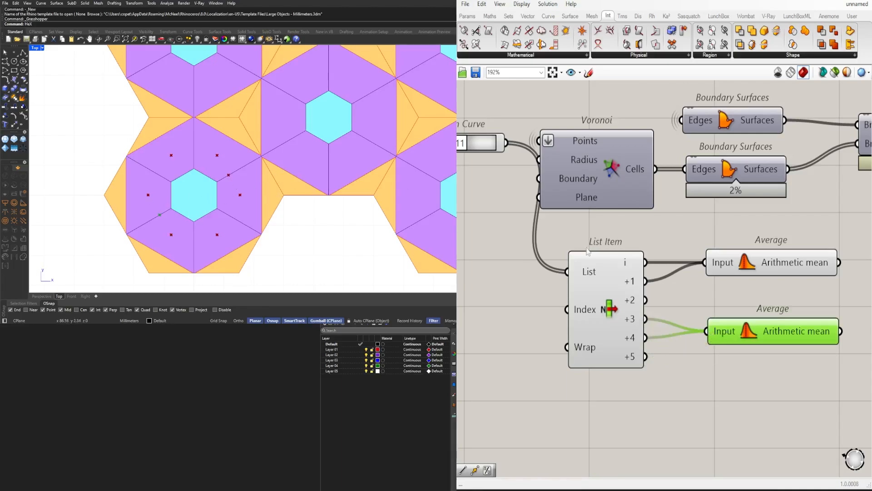
- Shift Voronoi and all downstream components away from Point On Curve to open a gap in the chain
{"action": "scroll", "coordinate": [587, 251], "scroll_direction": "down", "scroll_amount": 3}
{"action": "left_click", "coordinate": [612, 301]}
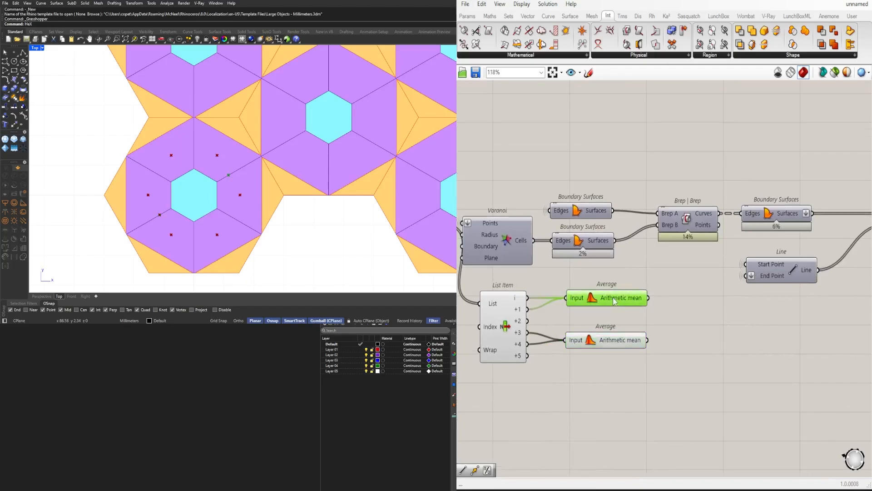
{"action": "scroll", "coordinate": [614, 301], "scroll_direction": "down", "scroll_amount": 10}
{"action": "left_click_drag", "start_coordinate": [786, 303], "coordinate": [624, 262]}
{"action": "scroll", "coordinate": [621, 283], "scroll_direction": "up", "scroll_amount": 9}
{"action": "left_click_drag", "start_coordinate": [704, 215], "coordinate": [736, 285], "text": "shift"}
{"action": "left_click", "coordinate": [702, 327]}
- Place List Item and its two Average components in the gap between Point On Curve and Voronoi
{"action": "left_click_drag", "start_coordinate": [664, 392], "coordinate": [516, 313]}
{"action": "left_click_drag", "start_coordinate": [537, 365], "coordinate": [526, 322]}
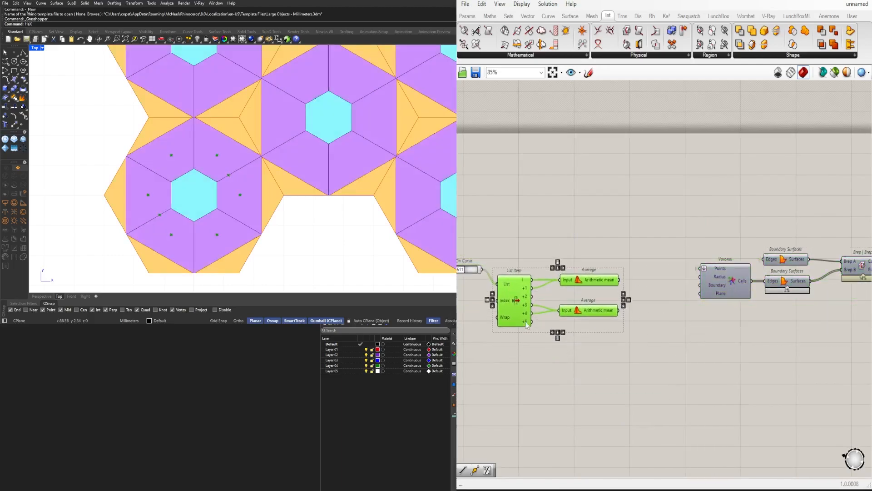
{"action": "left_click", "coordinate": [627, 276]}
- Add both Average outputs to the Voronoi Points input alongside its existing connections and inspect the pattern
{"action": "scroll", "coordinate": [629, 276], "scroll_direction": "up", "scroll_amount": 3}
{"action": "left_click_drag", "start_coordinate": [745, 267], "coordinate": [748, 266]}
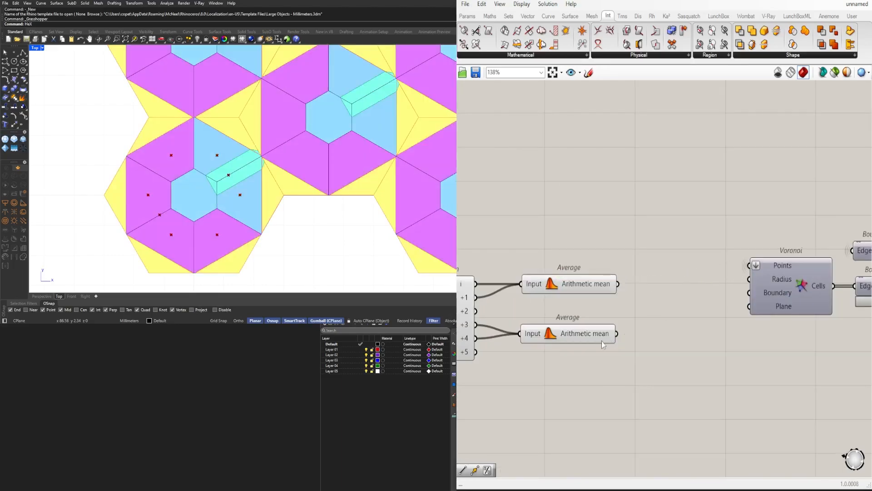
{"action": "left_click_drag", "start_coordinate": [617, 334], "coordinate": [748, 266]}
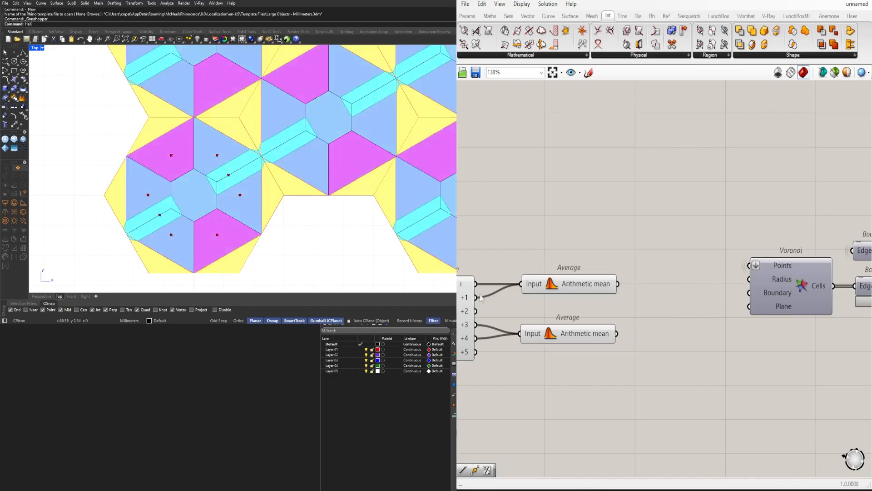
{"action": "scroll", "coordinate": [188, 180], "scroll_direction": "down", "scroll_amount": 5}
{"action": "scroll", "coordinate": [189, 180], "scroll_direction": "down", "scroll_amount": 2}
{"action": "scroll", "coordinate": [182, 191], "scroll_direction": "up", "scroll_amount": 5}
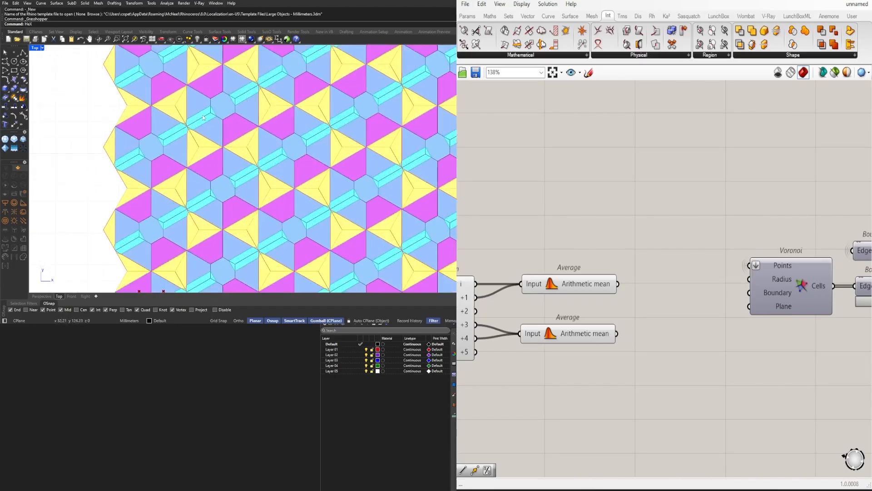
{"action": "scroll", "coordinate": [194, 196], "scroll_direction": "down", "scroll_amount": 2}
{"action": "scroll", "coordinate": [651, 282], "scroll_direction": "down", "scroll_amount": 3}
{"action": "scroll", "coordinate": [736, 318], "scroll_direction": "up", "scroll_amount": 6}
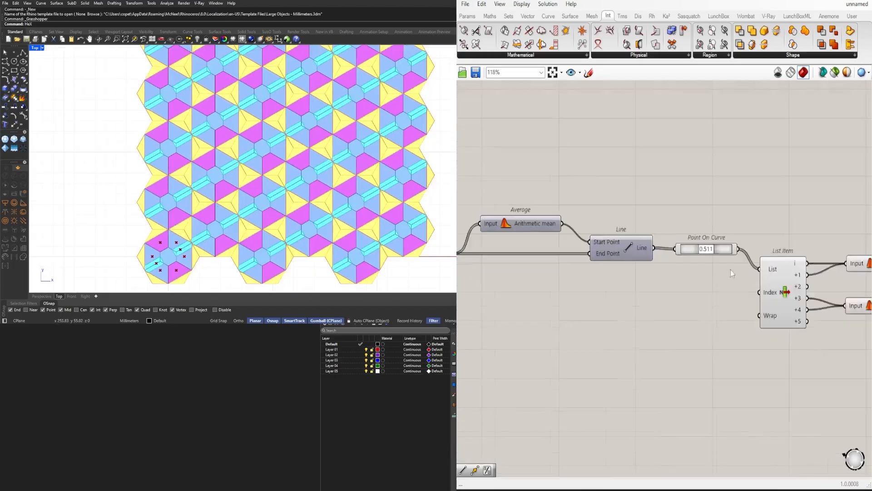
- Set the Point On Curve parameter to 0.717 and inspect the updated tiling
{"action": "left_click_drag", "start_coordinate": [700, 231], "coordinate": [731, 236]}
{"action": "scroll", "coordinate": [380, 168], "scroll_direction": "up", "scroll_amount": 5}
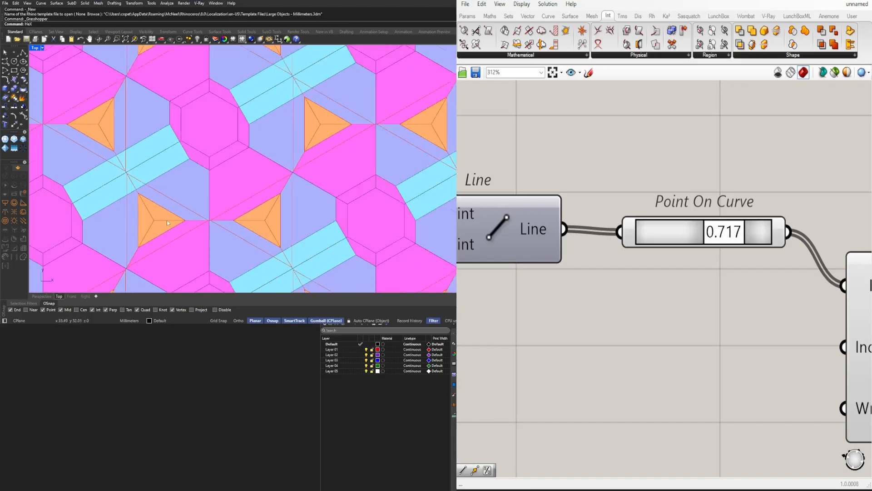
{"action": "scroll", "coordinate": [318, 195], "scroll_direction": "down", "scroll_amount": 6}
{"action": "scroll", "coordinate": [299, 207], "scroll_direction": "up", "scroll_amount": 3}
{"action": "scroll", "coordinate": [589, 252], "scroll_direction": "down", "scroll_amount": 5}
{"action": "scroll", "coordinate": [692, 281], "scroll_direction": "up", "scroll_amount": 3}
- Select the two Average components to check which midpoints they contribute to the tiling pattern
{"action": "right_click_drag", "start_coordinate": [693, 282], "coordinate": [433, 309]}
{"action": "left_click", "coordinate": [622, 273]}
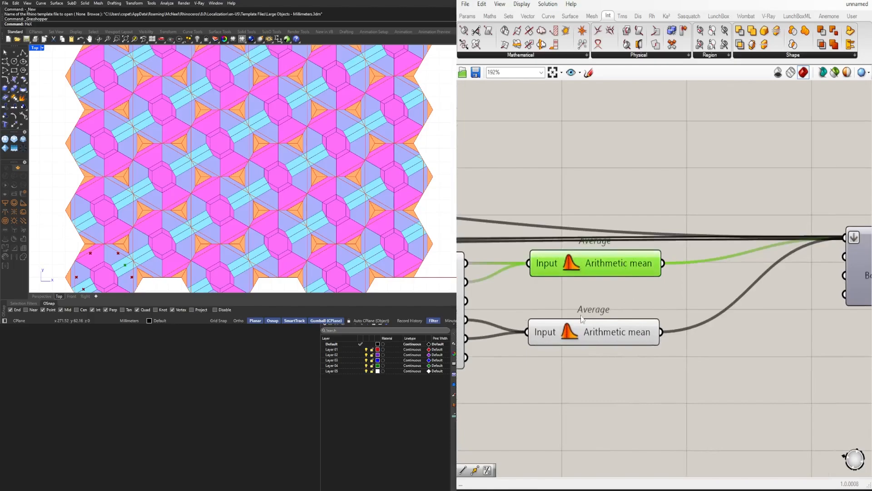
{"action": "left_click", "coordinate": [628, 326], "text": "shift"}
{"action": "right_click_drag", "start_coordinate": [699, 342], "coordinate": [689, 241]}
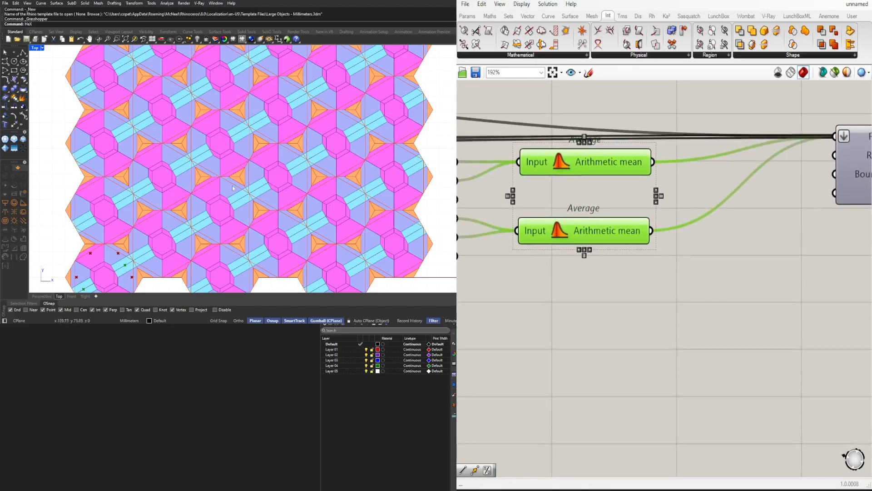
{"action": "scroll", "coordinate": [179, 193], "scroll_direction": "down", "scroll_amount": 8}
{"action": "left_click", "coordinate": [729, 308]}
{"action": "scroll", "coordinate": [730, 311], "scroll_direction": "down", "scroll_amount": 3}
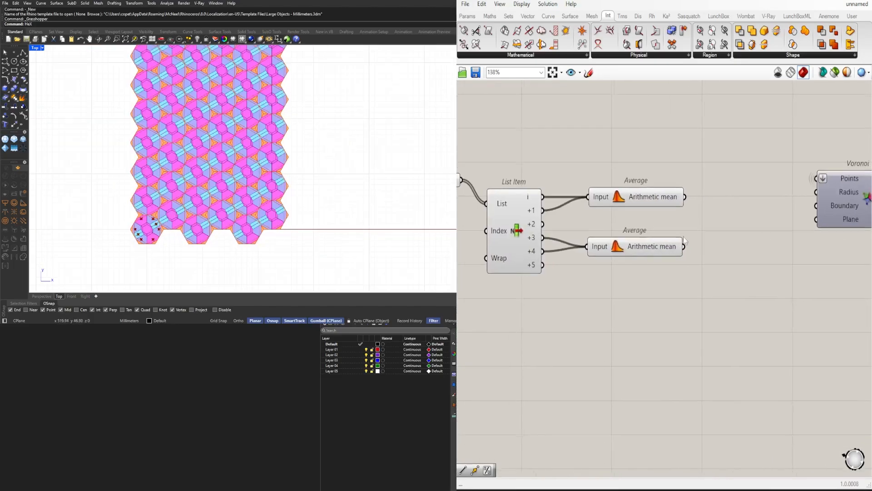
- Space the two Averages apart and insert a duplicate between them fed by List Item outputs +1 and +2
{"action": "left_click_drag", "start_coordinate": [642, 254], "coordinate": [641, 254]}
{"action": "left_click_drag", "start_coordinate": [643, 251], "coordinate": [663, 299]}
{"action": "left_click_drag", "start_coordinate": [635, 202], "coordinate": [656, 222]}
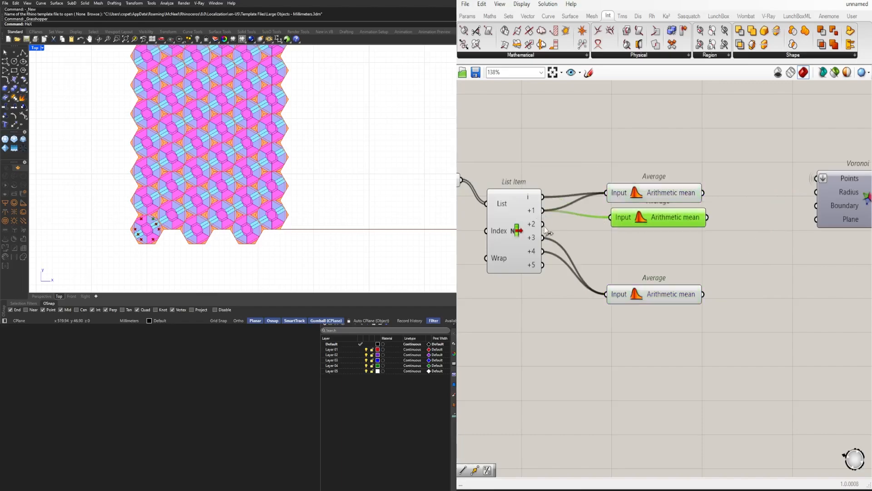
{"action": "left_click_drag", "start_coordinate": [653, 219], "coordinate": [652, 220]}
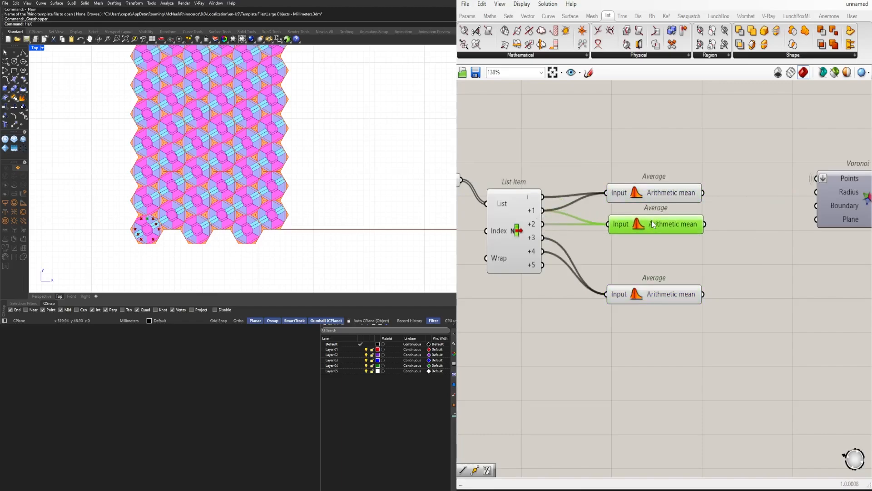
- Duplicate the middle Average component and feed the copy with List Item outputs +2 and +3
{"action": "scroll", "coordinate": [639, 235], "scroll_direction": "up", "scroll_amount": 2}
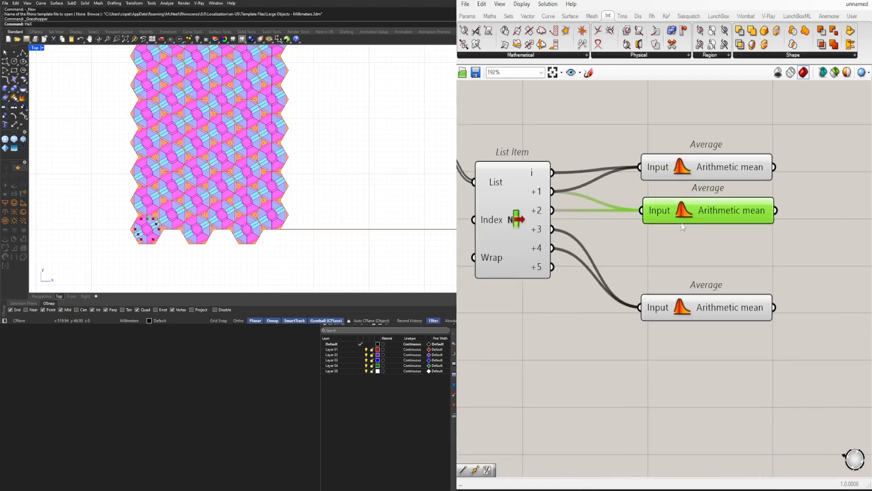
{"action": "scroll", "coordinate": [695, 224], "scroll_direction": "up", "scroll_amount": 2}
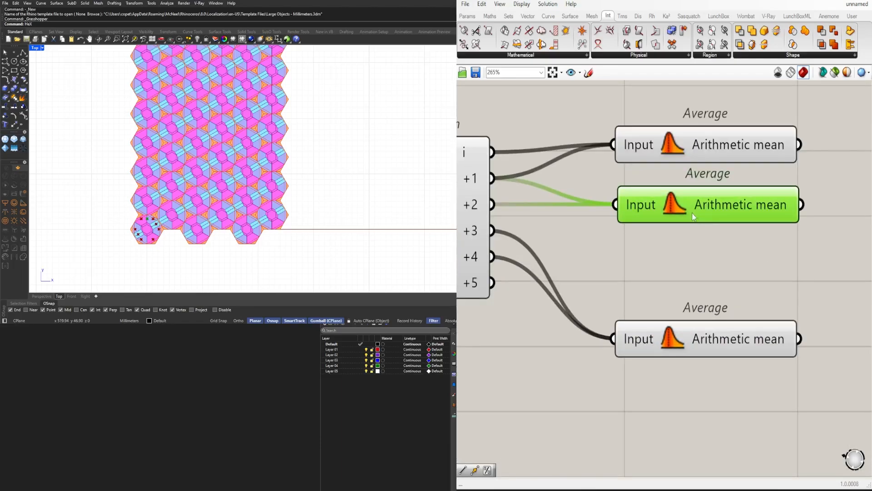
{"action": "left_click_drag", "start_coordinate": [696, 253], "coordinate": [696, 256], "text": "alt"}
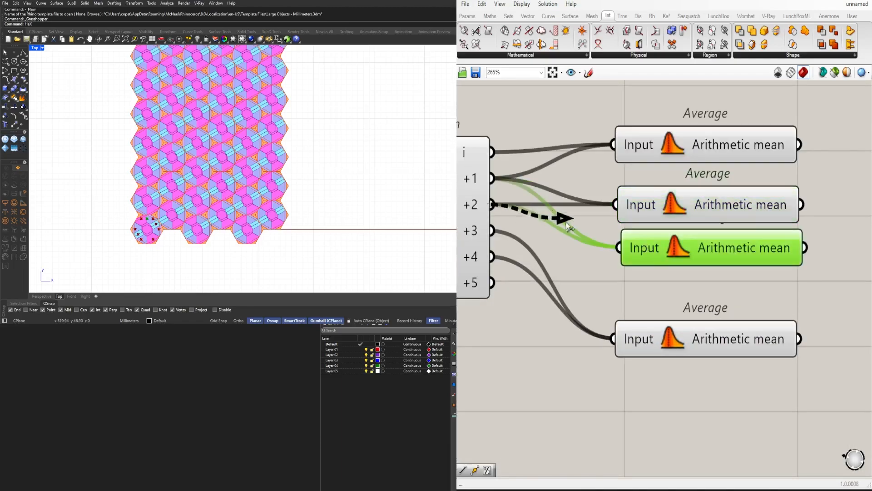
{"action": "left_click_drag", "start_coordinate": [568, 226], "coordinate": [619, 247]}
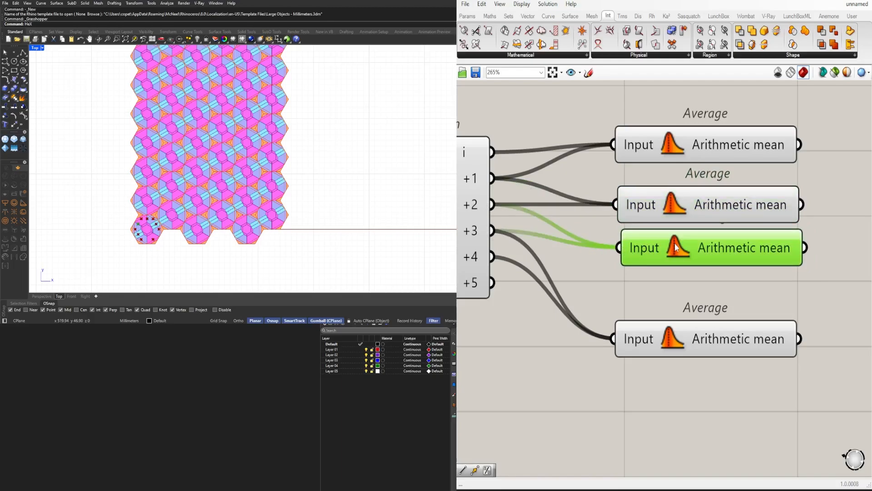
- Duplicate the lowest Average component and rewire the copy to List Item outputs +4 and +5
{"action": "left_click_drag", "start_coordinate": [676, 334], "coordinate": [694, 346]}
{"action": "left_click_drag", "start_coordinate": [493, 256], "coordinate": [624, 348]}
{"action": "left_click_drag", "start_coordinate": [494, 284], "coordinate": [625, 352], "text": "shift"}
{"action": "scroll", "coordinate": [648, 364], "scroll_direction": "down", "scroll_amount": 2}
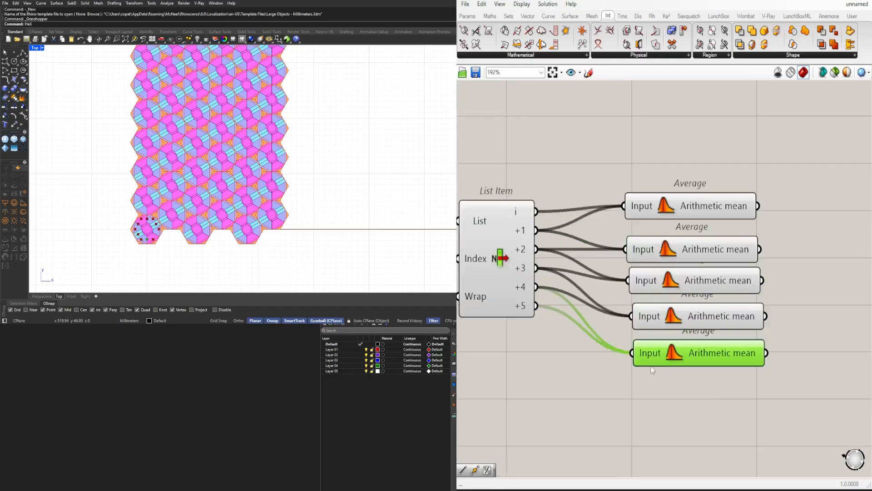
- Add the five Average components to the selection one after another to check their midpoints in the hexagon
{"action": "right_click_drag", "start_coordinate": [702, 384], "coordinate": [684, 351]}
{"action": "left_click", "coordinate": [685, 352]}
{"action": "left_click", "coordinate": [651, 184]}
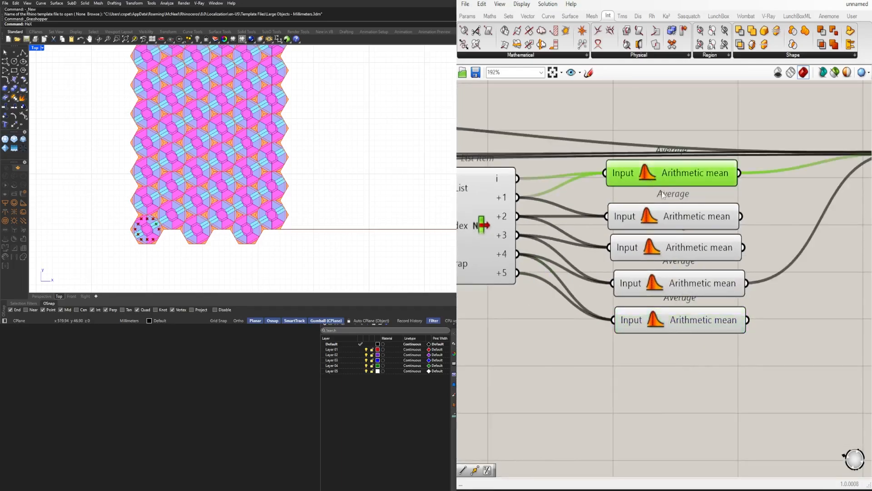
{"action": "scroll", "coordinate": [663, 196], "scroll_direction": "up", "scroll_amount": 1}
{"action": "left_click", "coordinate": [665, 217], "text": "shift"}
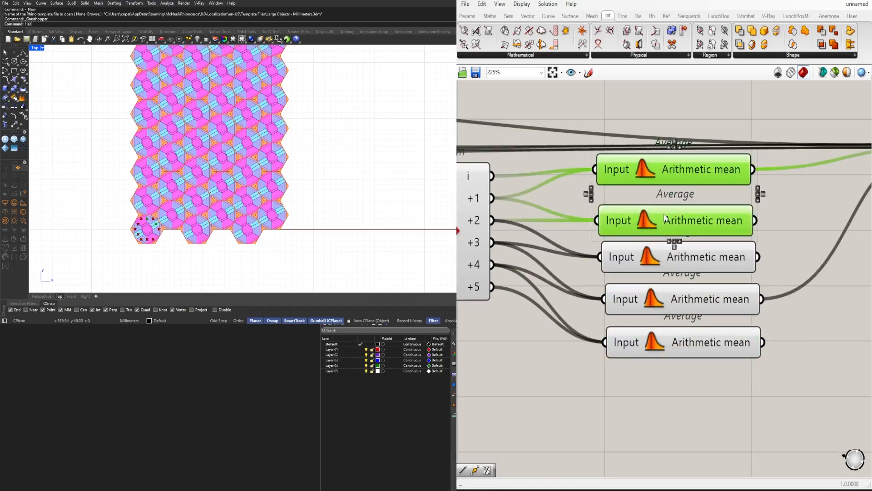
{"action": "left_click", "coordinate": [663, 261], "text": "shift"}
{"action": "left_click", "coordinate": [668, 307], "text": "shift"}
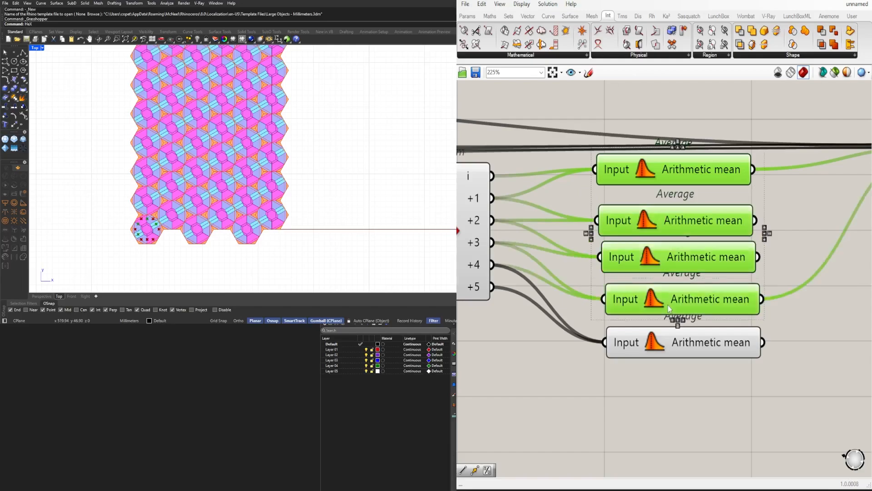
{"action": "left_click", "coordinate": [675, 358], "text": "shift"}
{"action": "scroll", "coordinate": [673, 356], "scroll_direction": "down", "scroll_amount": 5}
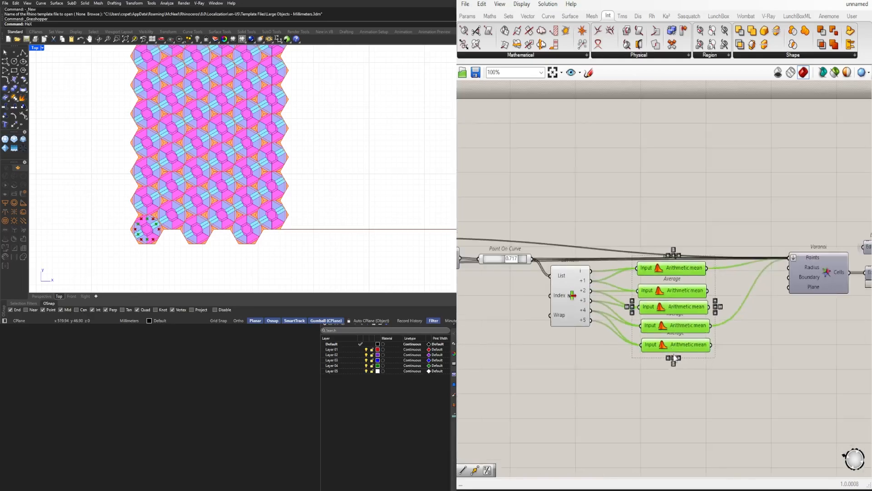
- Duplicate the last Average below the others and feed the sixth one with List Item outputs +5 and i
{"action": "left_click", "coordinate": [683, 356]}
{"action": "left_click_drag", "start_coordinate": [675, 354], "coordinate": [674, 371], "text": "alt"}
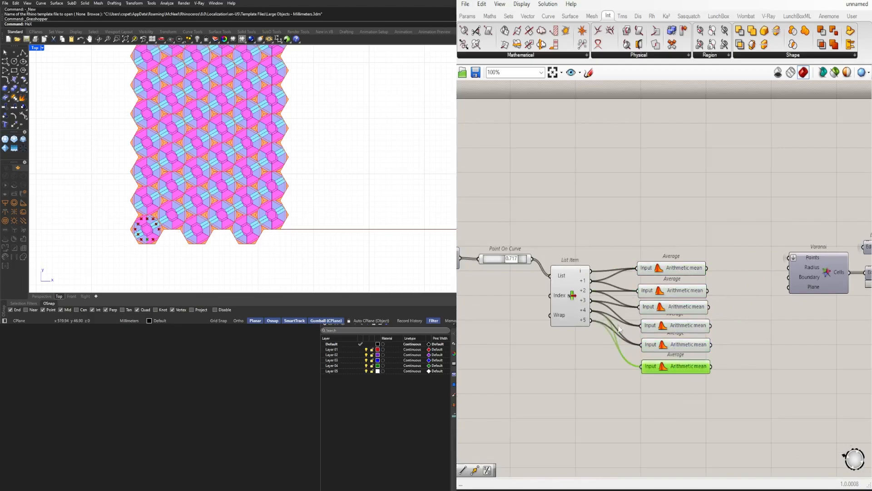
{"action": "scroll", "coordinate": [598, 314], "scroll_direction": "up", "scroll_amount": 4}
{"action": "left_click_drag", "start_coordinate": [585, 324], "coordinate": [680, 413]}
{"action": "left_click_drag", "start_coordinate": [585, 231], "coordinate": [682, 413], "text": "shift"}
{"action": "right_click_drag", "start_coordinate": [770, 387], "coordinate": [662, 359]}
{"action": "left_click", "coordinate": [717, 386]}
{"action": "scroll", "coordinate": [718, 387], "scroll_direction": "down", "scroll_amount": 2}
{"action": "right_click_drag", "start_coordinate": [759, 409], "coordinate": [690, 390]}
{"action": "left_click_drag", "start_coordinate": [682, 426], "coordinate": [635, 398]}
{"action": "scroll", "coordinate": [654, 312], "scroll_direction": "up", "scroll_amount": 3}
{"action": "scroll", "coordinate": [686, 311], "scroll_direction": "down", "scroll_amount": 3}
{"action": "scroll", "coordinate": [661, 298], "scroll_direction": "up", "scroll_amount": 2}
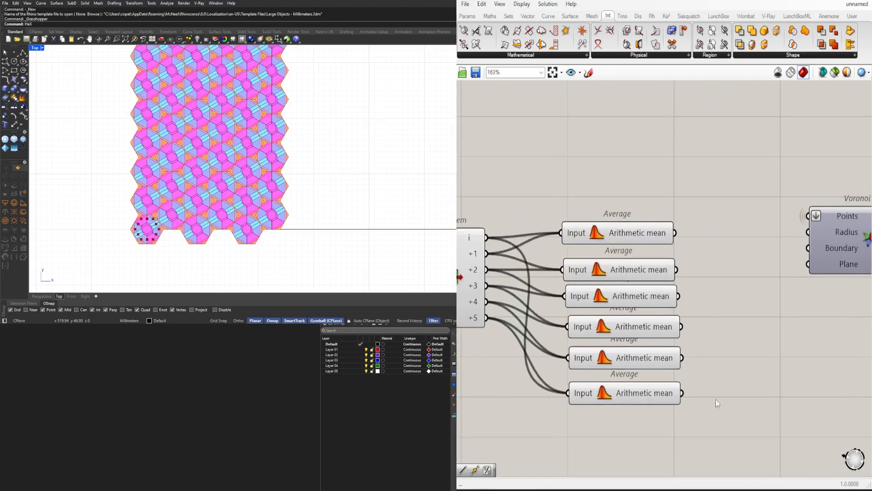
- Replace the Voronoi Points input with the outputs of all six Average components
{"action": "double_click", "coordinate": [739, 337]}
{"action": "left_click_drag", "start_coordinate": [793, 218], "coordinate": [809, 216]}
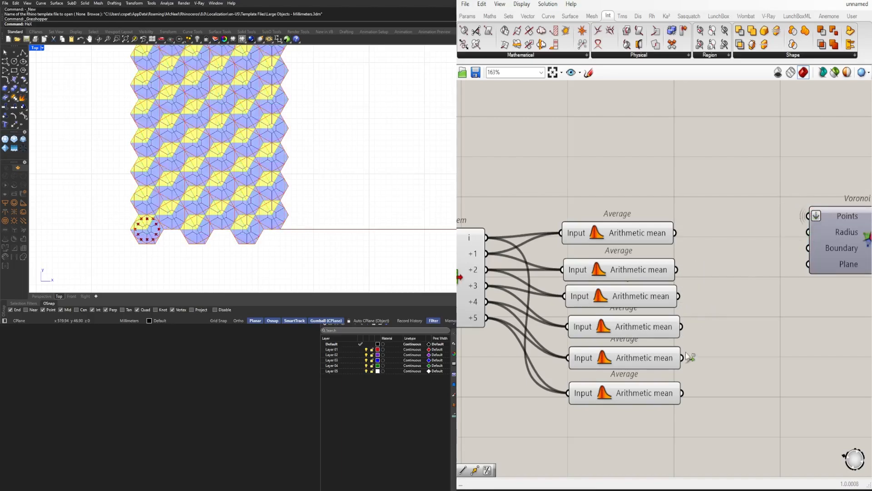
{"action": "left_click_drag", "start_coordinate": [683, 358], "coordinate": [808, 215], "text": "shift"}
{"action": "left_click_drag", "start_coordinate": [684, 395], "coordinate": [808, 216], "text": "shift"}
- Select the six Average components, align them in one column and distribute them evenly
{"action": "scroll", "coordinate": [754, 287], "scroll_direction": "down", "scroll_amount": 5}
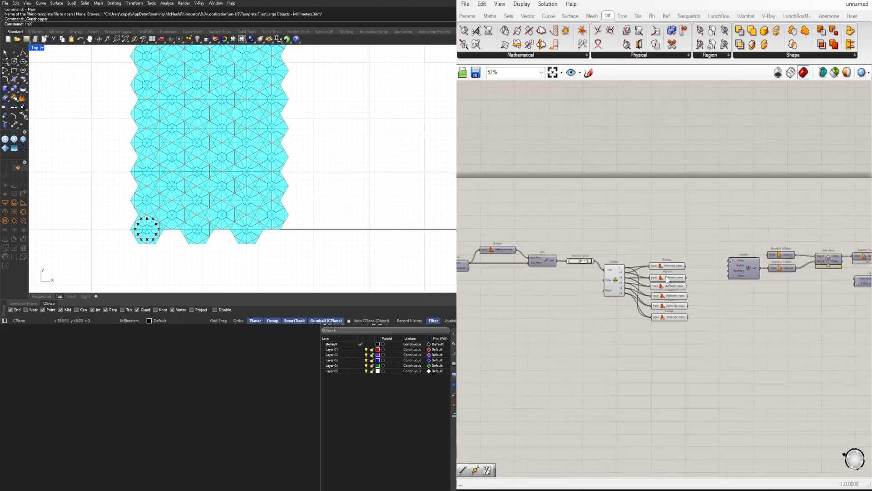
{"action": "scroll", "coordinate": [772, 284], "scroll_direction": "up", "scroll_amount": 2}
{"action": "left_click_drag", "start_coordinate": [741, 385], "coordinate": [685, 237]}
{"action": "scroll", "coordinate": [713, 342], "scroll_direction": "up", "scroll_amount": 2}
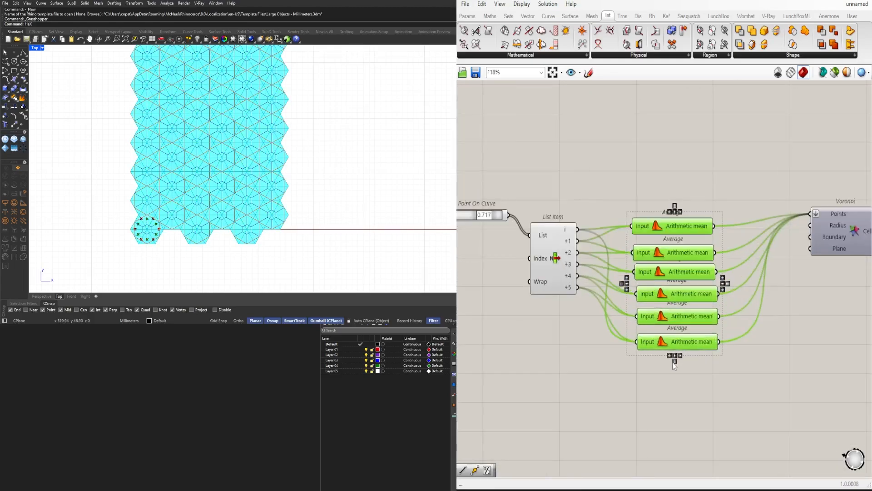
{"action": "left_click", "coordinate": [675, 362]}
{"action": "left_click", "coordinate": [681, 357]}
- Turn off the preview of the List Item and the six Average components
{"action": "left_click_drag", "start_coordinate": [692, 419], "coordinate": [559, 171]}
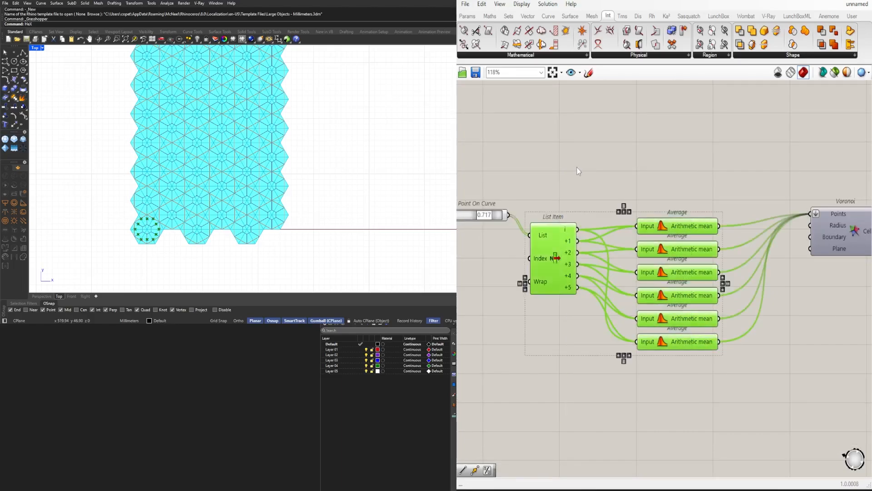
{"action": "middle_click", "coordinate": [589, 169]}
{"action": "left_click", "coordinate": [615, 137]}
{"action": "left_click", "coordinate": [758, 175]}
- Disable all components of the lower copy of the tiling definition
{"action": "right_click_drag", "start_coordinate": [850, 222], "coordinate": [763, 223]}
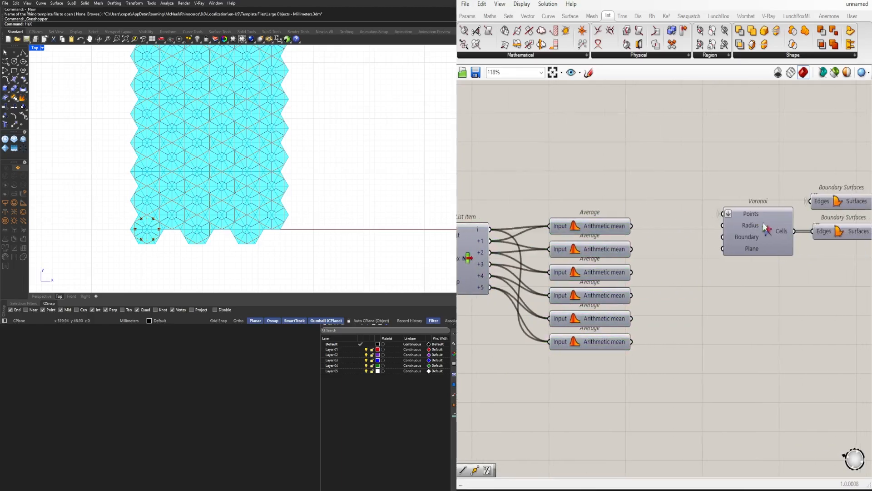
{"action": "scroll", "coordinate": [177, 208], "scroll_direction": "up", "scroll_amount": 8}
{"action": "scroll", "coordinate": [755, 247], "scroll_direction": "down", "scroll_amount": 5}
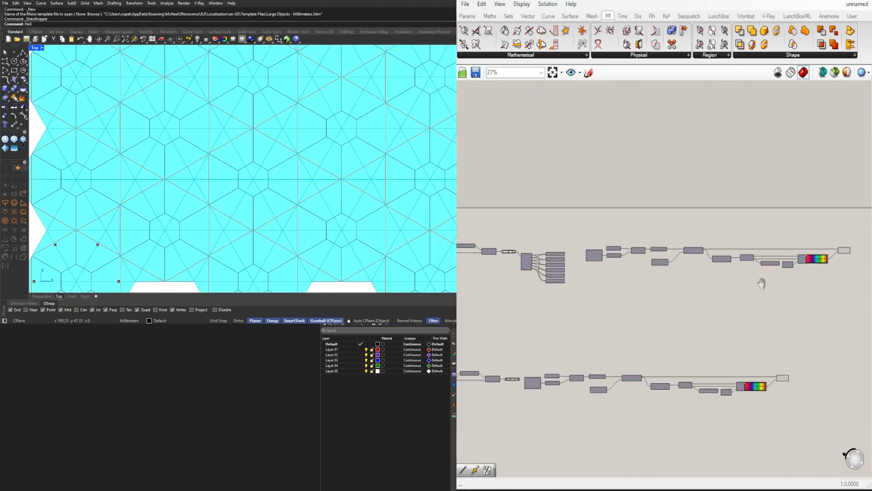
{"action": "left_click_drag", "start_coordinate": [834, 406], "coordinate": [568, 326]}
{"action": "middle_click", "coordinate": [617, 305]}
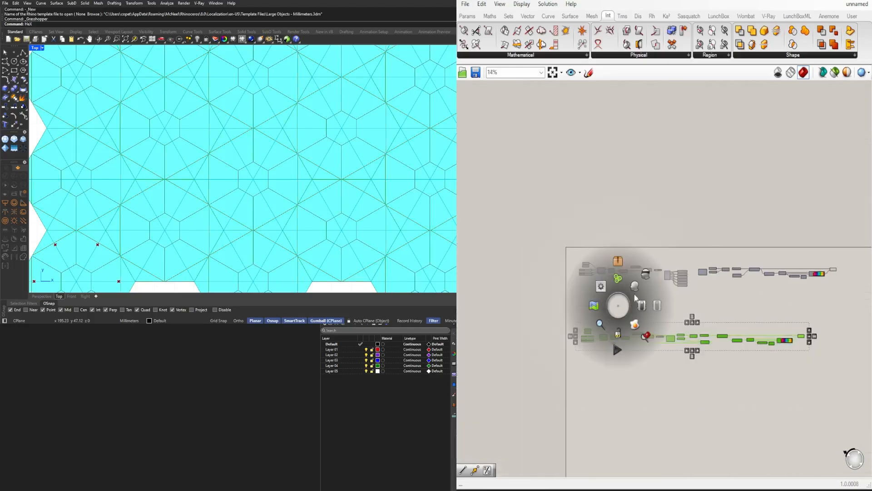
{"action": "left_click", "coordinate": [657, 305]}
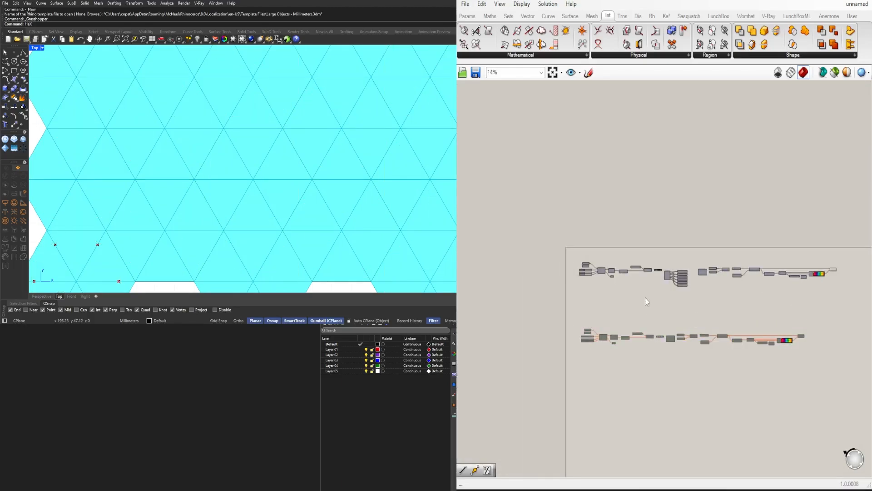
- Set the Point On Curve parameter of the upper definition to 0.415
{"action": "scroll", "coordinate": [596, 273], "scroll_direction": "up", "scroll_amount": 6}
{"action": "scroll", "coordinate": [596, 274], "scroll_direction": "up", "scroll_amount": 1}
{"action": "right_click_drag", "start_coordinate": [578, 366], "coordinate": [509, 317]}
{"action": "scroll", "coordinate": [695, 290], "scroll_direction": "down", "scroll_amount": 5}
{"action": "right_click_drag", "start_coordinate": [720, 304], "coordinate": [528, 330]}
{"action": "scroll", "coordinate": [624, 312], "scroll_direction": "up", "scroll_amount": 5}
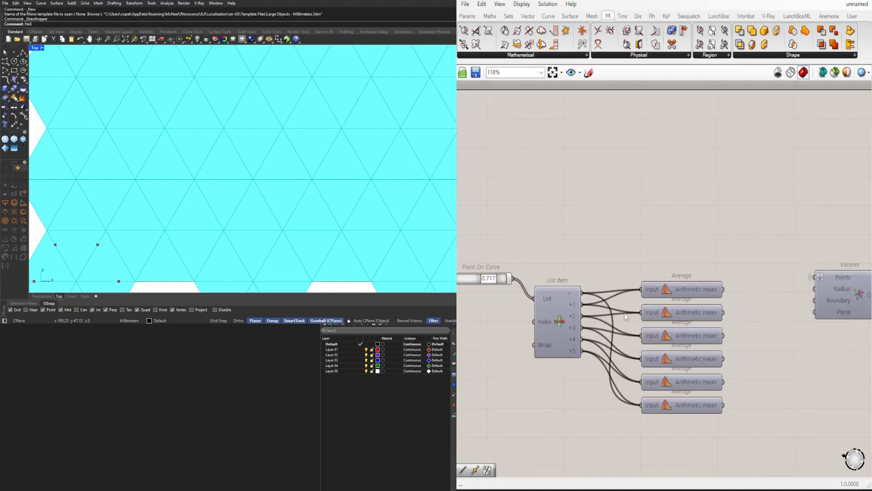
{"action": "right_click_drag", "start_coordinate": [500, 277], "coordinate": [565, 233]}
{"action": "scroll", "coordinate": [651, 202], "scroll_direction": "up", "scroll_amount": 4}
{"action": "left_click_drag", "start_coordinate": [670, 221], "coordinate": [648, 217]}
{"action": "scroll", "coordinate": [648, 217], "scroll_direction": "down", "scroll_amount": 5}
- Turn on the preview of the hexagon-center Average and add its output to the Voronoi Points input
{"action": "right_click_drag", "start_coordinate": [622, 236], "coordinate": [774, 214]}
{"action": "scroll", "coordinate": [653, 183], "scroll_direction": "up", "scroll_amount": 1}
{"action": "middle_click", "coordinate": [634, 179]}
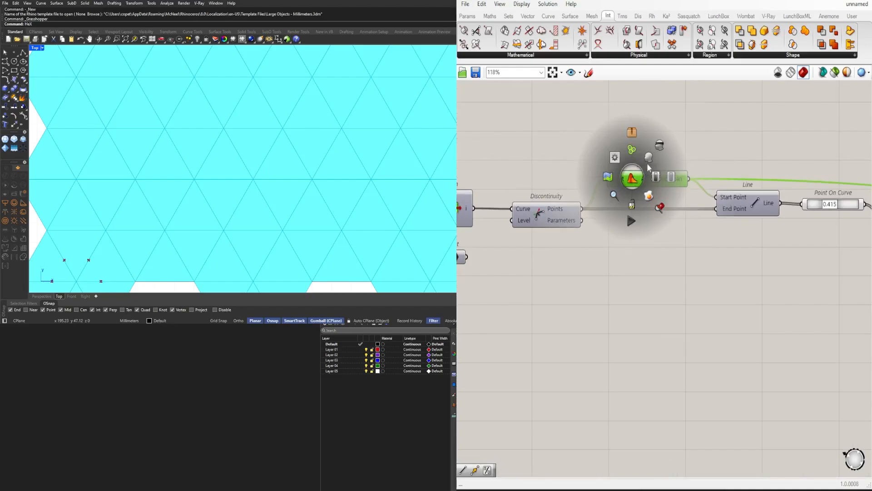
{"action": "scroll", "coordinate": [735, 188], "scroll_direction": "down", "scroll_amount": 3}
{"action": "right_click_drag", "start_coordinate": [735, 187], "coordinate": [546, 206]}
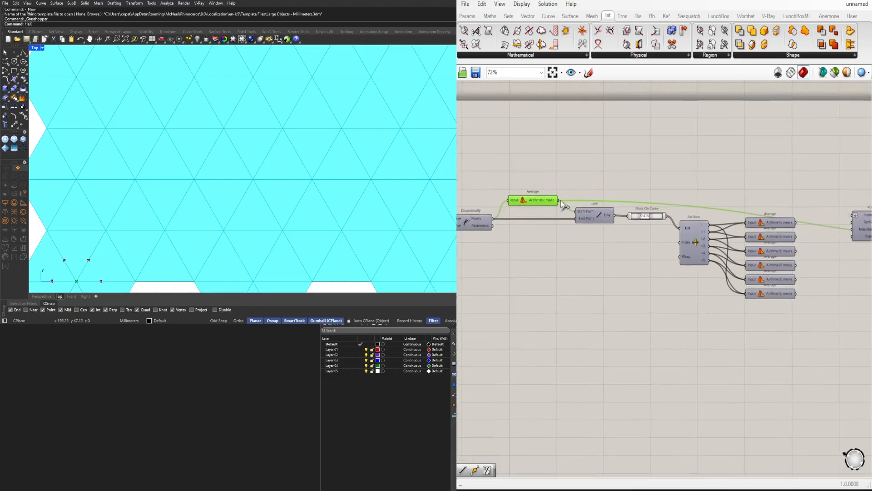
{"action": "left_click_drag", "start_coordinate": [561, 201], "coordinate": [853, 215]}
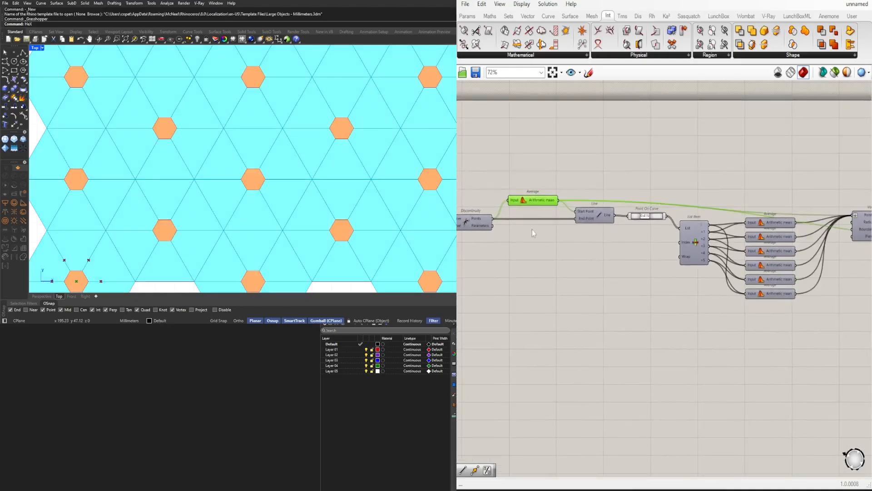
- Add the Point On Curve output to the Voronoi Points input alongside the existing connections
{"action": "scroll", "coordinate": [658, 223], "scroll_direction": "up", "scroll_amount": 4}
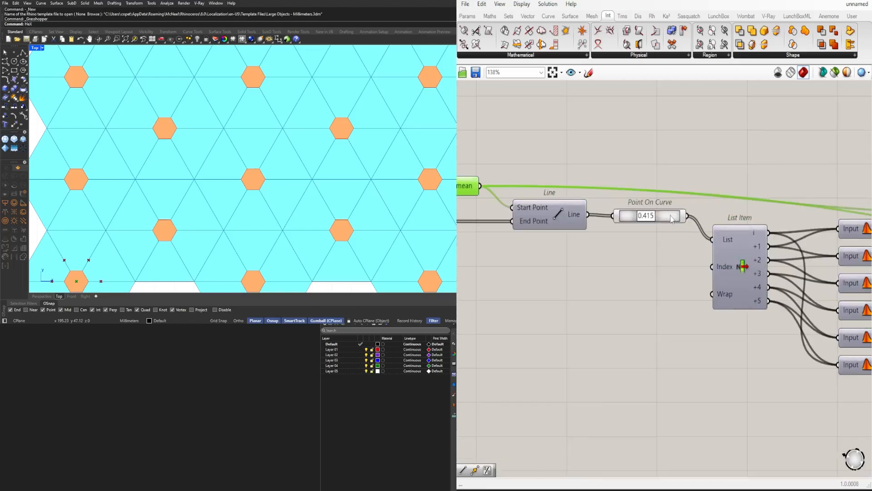
{"action": "left_click", "coordinate": [672, 219]}
{"action": "right_click_drag", "start_coordinate": [699, 220], "coordinate": [598, 231]}
{"action": "scroll", "coordinate": [592, 231], "scroll_direction": "down", "scroll_amount": 3}
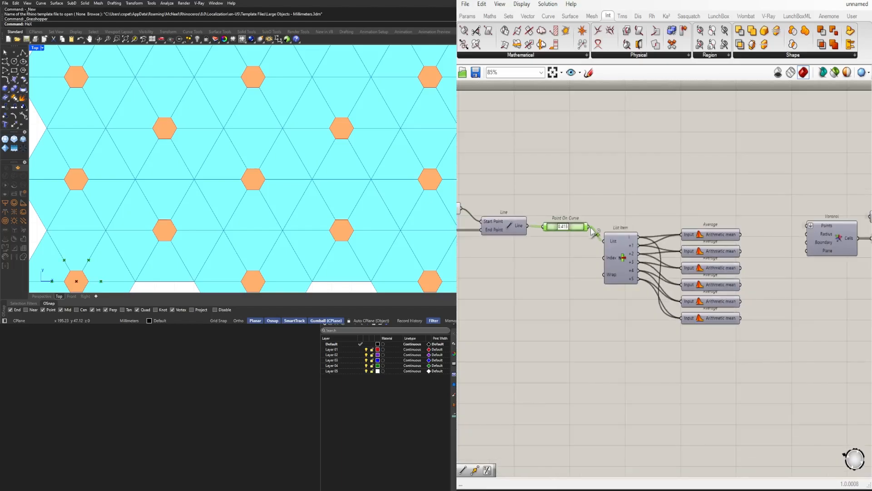
{"action": "left_click_drag", "start_coordinate": [588, 226], "coordinate": [808, 225], "text": "shift"}
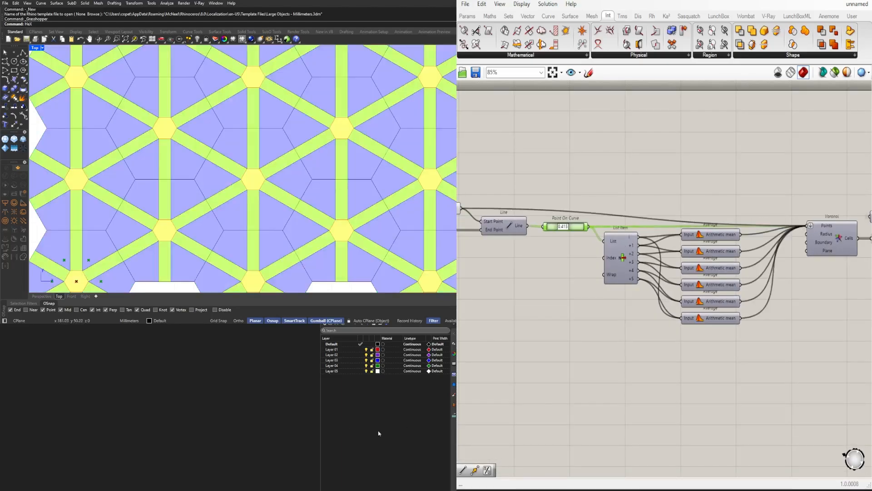
- Turn on the Discontinuity preview and add its Points output to the Voronoi Points input
{"action": "scroll", "coordinate": [613, 268], "scroll_direction": "down", "scroll_amount": 2}
{"action": "right_click_drag", "start_coordinate": [506, 263], "coordinate": [684, 240]}
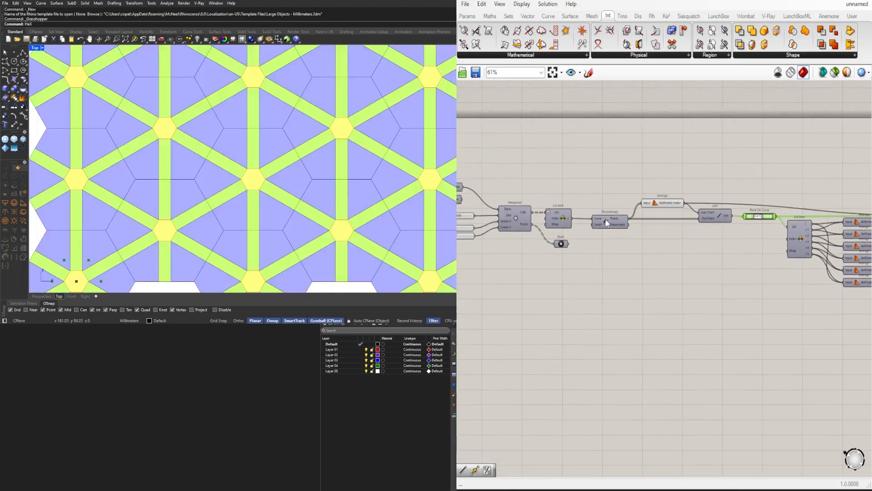
{"action": "left_click", "coordinate": [606, 221]}
{"action": "middle_click", "coordinate": [606, 220]}
{"action": "left_click", "coordinate": [624, 203]}
{"action": "scroll", "coordinate": [317, 208], "scroll_direction": "down", "scroll_amount": 3}
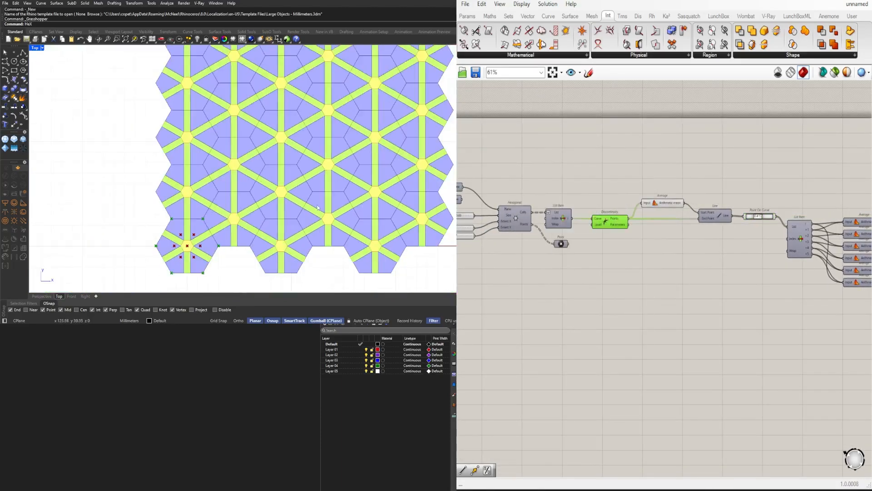
{"action": "right_click_drag", "start_coordinate": [635, 225], "coordinate": [510, 228]}
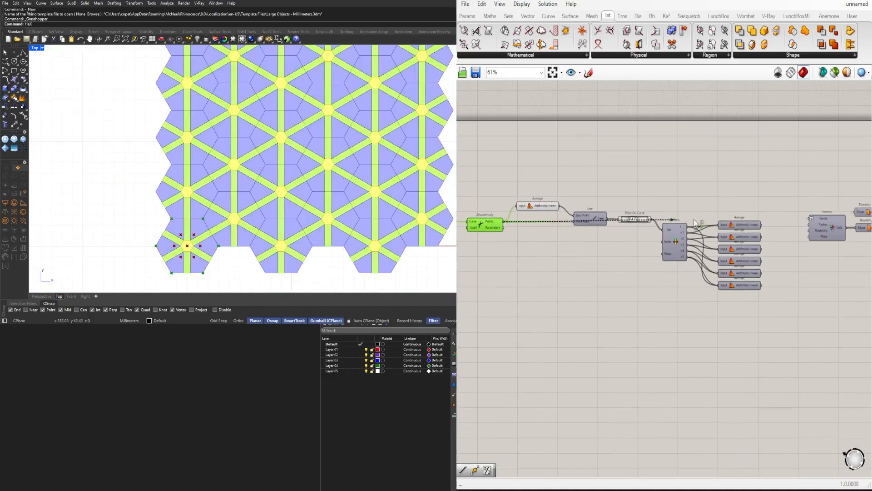
{"action": "left_click_drag", "start_coordinate": [694, 223], "coordinate": [809, 218]}
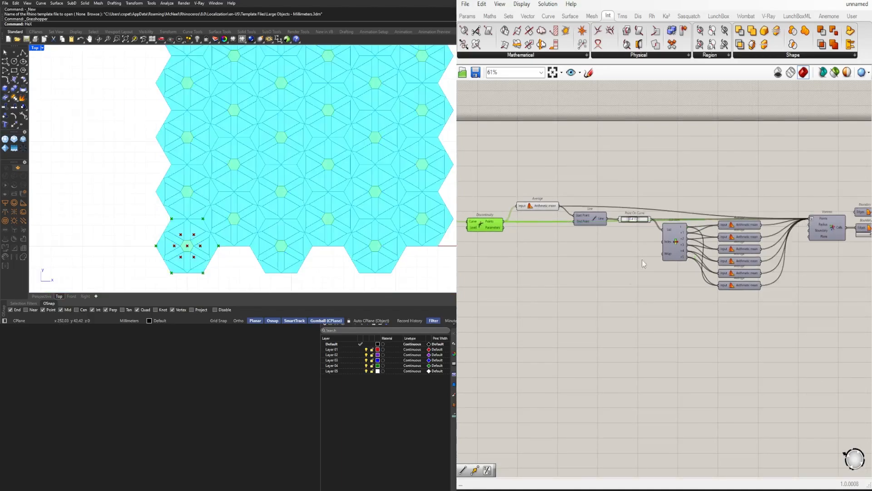
- Turn off the preview of the Discontinuity and hexagon-center Average components
{"action": "left_click", "coordinate": [613, 299]}
{"action": "scroll", "coordinate": [711, 254], "scroll_direction": "down", "scroll_amount": 3}
{"action": "scroll", "coordinate": [773, 245], "scroll_direction": "up", "scroll_amount": 3}
{"action": "scroll", "coordinate": [566, 237], "scroll_direction": "up", "scroll_amount": 2}
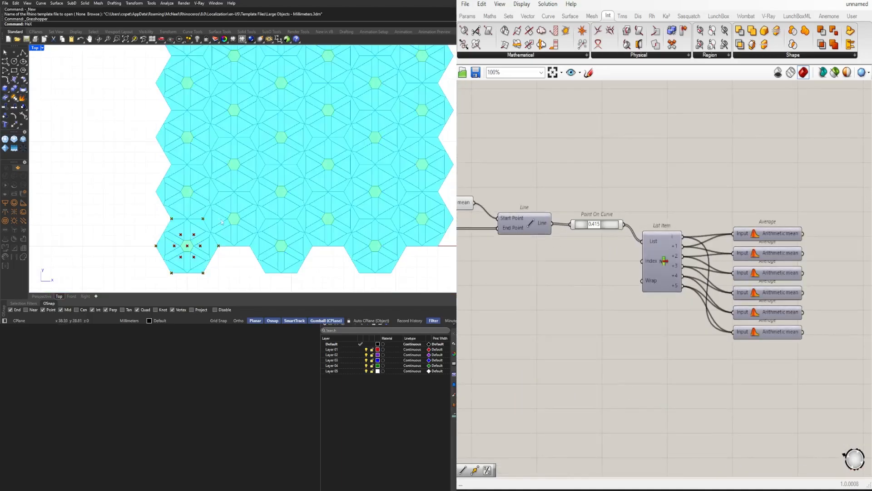
{"action": "scroll", "coordinate": [676, 292], "scroll_direction": "down", "scroll_amount": 5}
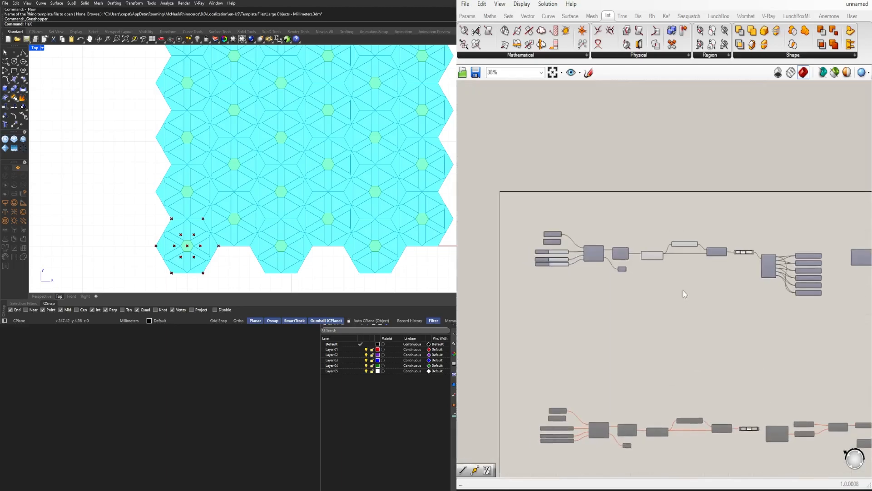
{"action": "left_click_drag", "start_coordinate": [681, 286], "coordinate": [637, 232]}
{"action": "middle_click", "coordinate": [639, 225]}
{"action": "left_click", "coordinate": [663, 188]}
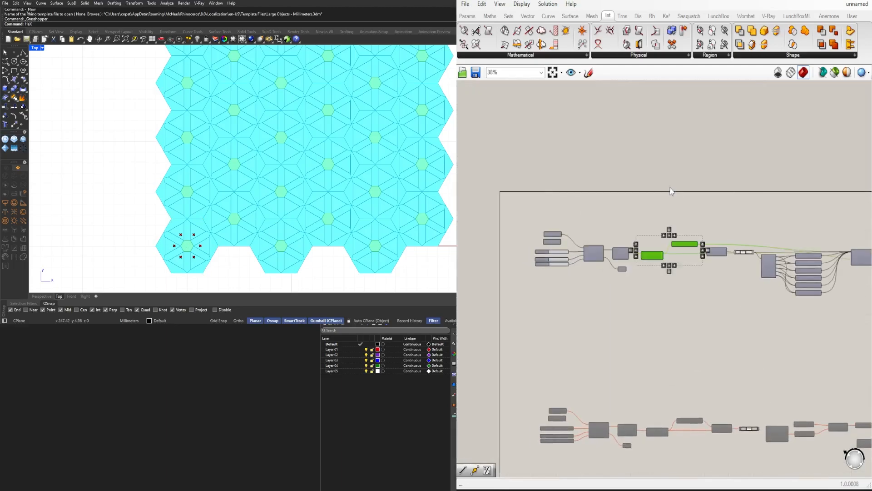
- Turn off the preview of the Line and Point On Curve components
{"action": "right_click_drag", "start_coordinate": [757, 210], "coordinate": [617, 206]}
{"action": "scroll", "coordinate": [632, 252], "scroll_direction": "up", "scroll_amount": 3}
{"action": "left_click_drag", "start_coordinate": [578, 331], "coordinate": [538, 226]}
{"action": "middle_click", "coordinate": [576, 220]}
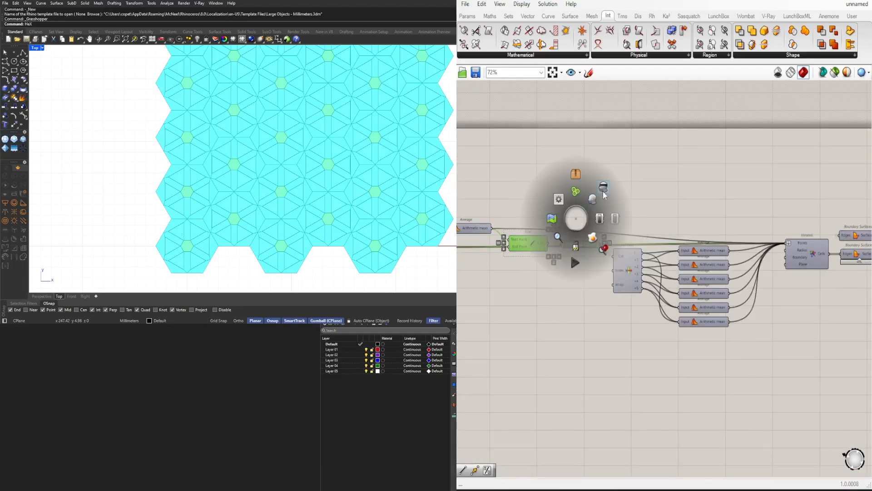
{"action": "left_click", "coordinate": [600, 189]}
{"action": "left_click", "coordinate": [652, 220]}
- Set the Point On Curve parameter to 0.370 and inspect the updated tiling
{"action": "scroll", "coordinate": [652, 219], "scroll_direction": "down", "scroll_amount": 1}
{"action": "scroll", "coordinate": [577, 246], "scroll_direction": "up", "scroll_amount": 12}
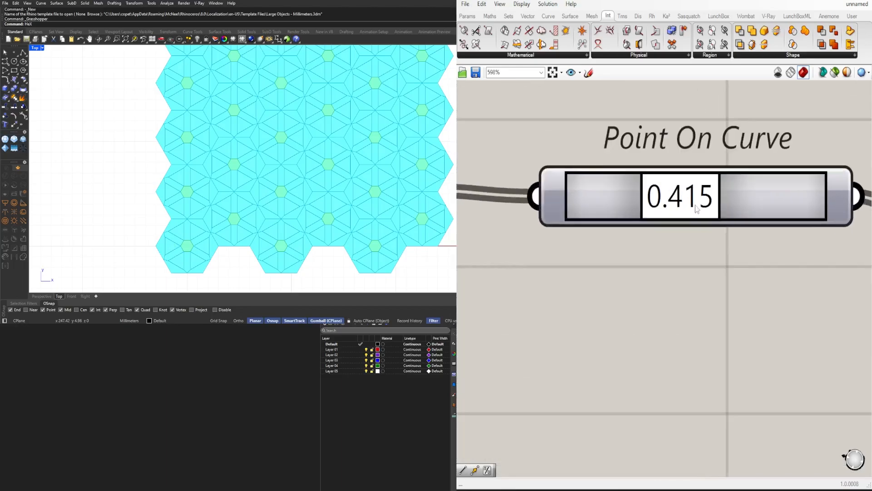
{"action": "left_click_drag", "start_coordinate": [683, 203], "coordinate": [688, 180]}
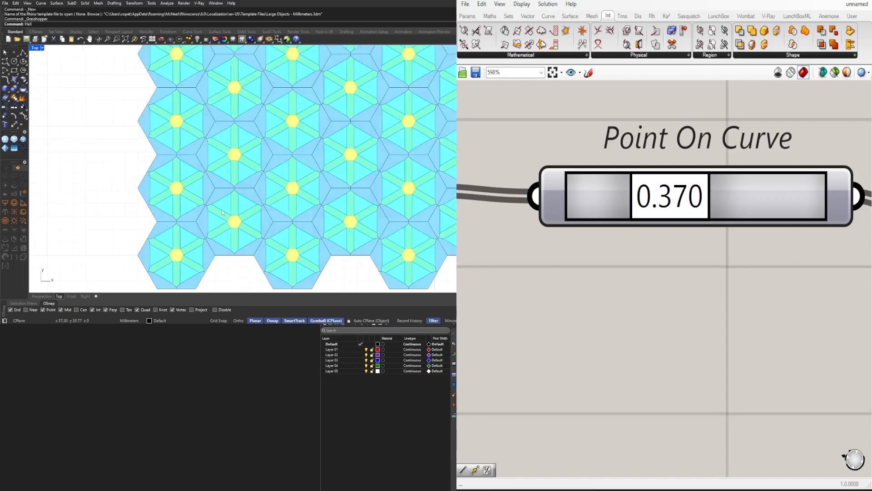
{"action": "scroll", "coordinate": [222, 209], "scroll_direction": "up", "scroll_amount": 11}
{"action": "scroll", "coordinate": [222, 208], "scroll_direction": "down", "scroll_amount": 20}
{"action": "scroll", "coordinate": [275, 131], "scroll_direction": "up", "scroll_amount": 10}
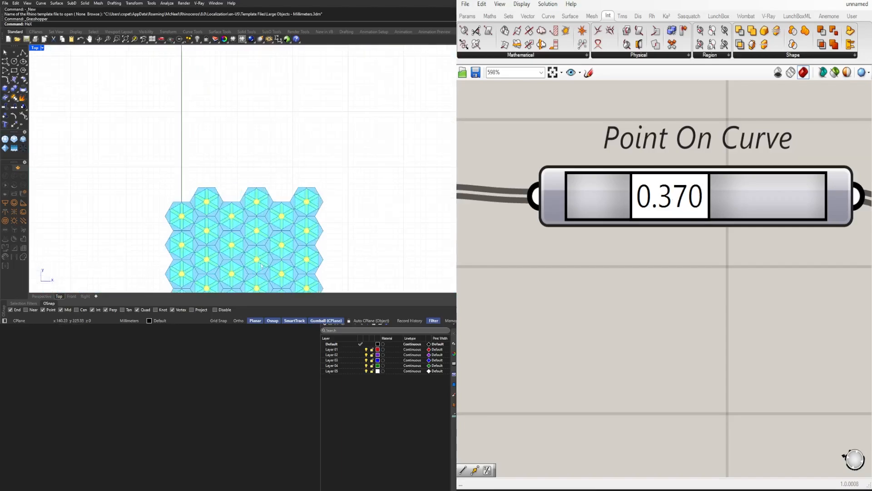
- Set the Point On Curve parameter in the active definition to 0.736
{"action": "scroll", "coordinate": [275, 212], "scroll_direction": "down", "scroll_amount": 3}
{"action": "right_click_drag", "start_coordinate": [253, 244], "coordinate": [248, 182]}
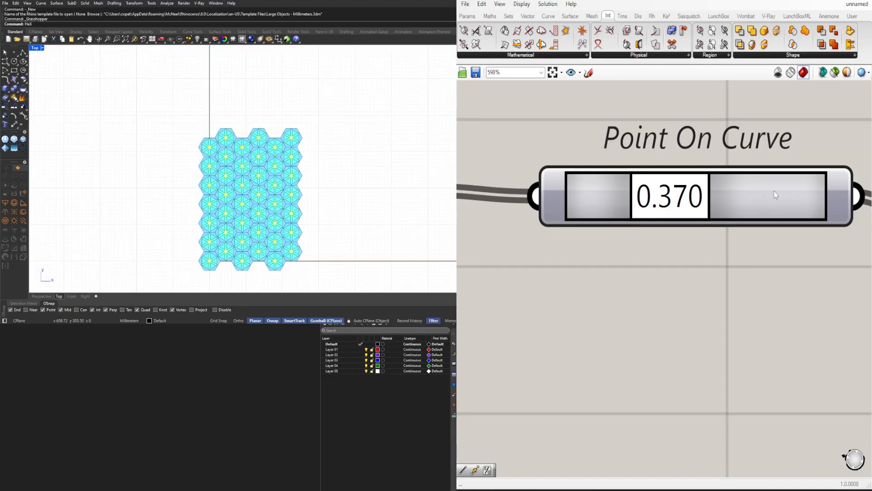
{"action": "scroll", "coordinate": [772, 196], "scroll_direction": "down", "scroll_amount": 7}
{"action": "right_click_drag", "start_coordinate": [750, 230], "coordinate": [661, 293]}
{"action": "scroll", "coordinate": [661, 260], "scroll_direction": "up", "scroll_amount": 3}
{"action": "left_click_drag", "start_coordinate": [672, 258], "coordinate": [690, 249]}
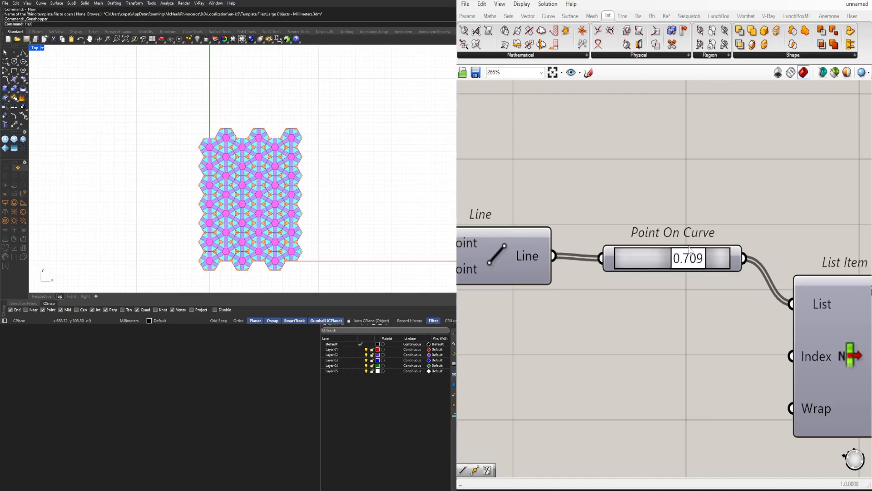
{"action": "scroll", "coordinate": [776, 158], "scroll_direction": "down", "scroll_amount": 5}
{"action": "scroll", "coordinate": [691, 298], "scroll_direction": "up", "scroll_amount": 4}
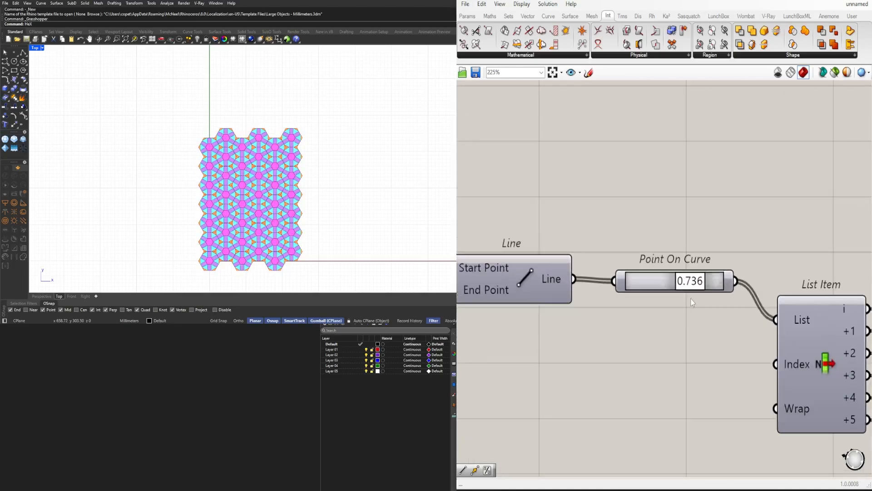
- Raise the 30.00 Number Slider that drives the Hexagonal grid's cell size
{"action": "scroll", "coordinate": [704, 228], "scroll_direction": "down", "scroll_amount": 5}
{"action": "right_click_drag", "start_coordinate": [740, 265], "coordinate": [834, 263]}
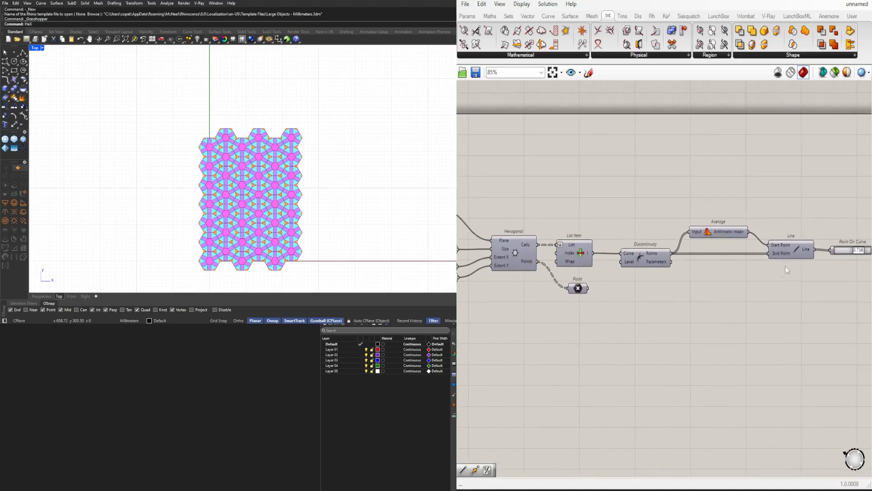
{"action": "scroll", "coordinate": [767, 270], "scroll_direction": "down", "scroll_amount": 6}
{"action": "scroll", "coordinate": [639, 270], "scroll_direction": "up", "scroll_amount": 10}
{"action": "scroll", "coordinate": [584, 278], "scroll_direction": "up", "scroll_amount": 3}
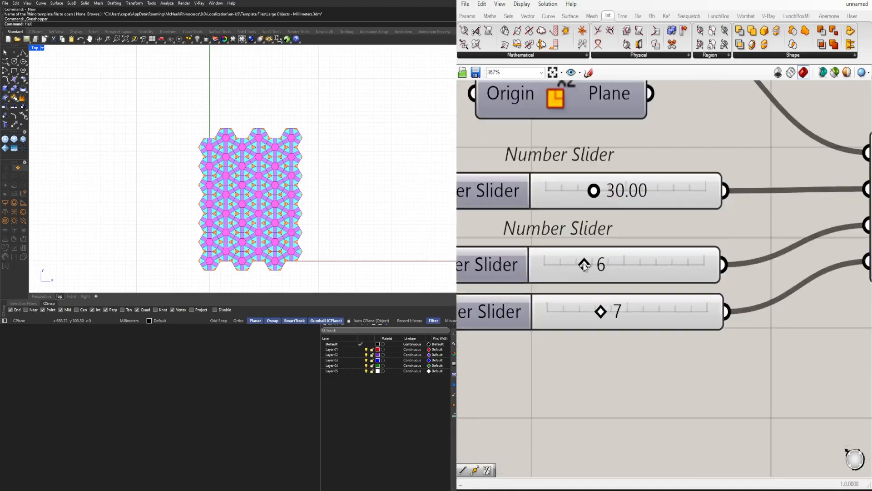
{"action": "left_click_drag", "start_coordinate": [589, 197], "coordinate": [618, 194]}
{"action": "scroll", "coordinate": [636, 237], "scroll_direction": "down", "scroll_amount": 10}
- Duplicate the whole active hexagonal definition and place the copy above the original
{"action": "right_click_drag", "start_coordinate": [730, 264], "coordinate": [643, 251]}
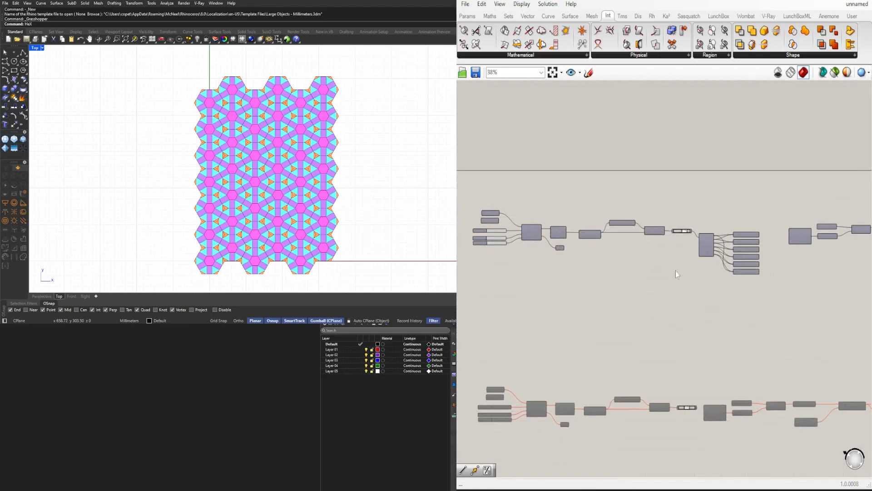
{"action": "scroll", "coordinate": [637, 246], "scroll_direction": "up", "scroll_amount": 5}
{"action": "right_click_drag", "start_coordinate": [717, 205], "coordinate": [637, 226]}
{"action": "scroll", "coordinate": [637, 226], "scroll_direction": "down", "scroll_amount": 1}
{"action": "right_click_drag", "start_coordinate": [545, 232], "coordinate": [663, 220]}
{"action": "scroll", "coordinate": [666, 215], "scroll_direction": "down", "scroll_amount": 2}
{"action": "scroll", "coordinate": [668, 214], "scroll_direction": "down", "scroll_amount": 5}
{"action": "left_click_drag", "start_coordinate": [853, 254], "coordinate": [535, 183]}
{"action": "scroll", "coordinate": [567, 292], "scroll_direction": "up", "scroll_amount": 3}
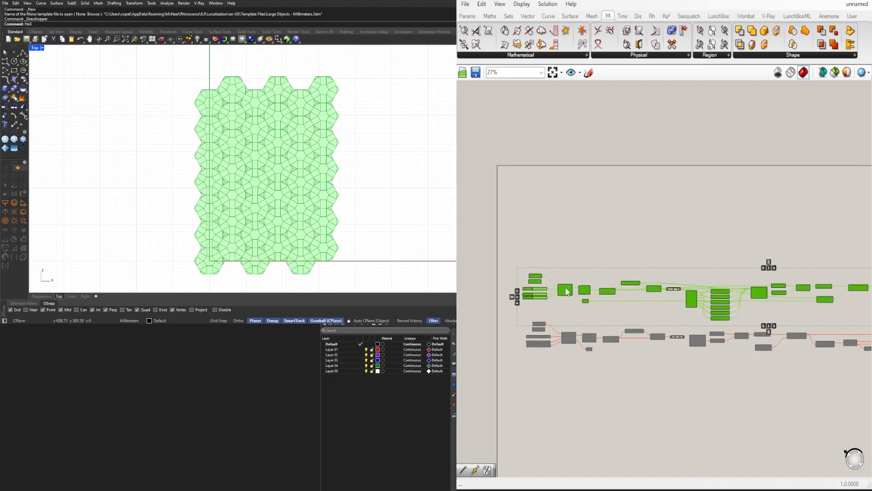
{"action": "left_click_drag", "start_coordinate": [567, 292], "coordinate": [569, 214], "text": "alt"}
{"action": "left_click_drag", "start_coordinate": [593, 241], "coordinate": [600, 244], "text": "alt"}
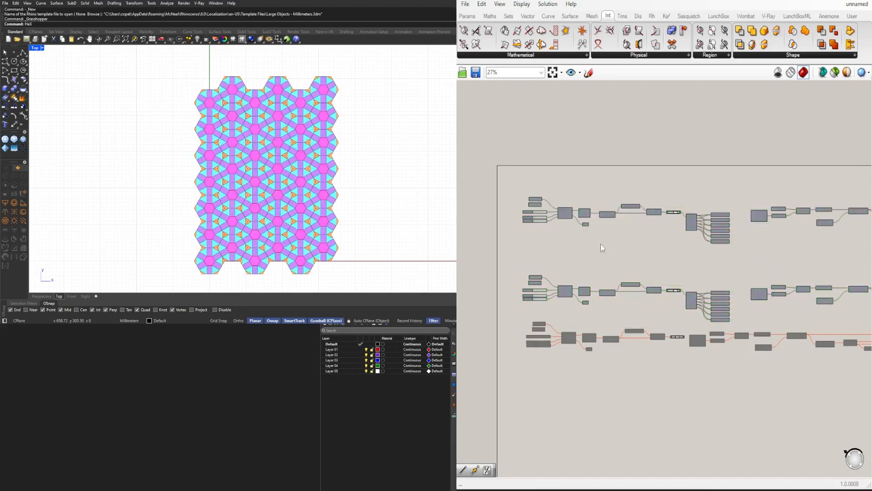
- Disable the original definition beneath the new copy
{"action": "scroll", "coordinate": [600, 244], "scroll_direction": "down", "scroll_amount": 3}
{"action": "left_click_drag", "start_coordinate": [521, 255], "coordinate": [852, 295]}
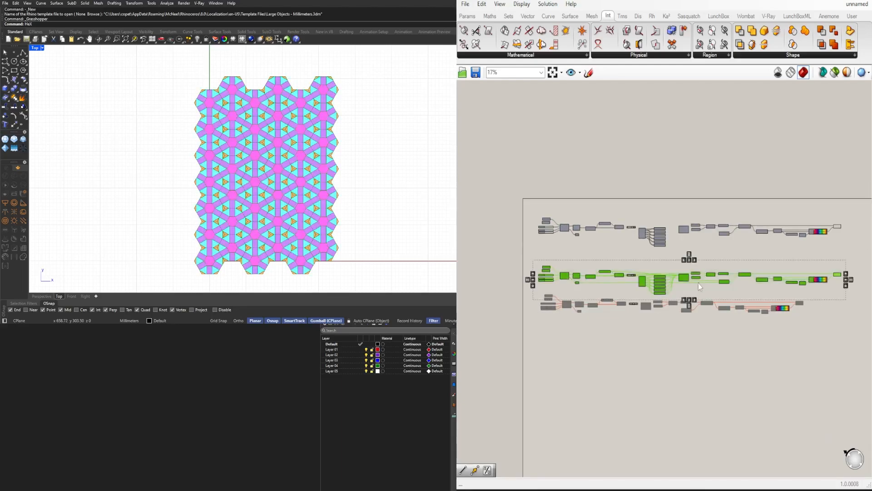
{"action": "middle_click", "coordinate": [690, 265]}
{"action": "left_click", "coordinate": [730, 269]}
- Move the older disabled definition further down, away from the one just disabled
{"action": "left_click_drag", "start_coordinate": [804, 370], "coordinate": [527, 284]}
{"action": "scroll", "coordinate": [557, 300], "scroll_direction": "up", "scroll_amount": 3}
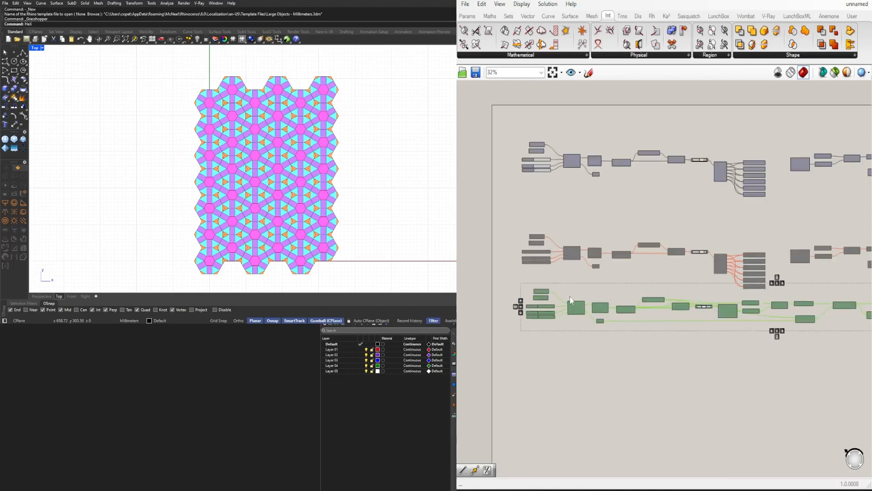
{"action": "left_click_drag", "start_coordinate": [576, 309], "coordinate": [576, 352]}
{"action": "left_click", "coordinate": [616, 212]}
- Turn on the preview of the Average component between Discontinuity and Line in the active definition
{"action": "scroll", "coordinate": [619, 164], "scroll_direction": "up", "scroll_amount": 6}
{"action": "right_click_drag", "start_coordinate": [702, 212], "coordinate": [665, 279]}
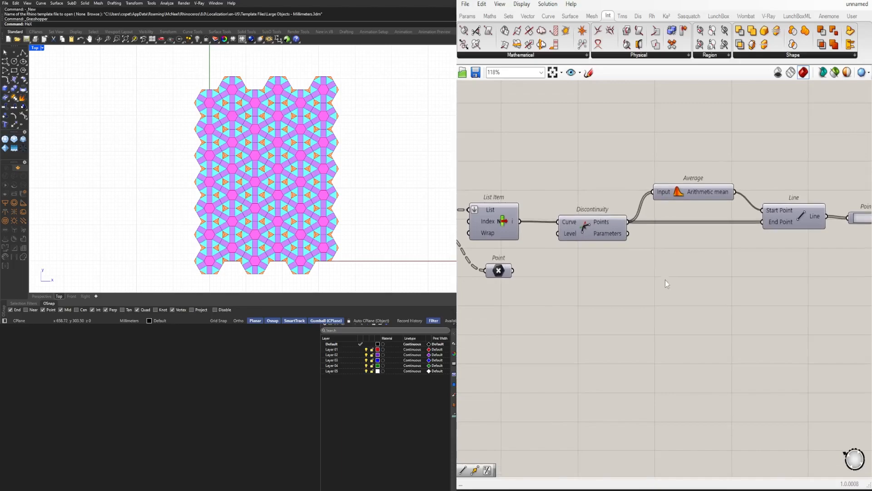
{"action": "scroll", "coordinate": [717, 300], "scroll_direction": "down", "scroll_amount": 2}
{"action": "right_click_drag", "start_coordinate": [727, 303], "coordinate": [660, 295]}
{"action": "scroll", "coordinate": [622, 217], "scroll_direction": "up", "scroll_amount": 3}
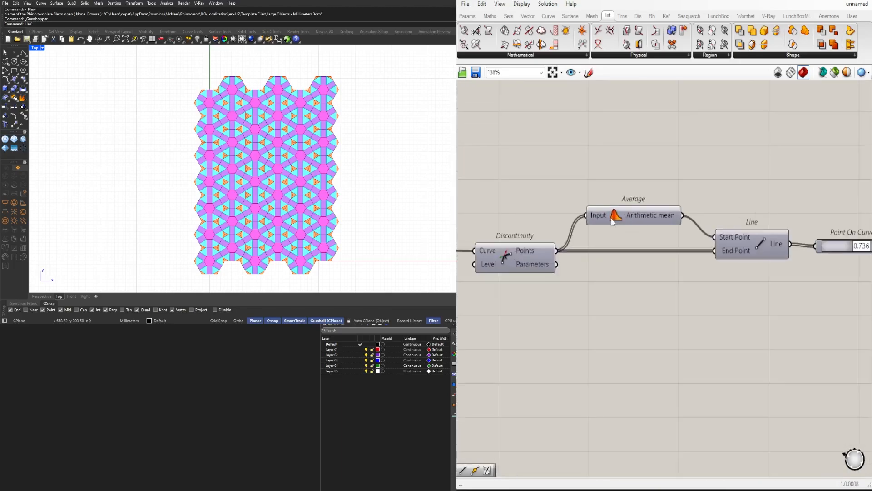
{"action": "left_click", "coordinate": [620, 215]}
{"action": "middle_click", "coordinate": [620, 214]}
{"action": "scroll", "coordinate": [218, 258], "scroll_direction": "up", "scroll_amount": 10}
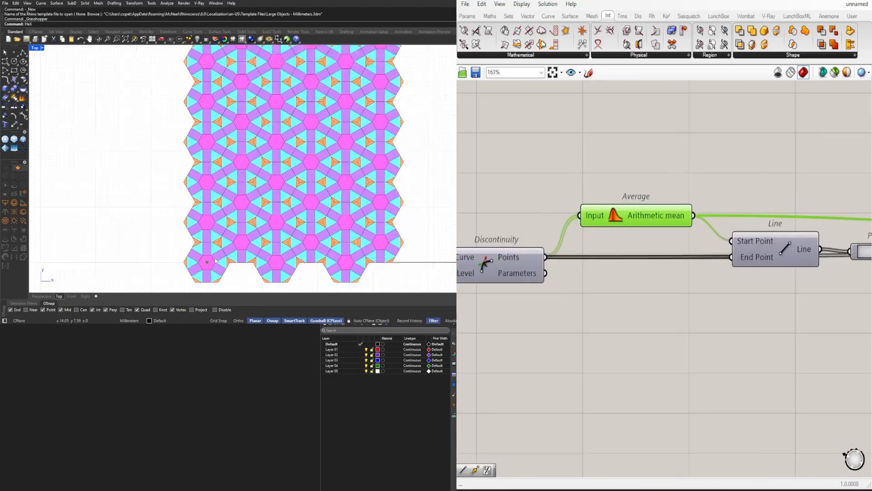
- Add a Circle component above Line and connect Average's Arithmetic mean output to its Plane input
{"action": "right_click_drag", "start_coordinate": [734, 171], "coordinate": [693, 181]}
{"action": "double_click", "coordinate": [694, 182]}
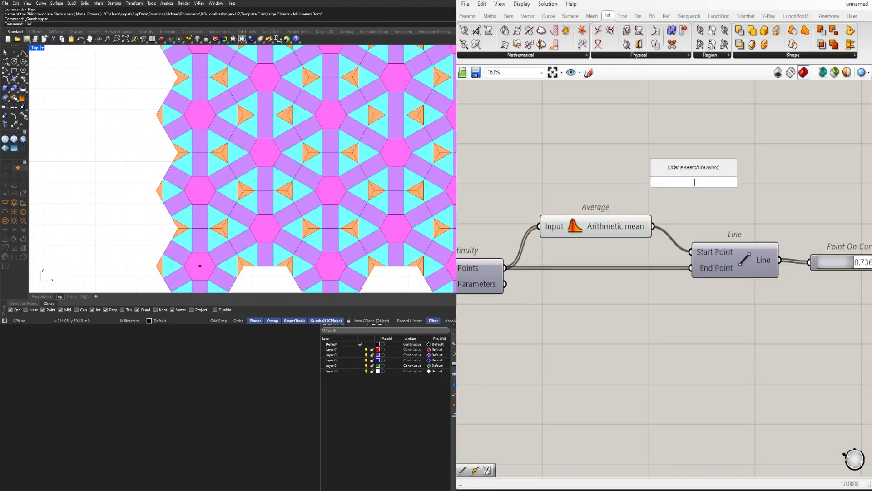
{"action": "type", "text": "cir"}
{"action": "left_click", "coordinate": [692, 170]}
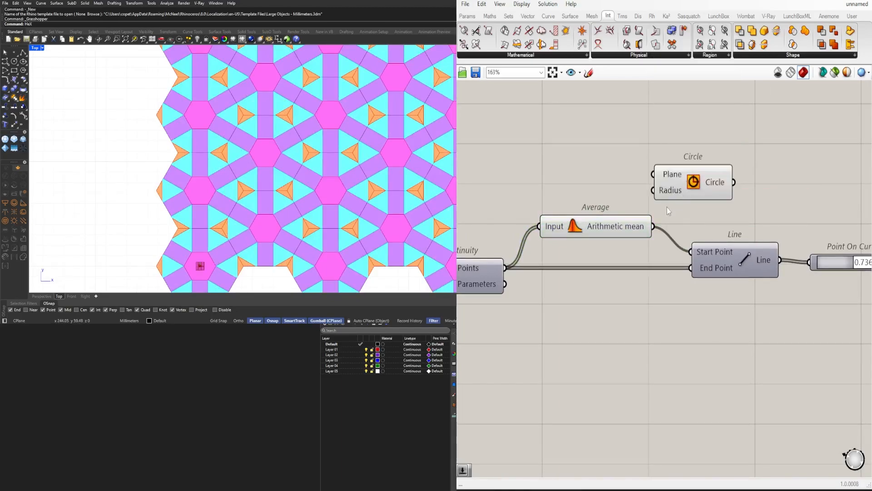
{"action": "left_click_drag", "start_coordinate": [686, 176], "coordinate": [770, 139]}
{"action": "scroll", "coordinate": [741, 154], "scroll_direction": "down", "scroll_amount": 2}
{"action": "right_click_drag", "start_coordinate": [726, 155], "coordinate": [712, 124]}
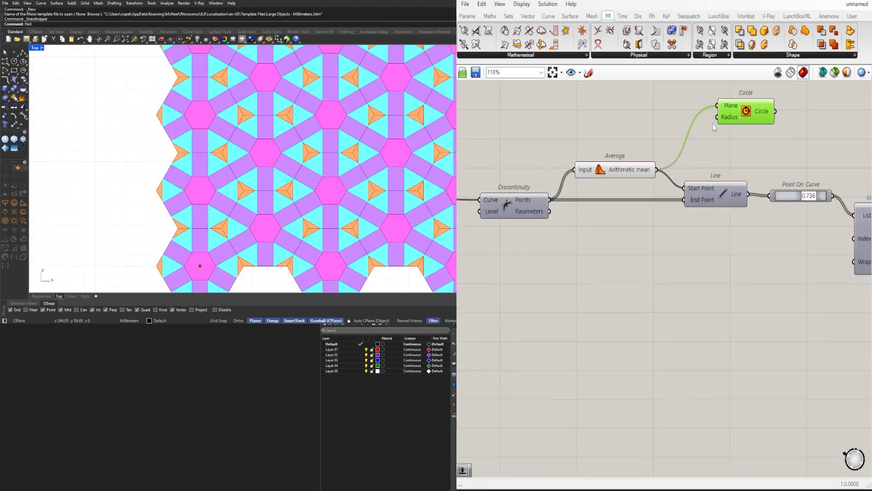
- Add a 1.5 number slider above Average and connect it to the Circle's Radius input
{"action": "scroll", "coordinate": [629, 145], "scroll_direction": "down", "scroll_amount": 2}
{"action": "right_click_drag", "start_coordinate": [608, 138], "coordinate": [614, 192]}
{"action": "left_click", "coordinate": [614, 192]}
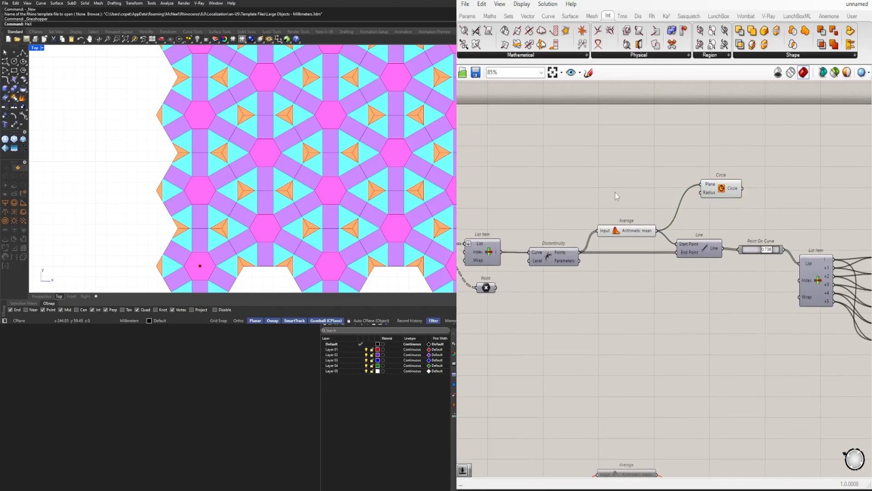
{"action": "double_click", "coordinate": [615, 192]}
{"action": "type", "text": "1.5"}
{"action": "key", "text": "Return"}
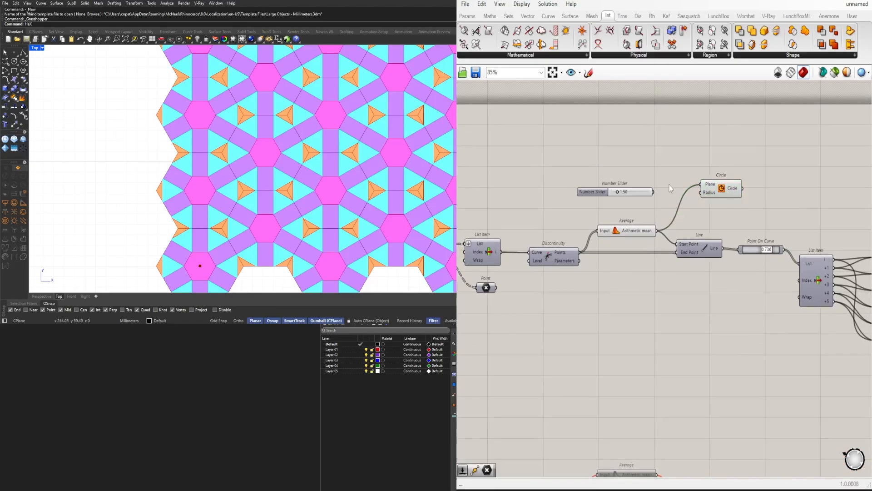
{"action": "scroll", "coordinate": [632, 203], "scroll_direction": "up", "scroll_amount": 3}
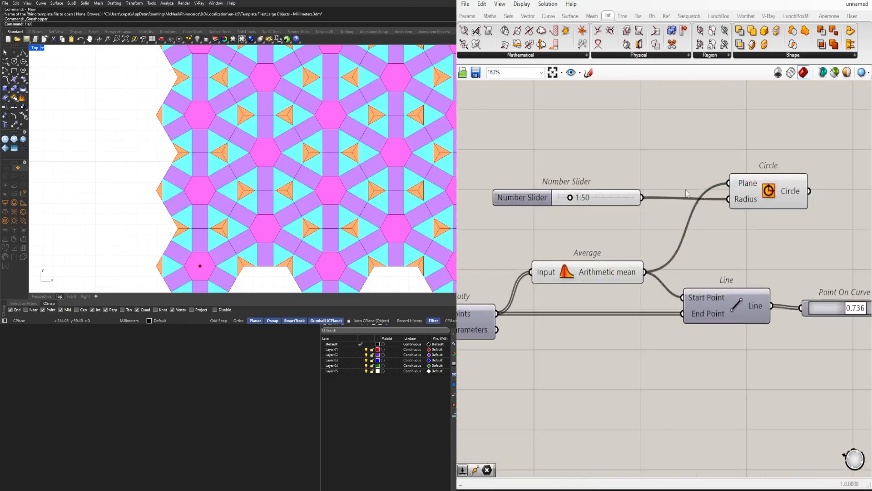
{"action": "left_click_drag", "start_coordinate": [615, 198], "coordinate": [625, 199]}
{"action": "left_click", "coordinate": [763, 199]}
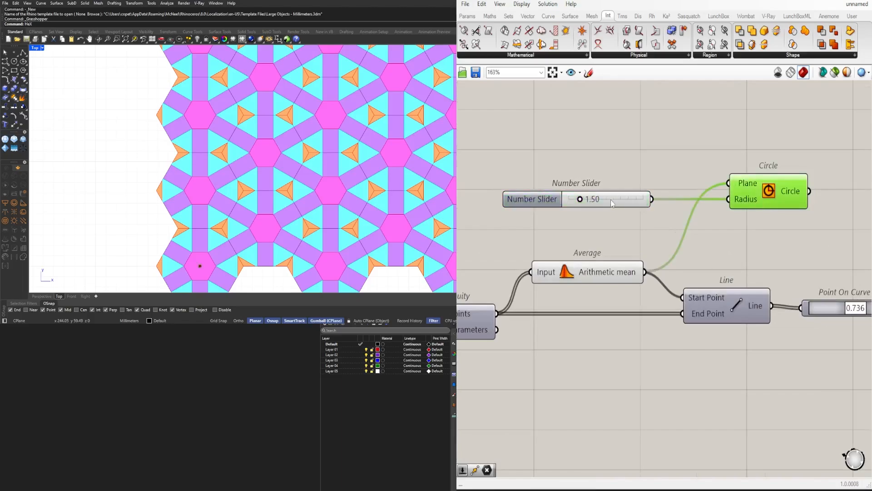
- Raise the radius slider's maximum above 10 and set the circle radius to 23.45
{"action": "double_click", "coordinate": [526, 196]}
{"action": "left_click", "coordinate": [560, 221]}
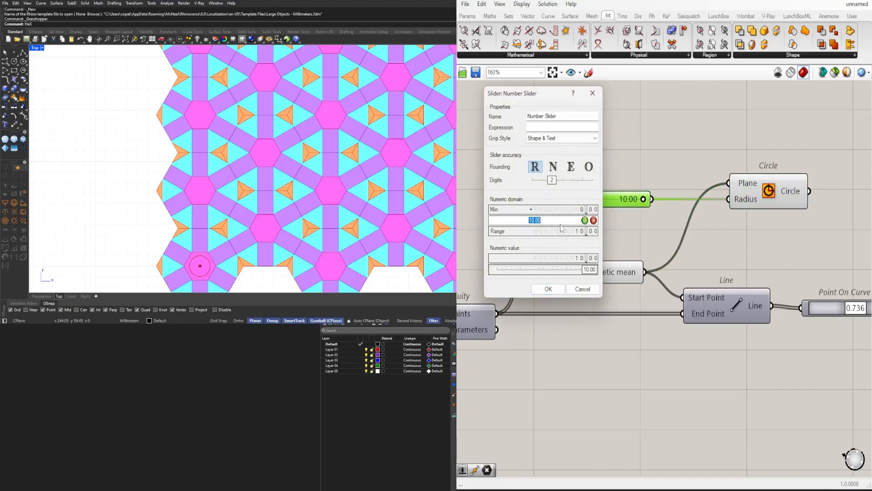
{"action": "left_click", "coordinate": [548, 288]}
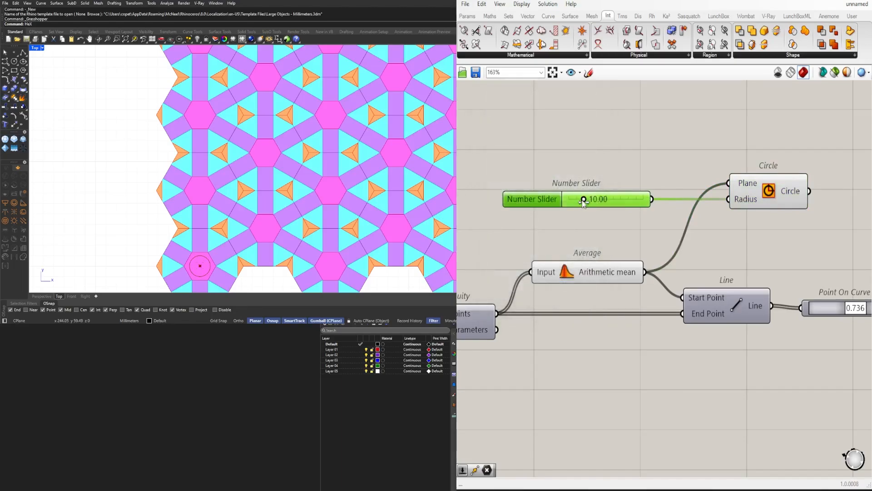
{"action": "left_click_drag", "start_coordinate": [601, 200], "coordinate": [606, 200]}
{"action": "scroll", "coordinate": [628, 213], "scroll_direction": "down", "scroll_amount": 2}
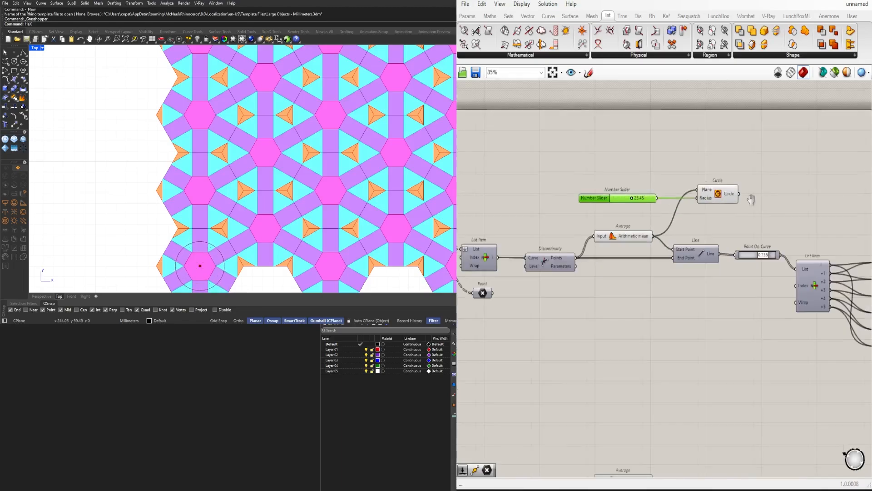
- Move the Circle component and its radius slider together closer to the Average component
{"action": "left_click_drag", "start_coordinate": [691, 235], "coordinate": [520, 212]}
{"action": "right_click_drag", "start_coordinate": [628, 217], "coordinate": [677, 204]}
{"action": "left_click_drag", "start_coordinate": [677, 204], "coordinate": [658, 221]}
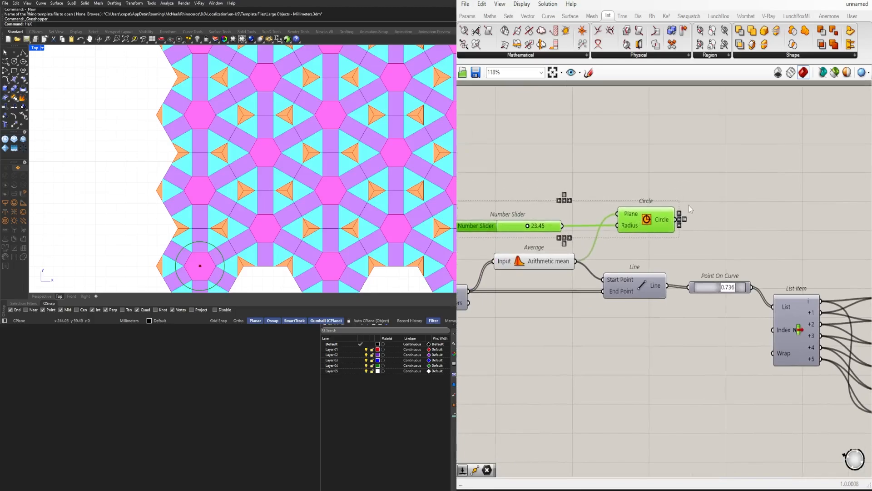
- Add a Divide Curve component beside Circle and feed the circle into its Curve input
{"action": "left_click", "coordinate": [706, 219]}
{"action": "double_click", "coordinate": [706, 219]}
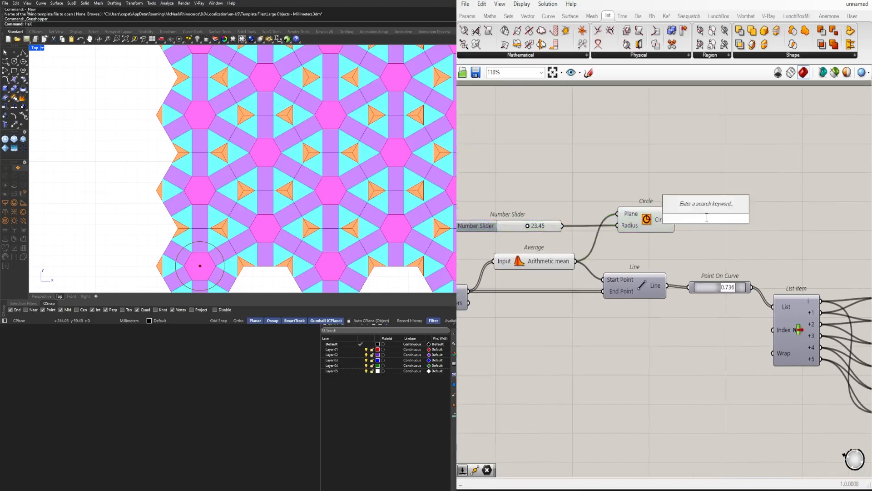
{"action": "type", "text": "div"}
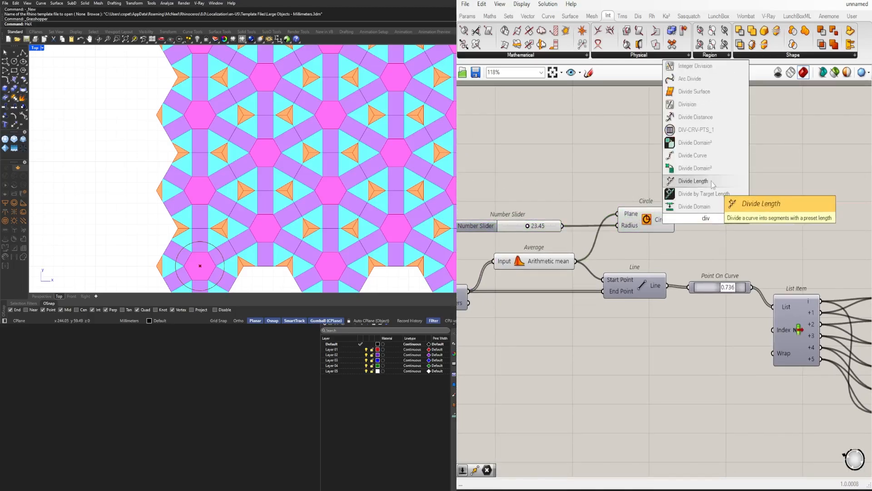
{"action": "left_click", "coordinate": [692, 155]}
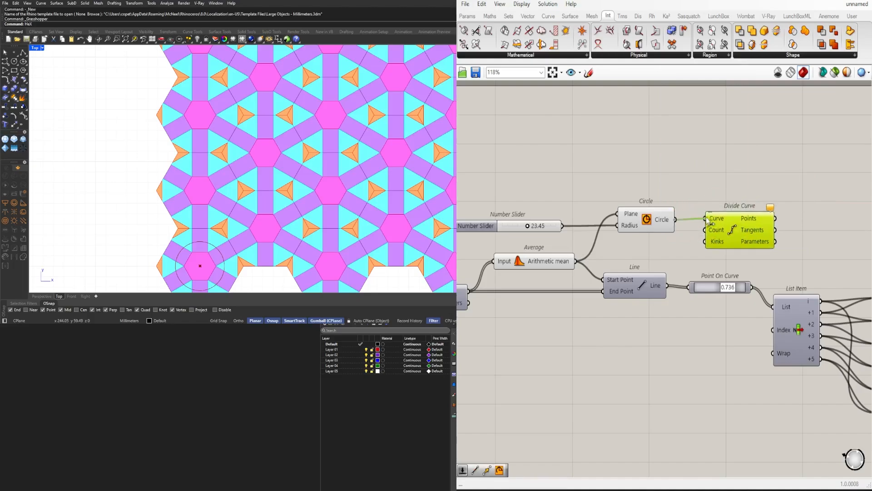
{"action": "left_click_drag", "start_coordinate": [706, 218], "coordinate": [707, 219]}
{"action": "left_click_drag", "start_coordinate": [719, 222], "coordinate": [723, 187]}
- Add a number slider with range 3 to 9 and value 6, and connect it to Divide Curve's Count input
{"action": "double_click", "coordinate": [620, 168]}
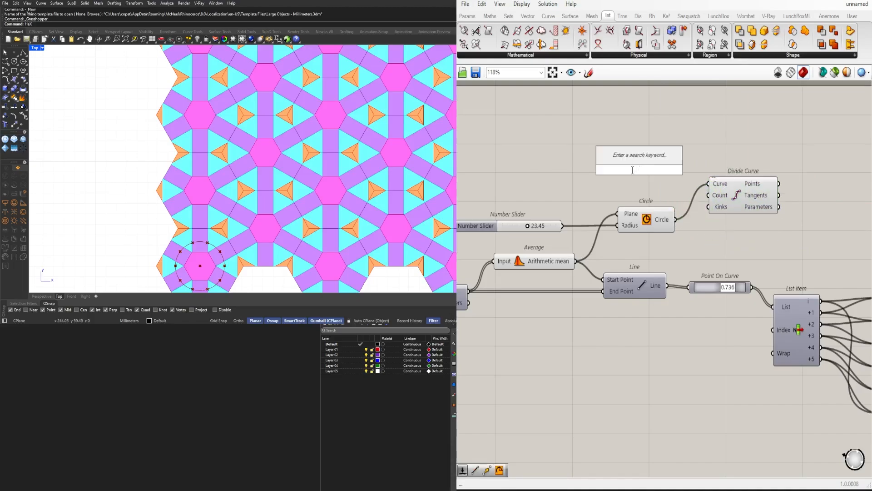
{"action": "type", "text": "3<6<9"}
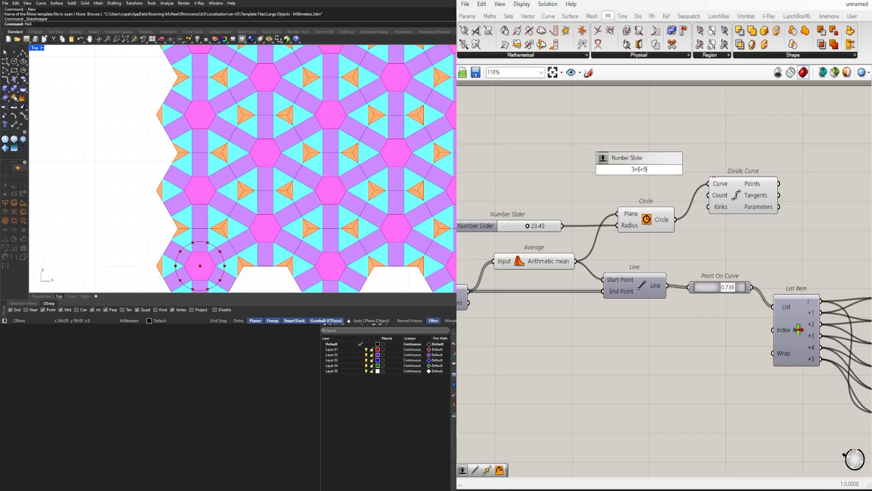
{"action": "key", "text": "Return"}
{"action": "scroll", "coordinate": [706, 197], "scroll_direction": "up", "scroll_amount": 2}
{"action": "left_click_drag", "start_coordinate": [592, 160], "coordinate": [534, 185]}
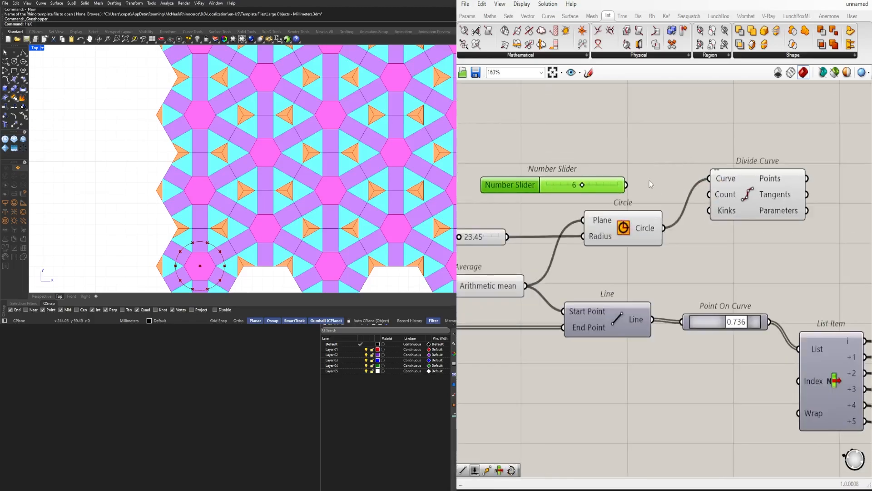
{"action": "left_click_drag", "start_coordinate": [717, 196], "coordinate": [719, 197]}
{"action": "left_click_drag", "start_coordinate": [749, 200], "coordinate": [754, 187]}
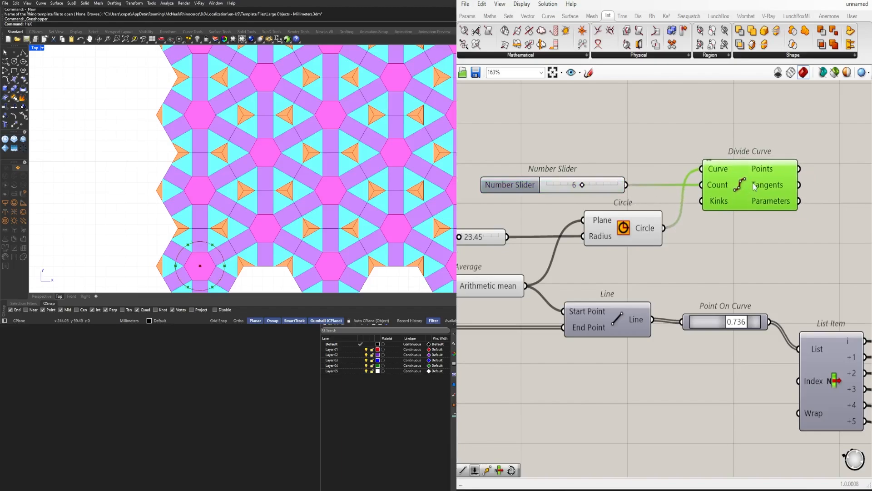
- Add Divide Curve's Points output to the existing sources of the Voronoi component's Points input
{"action": "scroll", "coordinate": [754, 188], "scroll_direction": "down", "scroll_amount": 2}
{"action": "scroll", "coordinate": [619, 159], "scroll_direction": "down", "scroll_amount": 2}
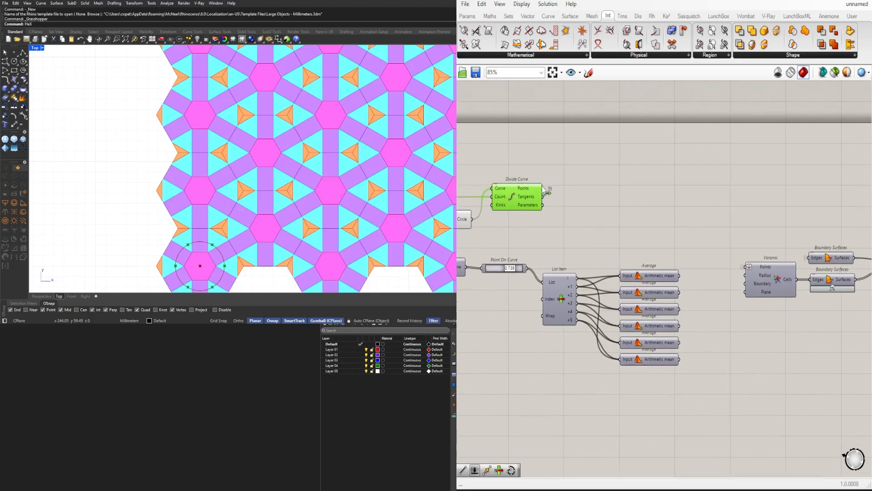
{"action": "left_click_drag", "start_coordinate": [543, 191], "coordinate": [745, 267]}
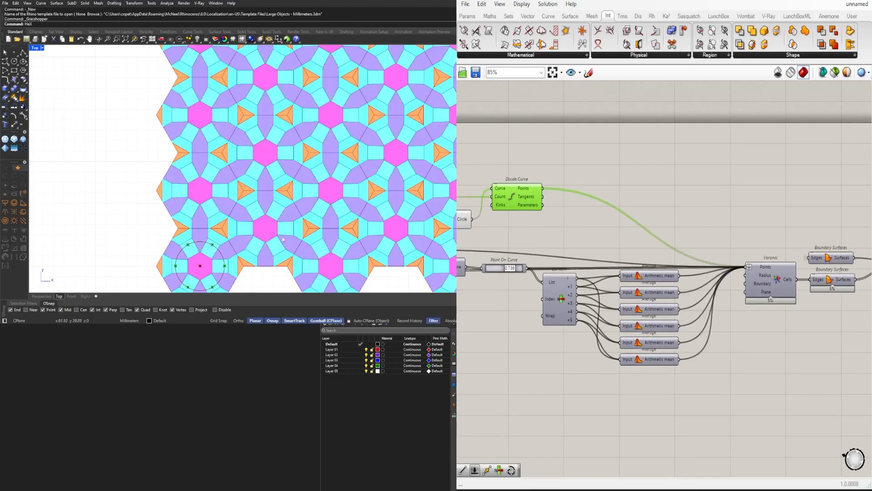
{"action": "right_click_drag", "start_coordinate": [687, 218], "coordinate": [812, 234]}
{"action": "scroll", "coordinate": [812, 234], "scroll_direction": "down", "scroll_amount": 3}
{"action": "scroll", "coordinate": [648, 241], "scroll_direction": "up", "scroll_amount": 6}
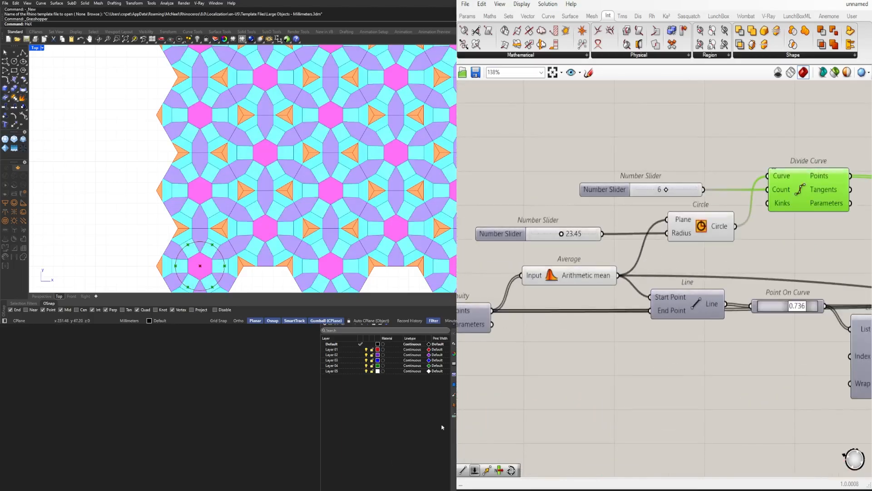
{"action": "scroll", "coordinate": [244, 179], "scroll_direction": "down", "scroll_amount": 6}
{"action": "scroll", "coordinate": [229, 235], "scroll_direction": "up", "scroll_amount": 4}
{"action": "scroll", "coordinate": [600, 272], "scroll_direction": "up", "scroll_amount": 6}
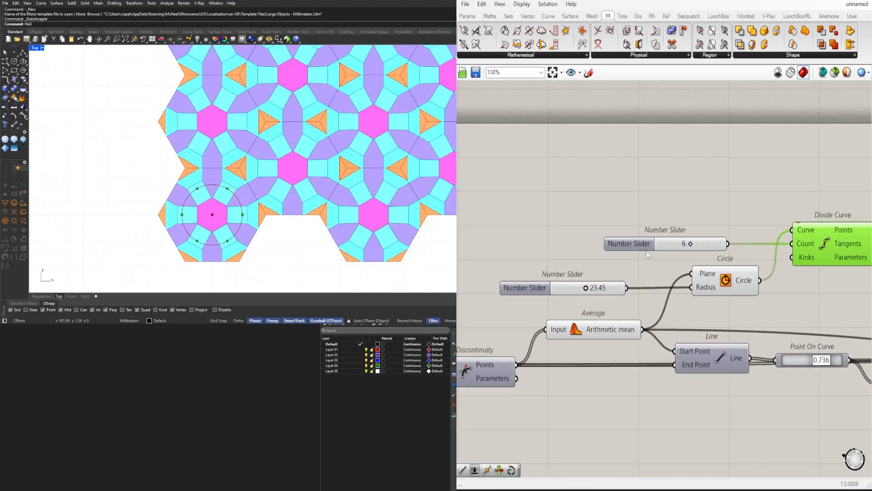
- Set the circle's radius slider to 9.96
{"action": "left_click_drag", "start_coordinate": [594, 273], "coordinate": [554, 274]}
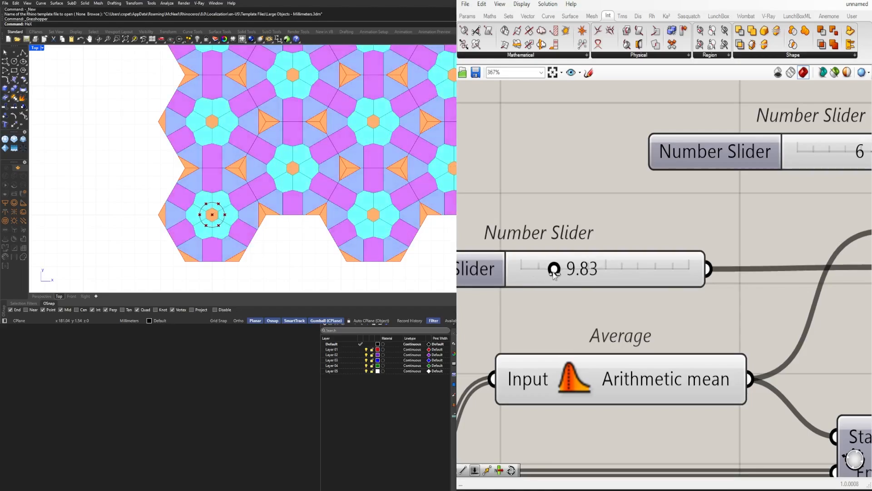
{"action": "scroll", "coordinate": [277, 209], "scroll_direction": "down", "scroll_amount": 6}
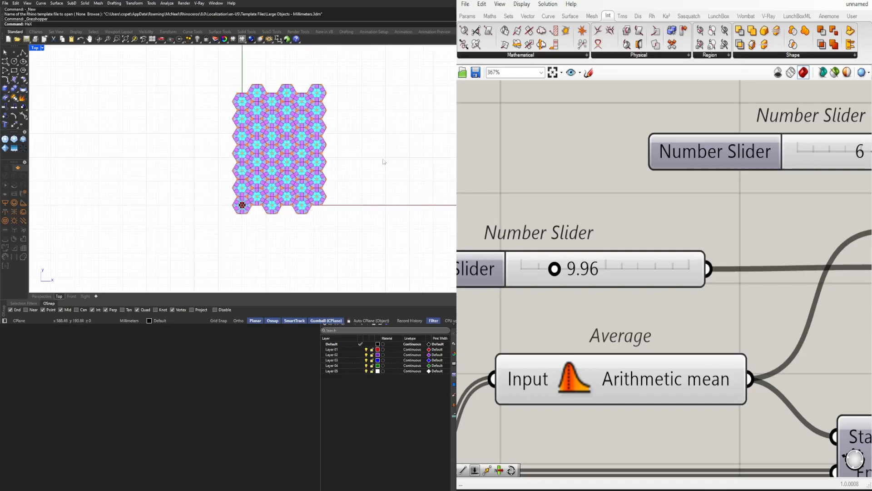
- Apply the dark green to yellow-green preset to the active definition's Gradient component
{"action": "scroll", "coordinate": [666, 189], "scroll_direction": "down", "scroll_amount": 6}
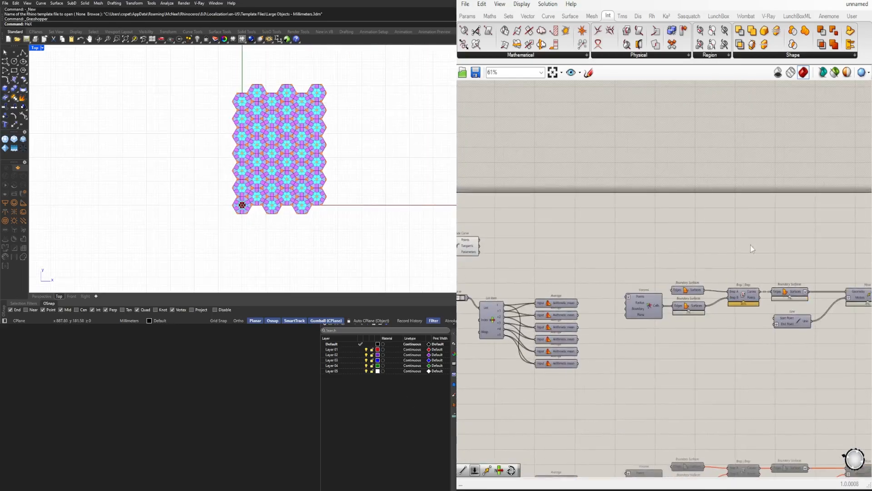
{"action": "scroll", "coordinate": [631, 309], "scroll_direction": "up", "scroll_amount": 3}
{"action": "scroll", "coordinate": [632, 310], "scroll_direction": "up", "scroll_amount": 4}
{"action": "right_click", "coordinate": [645, 295]}
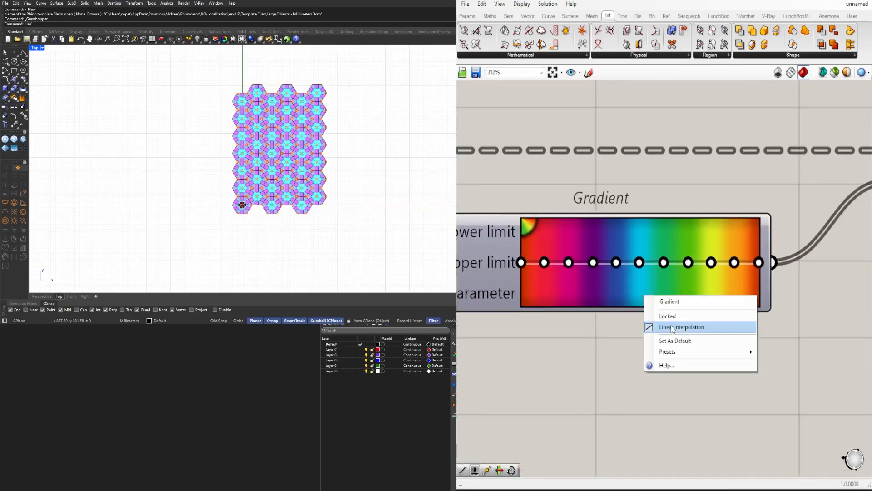
{"action": "mouse_move", "coordinate": [735, 355]}
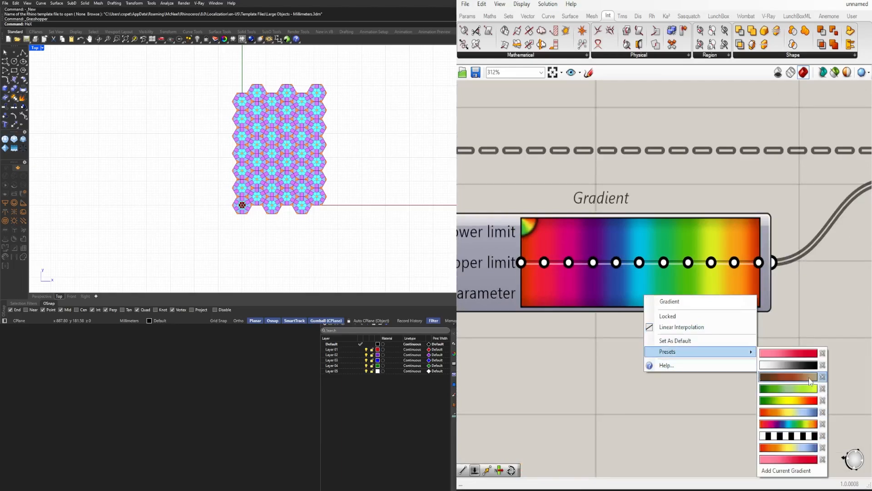
{"action": "left_click", "coordinate": [788, 388]}
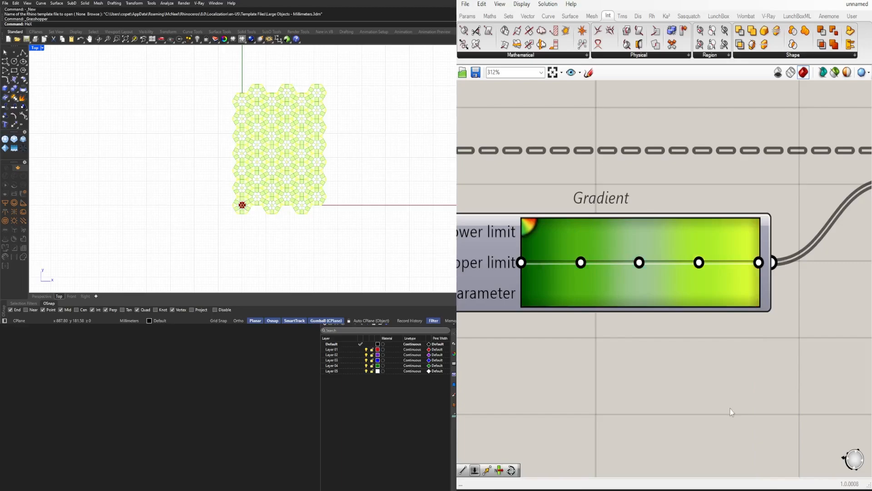
{"action": "scroll", "coordinate": [259, 179], "scroll_direction": "up", "scroll_amount": 4}
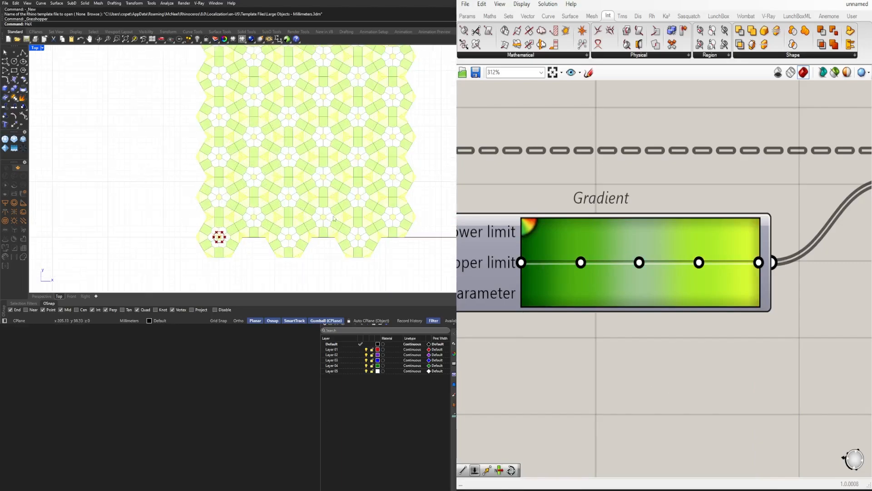
- Turn off the preview of the components from Discontinuity to Point On Curve, including Average, Line, Circle, Divide Curve and their sliders
{"action": "scroll", "coordinate": [581, 330], "scroll_direction": "down", "scroll_amount": 10}
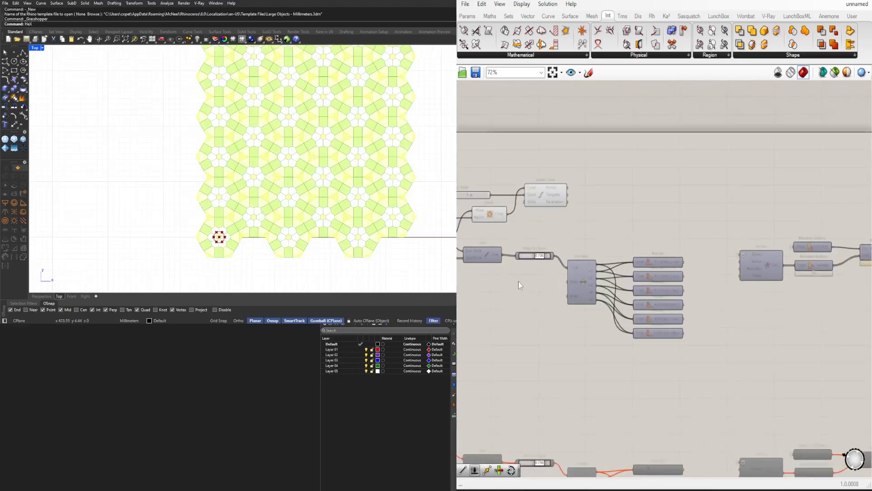
{"action": "left_click_drag", "start_coordinate": [729, 365], "coordinate": [637, 256]}
{"action": "scroll", "coordinate": [661, 260], "scroll_direction": "up", "scroll_amount": 1}
{"action": "middle_click", "coordinate": [666, 254]}
{"action": "left_click", "coordinate": [688, 219]}
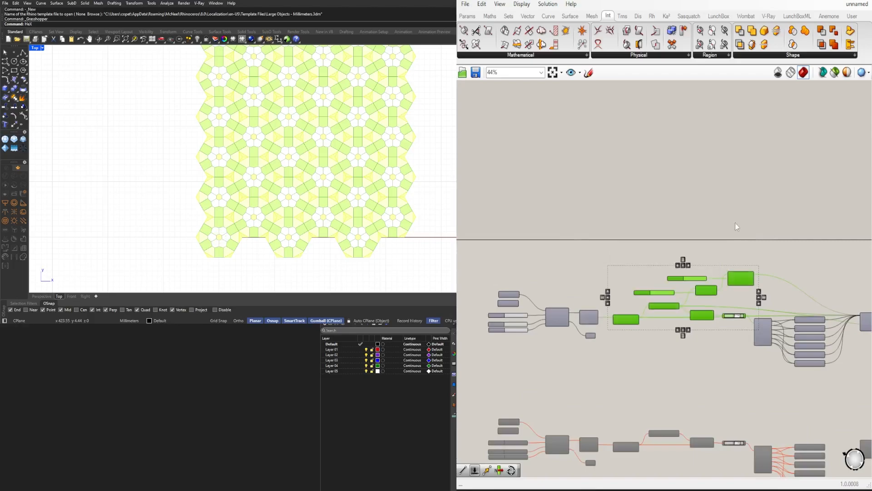
{"action": "left_click", "coordinate": [735, 223]}
- Try a Divide Curve count of 3, and set the count slider to 4
{"action": "scroll", "coordinate": [667, 300], "scroll_direction": "up", "scroll_amount": 5}
{"action": "scroll", "coordinate": [666, 301], "scroll_direction": "up", "scroll_amount": 6}
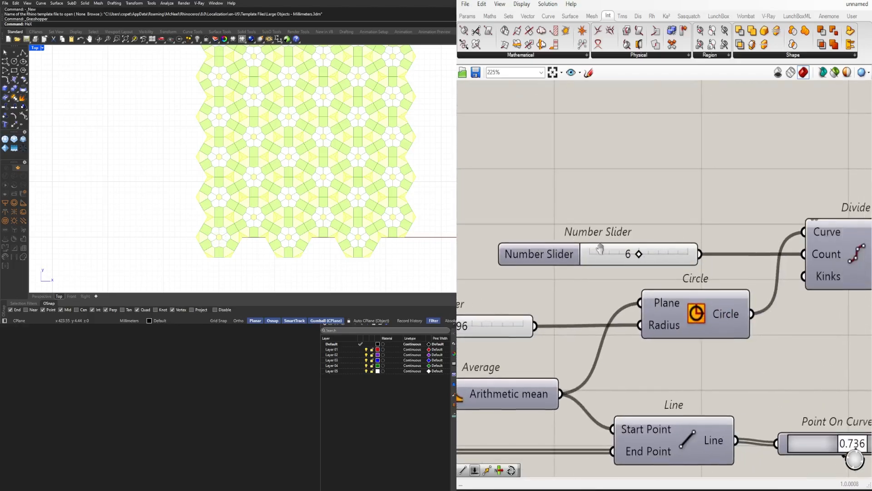
{"action": "scroll", "coordinate": [568, 292], "scroll_direction": "up", "scroll_amount": 3}
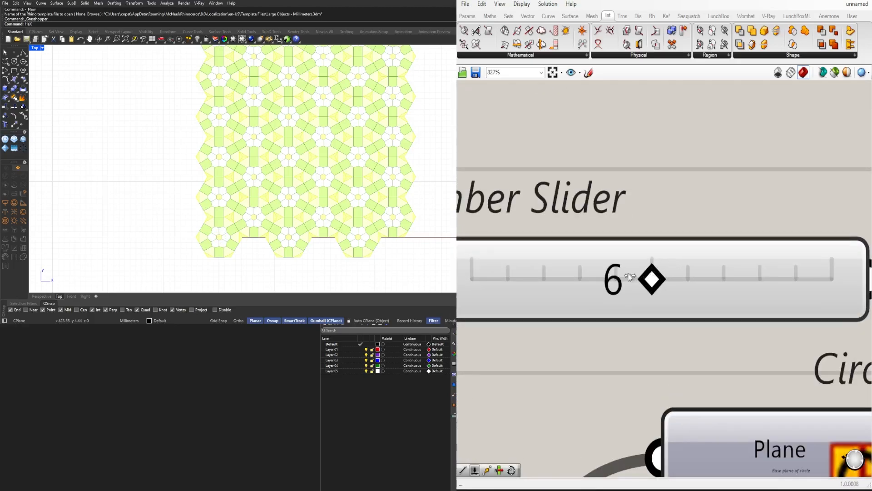
{"action": "left_click_drag", "start_coordinate": [623, 276], "coordinate": [642, 272]}
{"action": "scroll", "coordinate": [642, 271], "scroll_direction": "down", "scroll_amount": 6}
{"action": "scroll", "coordinate": [653, 275], "scroll_direction": "up", "scroll_amount": 5}
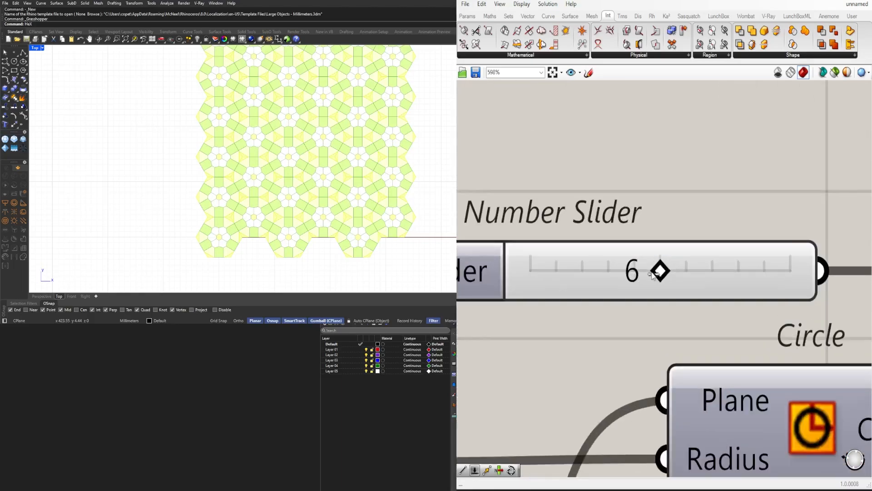
{"action": "left_click_drag", "start_coordinate": [589, 271], "coordinate": [564, 271]}
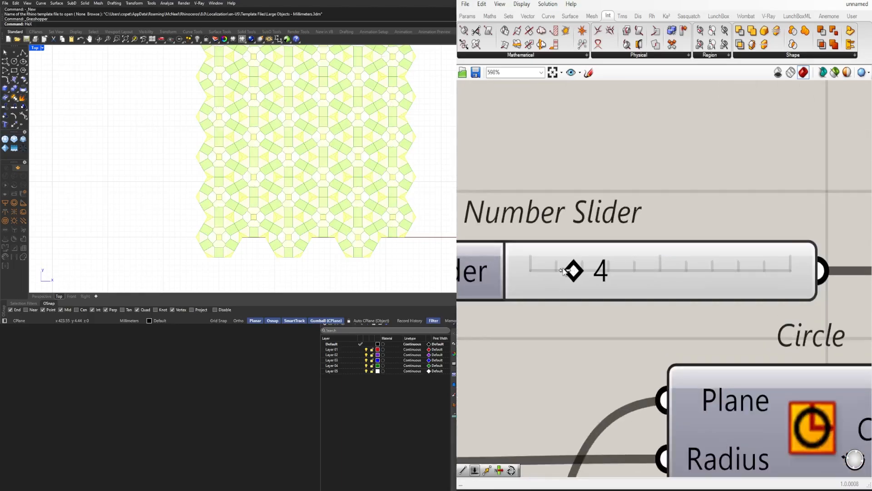
{"action": "left_click_drag", "start_coordinate": [547, 268], "coordinate": [539, 268]}
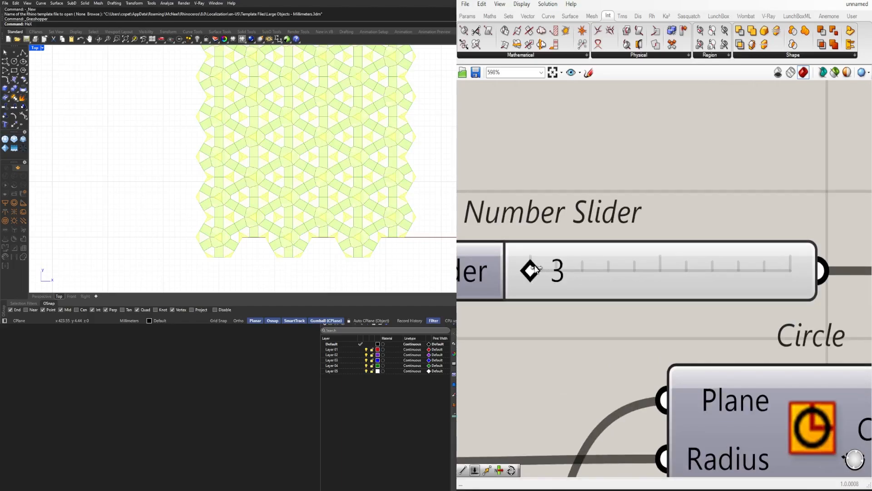
{"action": "left_click_drag", "start_coordinate": [557, 266], "coordinate": [560, 264]}
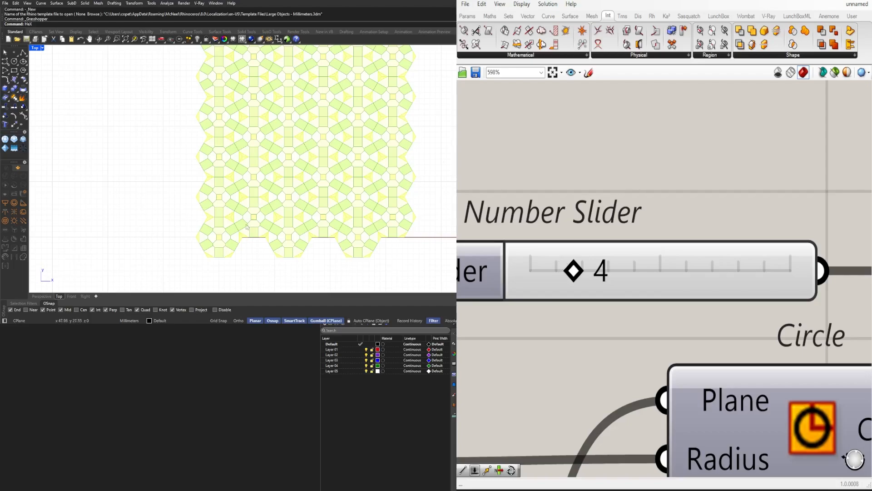
{"action": "scroll", "coordinate": [247, 226], "scroll_direction": "up", "scroll_amount": 5}
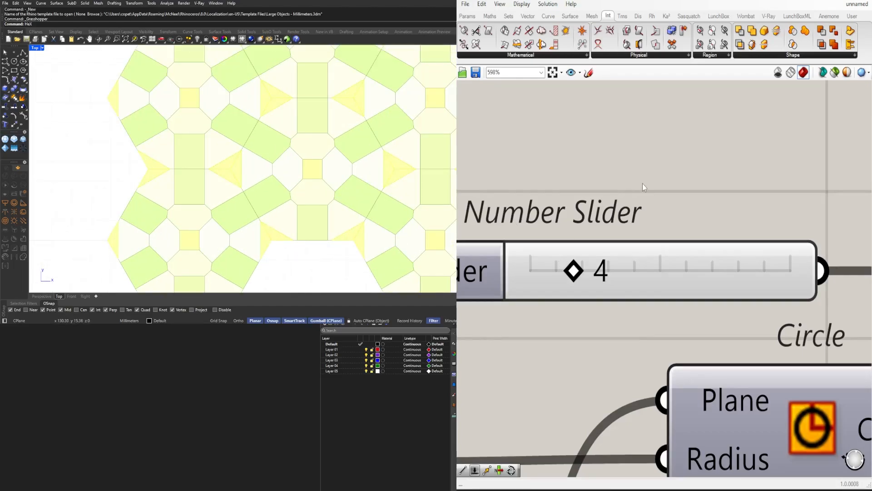
- Try circle radii of 7.15 and 13.52, and set the radius slider to 34.24
{"action": "scroll", "coordinate": [643, 183], "scroll_direction": "down", "scroll_amount": 6}
{"action": "scroll", "coordinate": [666, 187], "scroll_direction": "down", "scroll_amount": 2}
{"action": "right_click_drag", "start_coordinate": [545, 254], "coordinate": [616, 243]}
{"action": "scroll", "coordinate": [577, 245], "scroll_direction": "up", "scroll_amount": 5}
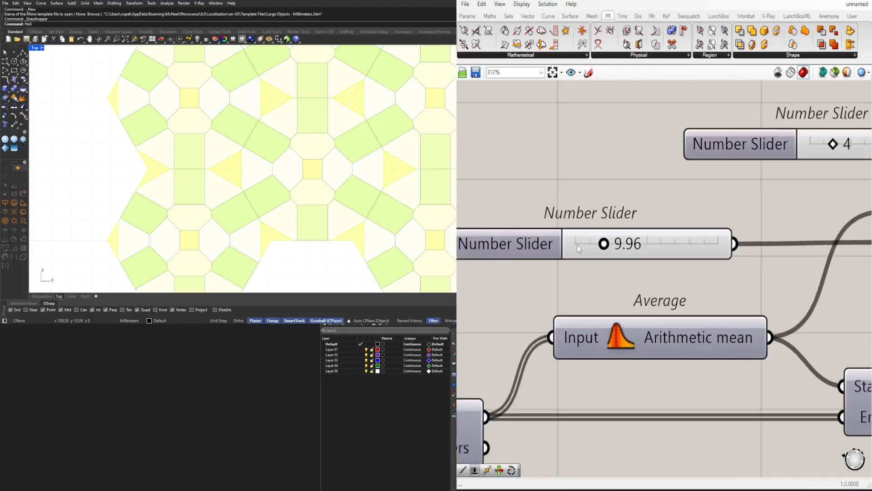
{"action": "scroll", "coordinate": [578, 248], "scroll_direction": "up", "scroll_amount": 2}
{"action": "mouse_move", "coordinate": [620, 243]}
{"action": "left_mouse_down"}
{"action": "mouse_move", "coordinate": [570, 243]}
{"action": "mouse_move", "coordinate": [608, 243]}
{"action": "left_mouse_up"}
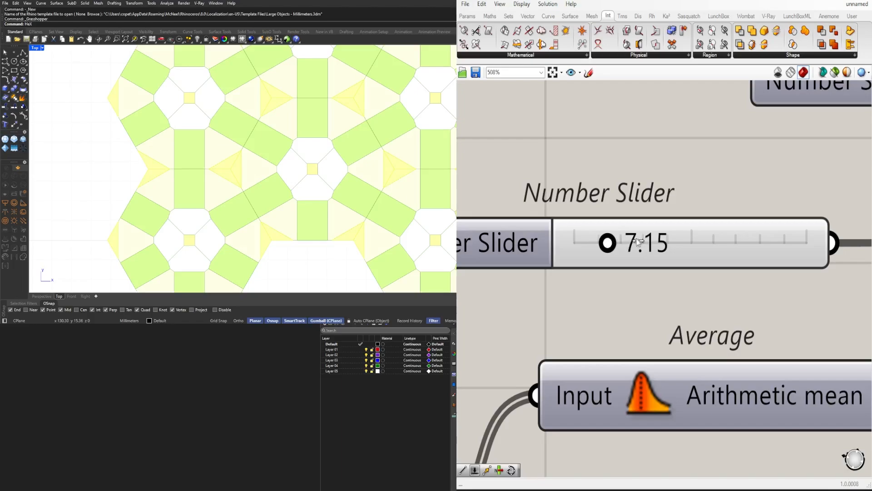
{"action": "left_click_drag", "start_coordinate": [608, 243], "coordinate": [637, 242]}
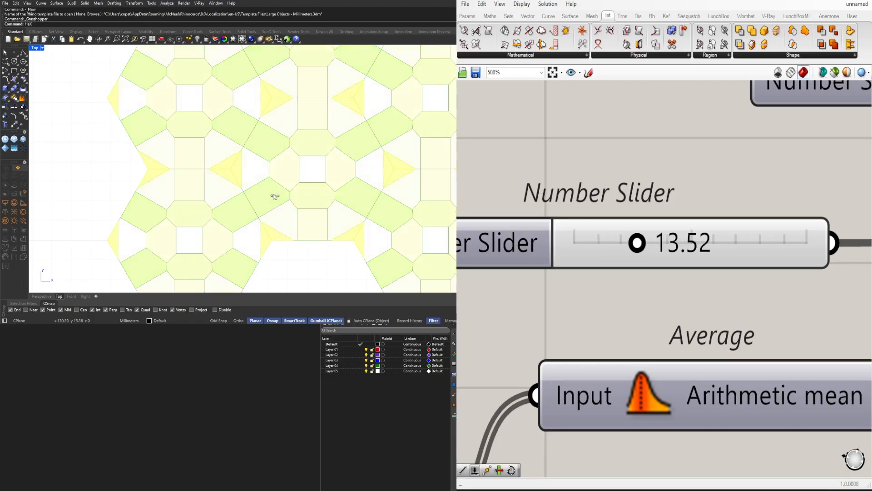
{"action": "scroll", "coordinate": [273, 195], "scroll_direction": "down", "scroll_amount": 12}
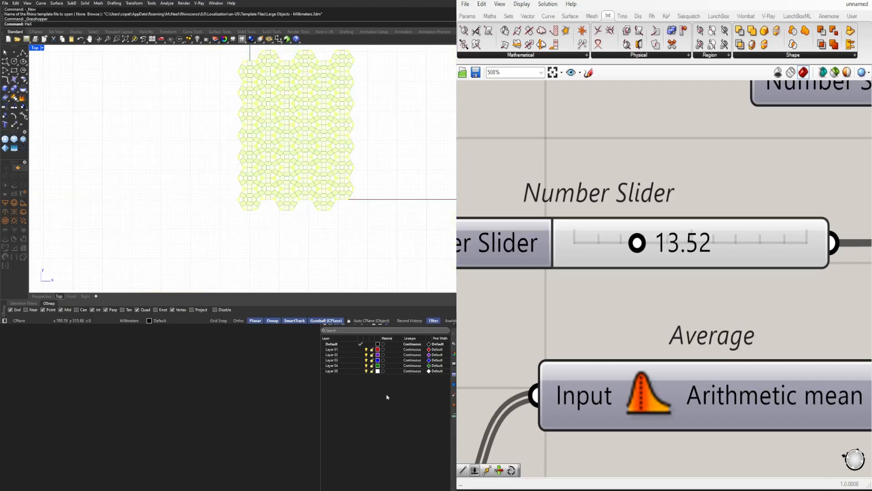
{"action": "scroll", "coordinate": [606, 222], "scroll_direction": "up", "scroll_amount": 1}
{"action": "left_click_drag", "start_coordinate": [645, 246], "coordinate": [754, 247]}
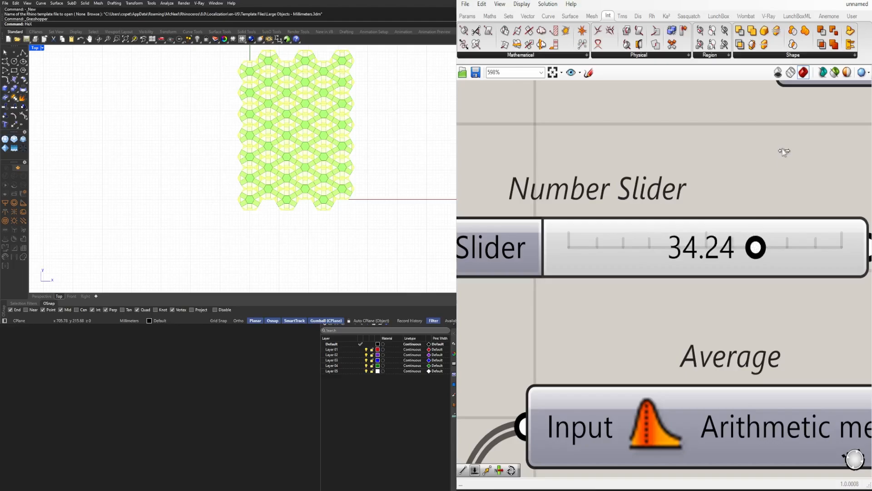
- Examine the resulting tiling up close and the component chain that generates it
{"action": "scroll", "coordinate": [781, 148], "scroll_direction": "down", "scroll_amount": 8}
{"action": "scroll", "coordinate": [585, 186], "scroll_direction": "down", "scroll_amount": 11}
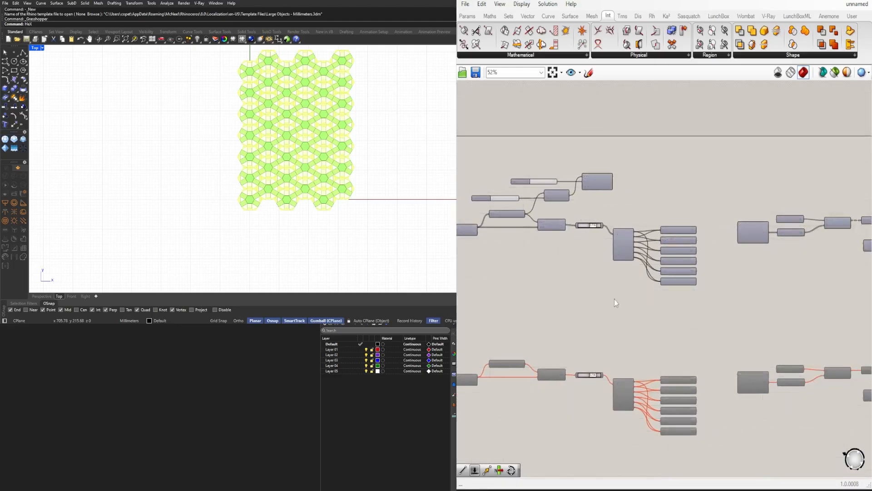
{"action": "scroll", "coordinate": [758, 231], "scroll_direction": "up", "scroll_amount": 2}
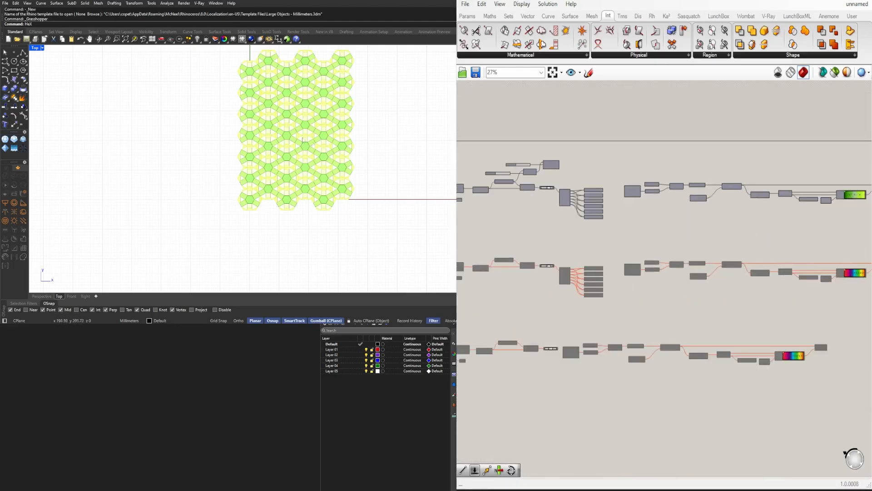
{"action": "scroll", "coordinate": [272, 127], "scroll_direction": "up", "scroll_amount": 6}
{"action": "scroll", "coordinate": [326, 110], "scroll_direction": "up", "scroll_amount": 2}
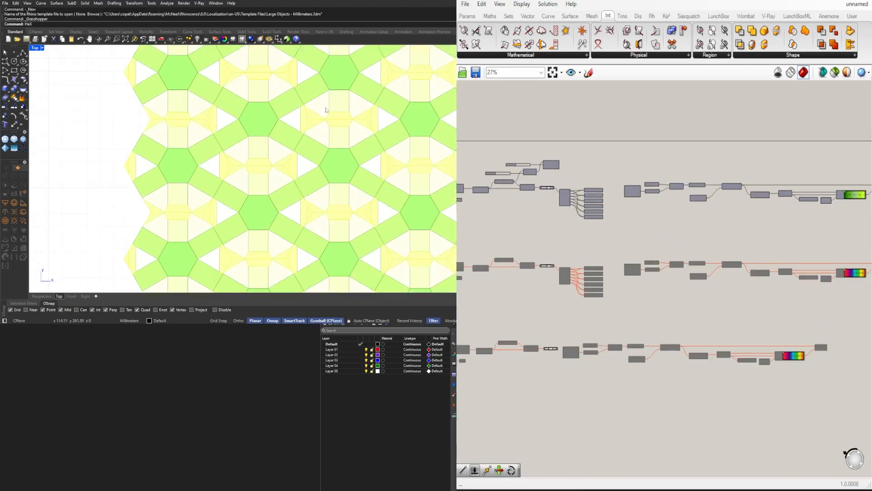
{"action": "scroll", "coordinate": [736, 222], "scroll_direction": "up", "scroll_amount": 5}
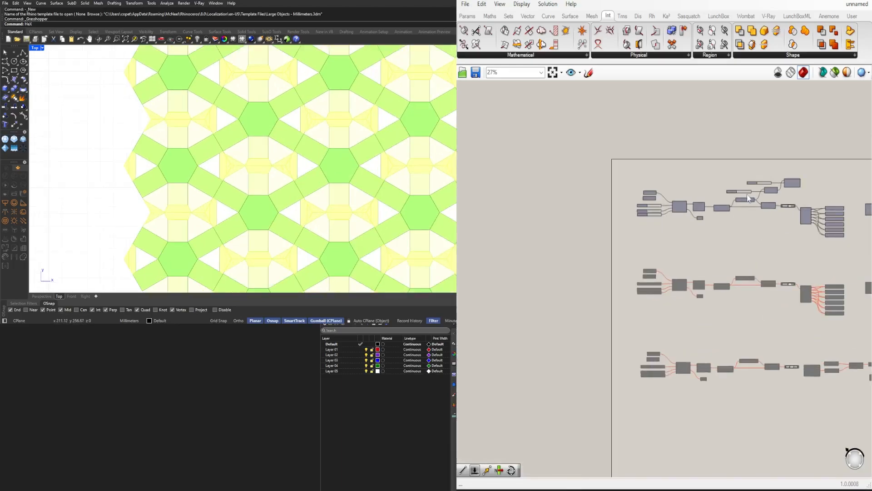
{"action": "scroll", "coordinate": [635, 231], "scroll_direction": "down", "scroll_amount": 7}
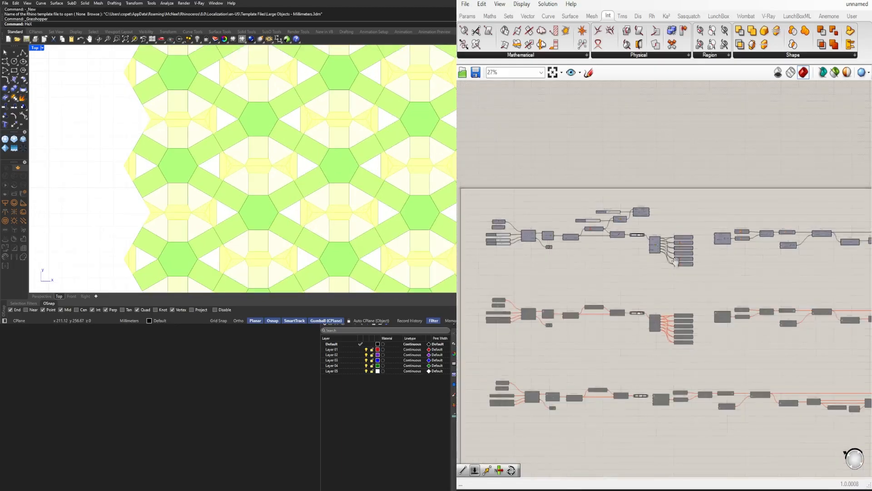
{"action": "left_click_drag", "start_coordinate": [798, 254], "coordinate": [608, 231]}
{"action": "scroll", "coordinate": [645, 229], "scroll_direction": "up", "scroll_amount": 9}
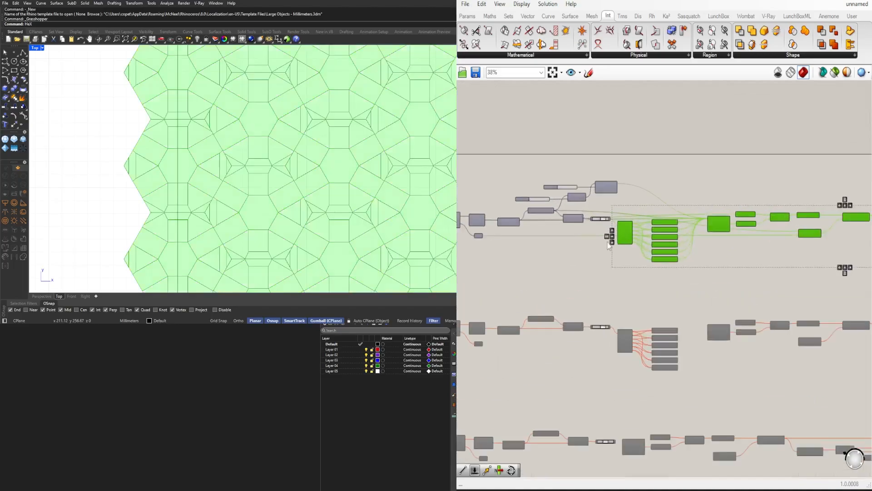
{"action": "left_click_drag", "start_coordinate": [649, 203], "coordinate": [655, 196]}
{"action": "left_click", "coordinate": [657, 138]}
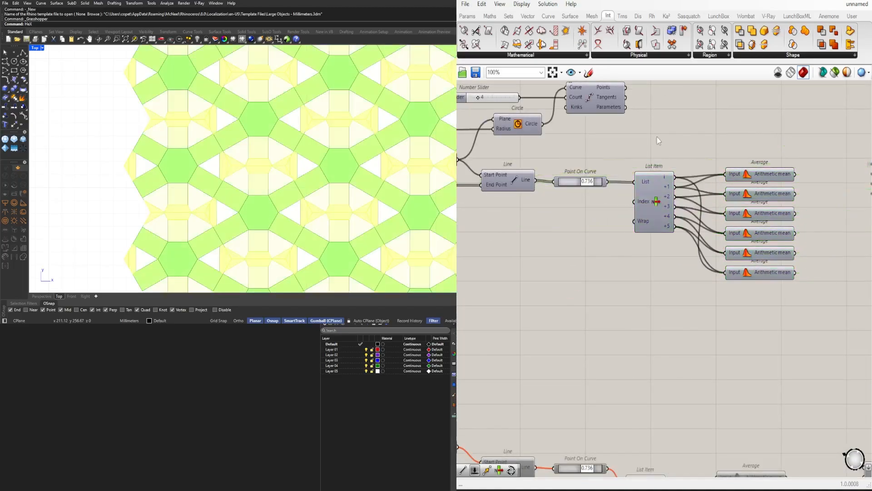
- Turn on the preview of the List Item component fed by Hexagonal's Cells output to show the base hexagon
{"action": "right_click_drag", "start_coordinate": [500, 212], "coordinate": [630, 210]}
{"action": "right_click_drag", "start_coordinate": [686, 199], "coordinate": [786, 208]}
{"action": "scroll", "coordinate": [787, 208], "scroll_direction": "down", "scroll_amount": 5}
{"action": "scroll", "coordinate": [627, 167], "scroll_direction": "up", "scroll_amount": 6}
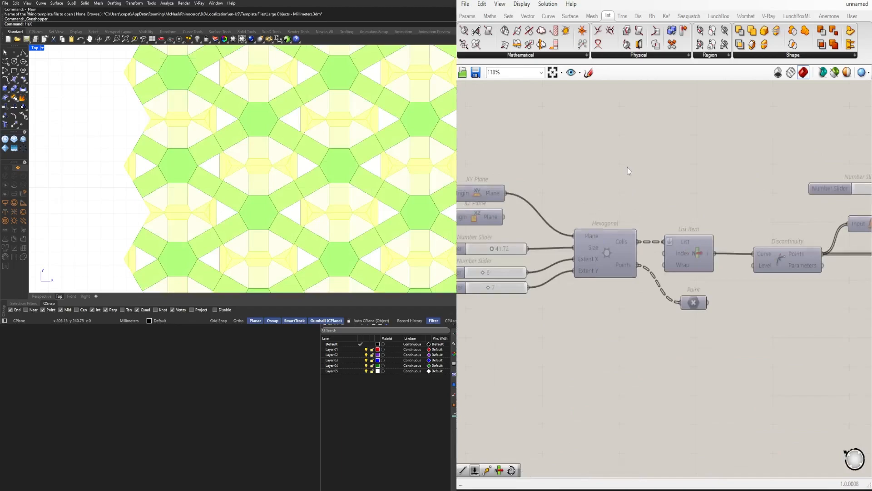
{"action": "right_click_drag", "start_coordinate": [728, 220], "coordinate": [604, 208]}
{"action": "scroll", "coordinate": [604, 208], "scroll_direction": "down", "scroll_amount": 2}
{"action": "right_click_drag", "start_coordinate": [495, 237], "coordinate": [575, 244]}
{"action": "scroll", "coordinate": [598, 242], "scroll_direction": "up", "scroll_amount": 4}
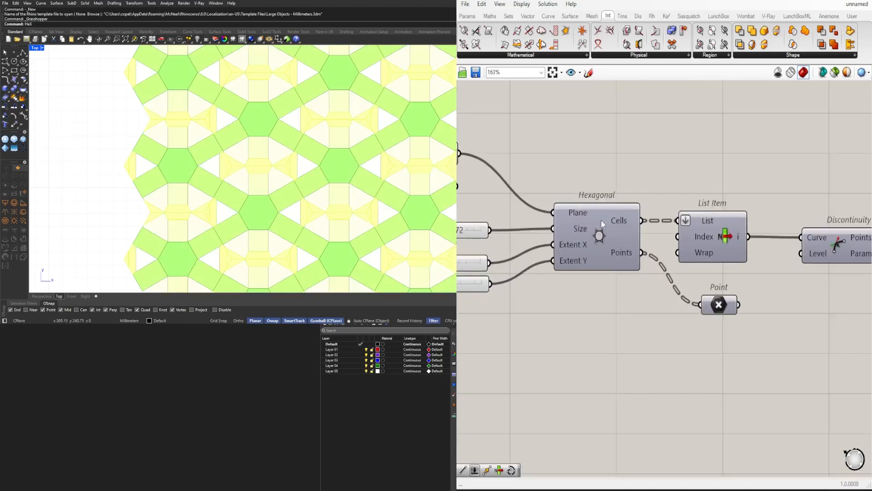
{"action": "middle_click", "coordinate": [721, 236]}
{"action": "left_click", "coordinate": [688, 247]}
{"action": "scroll", "coordinate": [338, 118], "scroll_direction": "down", "scroll_amount": 8}
{"action": "scroll", "coordinate": [285, 237], "scroll_direction": "up", "scroll_amount": 13}
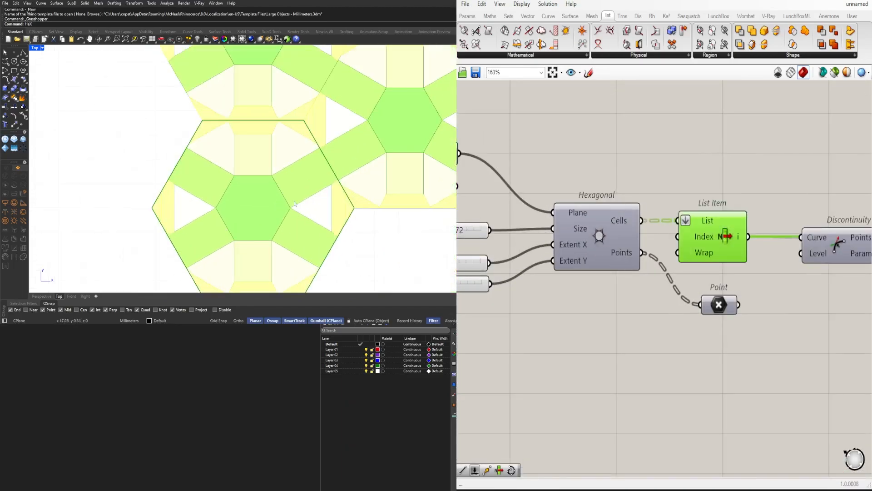
{"action": "scroll", "coordinate": [215, 146], "scroll_direction": "down", "scroll_amount": 5}
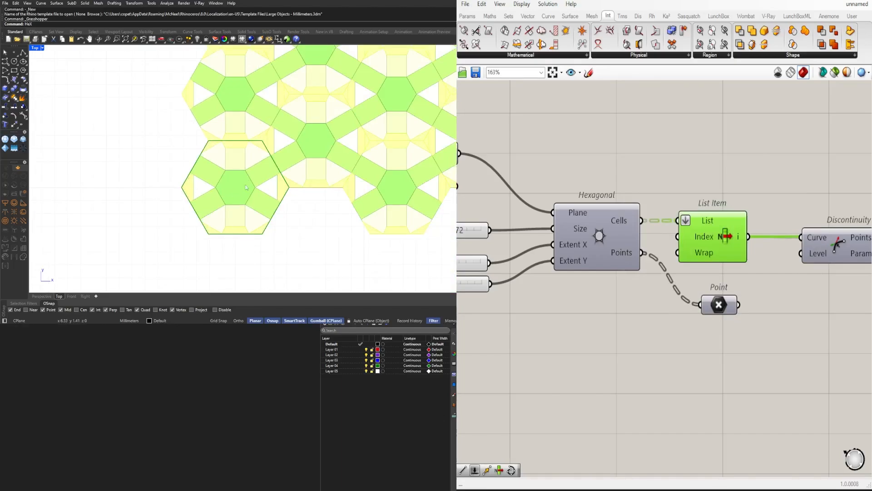
- Examine the base hexagon, the Circle and Divide Curve components, and the overall layout of the component chains
{"action": "scroll", "coordinate": [239, 181], "scroll_direction": "down", "scroll_amount": 10}
{"action": "scroll", "coordinate": [625, 163], "scroll_direction": "down", "scroll_amount": 6}
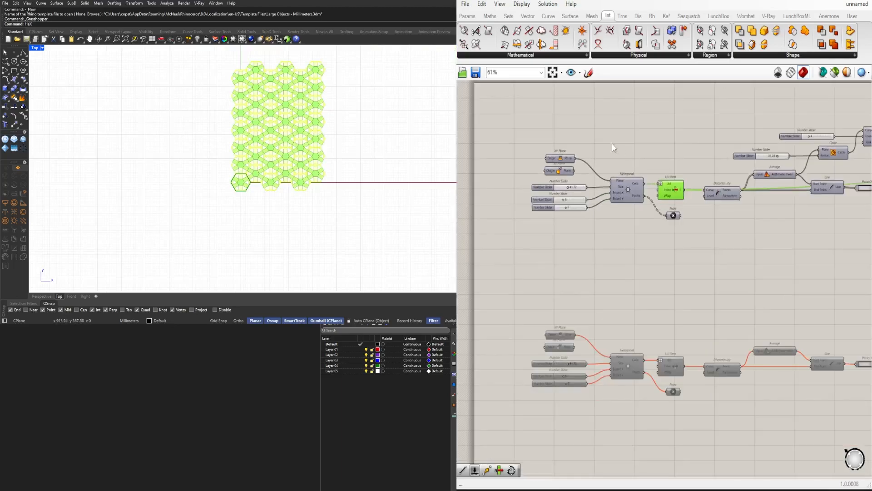
{"action": "right_click_drag", "start_coordinate": [612, 144], "coordinate": [676, 260]}
{"action": "scroll", "coordinate": [773, 275], "scroll_direction": "up", "scroll_amount": 4}
{"action": "right_click_drag", "start_coordinate": [835, 259], "coordinate": [654, 222]}
{"action": "scroll", "coordinate": [722, 215], "scroll_direction": "up", "scroll_amount": 1}
{"action": "right_click_drag", "start_coordinate": [775, 233], "coordinate": [583, 231]}
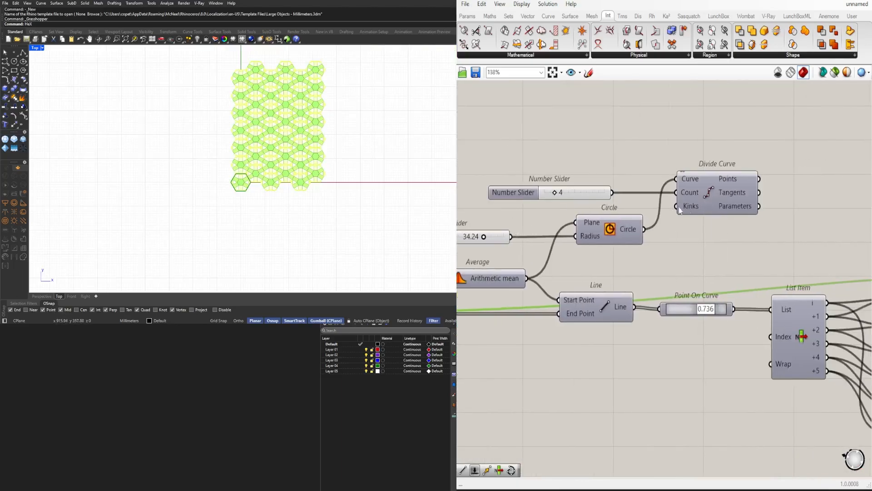
{"action": "left_click", "coordinate": [614, 235]}
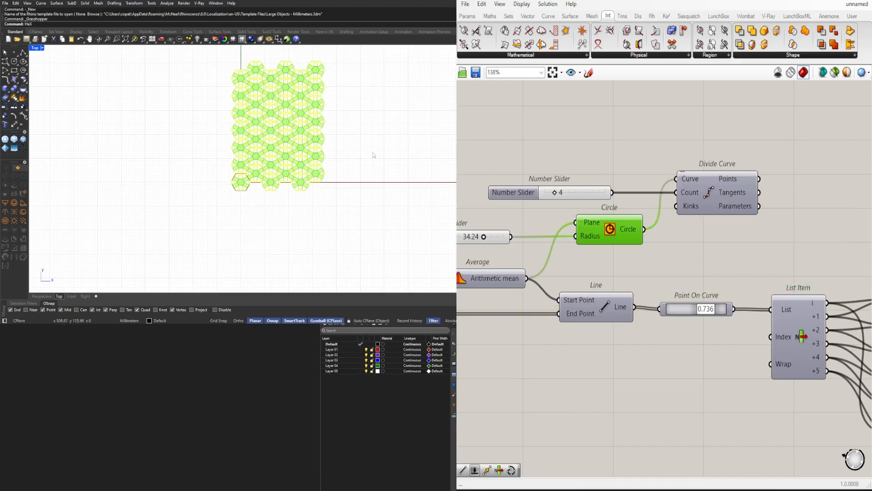
{"action": "scroll", "coordinate": [827, 165], "scroll_direction": "down", "scroll_amount": 8}
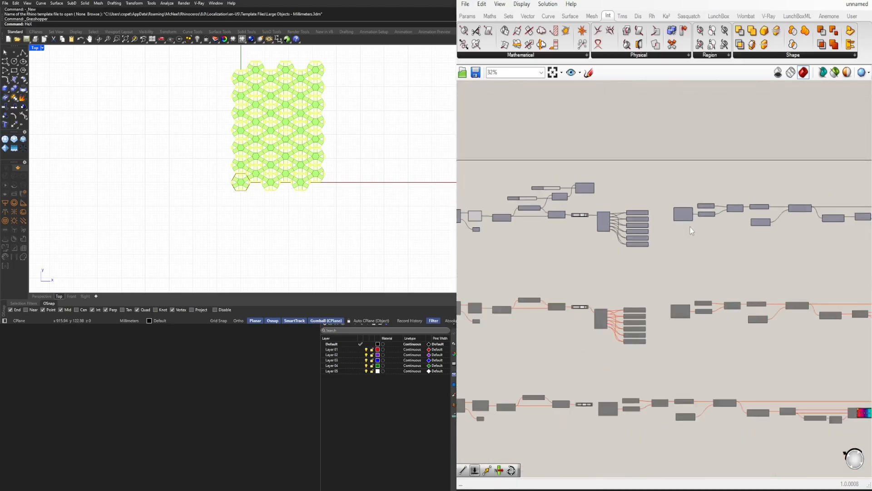
{"action": "right_click_drag", "start_coordinate": [690, 227], "coordinate": [722, 227]}
{"action": "scroll", "coordinate": [700, 225], "scroll_direction": "down", "scroll_amount": 2}
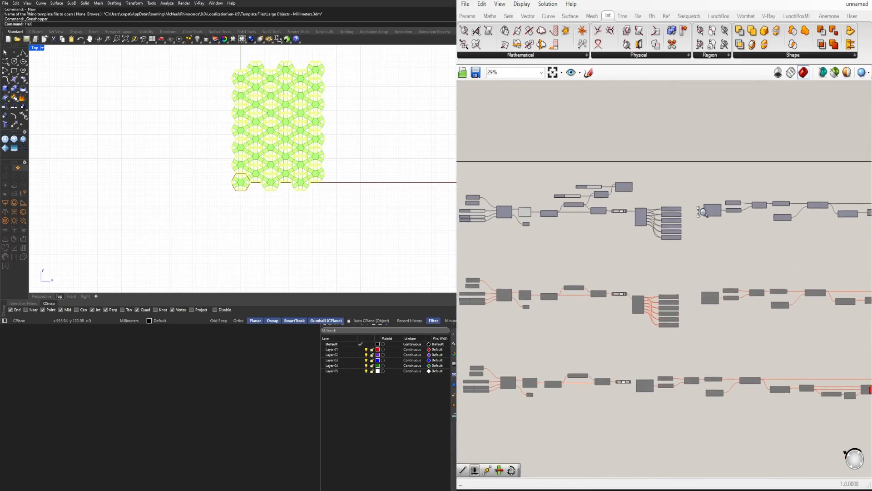
{"action": "mouse_move", "coordinate": [705, 229]}
{"action": "right_mouse_down"}
{"action": "mouse_move", "coordinate": [658, 230]}
{"action": "mouse_move", "coordinate": [700, 230]}
{"action": "right_mouse_up"}
{"action": "scroll", "coordinate": [673, 231], "scroll_direction": "down", "scroll_amount": 1}
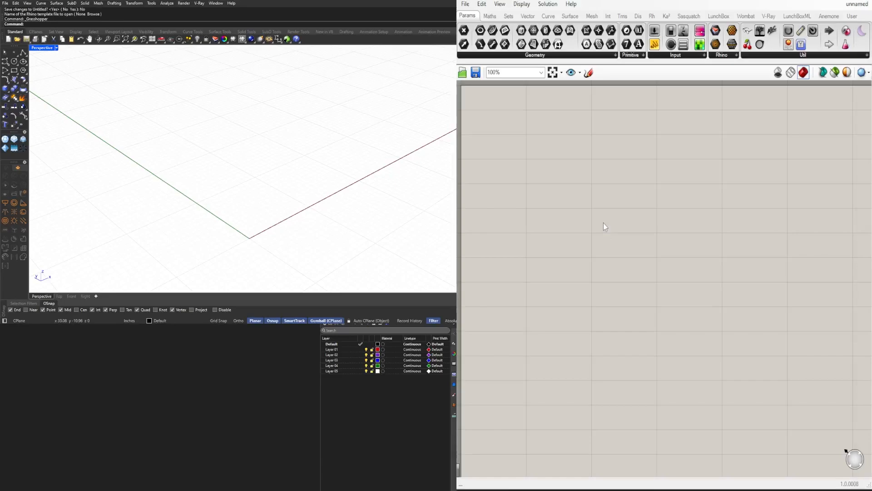
- Place a Hexagonal grid component on the empty canvas and feed an XY Plane into its Plane input
{"action": "double_click", "coordinate": [603, 222]}
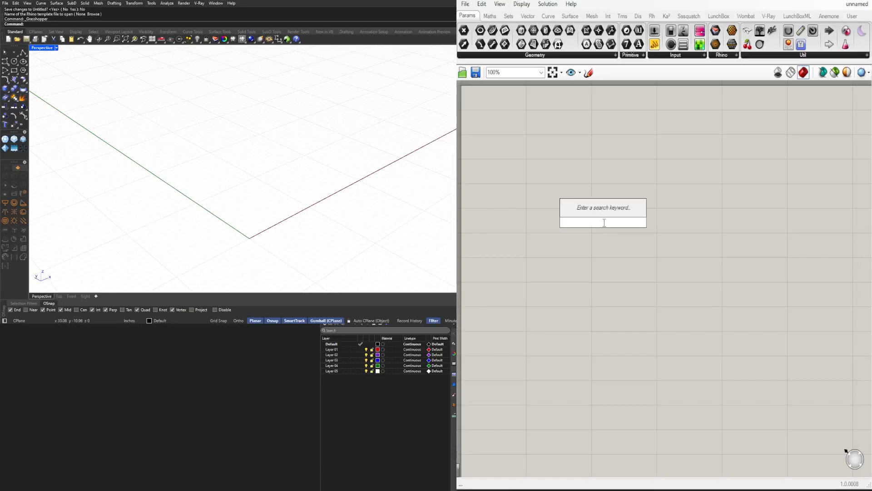
{"action": "left_click", "coordinate": [526, 18]}
{"action": "left_click", "coordinate": [537, 53]}
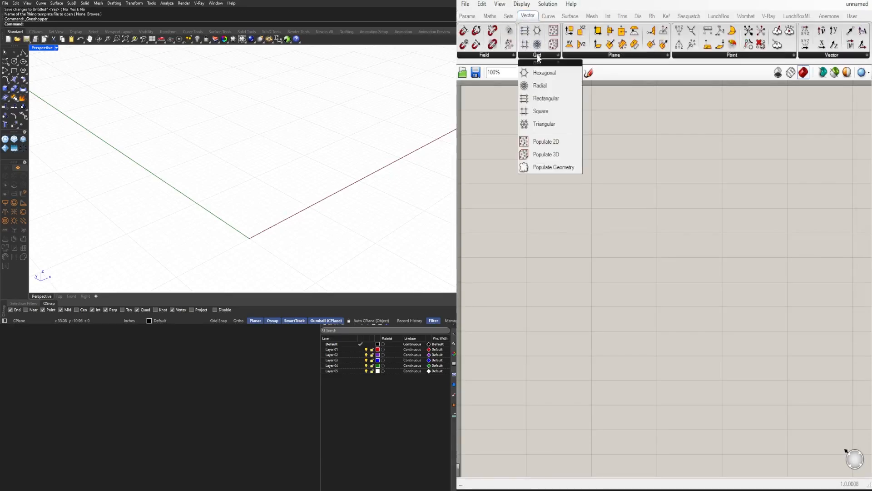
{"action": "left_click_drag", "start_coordinate": [548, 84], "coordinate": [669, 251]}
{"action": "double_click", "coordinate": [573, 247]}
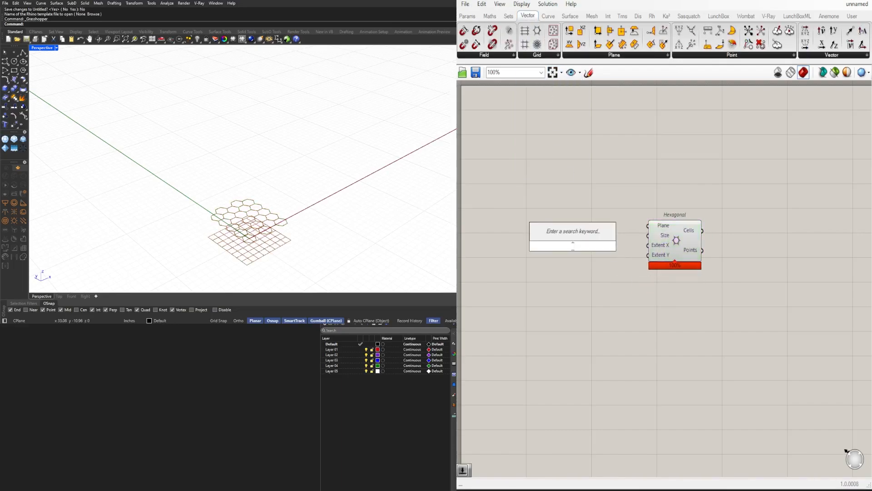
{"action": "type", "text": "xy"}
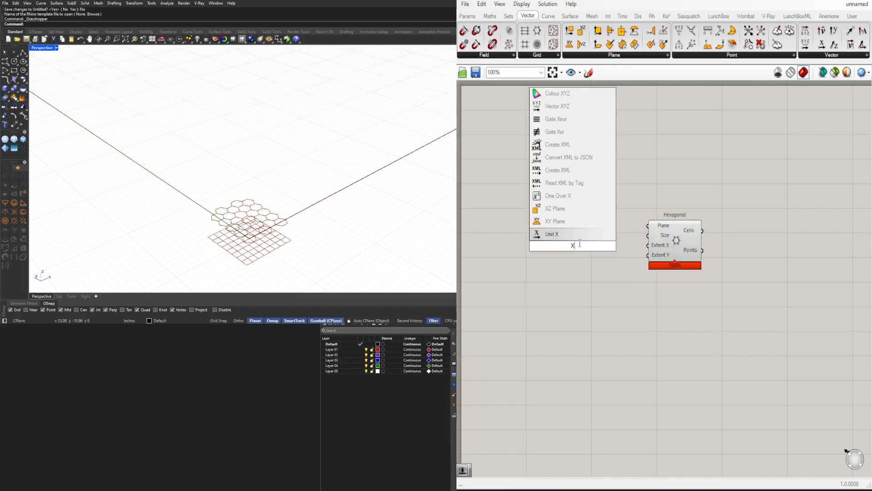
{"action": "left_click", "coordinate": [583, 235]}
{"action": "left_click_drag", "start_coordinate": [588, 245], "coordinate": [667, 232]}
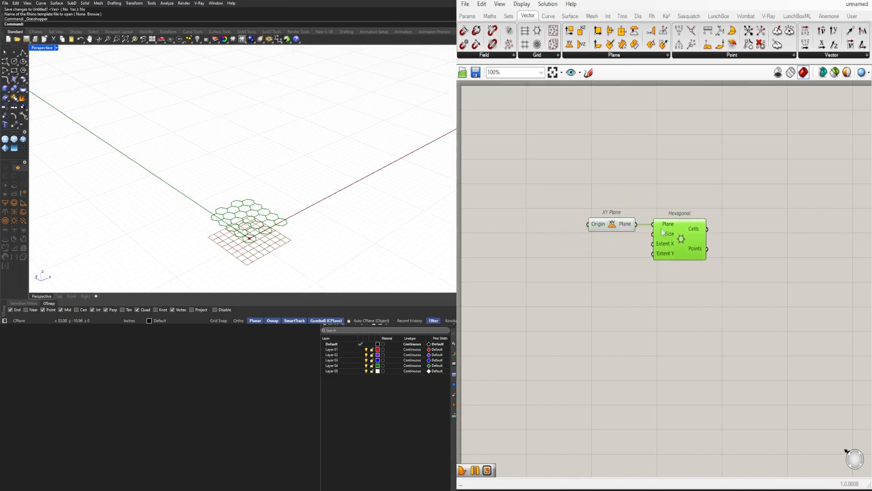
- Turn off the XY Plane component's preview and reposition the Hexagonal component slightly lower
{"action": "left_click_drag", "start_coordinate": [629, 199], "coordinate": [603, 229]}
{"action": "middle_click", "coordinate": [619, 189]}
{"action": "left_click", "coordinate": [638, 171]}
{"action": "left_click", "coordinate": [647, 159]}
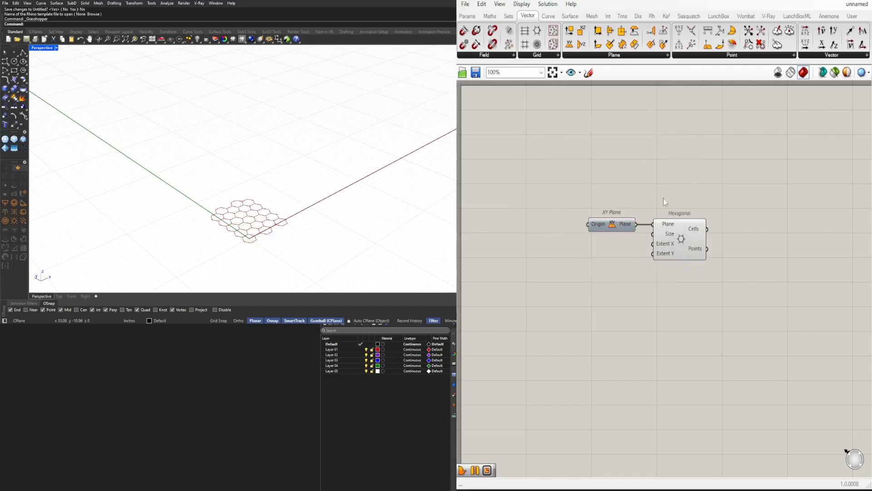
{"action": "left_click_drag", "start_coordinate": [679, 227], "coordinate": [692, 241]}
- Add a number slider set to 3.5 and connect it to Hexagonal's Size input
{"action": "double_click", "coordinate": [577, 285]}
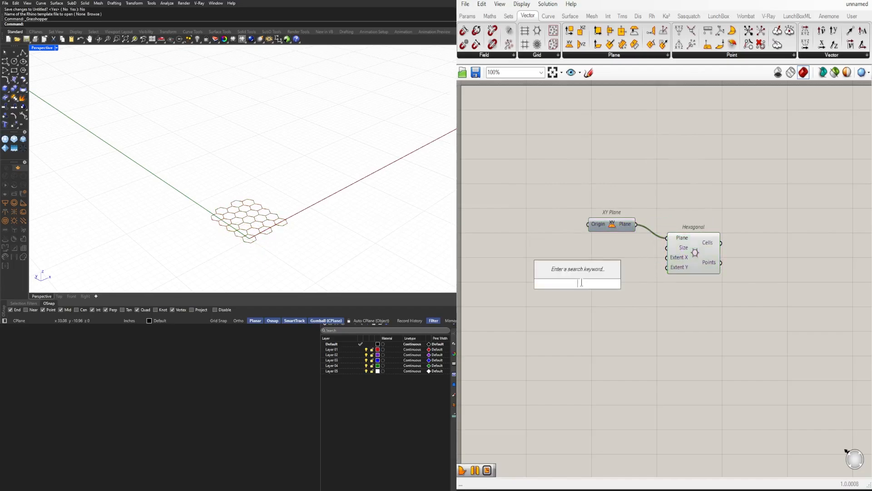
{"action": "type", "text": "3.5"}
{"action": "key", "text": "Return"}
{"action": "scroll", "coordinate": [632, 284], "scroll_direction": "up", "scroll_amount": 5}
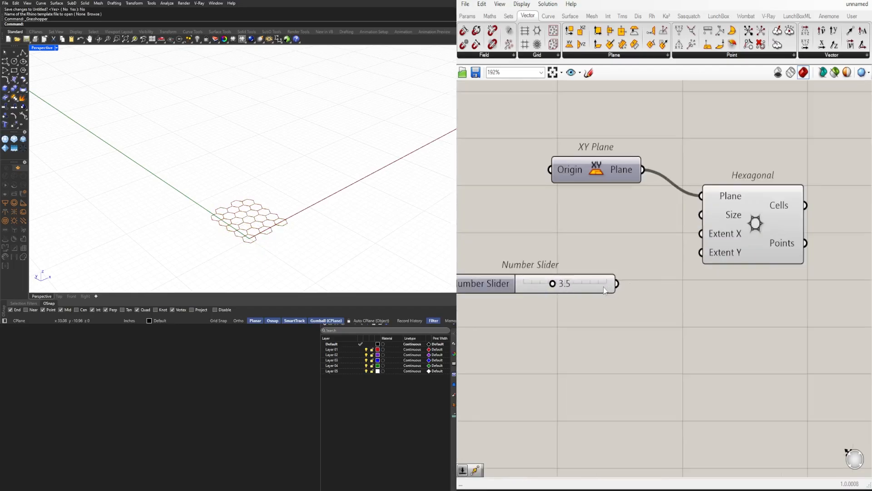
{"action": "mouse_move", "coordinate": [634, 229]}
{"action": "left_mouse_down"}
{"action": "mouse_move", "coordinate": [632, 238]}
{"action": "mouse_move", "coordinate": [633, 224]}
{"action": "left_mouse_up"}
{"action": "left_click_drag", "start_coordinate": [714, 217], "coordinate": [719, 218]}
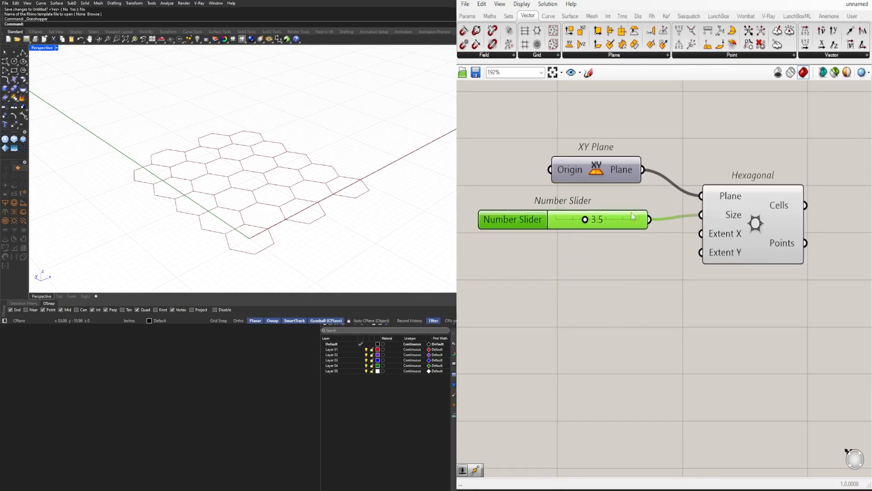
{"action": "left_click_drag", "start_coordinate": [631, 212], "coordinate": [638, 207]}
- Add two number sliders set to 5 and connect them to Hexagonal's Extent X and Extent Y inputs
{"action": "double_click", "coordinate": [578, 277]}
{"action": "type", "text": "5"}
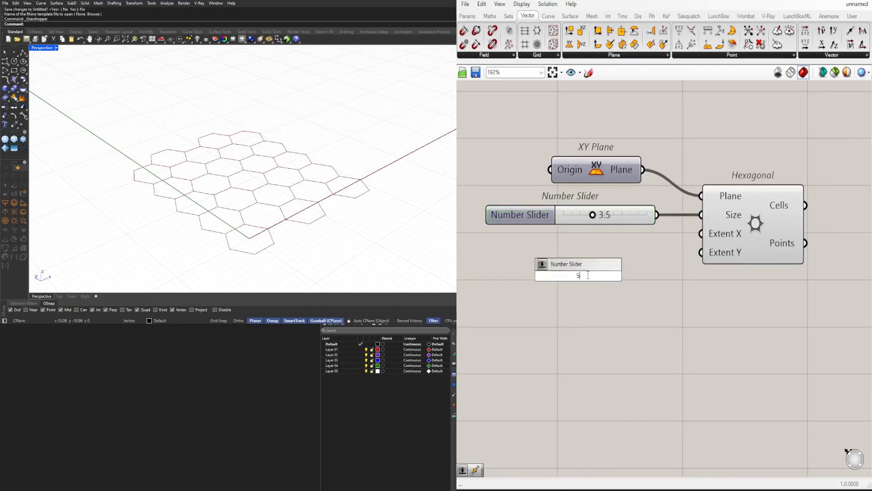
{"action": "key", "text": "Return"}
{"action": "mouse_move", "coordinate": [636, 276]}
{"action": "left_mouse_down"}
{"action": "mouse_move", "coordinate": [631, 258]}
{"action": "mouse_move", "coordinate": [636, 286]}
{"action": "left_mouse_up"}
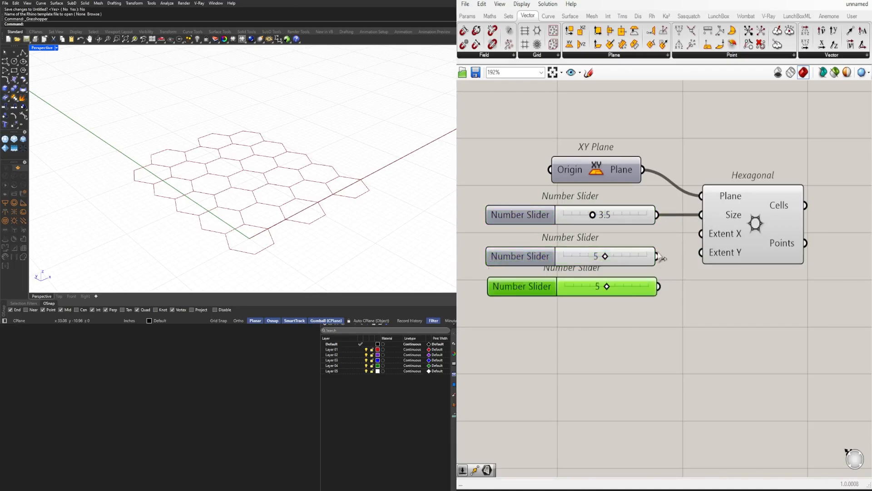
{"action": "left_click_drag", "start_coordinate": [659, 257], "coordinate": [702, 242]}
{"action": "left_click", "coordinate": [731, 237]}
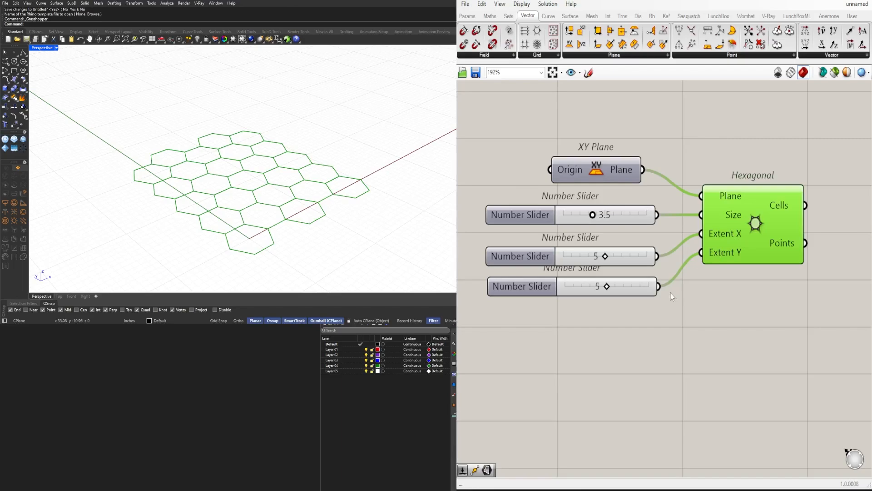
- Set both the Extent X and Extent Y sliders to 3
{"action": "scroll", "coordinate": [604, 262], "scroll_direction": "up", "scroll_amount": 2}
{"action": "left_click", "coordinate": [593, 254]}
{"action": "left_click_drag", "start_coordinate": [609, 253], "coordinate": [584, 257]}
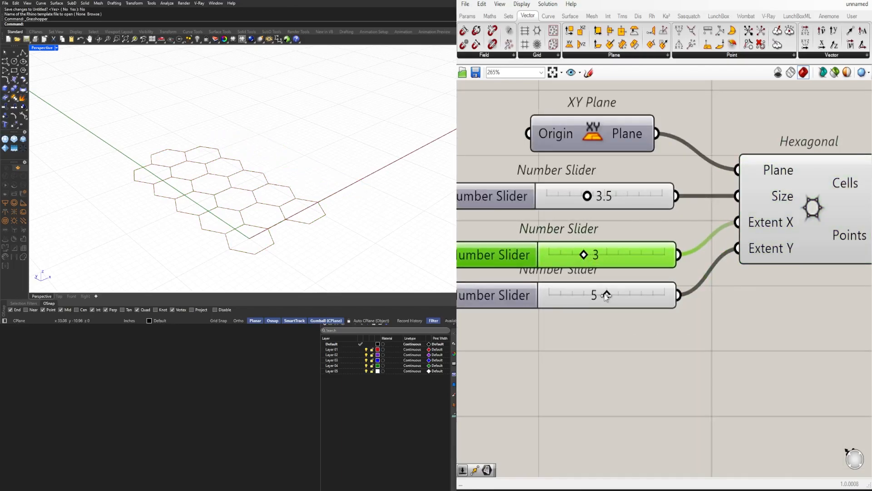
{"action": "left_click_drag", "start_coordinate": [606, 296], "coordinate": [589, 290]}
{"action": "scroll", "coordinate": [589, 284], "scroll_direction": "down", "scroll_amount": 4}
{"action": "left_click", "coordinate": [652, 265]}
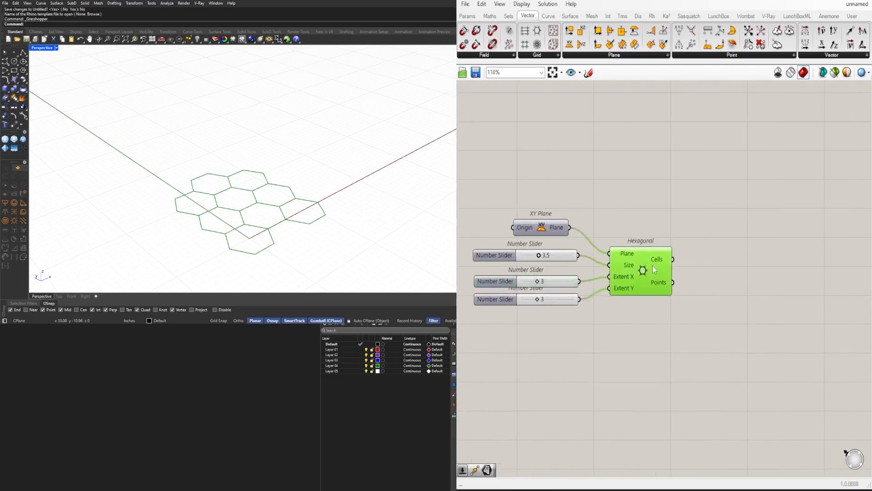
- Add a Point parameter and connect Hexagonal's Points output to it
{"action": "left_click", "coordinate": [701, 272]}
{"action": "double_click", "coordinate": [702, 271]}
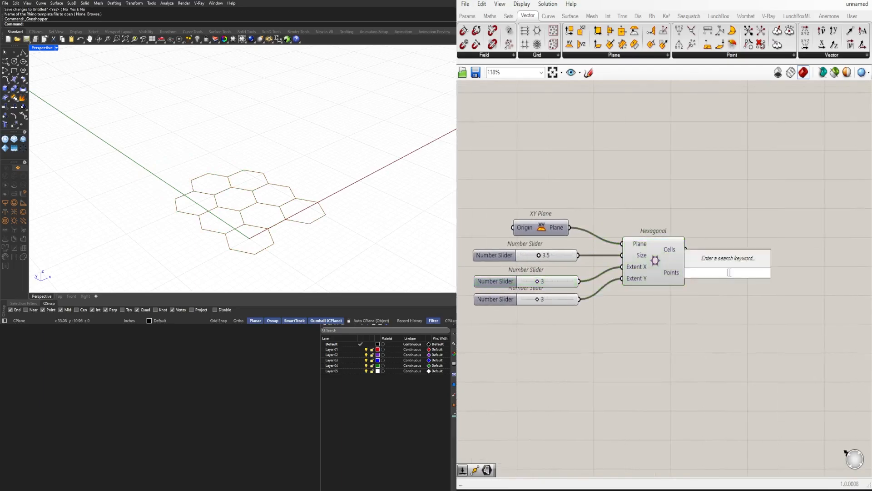
{"action": "type", "text": "point"}
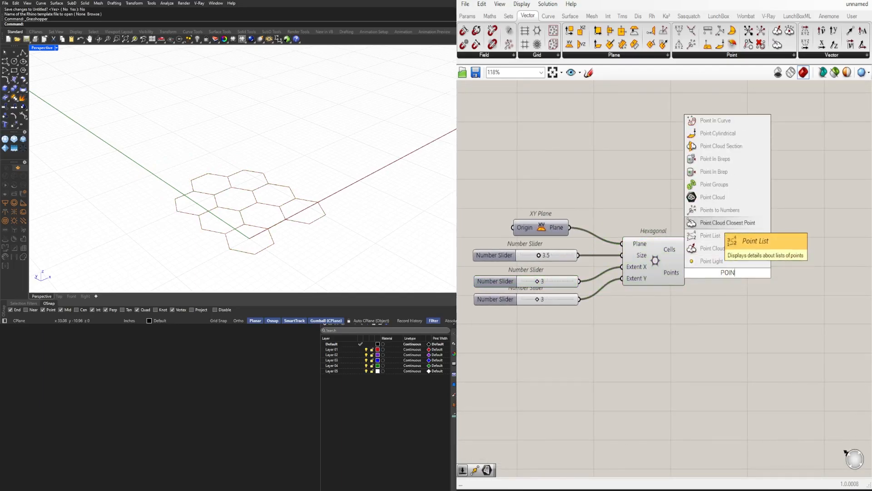
{"action": "left_click", "coordinate": [705, 261]}
{"action": "left_click_drag", "start_coordinate": [685, 272], "coordinate": [801, 273]}
{"action": "left_click", "coordinate": [725, 272]}
- Add a List Item component, feed it Hexagonal's Cells output and flatten its List input
{"action": "double_click", "coordinate": [767, 210]}
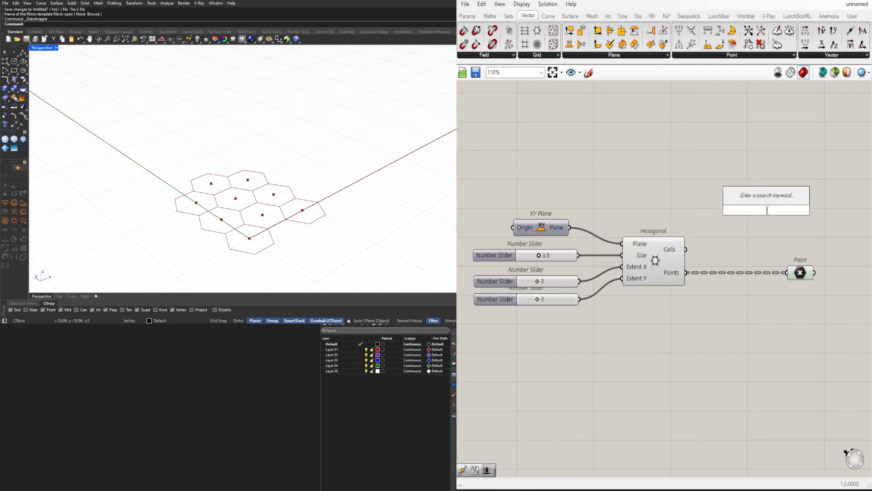
{"action": "type", "text": "ITEM"}
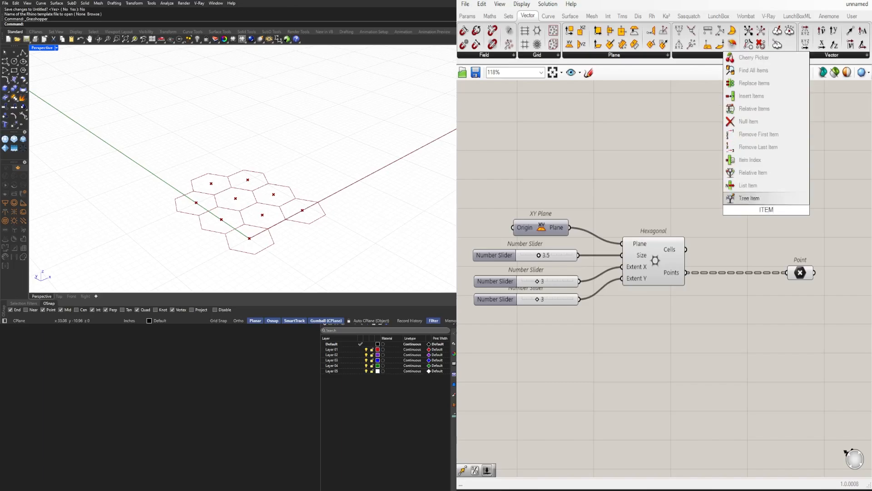
{"action": "key", "text": "Up"}
{"action": "key", "text": "Return"}
{"action": "left_click_drag", "start_coordinate": [699, 230], "coordinate": [762, 168]}
{"action": "right_click", "coordinate": [762, 168]}
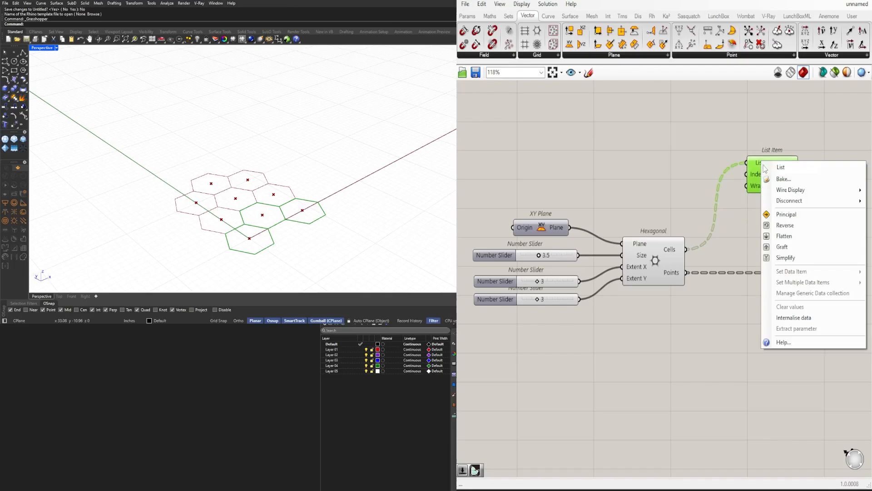
{"action": "left_click", "coordinate": [780, 236]}
{"action": "right_click_drag", "start_coordinate": [769, 231], "coordinate": [644, 257]}
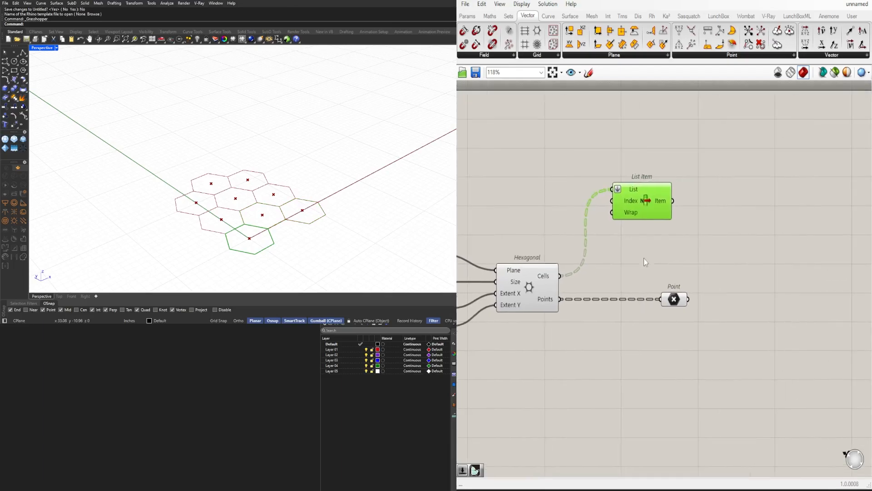
- Move the Point parameter closer to Hexagonal and flatten it
{"action": "left_click_drag", "start_coordinate": [673, 303], "coordinate": [640, 302]}
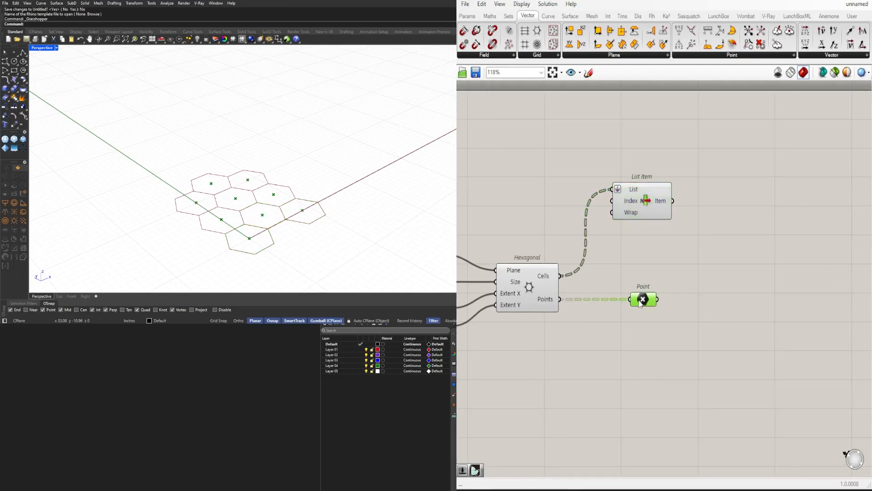
{"action": "right_click", "coordinate": [640, 302]}
{"action": "left_click", "coordinate": [657, 364]}
- Add a Line component, and line up the List Item and Point components beside Hexagonal
{"action": "double_click", "coordinate": [759, 287]}
{"action": "type", "text": "line"}
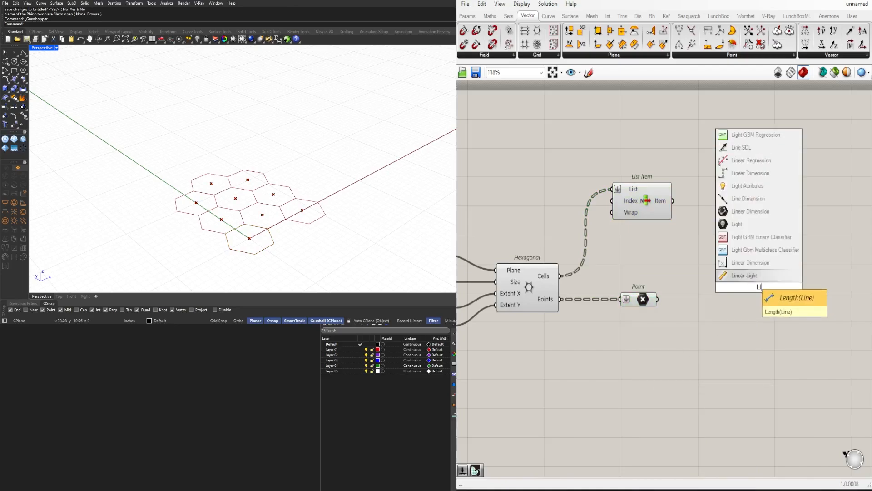
{"action": "key", "text": "Return"}
{"action": "left_click", "coordinate": [653, 208]}
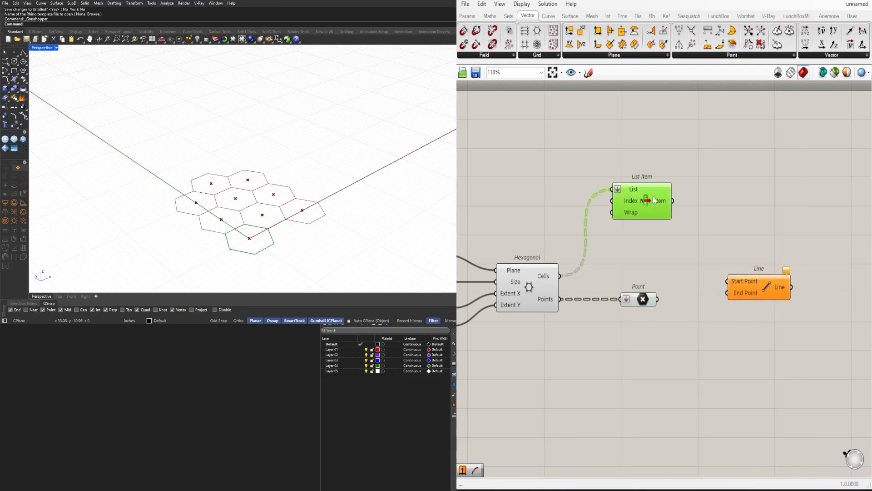
{"action": "left_click_drag", "start_coordinate": [655, 200], "coordinate": [642, 247]}
{"action": "left_click", "coordinate": [642, 299]}
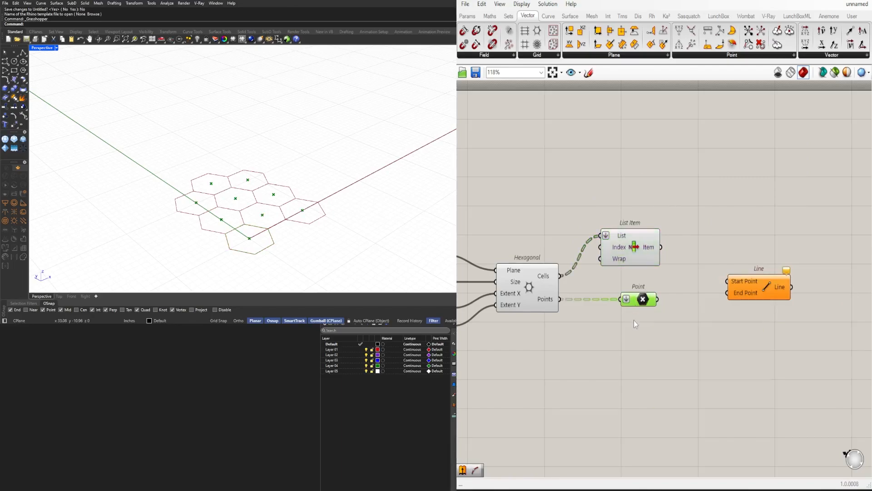
{"action": "left_click_drag", "start_coordinate": [643, 299], "coordinate": [624, 300]}
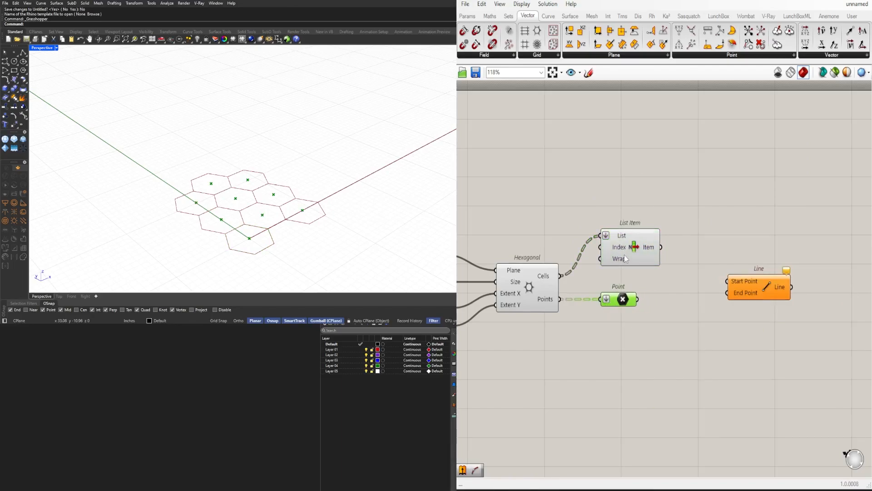
- Duplicate the List Item component and feed the copy's List input from the Point parameter
{"action": "left_click_drag", "start_coordinate": [626, 258], "coordinate": [685, 338], "text": "alt"}
{"action": "left_click_drag", "start_coordinate": [660, 311], "coordinate": [662, 313]}
{"action": "mouse_move", "coordinate": [681, 323]}
{"action": "left_mouse_down"}
{"action": "mouse_move", "coordinate": [669, 328]}
{"action": "mouse_move", "coordinate": [665, 311]}
{"action": "mouse_move", "coordinate": [674, 333]}
{"action": "left_mouse_up"}
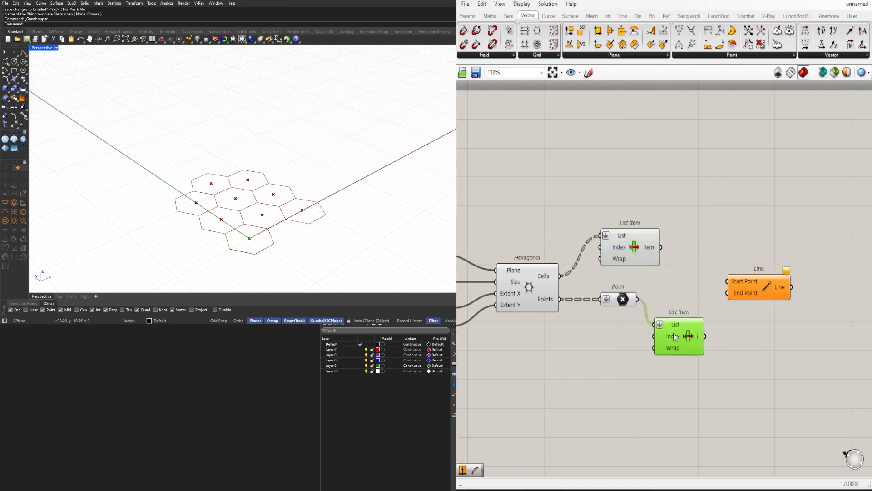
{"action": "left_click", "coordinate": [624, 301]}
- Connect the copied List Item's output to Line's Start Point and the Point parameter to its End Point
{"action": "left_click_drag", "start_coordinate": [637, 299], "coordinate": [763, 291]}
{"action": "left_click_drag", "start_coordinate": [683, 337], "coordinate": [689, 334]}
{"action": "left_click_drag", "start_coordinate": [782, 300], "coordinate": [764, 296]}
{"action": "left_click", "coordinate": [777, 264]}
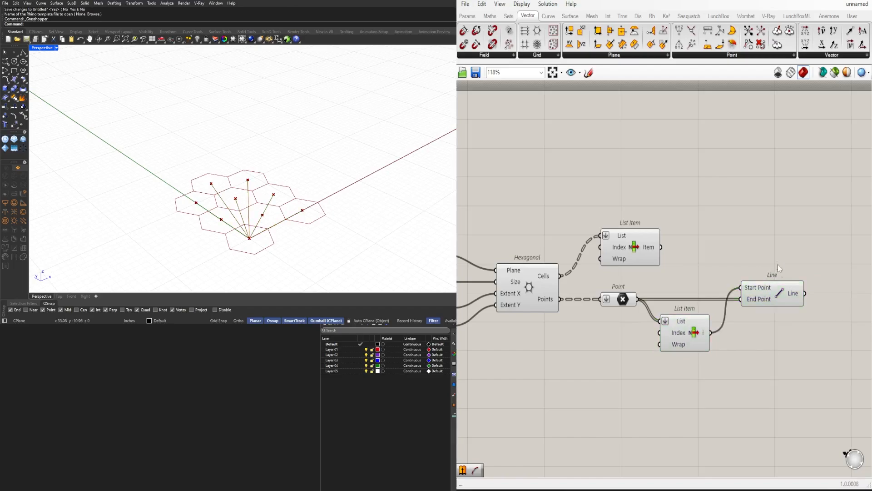
- Move the copied List Item above the Point-to-Line wire and shift the Cells List Item further up
{"action": "left_click_drag", "start_coordinate": [677, 338], "coordinate": [687, 277]}
{"action": "left_click_drag", "start_coordinate": [620, 248], "coordinate": [624, 222]}
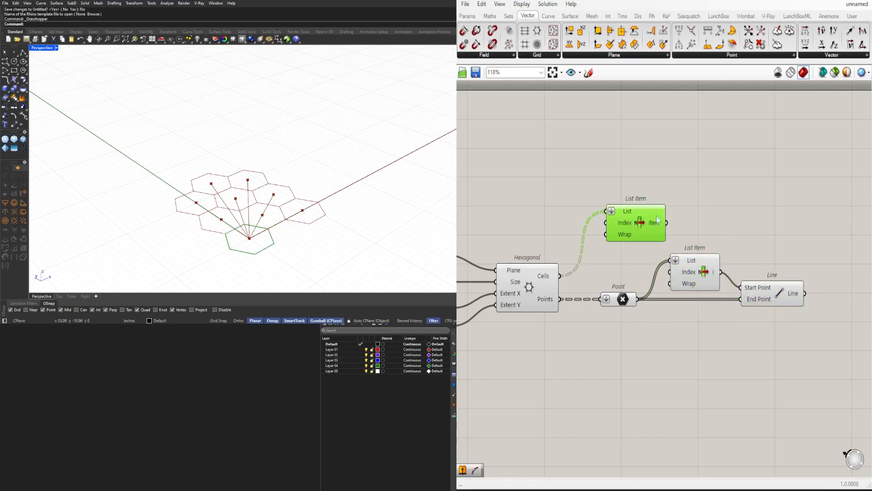
{"action": "left_click", "coordinate": [702, 233]}
- Turn off the preview of the Point parameter, the lower List Item and the Line component
{"action": "left_click_drag", "start_coordinate": [783, 340], "coordinate": [618, 259]}
{"action": "scroll", "coordinate": [636, 258], "scroll_direction": "up", "scroll_amount": 1}
{"action": "middle_click", "coordinate": [636, 258]}
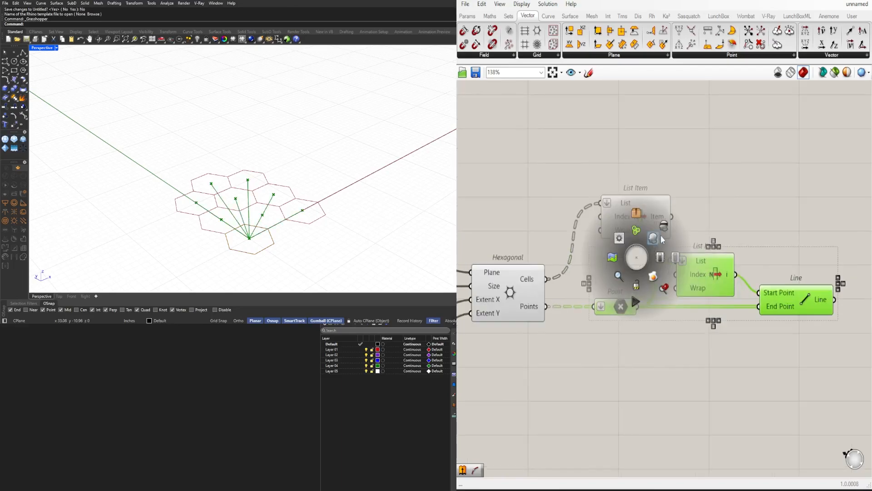
{"action": "left_click", "coordinate": [662, 231]}
{"action": "left_click", "coordinate": [745, 217]}
- Raise the Cells List Item and add a Discontinuity component with its Curve input fed by that List Item
{"action": "left_click_drag", "start_coordinate": [644, 226], "coordinate": [647, 214]}
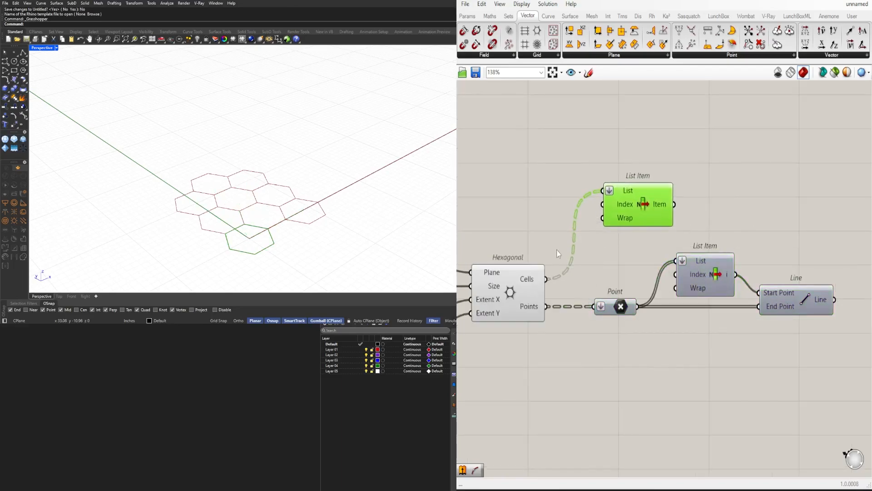
{"action": "right_click_drag", "start_coordinate": [525, 270], "coordinate": [601, 270]}
{"action": "left_click", "coordinate": [581, 292]}
{"action": "left_click", "coordinate": [734, 150]}
{"action": "right_click_drag", "start_coordinate": [734, 150], "coordinate": [624, 174]}
{"action": "left_click", "coordinate": [584, 249]}
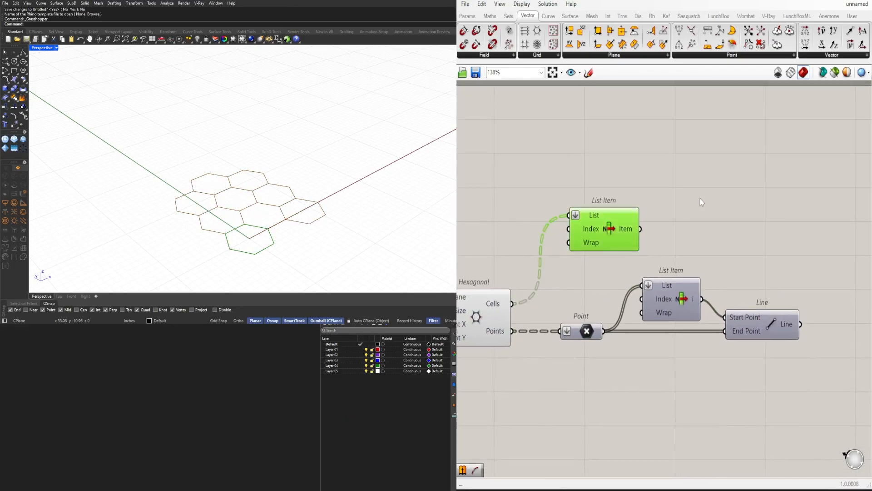
{"action": "double_click", "coordinate": [699, 198]}
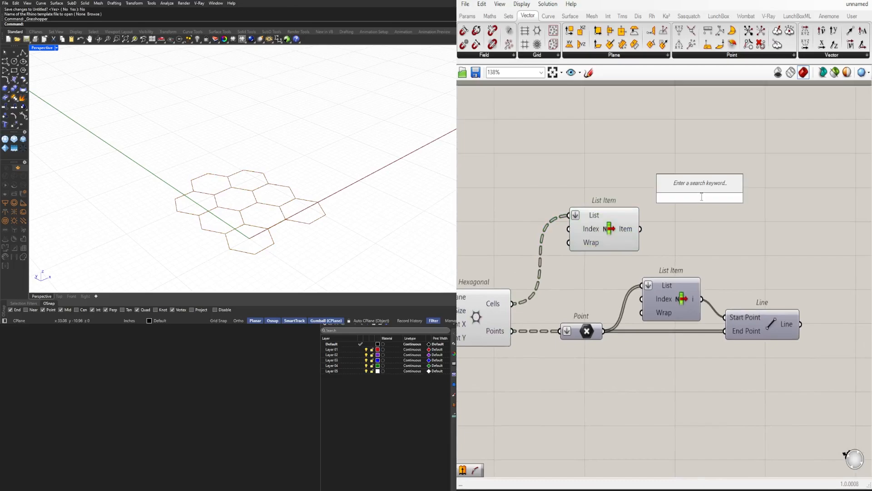
{"action": "type", "text": "DIS"}
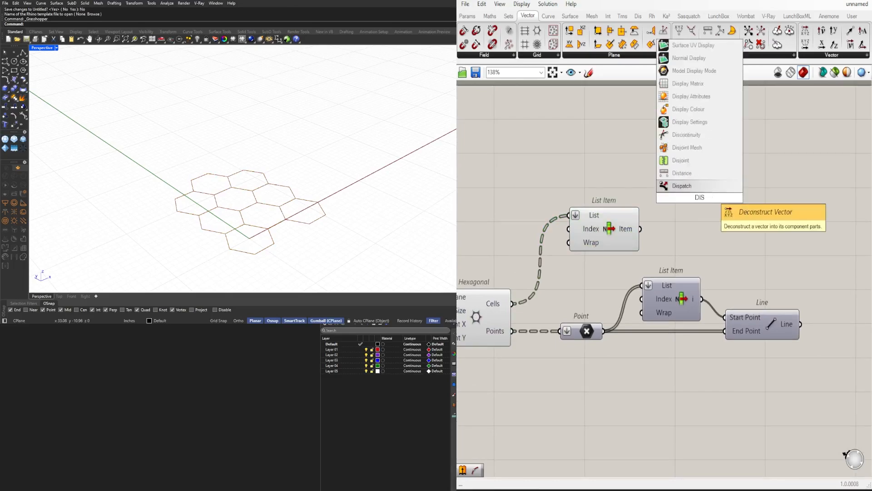
{"action": "left_click", "coordinate": [661, 136]}
{"action": "left_click_drag", "start_coordinate": [620, 239], "coordinate": [714, 170]}
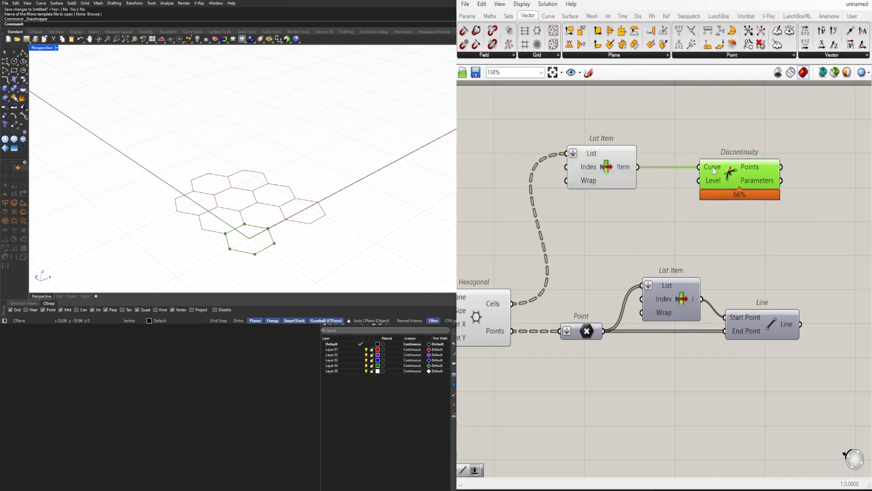
- Add an Average component fed by Discontinuity's Points output and place it below the Points wire level
{"action": "scroll", "coordinate": [714, 171], "scroll_direction": "down", "scroll_amount": 1}
{"action": "double_click", "coordinate": [812, 172]}
{"action": "type", "text": "average"}
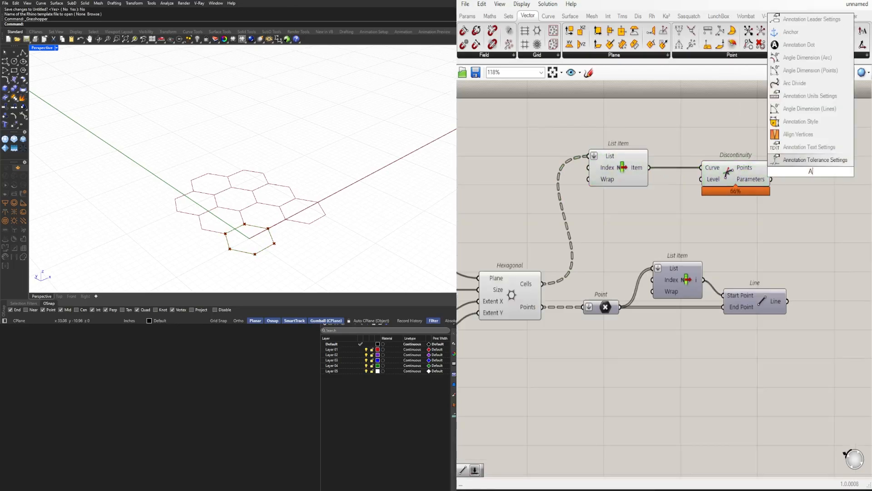
{"action": "key", "text": "Return"}
{"action": "scroll", "coordinate": [777, 174], "scroll_direction": "up", "scroll_amount": 3}
{"action": "right_click_drag", "start_coordinate": [776, 175], "coordinate": [678, 194]}
{"action": "left_click_drag", "start_coordinate": [694, 190], "coordinate": [731, 193]}
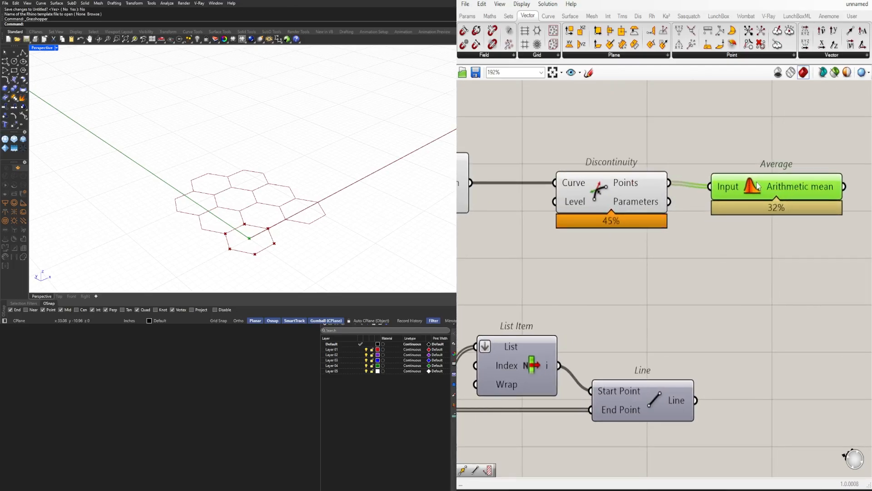
{"action": "left_click_drag", "start_coordinate": [753, 188], "coordinate": [787, 227]}
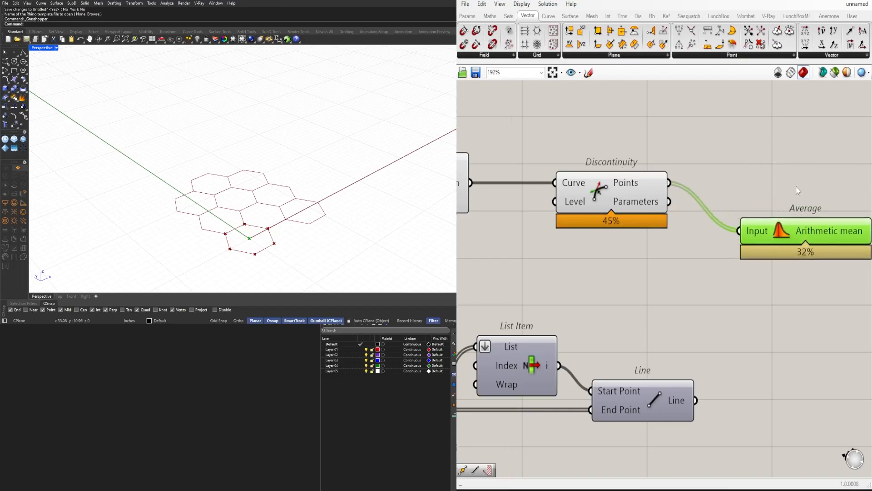
- Add a second Line component and connect Discontinuity's Points output to its End Point
{"action": "right_click_drag", "start_coordinate": [809, 183], "coordinate": [752, 184]}
{"action": "double_click", "coordinate": [752, 184]}
{"action": "type", "text": "LINE"}
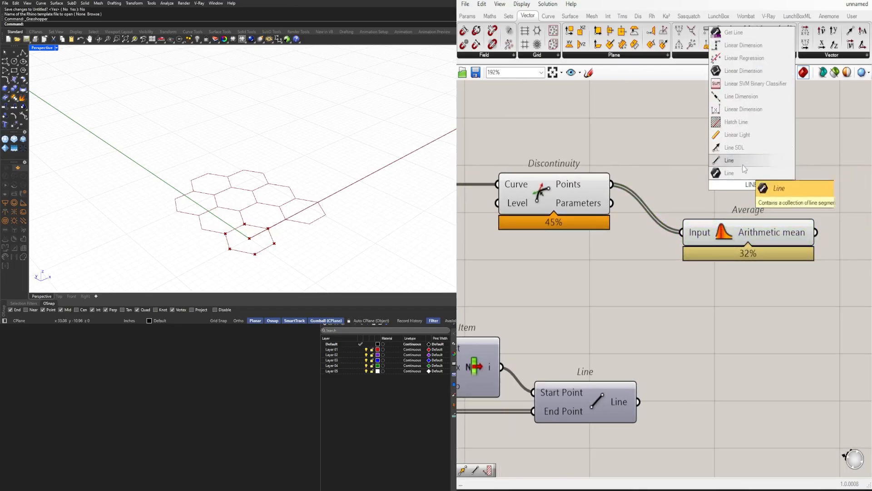
{"action": "key", "text": "Return"}
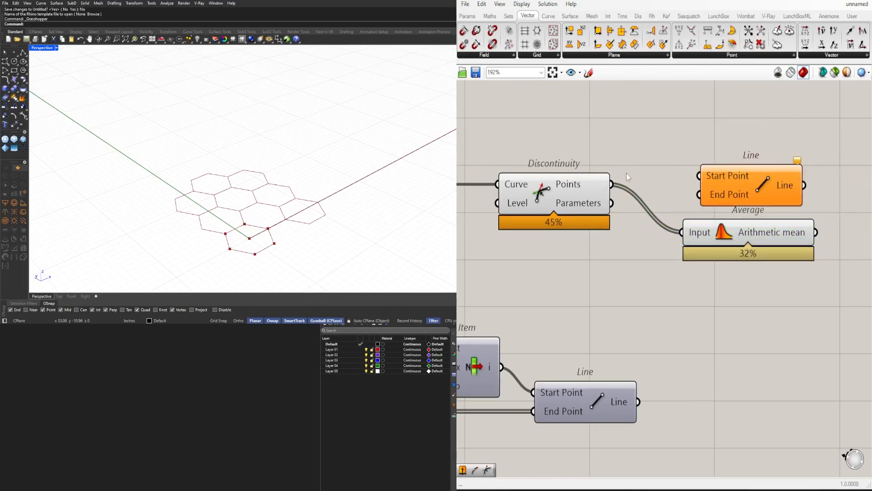
{"action": "left_click", "coordinate": [594, 180]}
{"action": "left_click_drag", "start_coordinate": [615, 184], "coordinate": [699, 195]}
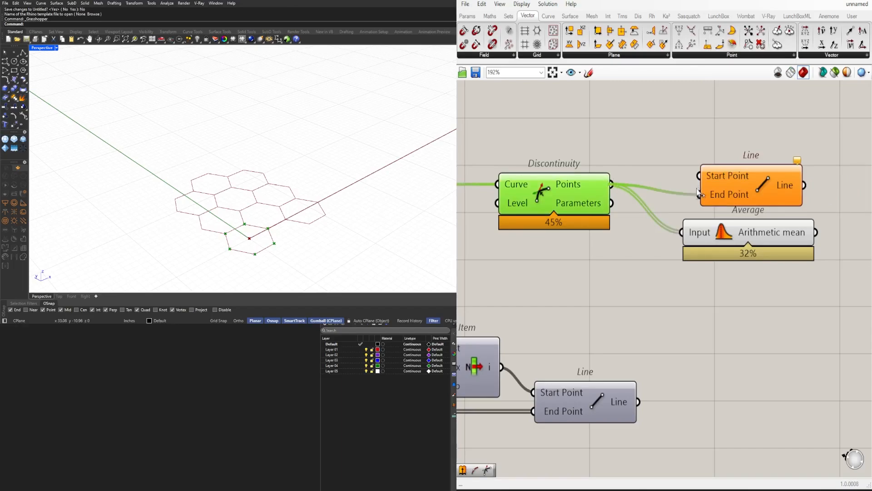
- Place Average above the Points wire and connect its Arithmetic mean output to the new Line's Start Point
{"action": "right_click_drag", "start_coordinate": [745, 194], "coordinate": [599, 200]}
{"action": "left_click_drag", "start_coordinate": [605, 190], "coordinate": [750, 186]}
{"action": "left_click_drag", "start_coordinate": [600, 238], "coordinate": [578, 149]}
{"action": "left_click_drag", "start_coordinate": [654, 145], "coordinate": [721, 176]}
{"action": "left_click", "coordinate": [711, 230]}
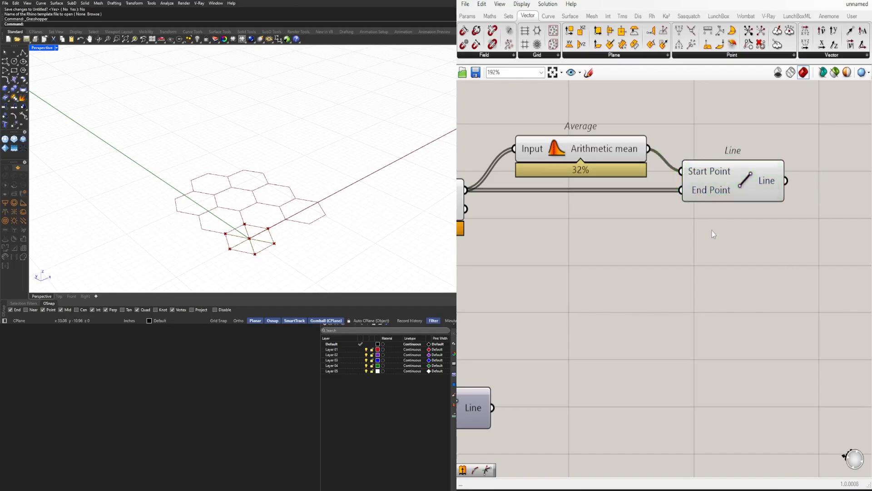
- Add a Move component, feeding Geometry from the cell's radial Line and Motion from the centre-to-centre Line
{"action": "scroll", "coordinate": [708, 245], "scroll_direction": "down", "scroll_amount": 5}
{"action": "double_click", "coordinate": [781, 286]}
{"action": "type", "text": "mo"}
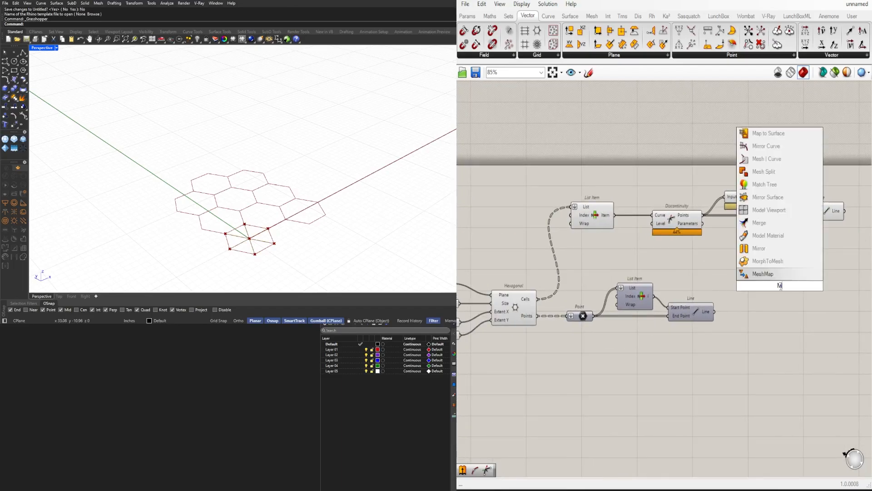
{"action": "left_click", "coordinate": [774, 225]}
{"action": "right_click_drag", "start_coordinate": [744, 297], "coordinate": [659, 307]}
{"action": "left_click_drag", "start_coordinate": [669, 302], "coordinate": [788, 248]}
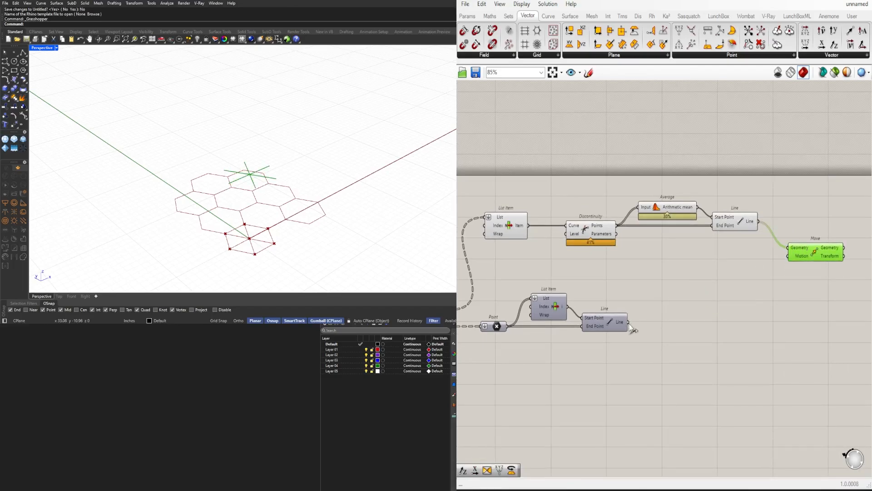
{"action": "left_click_drag", "start_coordinate": [629, 322], "coordinate": [788, 256]}
{"action": "scroll", "coordinate": [808, 253], "scroll_direction": "up", "scroll_amount": 4}
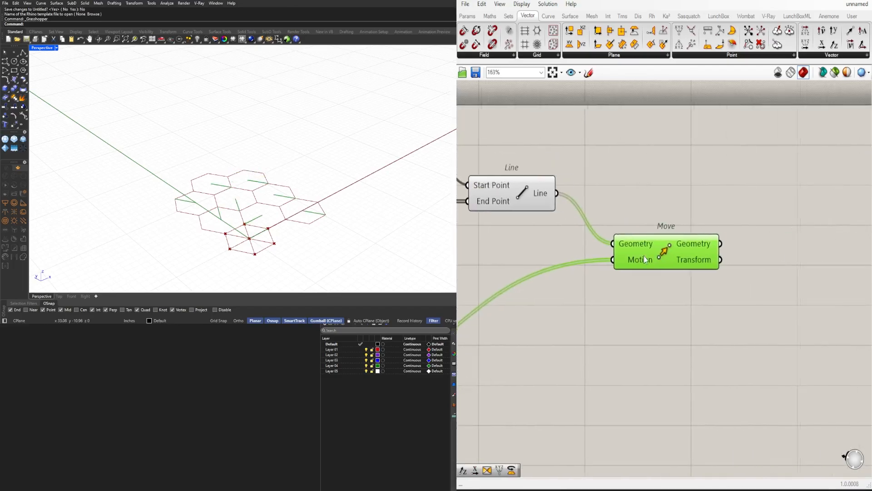
{"action": "mouse_move", "coordinate": [320, 184]}
{"action": "right_mouse_down"}
{"action": "mouse_move", "coordinate": [249, 222]}
{"action": "mouse_move", "coordinate": [253, 230]}
{"action": "mouse_move", "coordinate": [323, 168]}
{"action": "right_mouse_up"}
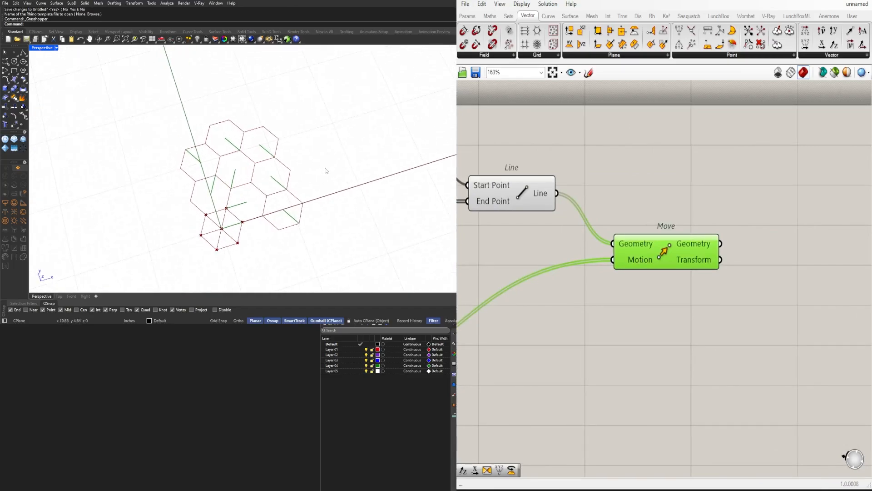
- Try an Extent Y of 5 on the hexagonal grid and set the slider back to 3
{"action": "scroll", "coordinate": [797, 270], "scroll_direction": "down", "scroll_amount": 4}
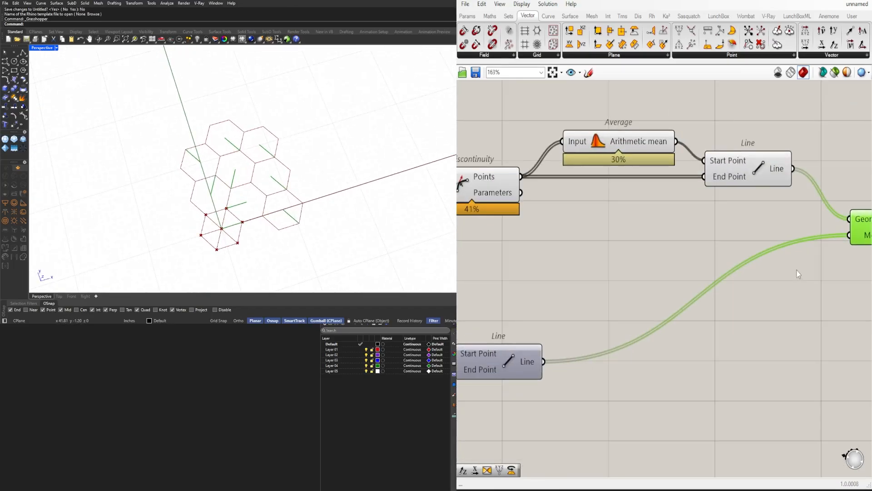
{"action": "scroll", "coordinate": [725, 304], "scroll_direction": "down", "scroll_amount": 3}
{"action": "right_click_drag", "start_coordinate": [634, 331], "coordinate": [869, 341]}
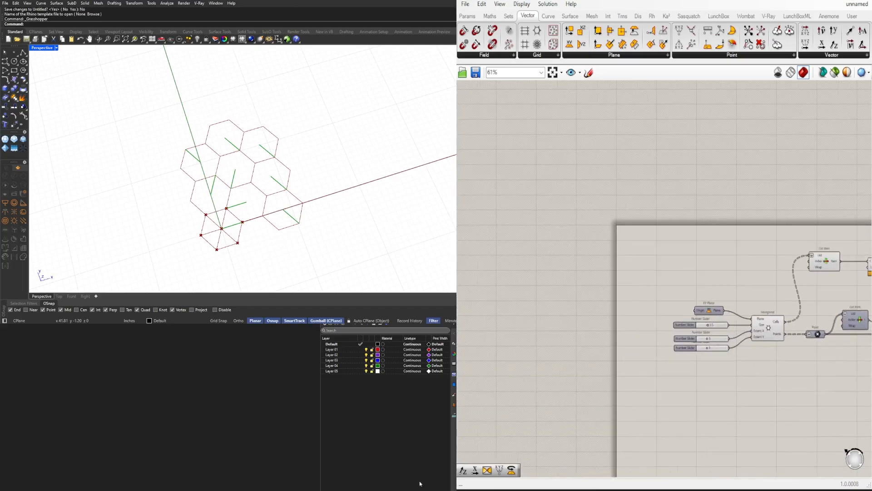
{"action": "scroll", "coordinate": [714, 352], "scroll_direction": "up", "scroll_amount": 10}
{"action": "left_click_drag", "start_coordinate": [674, 338], "coordinate": [700, 341]}
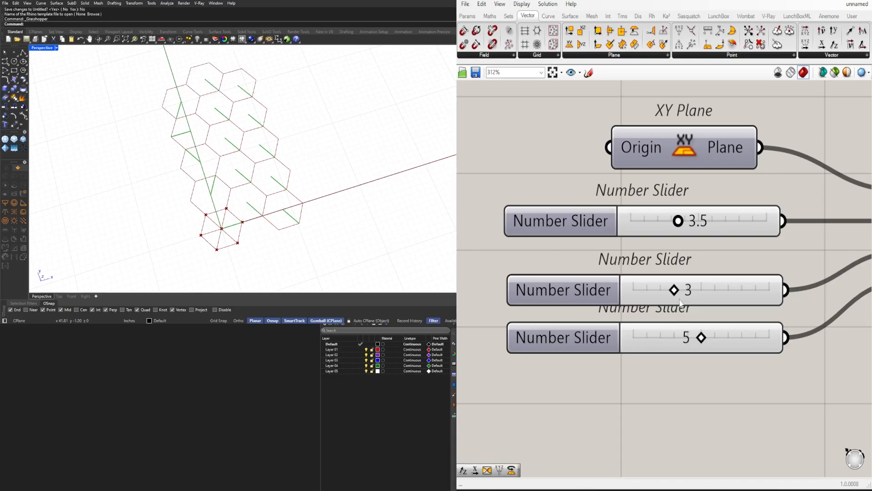
{"action": "mouse_move", "coordinate": [676, 292]}
{"action": "left_mouse_down"}
{"action": "mouse_move", "coordinate": [696, 294]}
{"action": "mouse_move", "coordinate": [677, 293]}
{"action": "left_mouse_up"}
{"action": "left_click_drag", "start_coordinate": [703, 340], "coordinate": [679, 336]}
{"action": "scroll", "coordinate": [676, 333], "scroll_direction": "down", "scroll_amount": 5}
- Graft the Motion input of the Move component
{"action": "right_click_drag", "start_coordinate": [750, 358], "coordinate": [497, 356]}
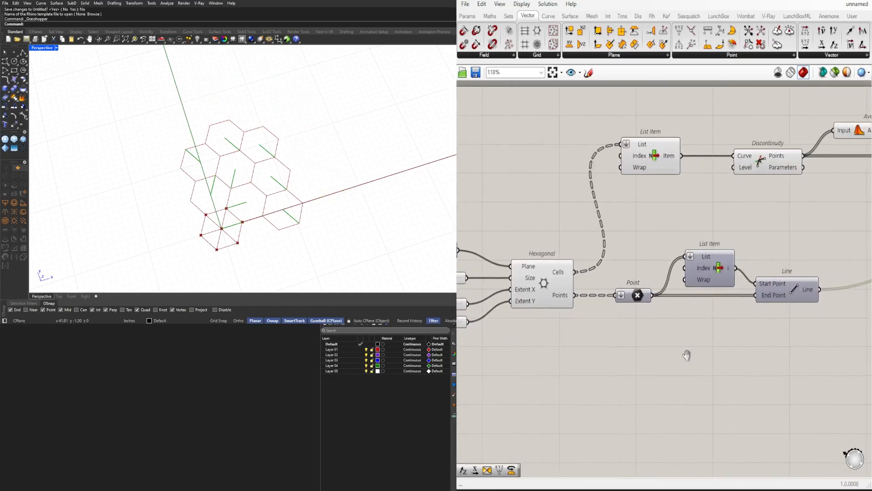
{"action": "right_click_drag", "start_coordinate": [688, 354], "coordinate": [573, 358]}
{"action": "scroll", "coordinate": [575, 354], "scroll_direction": "down", "scroll_amount": 2}
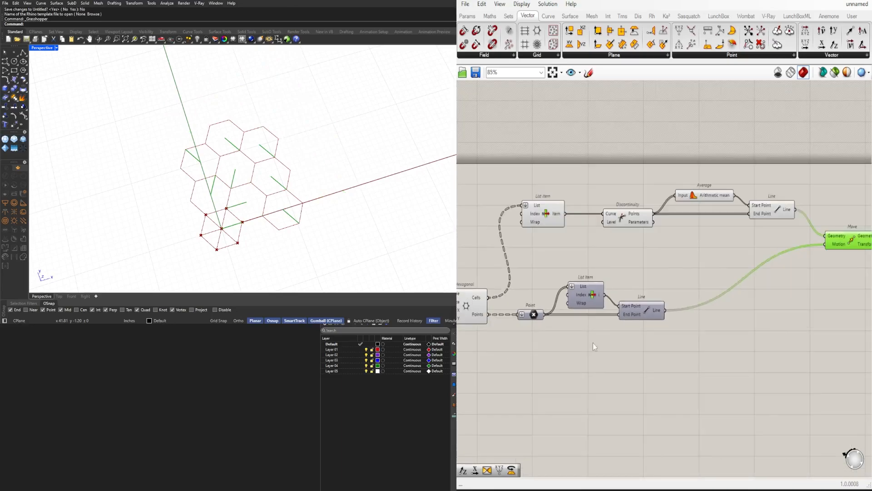
{"action": "right_click_drag", "start_coordinate": [766, 285], "coordinate": [593, 284]}
{"action": "scroll", "coordinate": [659, 245], "scroll_direction": "up", "scroll_amount": 3}
{"action": "right_click", "coordinate": [655, 243]}
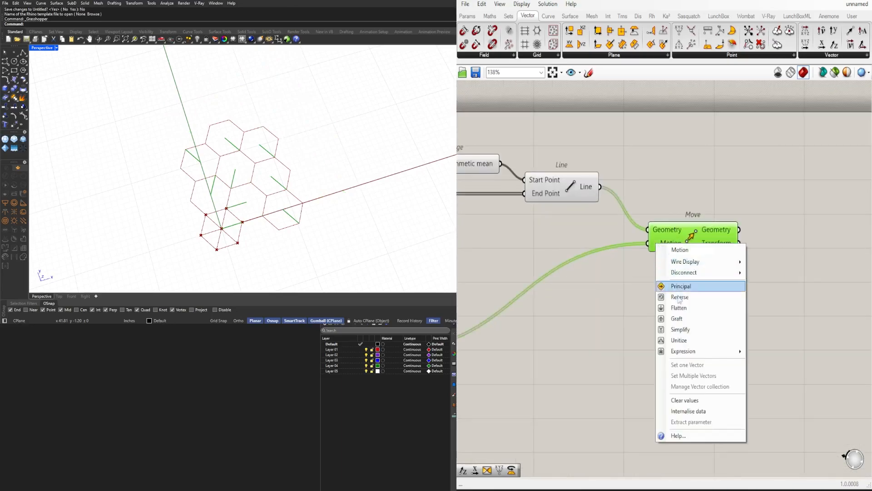
{"action": "left_click", "coordinate": [679, 318]}
{"action": "left_click", "coordinate": [700, 306]}
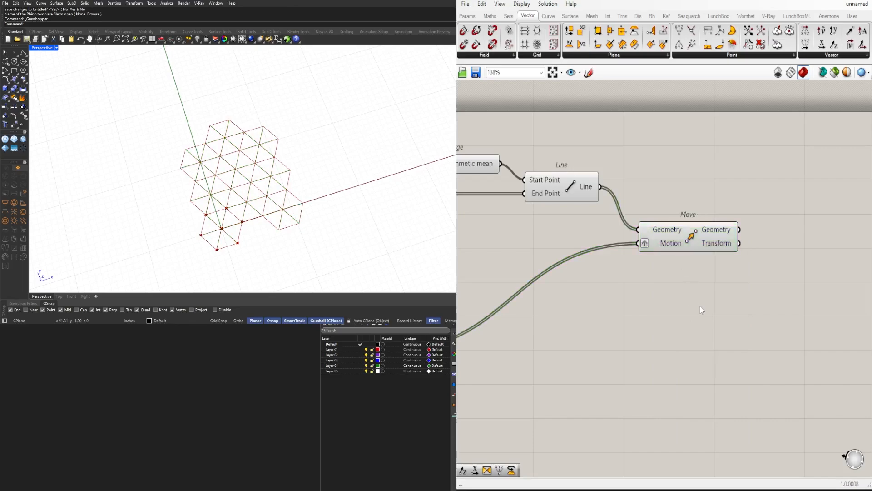
- Set the Hexagonal grid's Extent X slider to 4
{"action": "scroll", "coordinate": [702, 309], "scroll_direction": "down", "scroll_amount": 3}
{"action": "right_click_drag", "start_coordinate": [581, 362], "coordinate": [793, 359]}
{"action": "right_click_drag", "start_coordinate": [592, 344], "coordinate": [702, 342]}
{"action": "scroll", "coordinate": [543, 346], "scroll_direction": "up", "scroll_amount": 6}
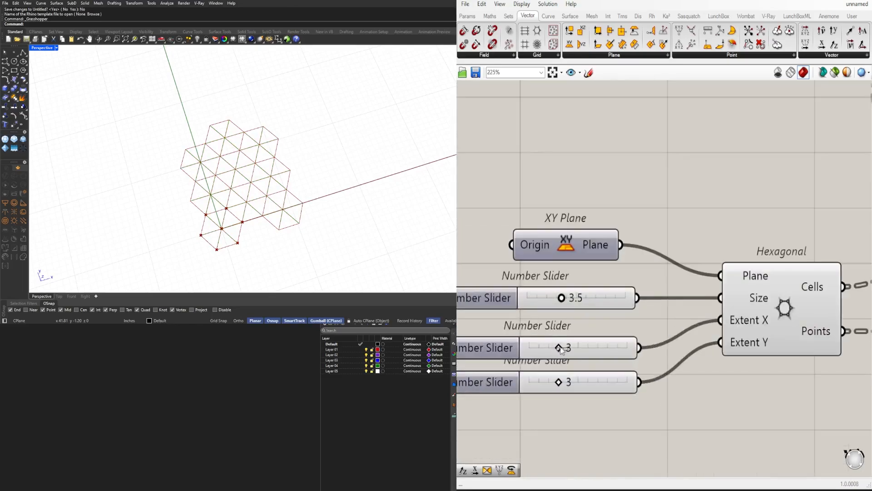
{"action": "left_click_drag", "start_coordinate": [560, 349], "coordinate": [575, 350]}
{"action": "mouse_move", "coordinate": [558, 385]}
{"action": "left_mouse_down"}
{"action": "mouse_move", "coordinate": [577, 381]}
{"action": "mouse_move", "coordinate": [558, 381]}
{"action": "left_mouse_up"}
{"action": "left_click_drag", "start_coordinate": [571, 347], "coordinate": [552, 349]}
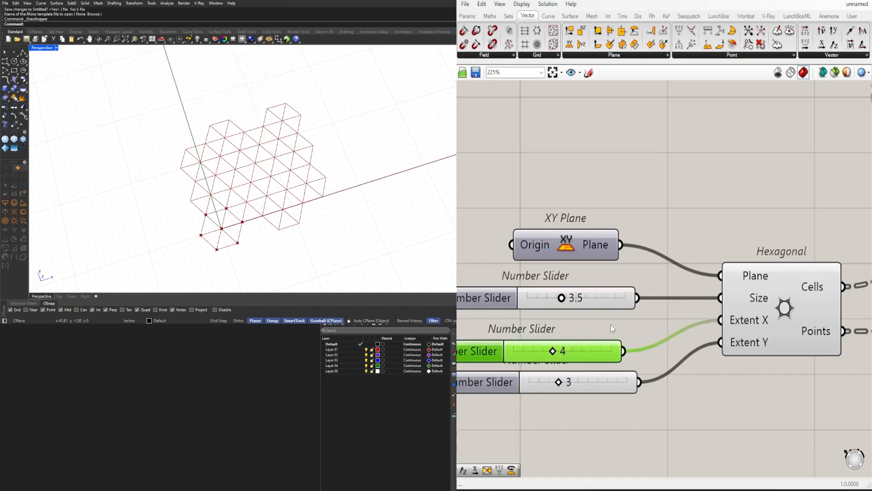
- Move the Move component further away from the upper Line, diagonally down and to its right
{"action": "scroll", "coordinate": [612, 327], "scroll_direction": "down", "scroll_amount": 6}
{"action": "right_click_drag", "start_coordinate": [755, 380], "coordinate": [575, 399]}
{"action": "scroll", "coordinate": [692, 261], "scroll_direction": "up", "scroll_amount": 2}
{"action": "right_click_drag", "start_coordinate": [860, 294], "coordinate": [691, 296]}
{"action": "left_click_drag", "start_coordinate": [696, 298], "coordinate": [787, 344]}
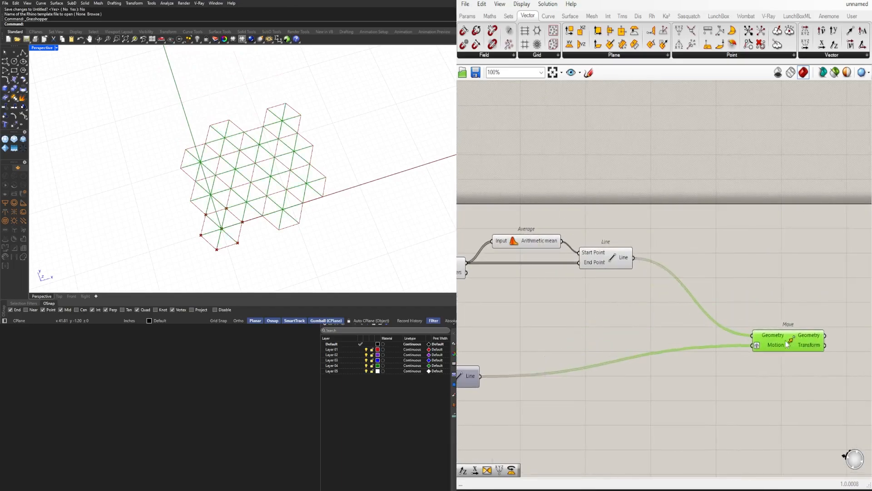
{"action": "scroll", "coordinate": [713, 327], "scroll_direction": "down", "scroll_amount": 1}
- Level the Move component with the lower Line and turn off its preview
{"action": "left_click", "coordinate": [662, 247]}
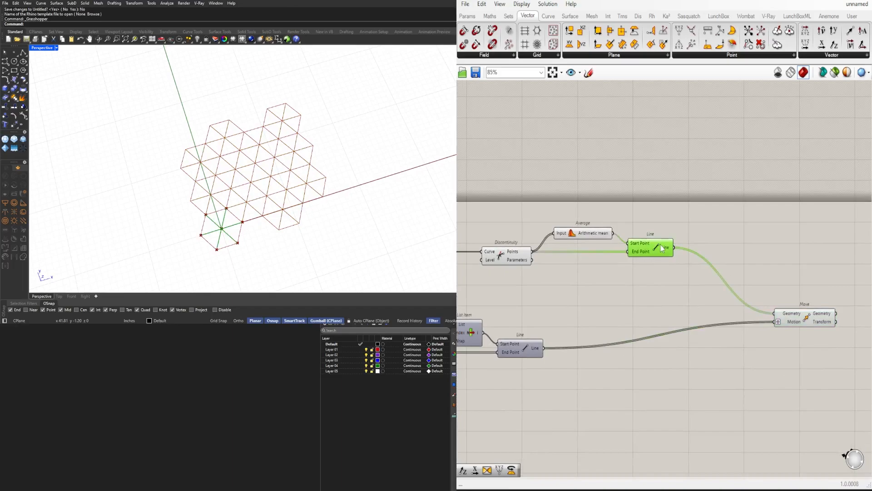
{"action": "right_click_drag", "start_coordinate": [543, 260], "coordinate": [603, 251]}
{"action": "right_click_drag", "start_coordinate": [654, 303], "coordinate": [565, 278]}
{"action": "left_click_drag", "start_coordinate": [780, 282], "coordinate": [786, 305]}
{"action": "middle_click", "coordinate": [786, 305]}
{"action": "left_click", "coordinate": [814, 281]}
{"action": "left_click", "coordinate": [804, 257]}
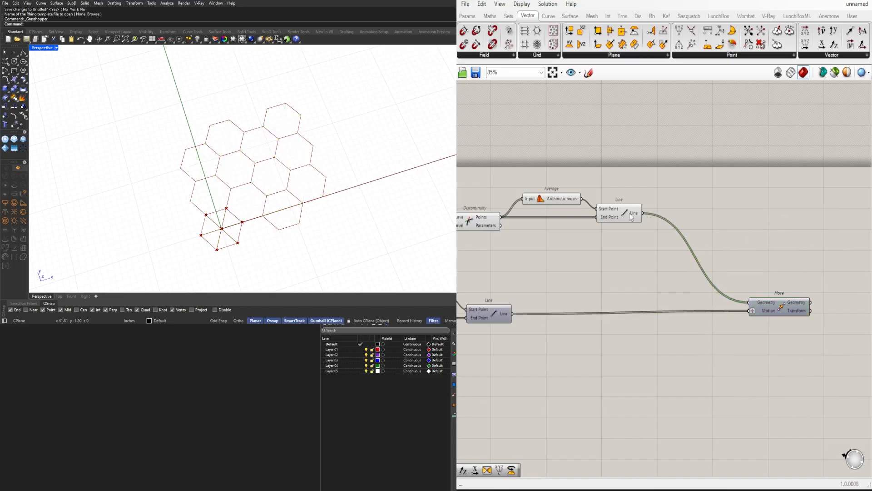
{"action": "scroll", "coordinate": [555, 173], "scroll_direction": "up", "scroll_amount": 3}
{"action": "left_click", "coordinate": [669, 237]}
{"action": "right_click_drag", "start_coordinate": [759, 261], "coordinate": [695, 258]}
{"action": "left_click", "coordinate": [695, 258]}
{"action": "double_click", "coordinate": [695, 258]}
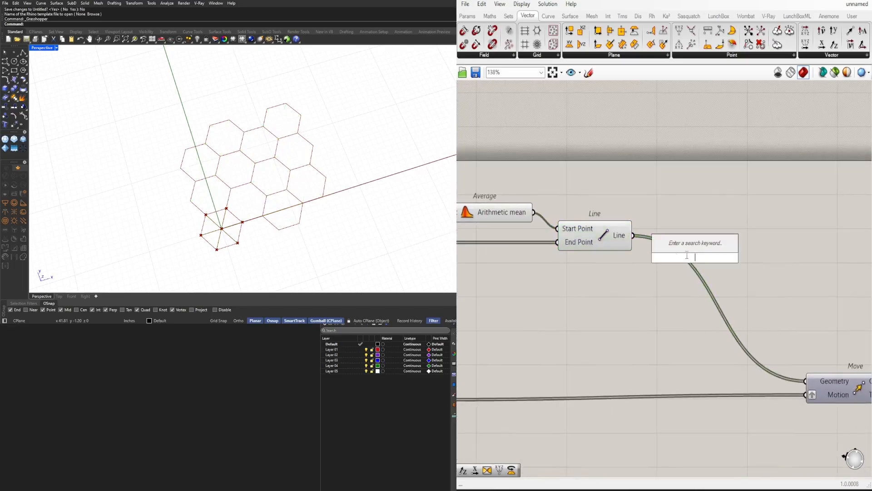
{"action": "left_click", "coordinate": [574, 235]}
{"action": "right_click_drag", "start_coordinate": [574, 235], "coordinate": [778, 238]}
{"action": "left_click", "coordinate": [703, 274]}
{"action": "left_click", "coordinate": [700, 218]}
- Add a Circle component beyond the upper Line and connect Average's Arithmetic mean output to its Plane input
{"action": "right_click_drag", "start_coordinate": [790, 191], "coordinate": [715, 202]}
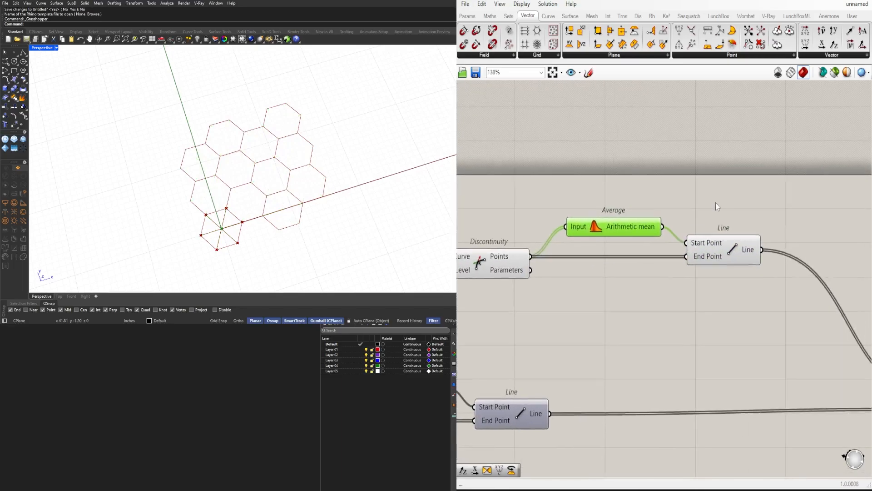
{"action": "left_click", "coordinate": [715, 201]}
{"action": "double_click", "coordinate": [714, 201]}
{"action": "type", "text": "circle"}
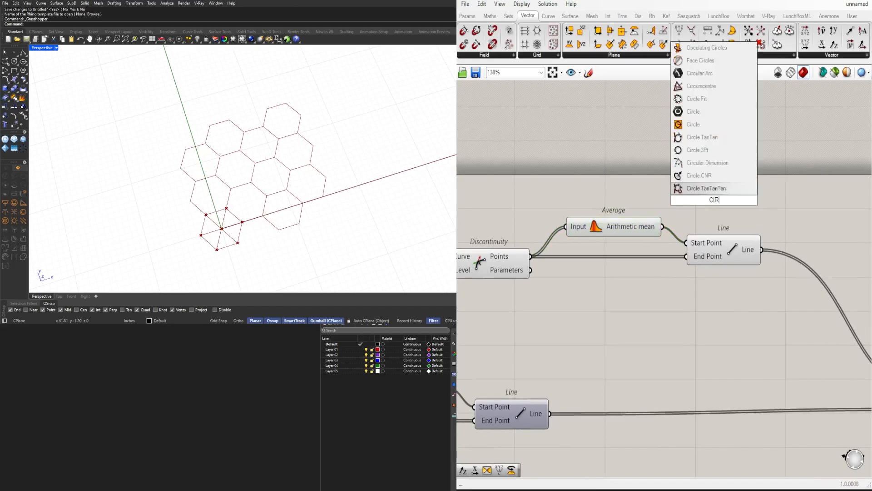
{"action": "key", "text": "Return"}
{"action": "right_click_drag", "start_coordinate": [767, 217], "coordinate": [640, 215]}
{"action": "left_click_drag", "start_coordinate": [587, 200], "coordinate": [724, 209]}
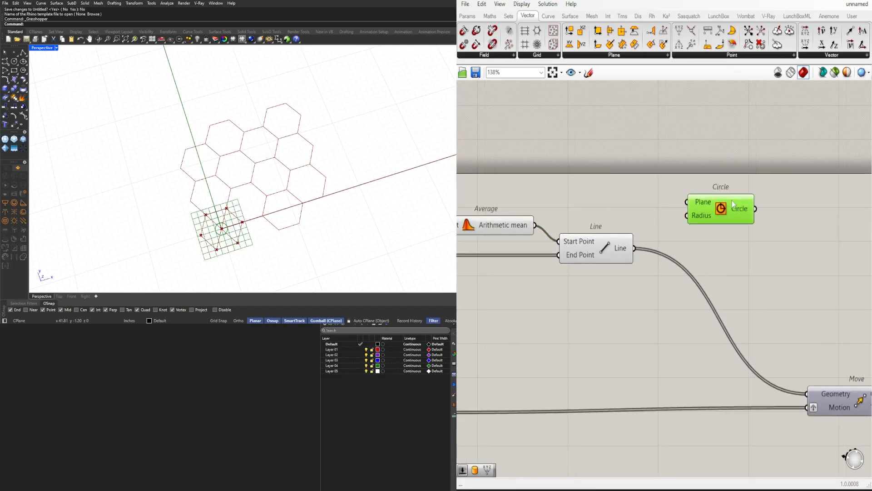
{"action": "left_click_drag", "start_coordinate": [535, 225], "coordinate": [769, 230]}
{"action": "right_click_drag", "start_coordinate": [826, 257], "coordinate": [802, 255]}
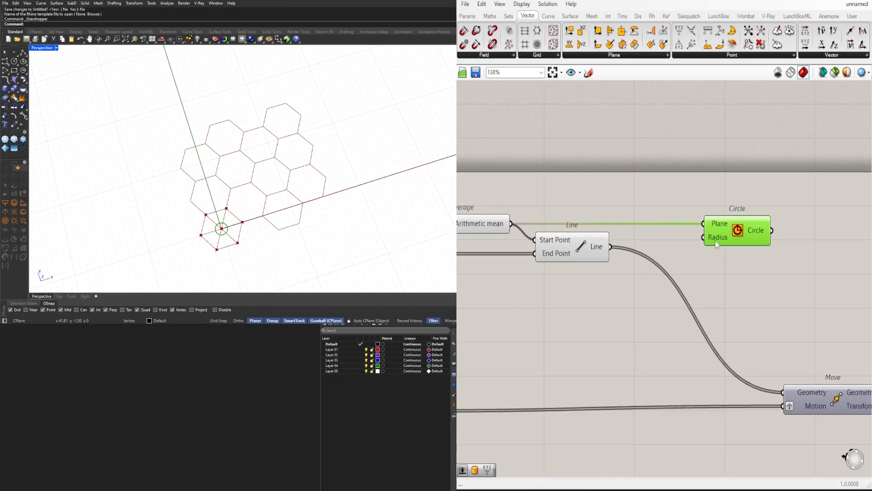
- Add a Divide Curve component well beyond the Circle component and connect the Circle output to its Curve input
{"action": "left_click_drag", "start_coordinate": [715, 240], "coordinate": [720, 240]}
{"action": "double_click", "coordinate": [707, 272]}
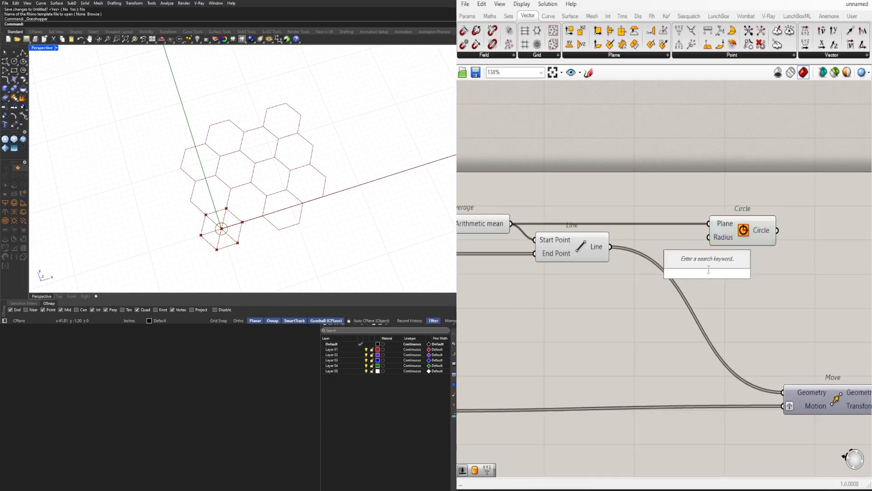
{"action": "type", "text": "DIV"}
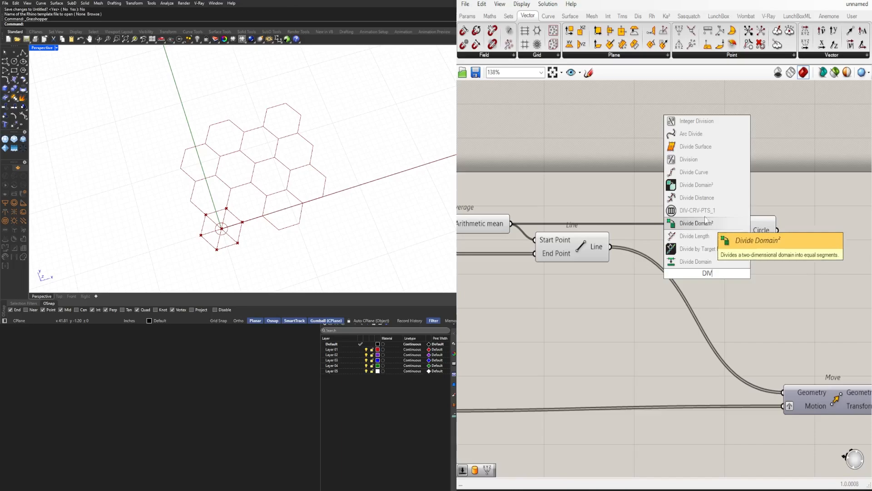
{"action": "left_click", "coordinate": [693, 171]}
{"action": "left_click_drag", "start_coordinate": [702, 288], "coordinate": [838, 268]}
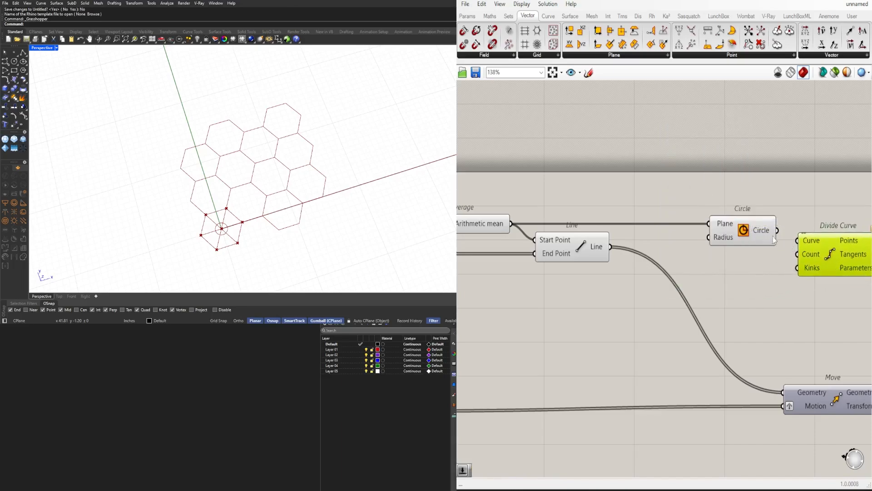
{"action": "left_click_drag", "start_coordinate": [801, 238], "coordinate": [802, 240]}
{"action": "right_click_drag", "start_coordinate": [852, 232], "coordinate": [677, 239]}
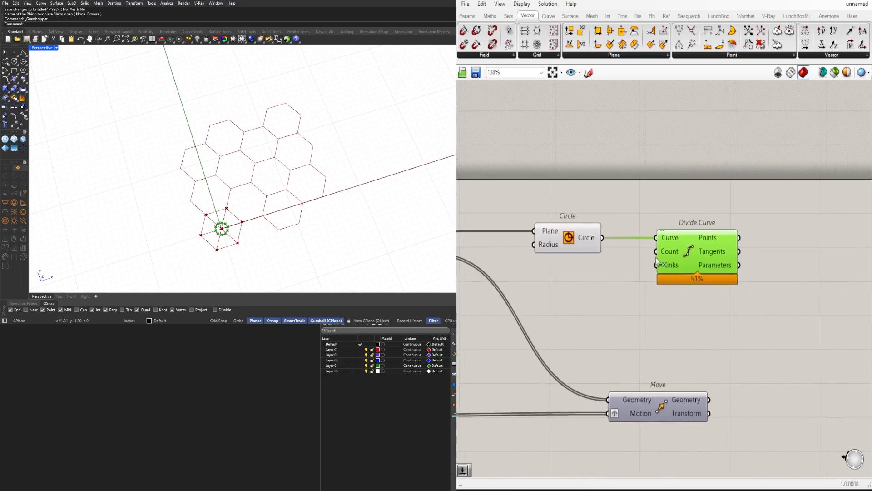
{"action": "left_click_drag", "start_coordinate": [746, 242], "coordinate": [806, 241]}
- Add an integer number slider below the Circle component with a value of 8 and a range of 3 to 20
{"action": "double_click", "coordinate": [585, 295]}
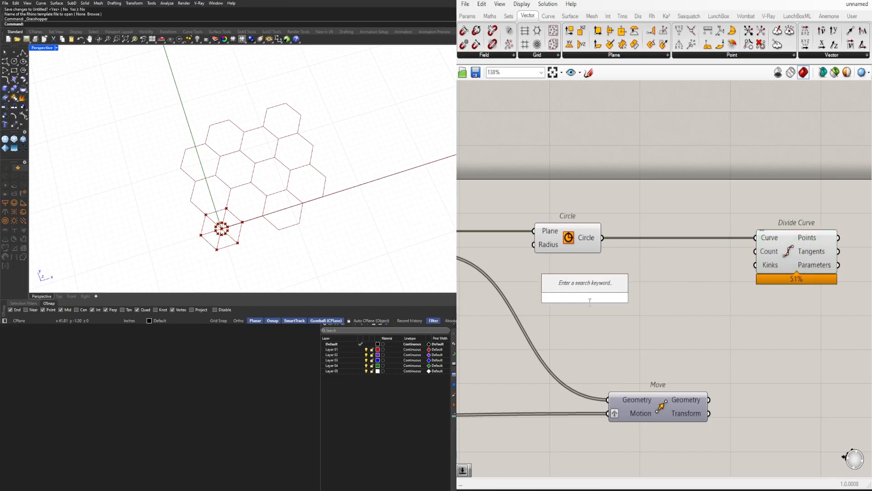
{"action": "type", "text": "3<8<1"}
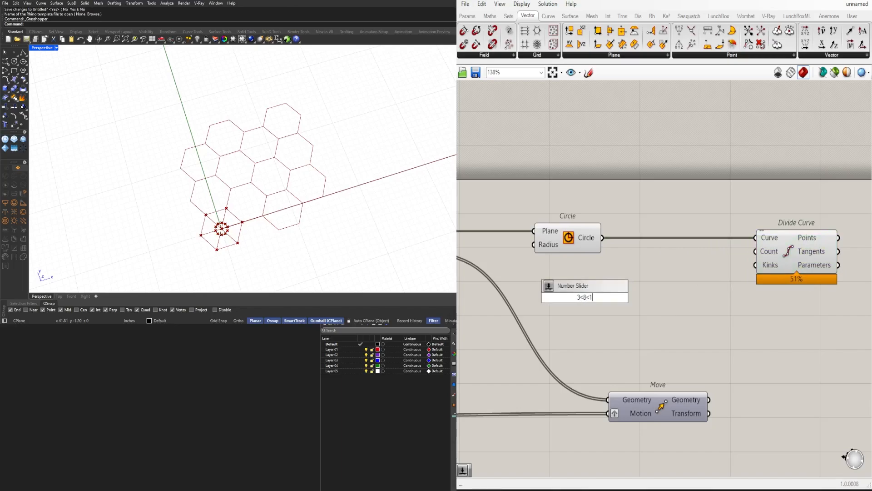
{"action": "key", "text": "Return"}
{"action": "scroll", "coordinate": [591, 302], "scroll_direction": "up", "scroll_amount": 3}
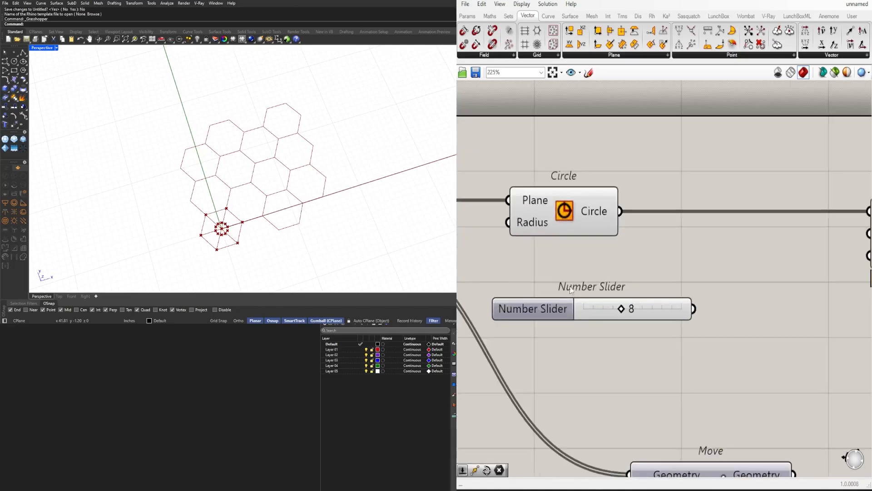
{"action": "left_click", "coordinate": [533, 287]}
{"action": "double_click", "coordinate": [533, 288]}
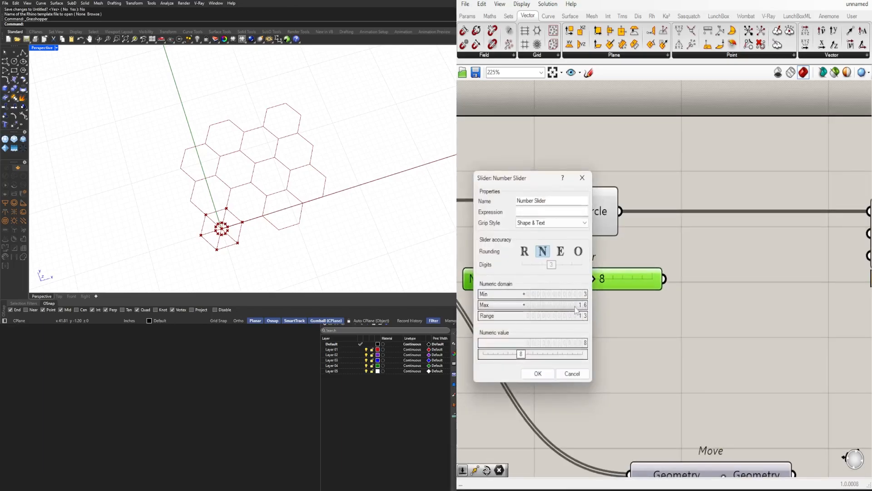
{"action": "double_click", "coordinate": [525, 304]}
{"action": "left_click", "coordinate": [538, 372]}
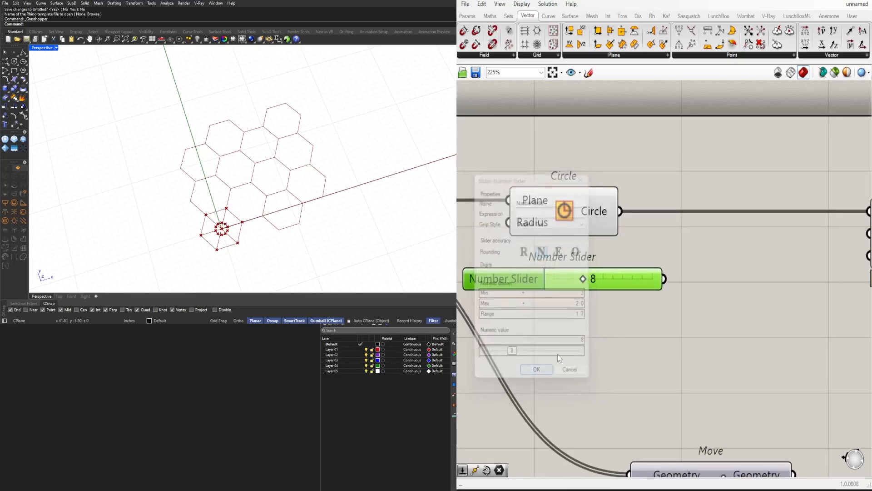
- Connect the new slider to Divide Curve's Count input and set it to 4
{"action": "scroll", "coordinate": [586, 313], "scroll_direction": "down", "scroll_amount": 1}
{"action": "left_click", "coordinate": [647, 301]}
{"action": "left_click_drag", "start_coordinate": [695, 274], "coordinate": [742, 248]}
{"action": "scroll", "coordinate": [568, 271], "scroll_direction": "up", "scroll_amount": 2}
{"action": "scroll", "coordinate": [568, 271], "scroll_direction": "up", "scroll_amount": 3}
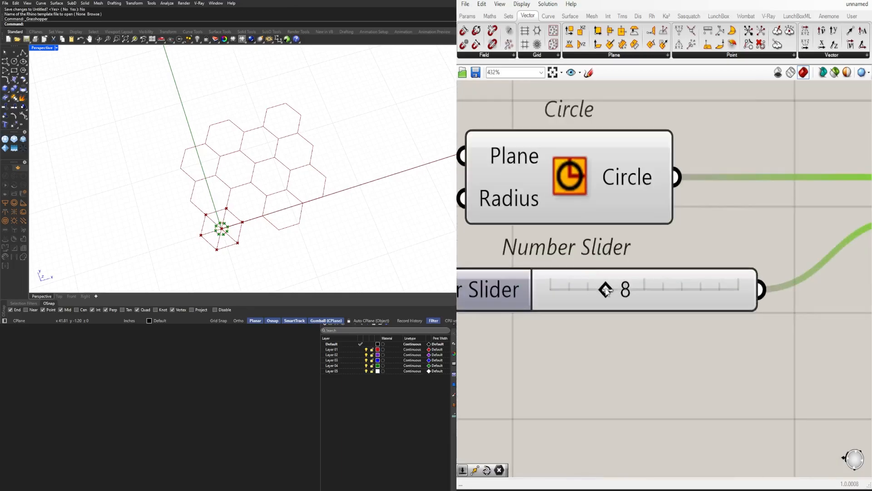
{"action": "left_click_drag", "start_coordinate": [614, 289], "coordinate": [569, 288]}
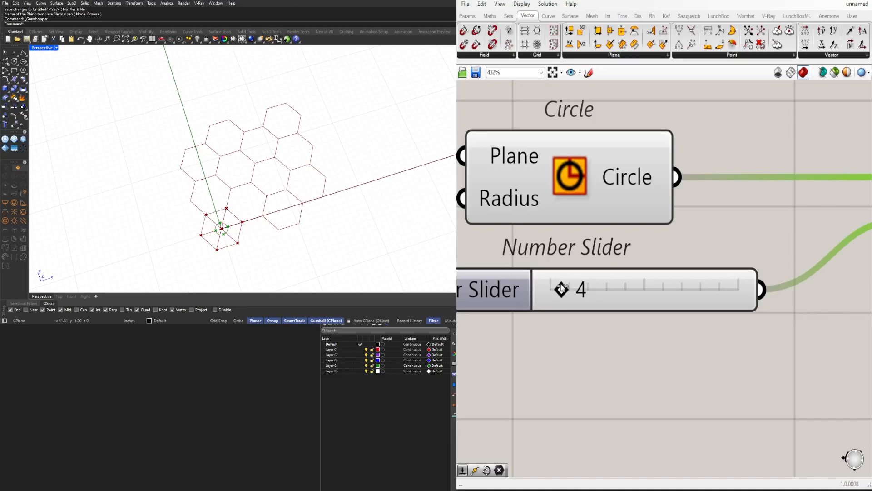
- Move the Divide Curve component closer to its count slider
{"action": "left_click", "coordinate": [637, 378]}
{"action": "scroll", "coordinate": [689, 298], "scroll_direction": "down", "scroll_amount": 9}
{"action": "right_click_drag", "start_coordinate": [724, 298], "coordinate": [586, 303]}
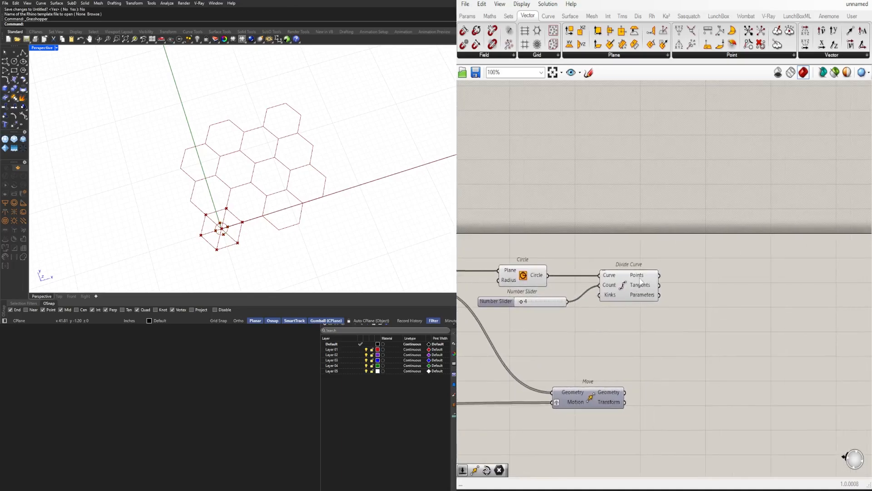
{"action": "left_click_drag", "start_coordinate": [637, 282], "coordinate": [616, 282]}
- Add a number slider with value 3.50 above the upper Line and connect it to Circle's Radius input
{"action": "left_click", "coordinate": [556, 351]}
{"action": "scroll", "coordinate": [557, 351], "scroll_direction": "up", "scroll_amount": 5}
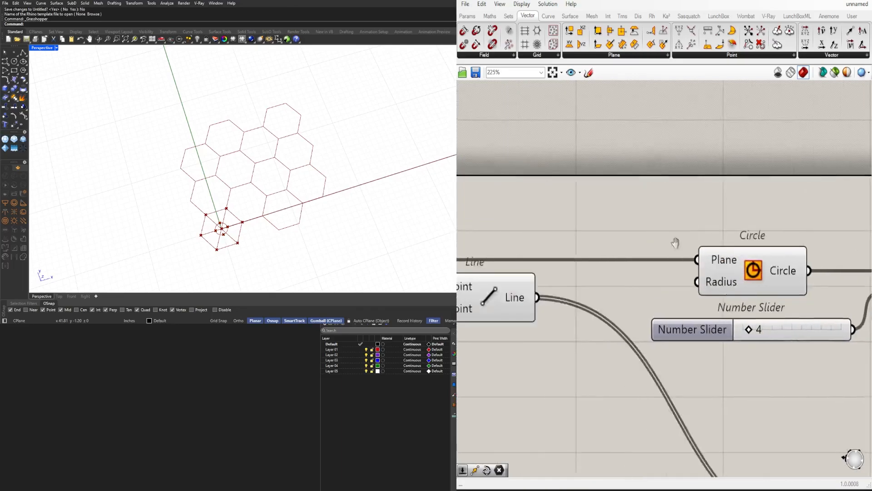
{"action": "double_click", "coordinate": [551, 216]}
{"action": "type", "text": "3"}
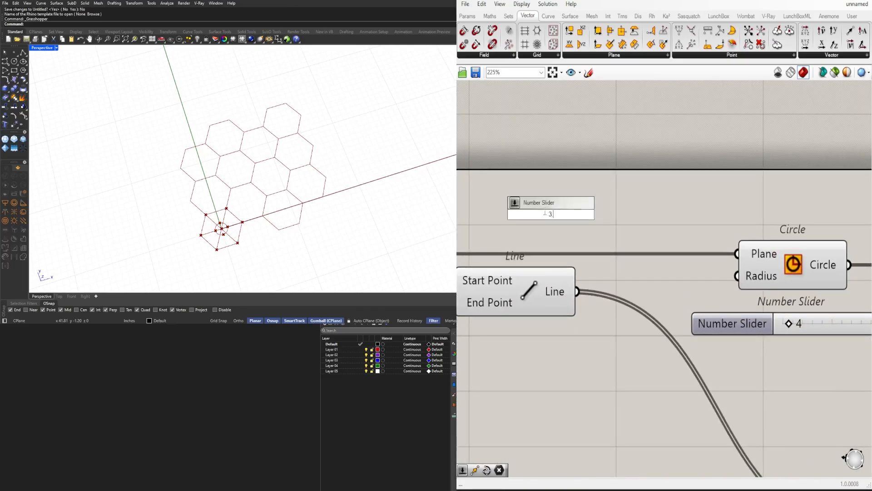
{"action": "type", "text": ".50"}
{"action": "key", "text": "Return"}
{"action": "left_click_drag", "start_coordinate": [656, 214], "coordinate": [737, 275]}
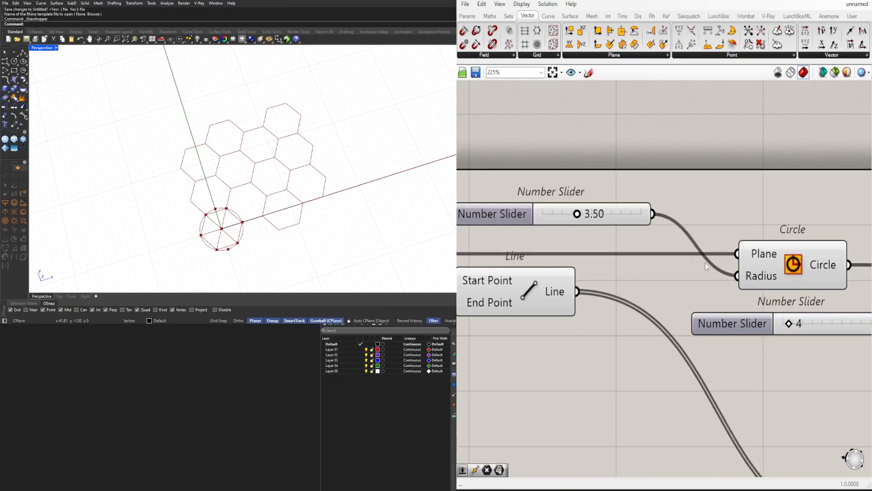
- Set the Circle radius slider to 1.91
{"action": "scroll", "coordinate": [614, 219], "scroll_direction": "up", "scroll_amount": 4}
{"action": "right_click_drag", "start_coordinate": [612, 216], "coordinate": [728, 207]}
{"action": "left_click_drag", "start_coordinate": [631, 229], "coordinate": [598, 244]}
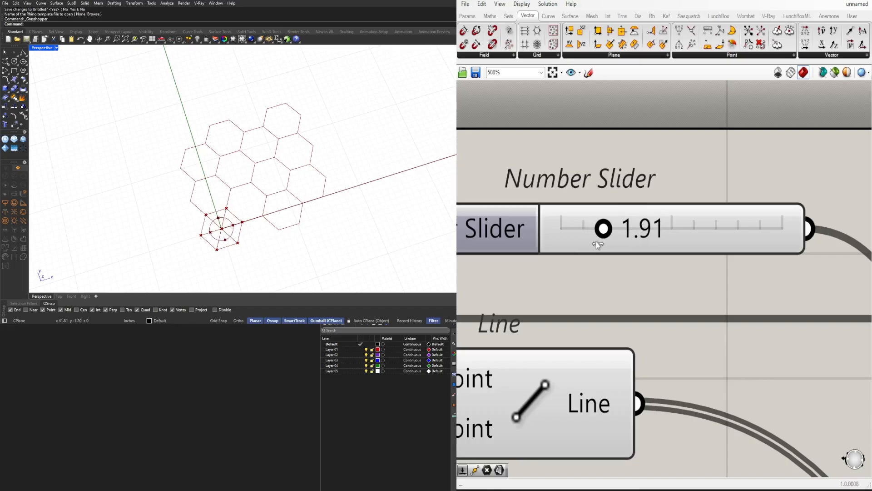
{"action": "scroll", "coordinate": [596, 244], "scroll_direction": "down", "scroll_amount": 5}
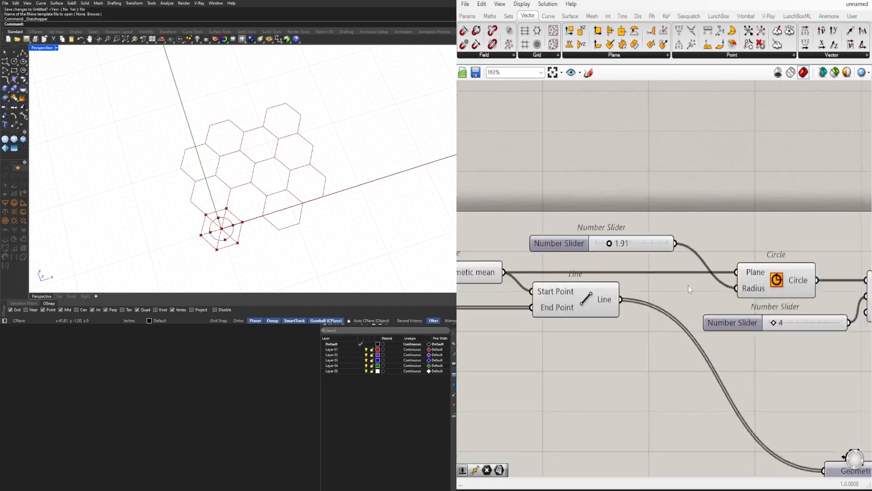
- Add a Voronoi component beyond Divide Curve, connect Divide Curve's Points output to its Points input, and place it slightly lower
{"action": "scroll", "coordinate": [683, 279], "scroll_direction": "down", "scroll_amount": 2}
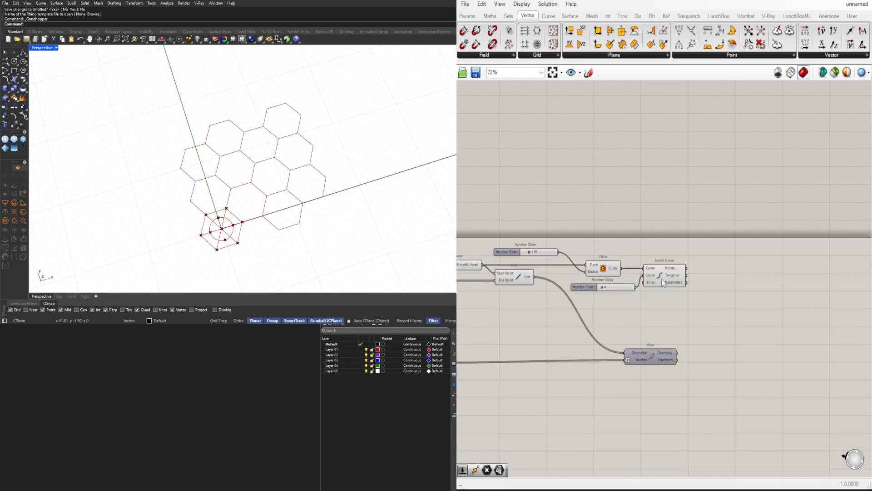
{"action": "left_click", "coordinate": [749, 274]}
{"action": "double_click", "coordinate": [749, 274]}
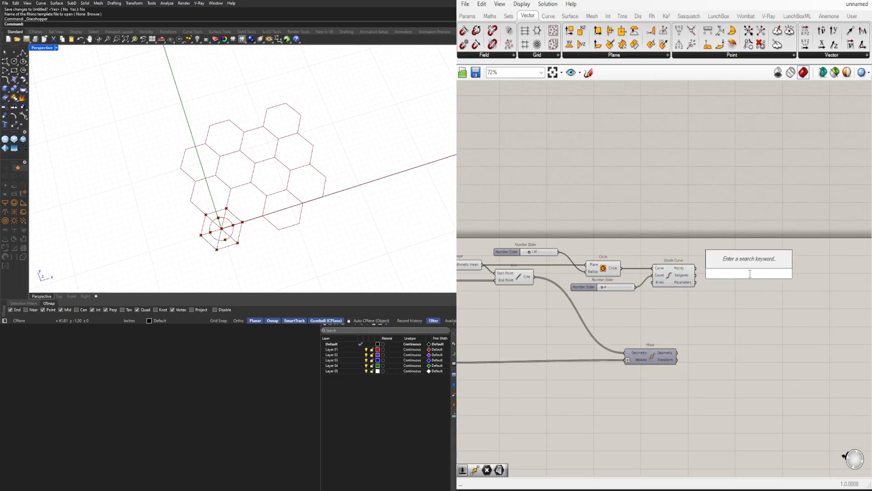
{"action": "type", "text": "VORO"}
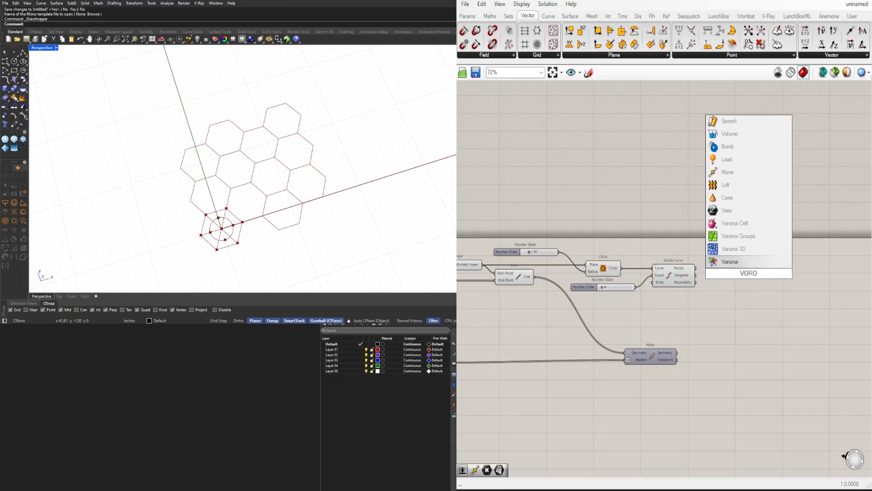
{"action": "key", "text": "Return"}
{"action": "scroll", "coordinate": [686, 275], "scroll_direction": "up", "scroll_amount": 1}
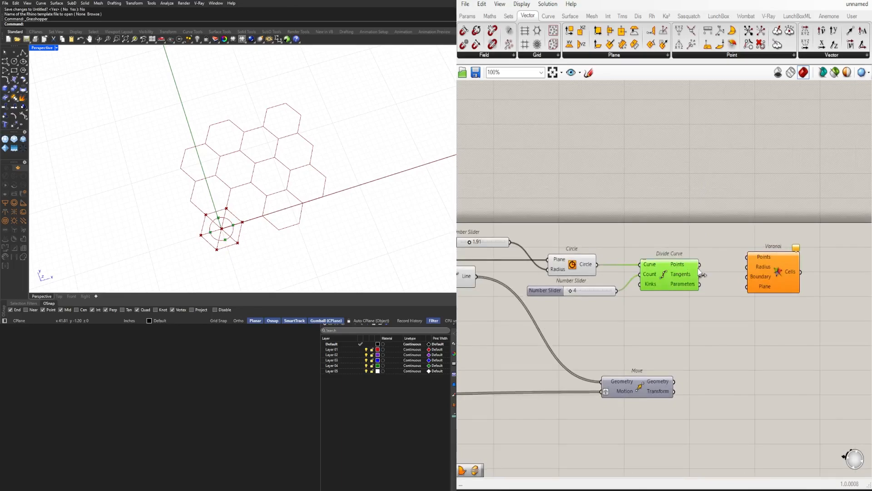
{"action": "left_click_drag", "start_coordinate": [748, 259], "coordinate": [714, 293]}
{"action": "scroll", "coordinate": [600, 271], "scroll_direction": "down", "scroll_amount": 1}
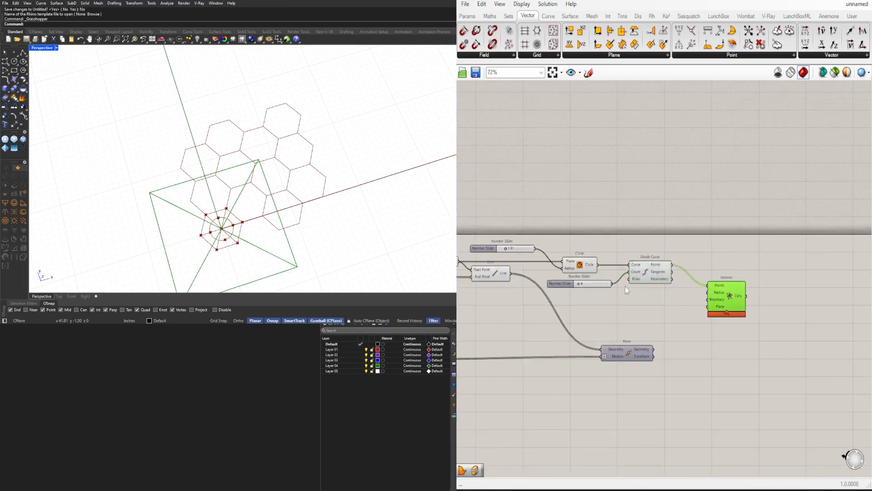
- Connect Discontinuity's Points output as an additional source to Voronoi's Points input
{"action": "right_click_drag", "start_coordinate": [620, 278], "coordinate": [662, 267]}
{"action": "left_click", "coordinate": [689, 339]}
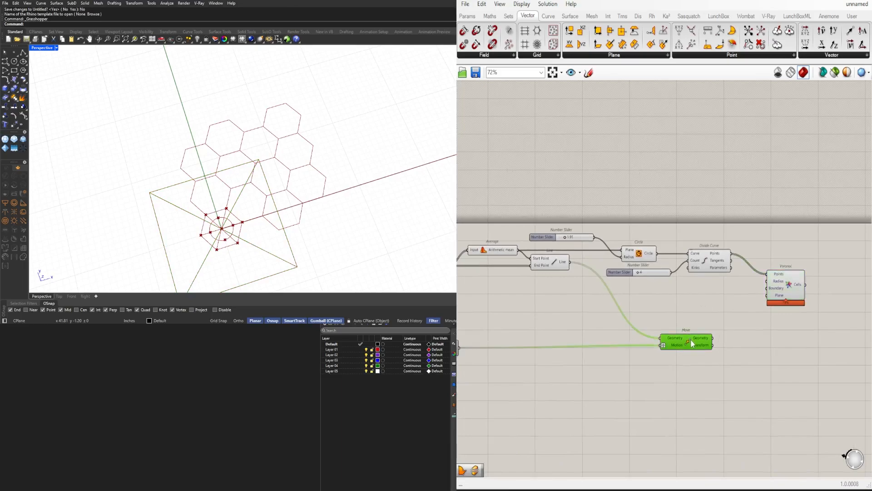
{"action": "left_click_drag", "start_coordinate": [727, 227], "coordinate": [679, 271]}
{"action": "right_click_drag", "start_coordinate": [579, 276], "coordinate": [711, 260]}
{"action": "right_click_drag", "start_coordinate": [573, 255], "coordinate": [536, 247]}
{"action": "scroll", "coordinate": [573, 244], "scroll_direction": "down", "scroll_amount": 3}
{"action": "left_click_drag", "start_coordinate": [544, 241], "coordinate": [728, 255], "text": "shift"}
{"action": "scroll", "coordinate": [785, 240], "scroll_direction": "up", "scroll_amount": 4}
- Flatten Voronoi's Points input and inspect the cells in the base hexagon up close
{"action": "left_click", "coordinate": [732, 258]}
{"action": "scroll", "coordinate": [732, 258], "scroll_direction": "up", "scroll_amount": 4}
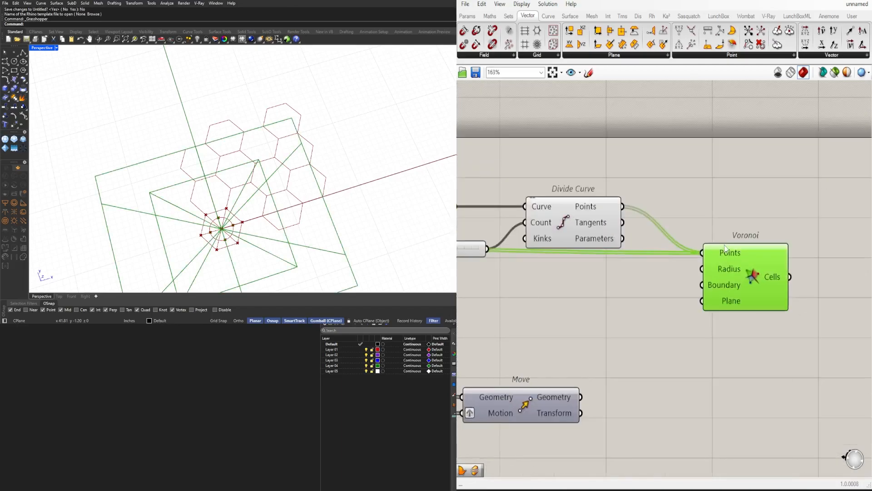
{"action": "right_click", "coordinate": [725, 251]}
{"action": "left_click", "coordinate": [750, 320]}
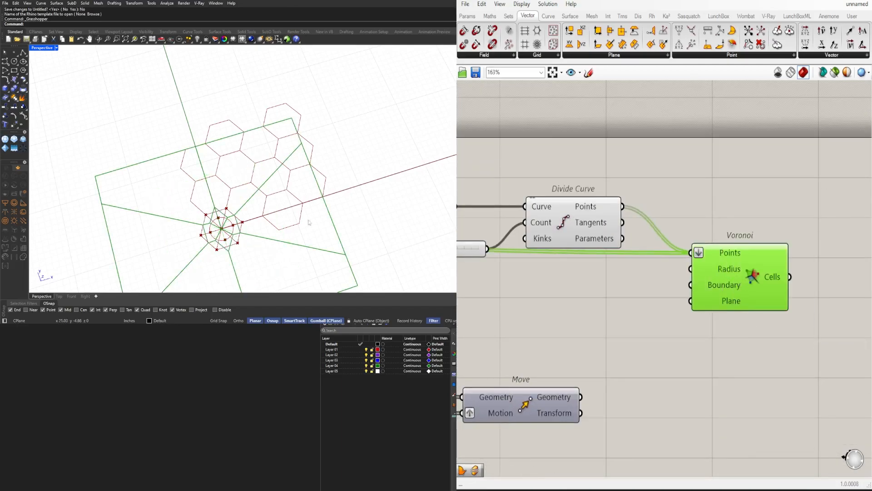
{"action": "scroll", "coordinate": [225, 209], "scroll_direction": "up", "scroll_amount": 10}
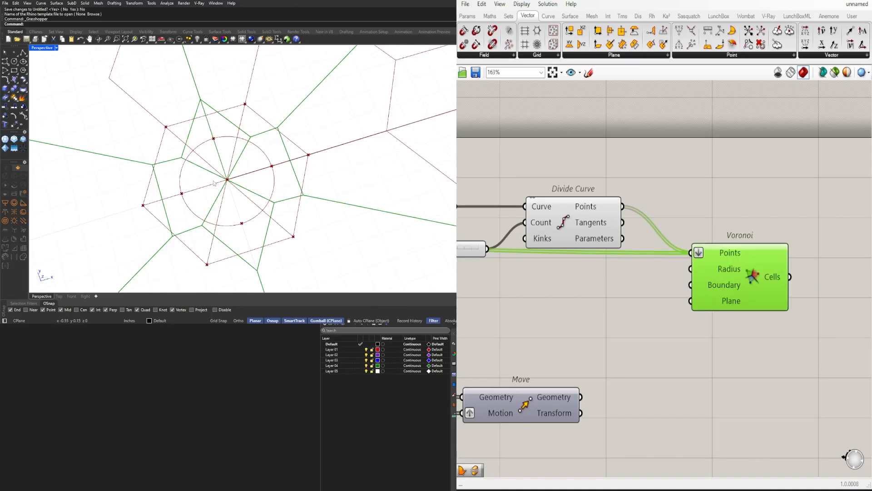
{"action": "scroll", "coordinate": [213, 183], "scroll_direction": "down", "scroll_amount": 2}
{"action": "scroll", "coordinate": [747, 259], "scroll_direction": "down", "scroll_amount": 1}
- Set the Circle radius slider to 0.87
{"action": "left_click", "coordinate": [651, 300]}
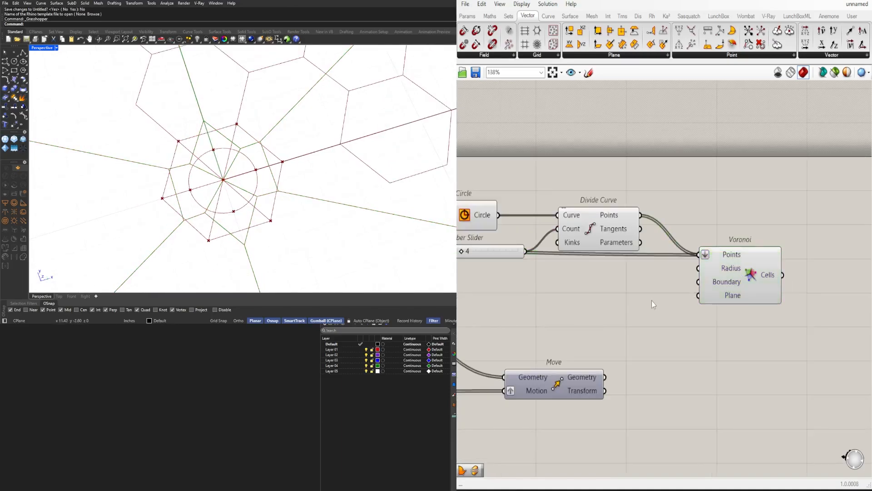
{"action": "right_click_drag", "start_coordinate": [495, 290], "coordinate": [601, 297]}
{"action": "scroll", "coordinate": [567, 297], "scroll_direction": "down", "scroll_amount": 1}
{"action": "scroll", "coordinate": [601, 219], "scroll_direction": "up", "scroll_amount": 5}
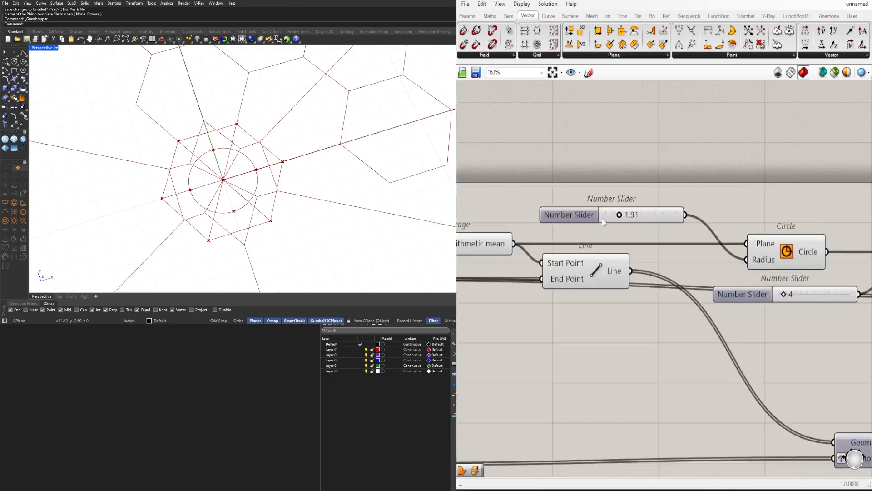
{"action": "left_click_drag", "start_coordinate": [623, 212], "coordinate": [609, 212]}
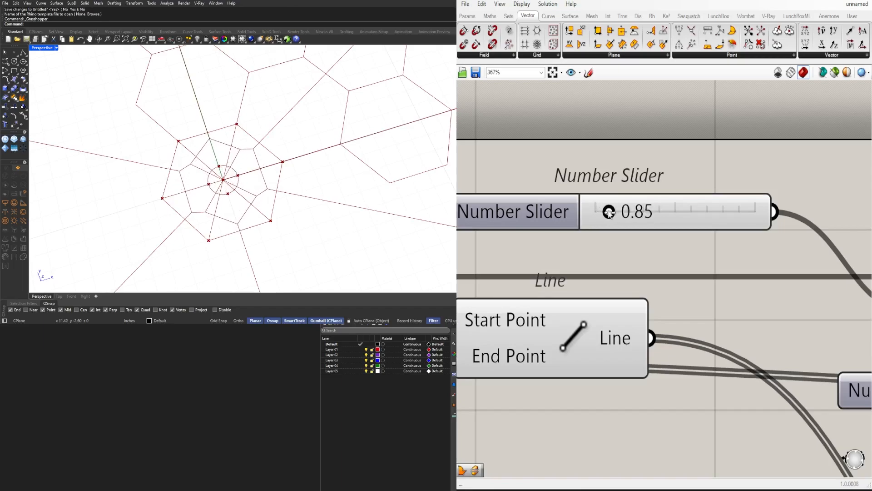
- Test the Divide Curve count slider at 3 and return it to 4, with the Voronoi component selected
{"action": "scroll", "coordinate": [611, 215], "scroll_direction": "down", "scroll_amount": 8}
{"action": "right_click_drag", "start_coordinate": [791, 260], "coordinate": [651, 268]}
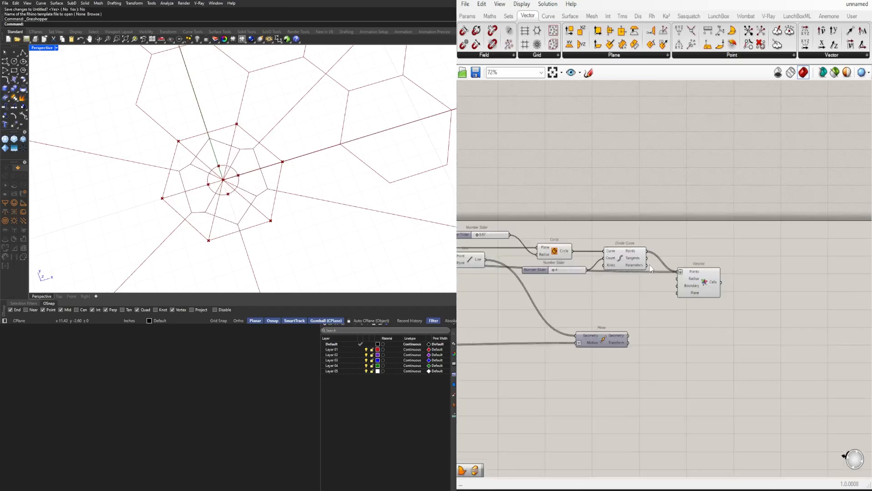
{"action": "left_click", "coordinate": [702, 282]}
{"action": "scroll", "coordinate": [711, 301], "scroll_direction": "up", "scroll_amount": 7}
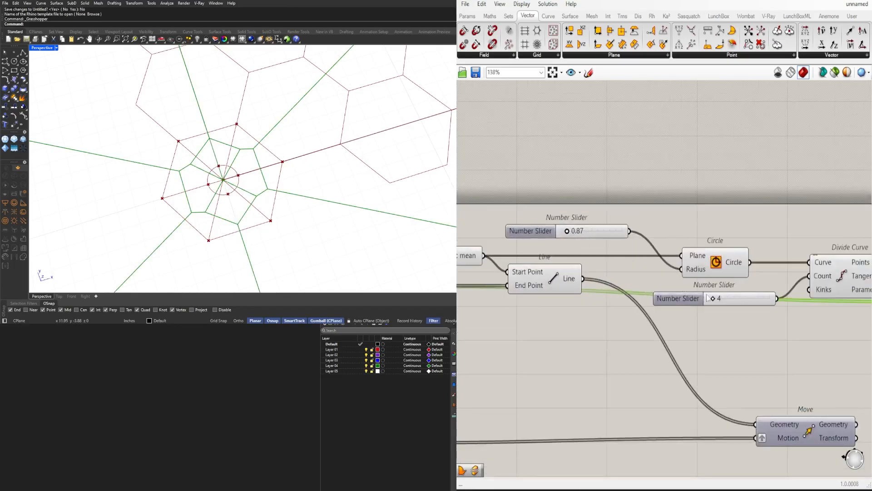
{"action": "mouse_move", "coordinate": [713, 295]}
{"action": "left_mouse_down"}
{"action": "mouse_move", "coordinate": [739, 294]}
{"action": "mouse_move", "coordinate": [706, 294]}
{"action": "left_mouse_up"}
{"action": "scroll", "coordinate": [708, 294], "scroll_direction": "down", "scroll_amount": 5}
{"action": "scroll", "coordinate": [557, 304], "scroll_direction": "up", "scroll_amount": 5}
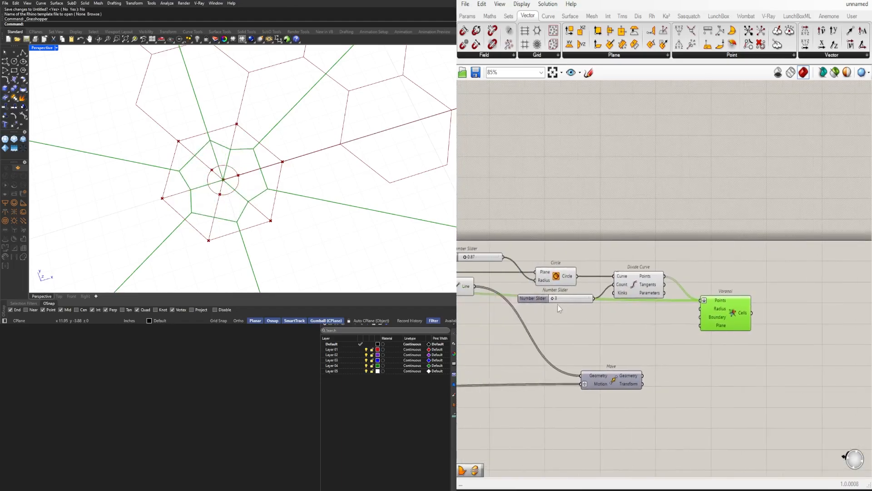
{"action": "left_click_drag", "start_coordinate": [590, 293], "coordinate": [595, 293]}
{"action": "scroll", "coordinate": [596, 294], "scroll_direction": "down", "scroll_amount": 5}
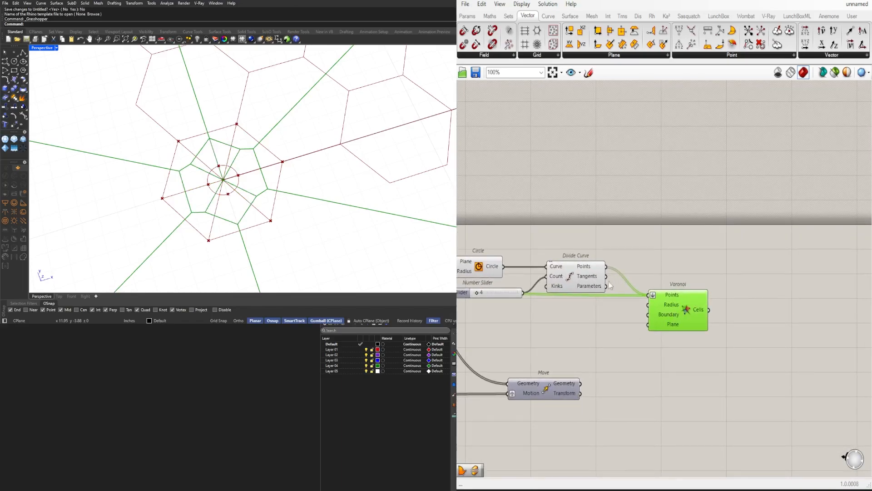
{"action": "right_click_drag", "start_coordinate": [576, 275], "coordinate": [720, 271]}
{"action": "right_click_drag", "start_coordinate": [490, 269], "coordinate": [666, 264]}
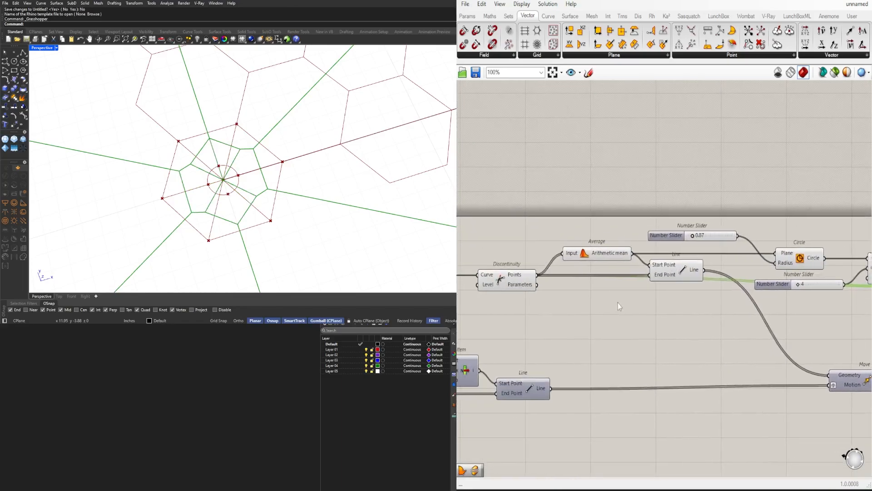
{"action": "double_click", "coordinate": [618, 304]}
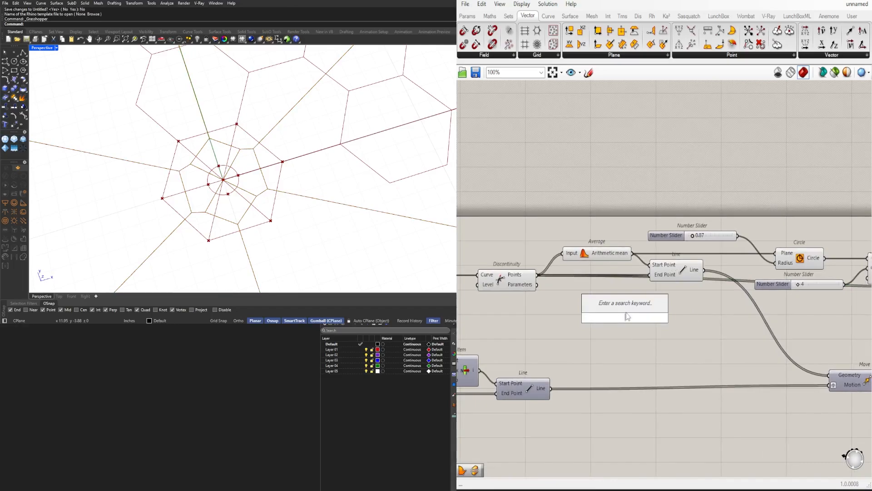
{"action": "key", "text": "Escape"}
{"action": "right_click_drag", "start_coordinate": [708, 302], "coordinate": [524, 297]}
- Add a Boundary Surfaces component after Voronoi and connect Voronoi's Cells output to its Edges input
{"action": "left_click", "coordinate": [811, 293]}
{"action": "right_click_drag", "start_coordinate": [792, 306], "coordinate": [719, 307]}
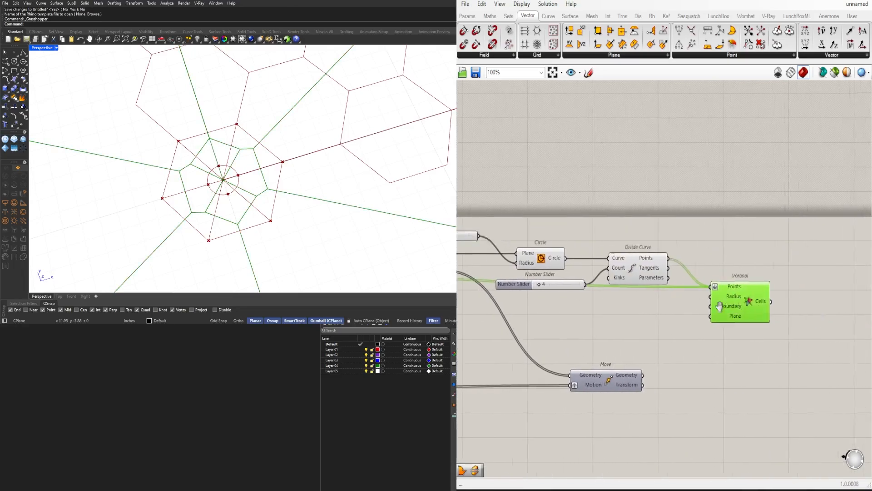
{"action": "double_click", "coordinate": [726, 289]}
{"action": "type", "text": "BO"}
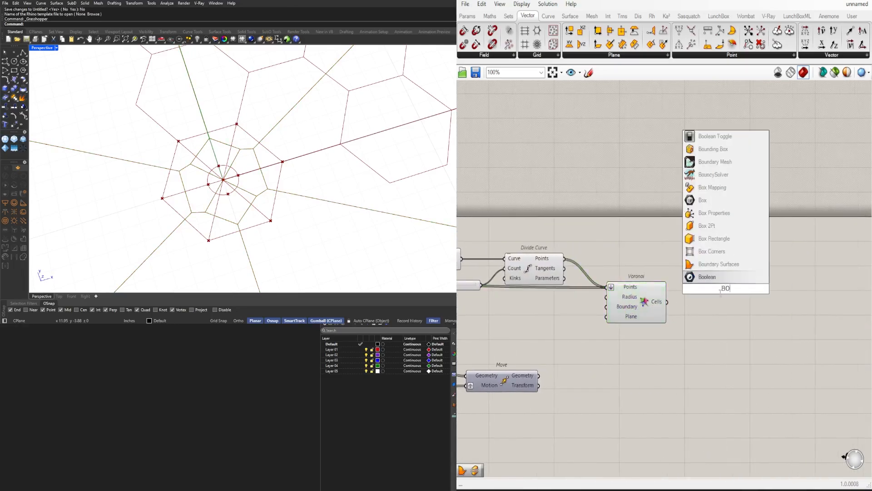
{"action": "type", "text": "U"}
{"action": "key", "text": "Return"}
{"action": "left_click_drag", "start_coordinate": [699, 295], "coordinate": [700, 293]}
{"action": "left_click_drag", "start_coordinate": [718, 291], "coordinate": [695, 305]}
- Duplicate the Boundary Surfaces component directly above the original
{"action": "scroll", "coordinate": [706, 316], "scroll_direction": "down", "scroll_amount": 3}
{"action": "right_click_drag", "start_coordinate": [706, 316], "coordinate": [811, 292]}
{"action": "scroll", "coordinate": [776, 285], "scroll_direction": "down", "scroll_amount": 1}
{"action": "left_click", "coordinate": [800, 337]}
{"action": "scroll", "coordinate": [820, 289], "scroll_direction": "up", "scroll_amount": 2}
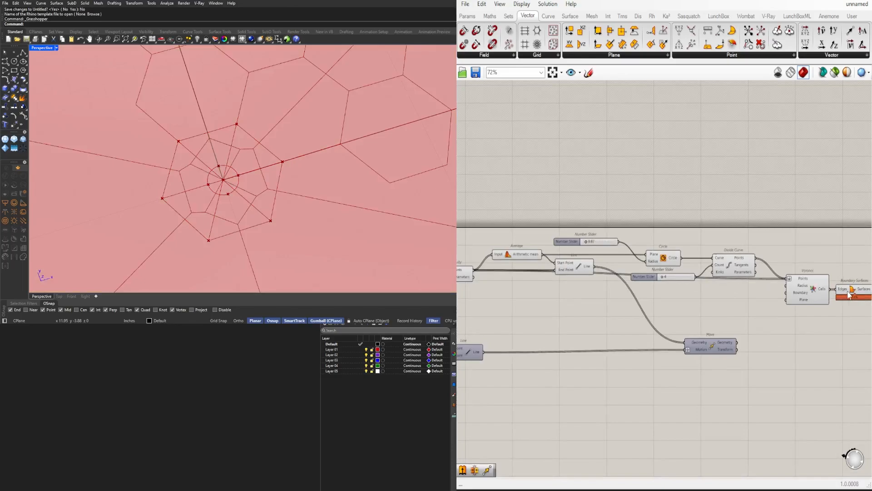
{"action": "left_click_drag", "start_coordinate": [847, 291], "coordinate": [848, 268], "text": "alt"}
{"action": "right_click_drag", "start_coordinate": [850, 272], "coordinate": [795, 280]}
{"action": "left_click_drag", "start_coordinate": [833, 334], "coordinate": [823, 276]}
- Connect the base hexagon's List Item output to the Edges input of the duplicated Boundary Surfaces
{"action": "left_click", "coordinate": [756, 261]}
{"action": "scroll", "coordinate": [576, 282], "scroll_direction": "down", "scroll_amount": 2}
{"action": "right_click_drag", "start_coordinate": [574, 282], "coordinate": [753, 280]}
{"action": "scroll", "coordinate": [621, 275], "scroll_direction": "up", "scroll_amount": 2}
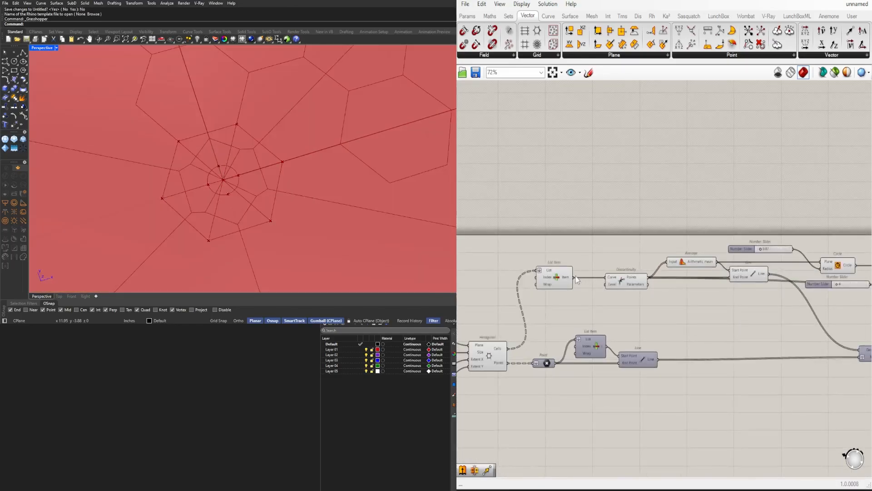
{"action": "scroll", "coordinate": [591, 273], "scroll_direction": "down", "scroll_amount": 3}
{"action": "left_click_drag", "start_coordinate": [574, 277], "coordinate": [790, 283]}
- Set the wire display to Hidden for the inputs of the Line component fed by Average
{"action": "scroll", "coordinate": [764, 266], "scroll_direction": "up", "scroll_amount": 5}
{"action": "scroll", "coordinate": [764, 268], "scroll_direction": "down", "scroll_amount": 2}
{"action": "scroll", "coordinate": [697, 356], "scroll_direction": "up", "scroll_amount": 4}
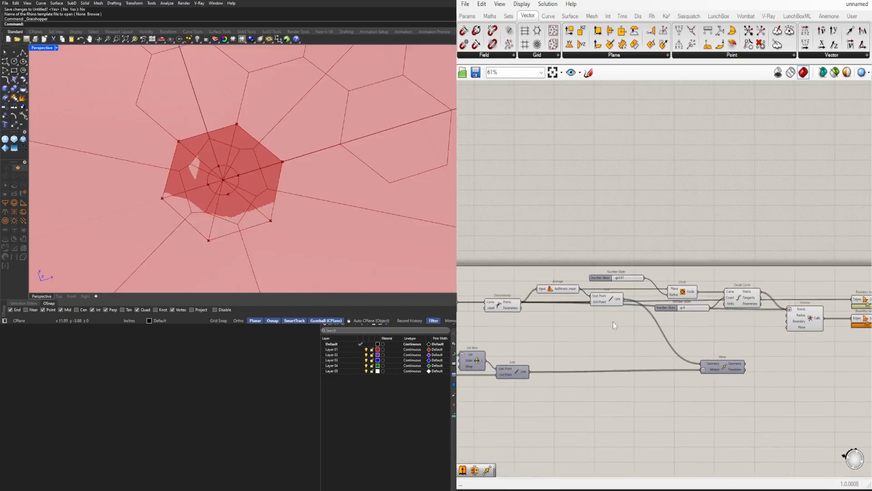
{"action": "mouse_move", "coordinate": [571, 285]}
{"action": "right_mouse_down"}
{"action": "mouse_move", "coordinate": [620, 296]}
{"action": "mouse_move", "coordinate": [559, 295]}
{"action": "right_mouse_up"}
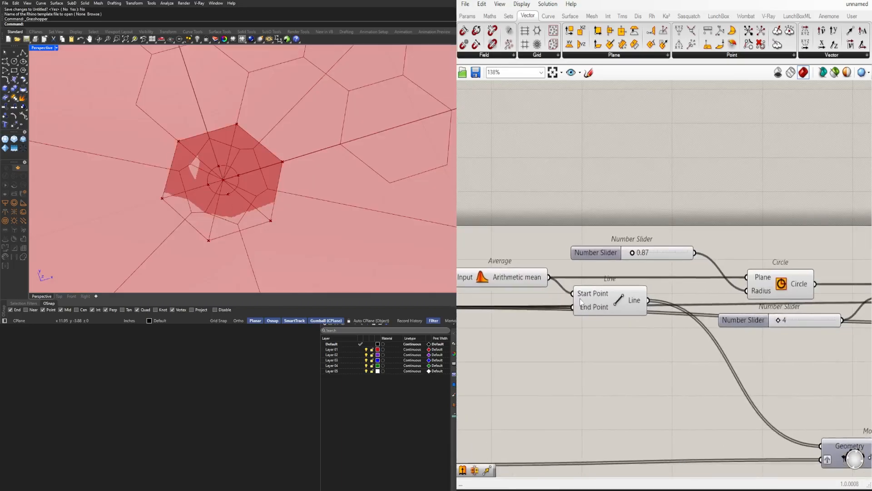
{"action": "right_click", "coordinate": [584, 290]}
{"action": "mouse_move", "coordinate": [648, 321]}
{"action": "left_click", "coordinate": [701, 341]}
{"action": "right_click", "coordinate": [583, 307]}
{"action": "left_click", "coordinate": [688, 342]}
{"action": "right_click_drag", "start_coordinate": [585, 360], "coordinate": [530, 340]}
{"action": "right_click", "coordinate": [578, 314]}
{"action": "left_click", "coordinate": [686, 342]}
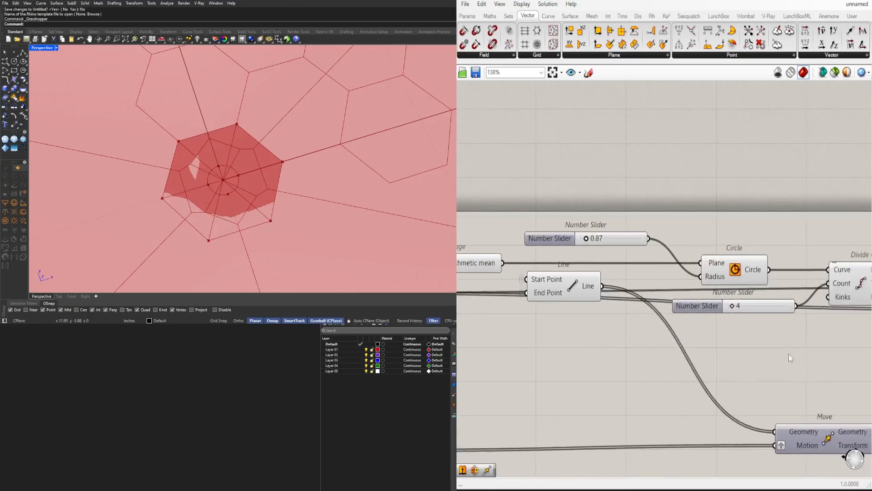
- Set the wire display to Hidden for the Edges inputs of both Boundary Surfaces components
{"action": "right_click_drag", "start_coordinate": [788, 355], "coordinate": [434, 337]}
{"action": "right_click", "coordinate": [761, 270]}
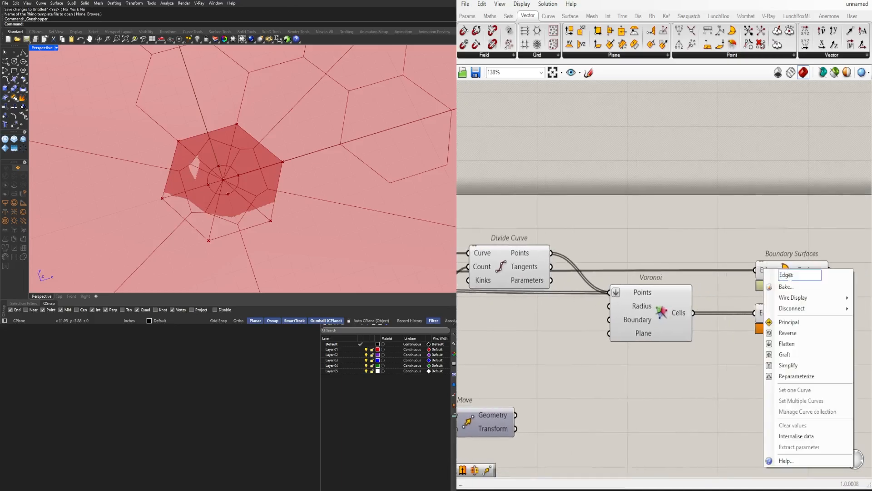
{"action": "mouse_move", "coordinate": [800, 297]}
{"action": "left_click", "coordinate": [860, 322]}
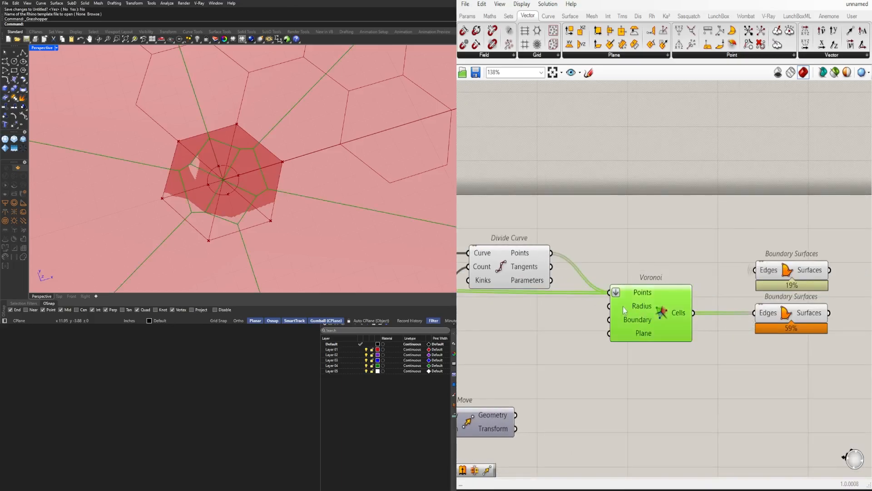
{"action": "scroll", "coordinate": [761, 331], "scroll_direction": "down", "scroll_amount": 3}
{"action": "right_click", "coordinate": [767, 320]}
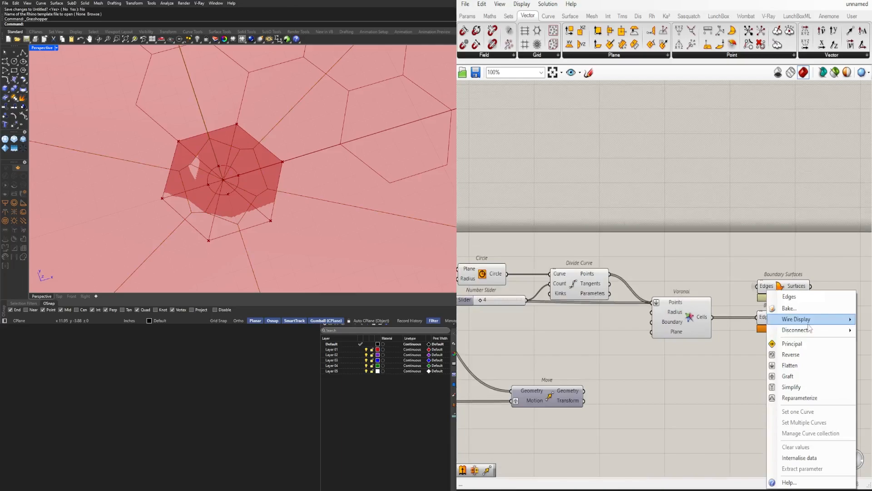
{"action": "left_click_drag", "start_coordinate": [835, 366], "coordinate": [750, 292]}
{"action": "scroll", "coordinate": [768, 277], "scroll_direction": "up", "scroll_amount": 3}
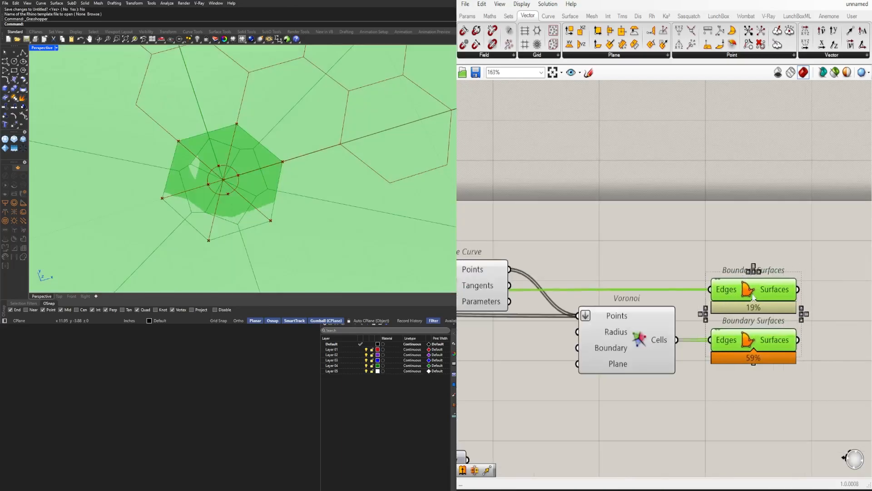
{"action": "left_click", "coordinate": [726, 259]}
- Move the base-cell component chain, from its List Item through both Boundary Surfaces, closer to the move-vector components below
{"action": "scroll", "coordinate": [722, 263], "scroll_direction": "down", "scroll_amount": 4}
{"action": "right_click_drag", "start_coordinate": [621, 301], "coordinate": [746, 306]}
{"action": "scroll", "coordinate": [745, 305], "scroll_direction": "down", "scroll_amount": 3}
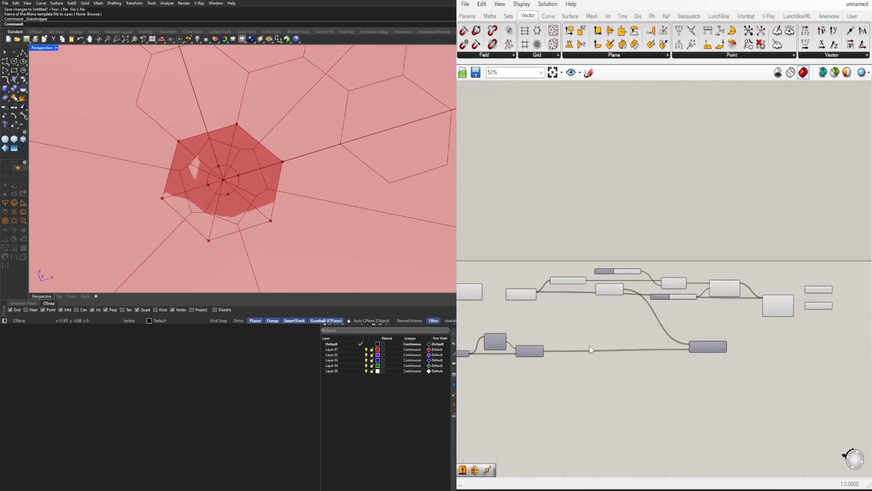
{"action": "right_click_drag", "start_coordinate": [590, 347], "coordinate": [670, 343]}
{"action": "scroll", "coordinate": [670, 327], "scroll_direction": "down", "scroll_amount": 2}
{"action": "left_click_drag", "start_coordinate": [778, 315], "coordinate": [565, 267]}
{"action": "scroll", "coordinate": [571, 314], "scroll_direction": "up", "scroll_amount": 2}
{"action": "left_click_drag", "start_coordinate": [571, 313], "coordinate": [571, 308]}
{"action": "left_click", "coordinate": [510, 305], "text": "shift"}
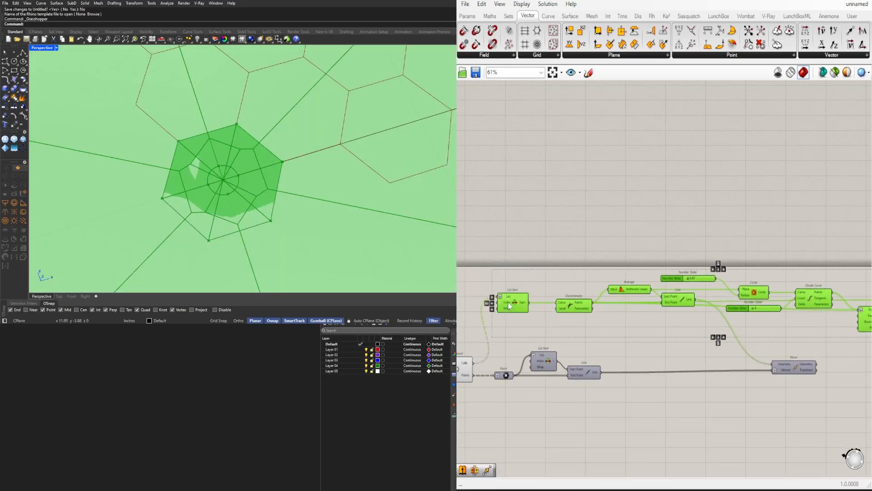
{"action": "left_click_drag", "start_coordinate": [510, 305], "coordinate": [541, 336]}
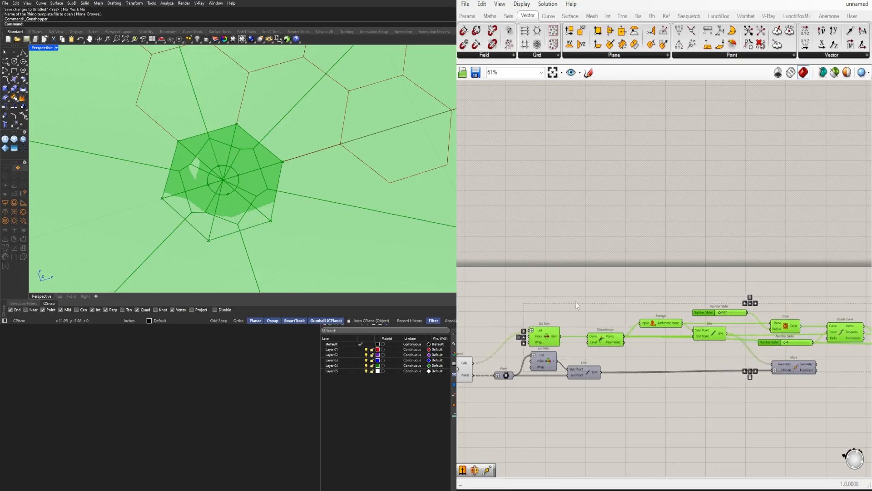
{"action": "left_click", "coordinate": [577, 301]}
- Add a Brep | Brep intersection and feed Brep A and Brep B from the hexagon and Voronoi Boundary Surfaces outputs
{"action": "scroll", "coordinate": [595, 300], "scroll_direction": "down", "scroll_amount": 4}
{"action": "right_click_drag", "start_coordinate": [798, 318], "coordinate": [718, 321]}
{"action": "scroll", "coordinate": [718, 321], "scroll_direction": "up", "scroll_amount": 6}
{"action": "scroll", "coordinate": [716, 336], "scroll_direction": "up", "scroll_amount": 3}
{"action": "left_click_drag", "start_coordinate": [754, 397], "coordinate": [694, 289]}
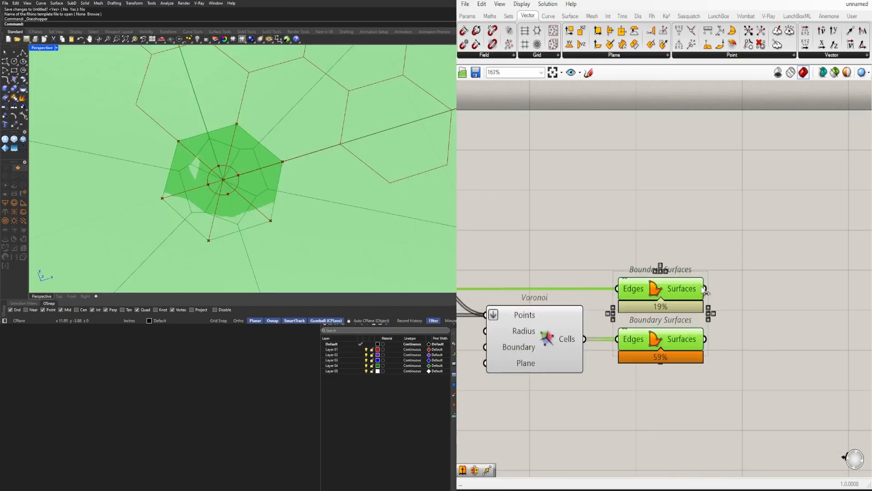
{"action": "left_click", "coordinate": [733, 307]}
{"action": "scroll", "coordinate": [731, 305], "scroll_direction": "up", "scroll_amount": 1}
{"action": "scroll", "coordinate": [711, 238], "scroll_direction": "down", "scroll_amount": 2}
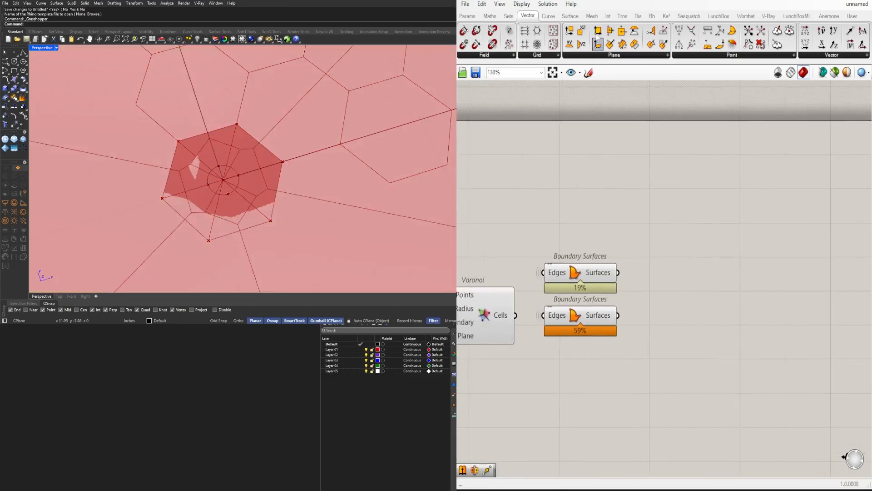
{"action": "left_click", "coordinate": [607, 17]}
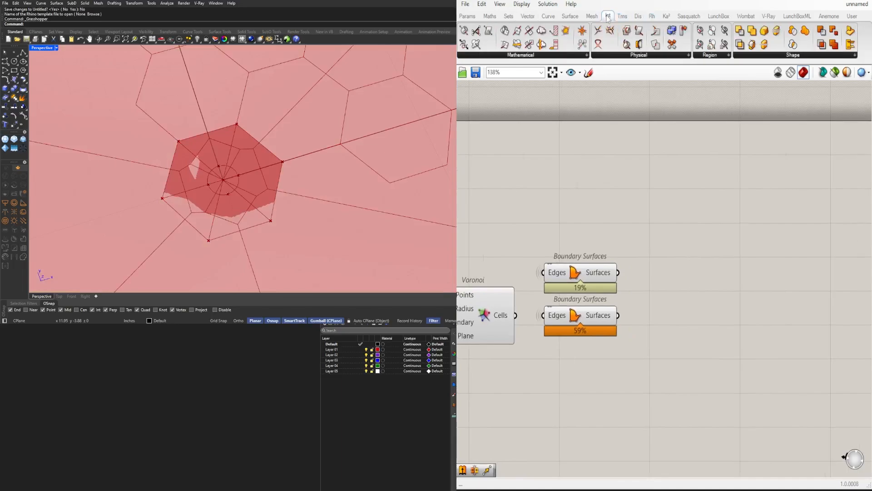
{"action": "left_click", "coordinate": [636, 56]}
{"action": "left_click_drag", "start_coordinate": [619, 116], "coordinate": [665, 297]}
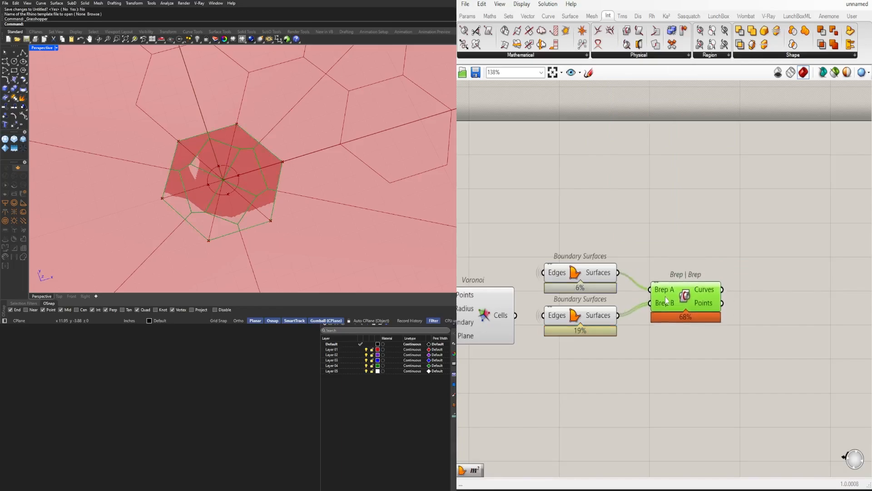
- Add a third Boundary Surfaces component and connect Brep | Brep's Curves output to its Edges input
{"action": "double_click", "coordinate": [792, 310]}
{"action": "type", "text": "bou"}
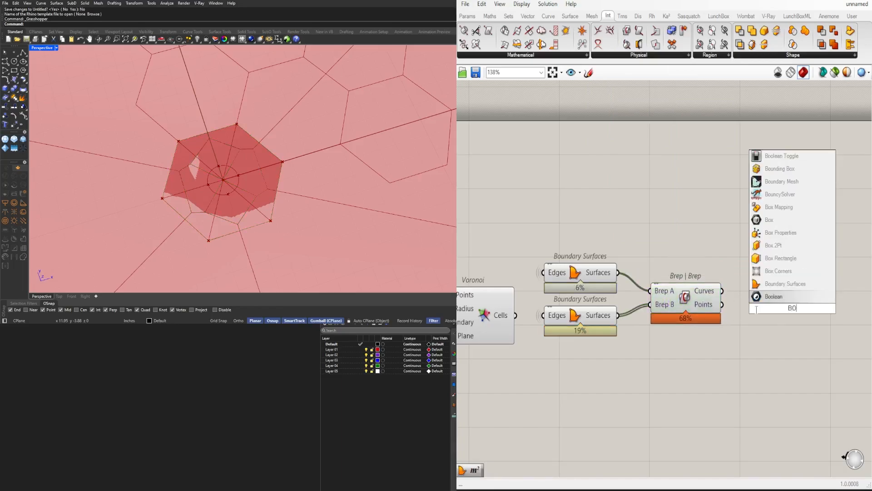
{"action": "left_click", "coordinate": [789, 297]}
{"action": "left_click_drag", "start_coordinate": [756, 314], "coordinate": [757, 311]}
{"action": "left_click_drag", "start_coordinate": [787, 313], "coordinate": [776, 296]}
- Turn off the preview of all components from Discontinuity through Brep | Brep
{"action": "scroll", "coordinate": [753, 307], "scroll_direction": "down", "scroll_amount": 5}
{"action": "right_click_drag", "start_coordinate": [721, 357], "coordinate": [778, 338]}
{"action": "scroll", "coordinate": [778, 342], "scroll_direction": "down", "scroll_amount": 3}
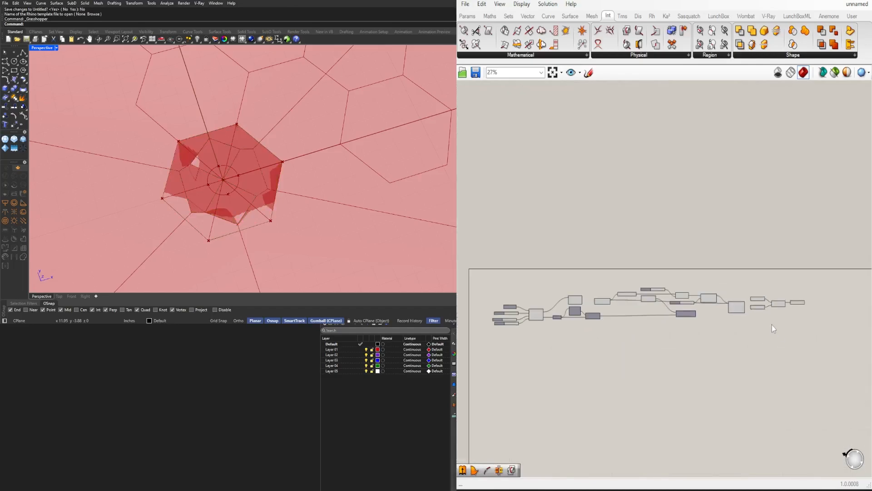
{"action": "left_click_drag", "start_coordinate": [778, 325], "coordinate": [601, 268]}
{"action": "middle_click", "coordinate": [608, 266]}
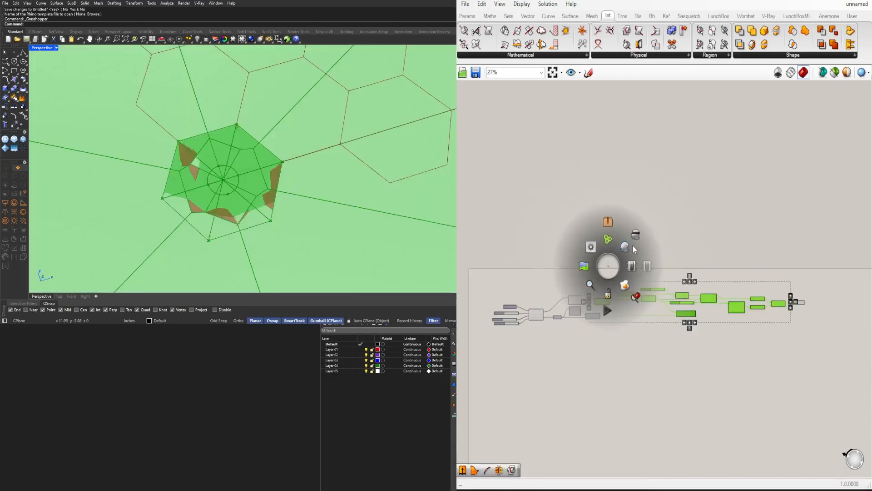
{"action": "left_click", "coordinate": [636, 234]}
{"action": "scroll", "coordinate": [606, 269], "scroll_direction": "up", "scroll_amount": 6}
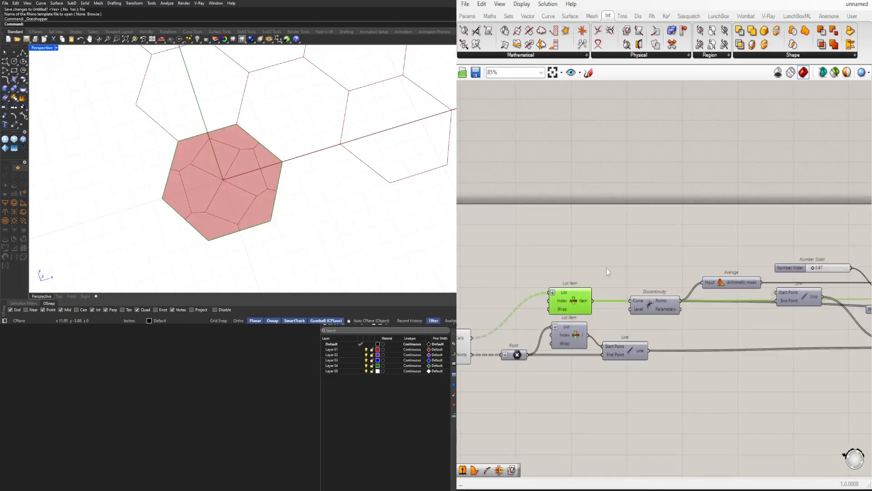
- Turn off the preview of the base hexagon's List Item and hide the wire into Discontinuity's Curve input
{"action": "scroll", "coordinate": [279, 186], "scroll_direction": "down", "scroll_amount": 8}
{"action": "mouse_move", "coordinate": [281, 175]}
{"action": "right_mouse_down"}
{"action": "mouse_move", "coordinate": [272, 159]}
{"action": "mouse_move", "coordinate": [285, 173]}
{"action": "right_mouse_up"}
{"action": "scroll", "coordinate": [272, 159], "scroll_direction": "up", "scroll_amount": 4}
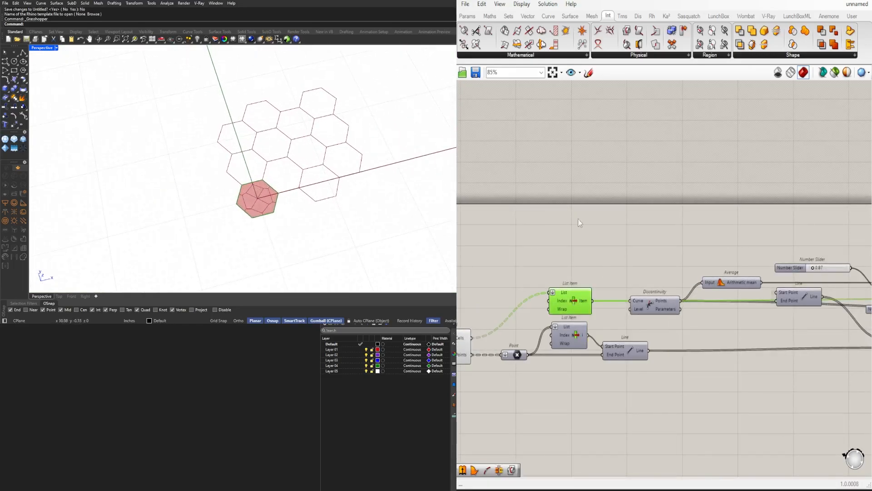
{"action": "right_click_drag", "start_coordinate": [821, 238], "coordinate": [610, 243]}
{"action": "right_click_drag", "start_coordinate": [540, 263], "coordinate": [797, 265]}
{"action": "middle_click", "coordinate": [621, 300]}
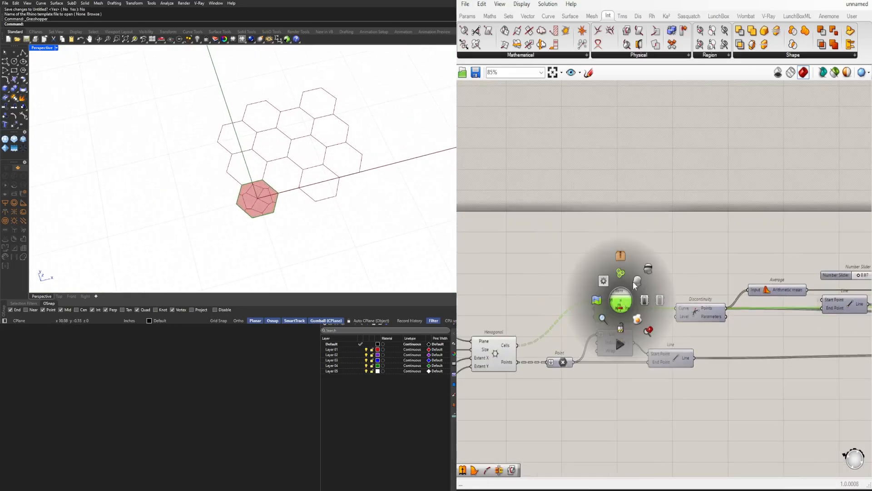
{"action": "scroll", "coordinate": [667, 257], "scroll_direction": "down", "scroll_amount": 3}
{"action": "scroll", "coordinate": [689, 306], "scroll_direction": "up", "scroll_amount": 3}
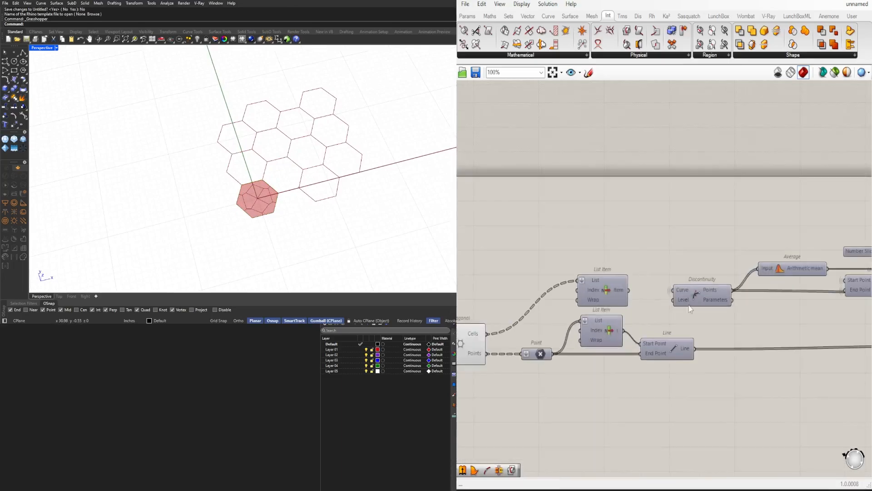
- Place Move after the final Boundary Surfaces and connect that component's Surfaces output to Move's Geometry input
{"action": "scroll", "coordinate": [687, 341], "scroll_direction": "down", "scroll_amount": 3}
{"action": "scroll", "coordinate": [678, 336], "scroll_direction": "up", "scroll_amount": 5}
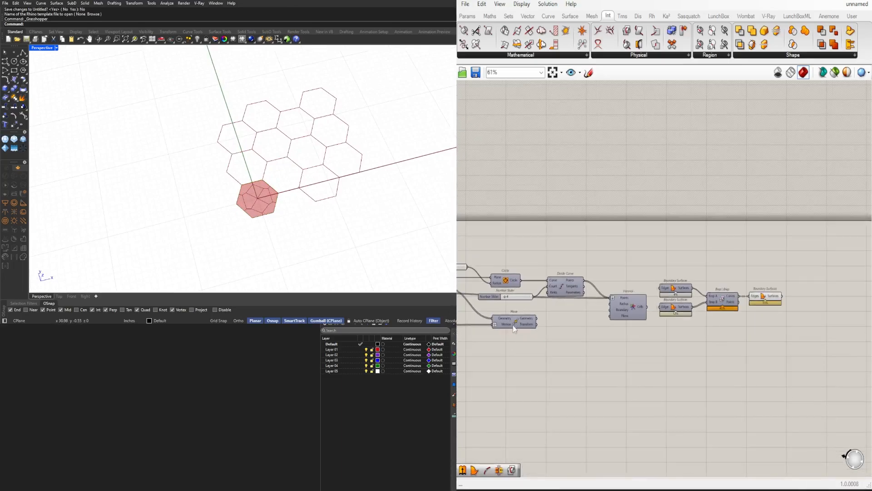
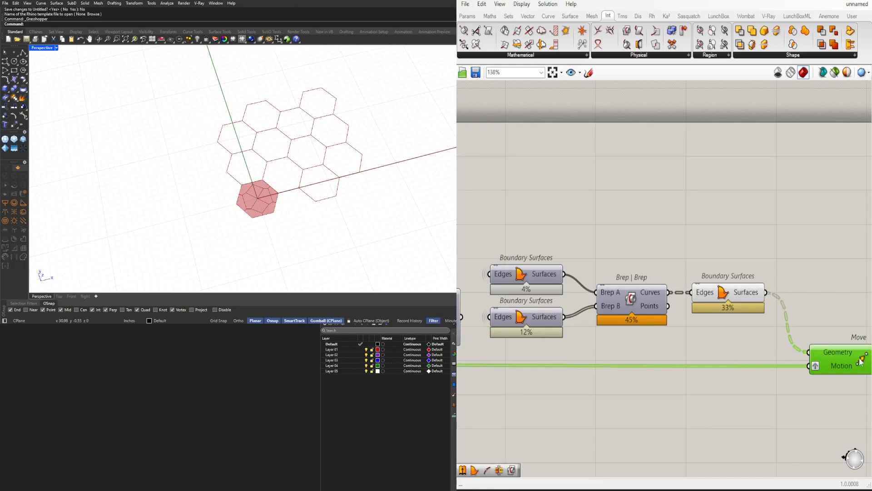
{"action": "right_click_drag", "start_coordinate": [834, 360], "coordinate": [754, 347]}
{"action": "scroll", "coordinate": [754, 347], "scroll_direction": "down", "scroll_amount": 4}
{"action": "scroll", "coordinate": [671, 350], "scroll_direction": "down", "scroll_amount": 3}
{"action": "mouse_move", "coordinate": [669, 366]}
{"action": "right_mouse_down"}
{"action": "mouse_move", "coordinate": [749, 362]}
{"action": "mouse_move", "coordinate": [655, 369]}
{"action": "right_mouse_up"}
{"action": "scroll", "coordinate": [662, 364], "scroll_direction": "up", "scroll_amount": 3}
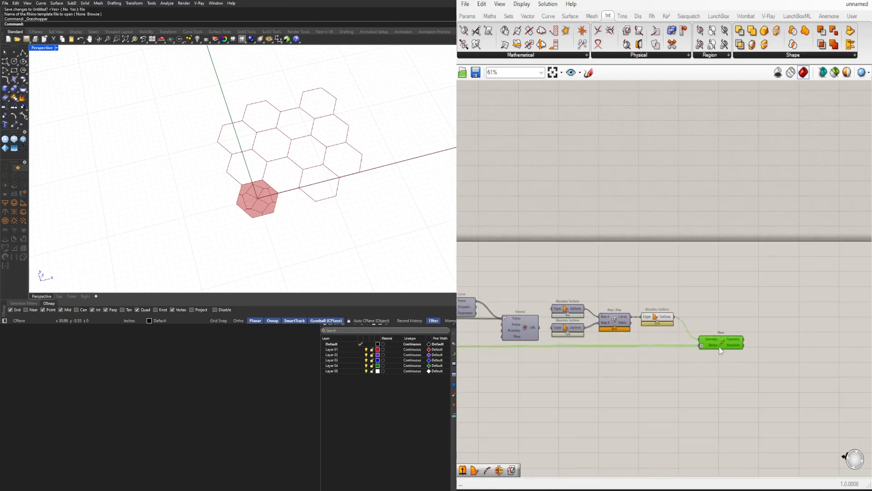
- Turn on the preview of the Move component
{"action": "scroll", "coordinate": [717, 348], "scroll_direction": "up", "scroll_amount": 1}
{"action": "middle_click", "coordinate": [721, 341]}
{"action": "left_click", "coordinate": [737, 323]}
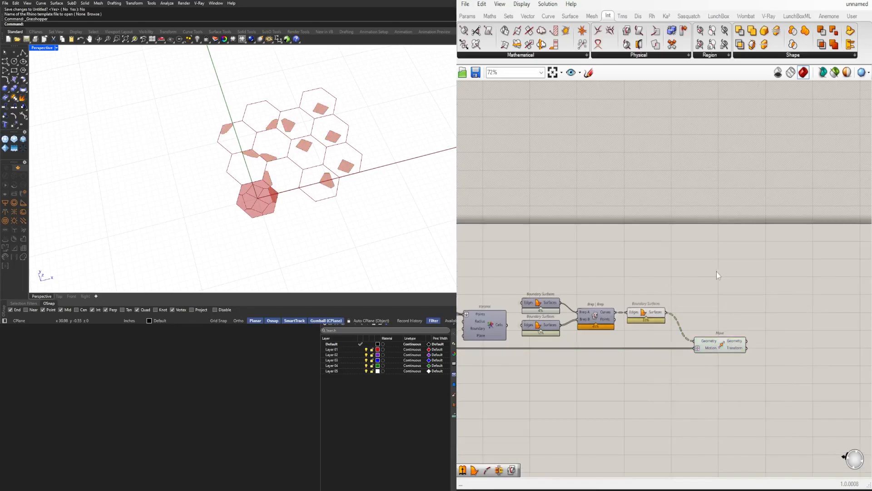
- Flatten Move's Geometry input and check the repeated pattern across the hexagonal grid
{"action": "scroll", "coordinate": [728, 353], "scroll_direction": "up", "scroll_amount": 3}
{"action": "right_click", "coordinate": [693, 336]}
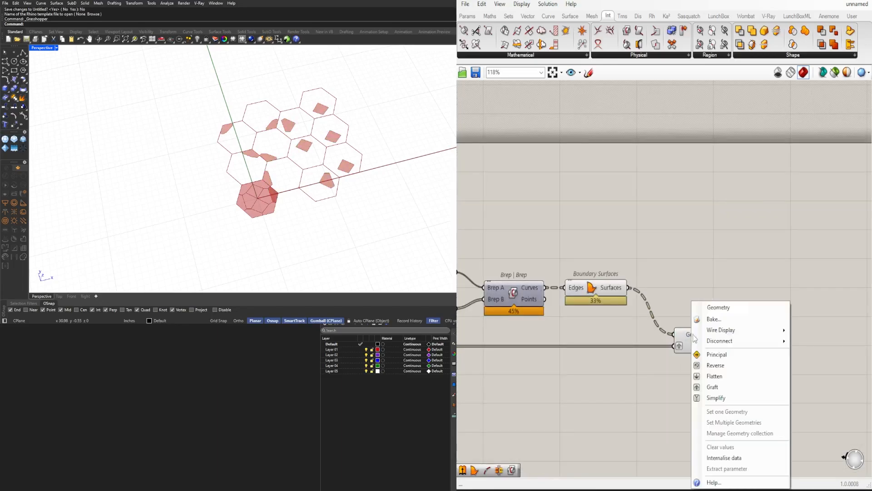
{"action": "left_click", "coordinate": [713, 376]}
{"action": "left_click", "coordinate": [727, 339]}
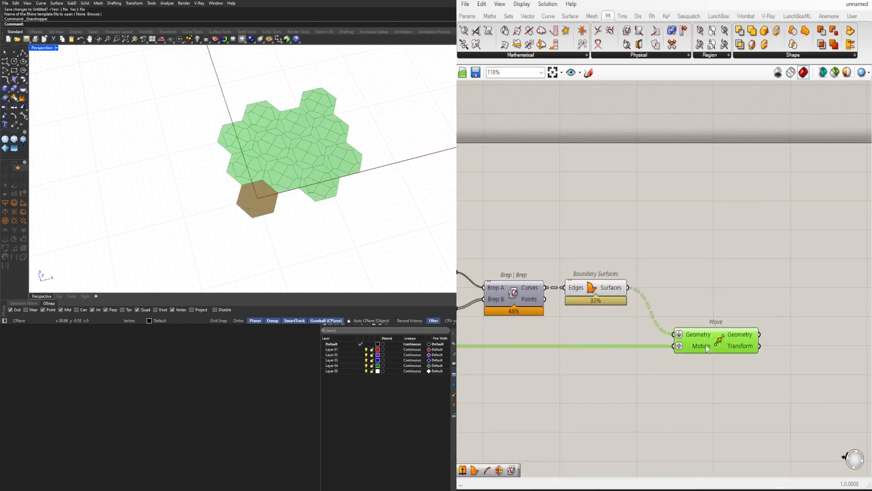
{"action": "left_click", "coordinate": [584, 365]}
- Turn off the preview of the final Boundary Surfaces component feeding Move
{"action": "right_click_drag", "start_coordinate": [585, 366], "coordinate": [704, 367]}
{"action": "left_click_drag", "start_coordinate": [744, 374], "coordinate": [634, 234]}
{"action": "scroll", "coordinate": [659, 233], "scroll_direction": "up", "scroll_amount": 1}
{"action": "middle_click", "coordinate": [658, 233]}
{"action": "left_click", "coordinate": [686, 206]}
{"action": "left_click", "coordinate": [685, 203]}
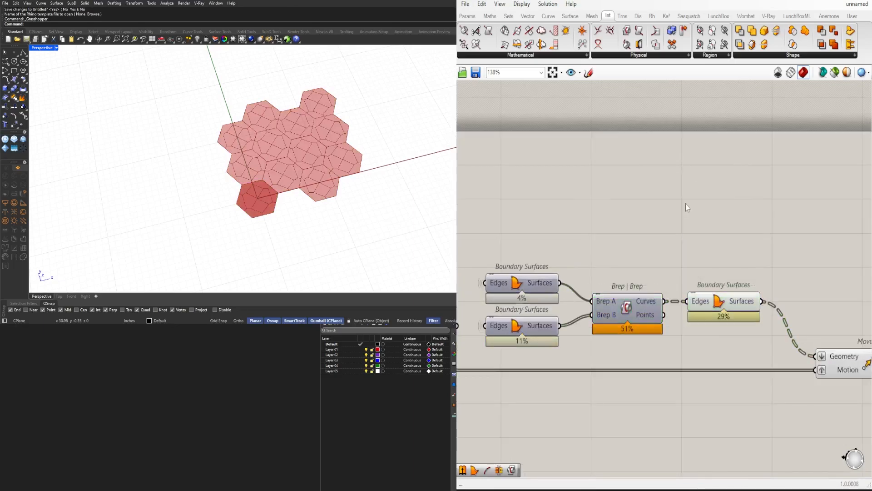
- Hide the preview of the Boundary Surfaces component fed by the Brep | Brep curves, and check the moved pattern in the viewport
{"action": "scroll", "coordinate": [768, 371], "scroll_direction": "down", "scroll_amount": 1}
{"action": "left_click_drag", "start_coordinate": [752, 402], "coordinate": [706, 281]}
{"action": "middle_click", "coordinate": [706, 280]}
{"action": "left_click", "coordinate": [726, 261]}
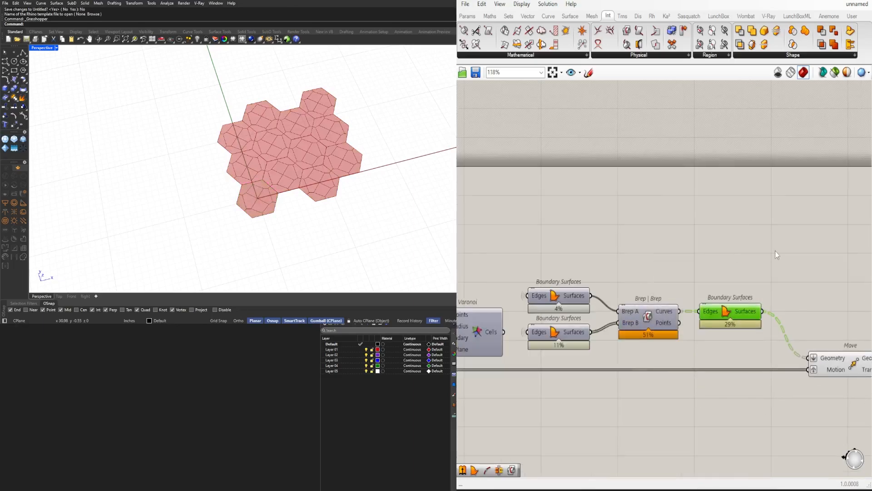
{"action": "left_click", "coordinate": [774, 253]}
{"action": "right_click_drag", "start_coordinate": [767, 271], "coordinate": [692, 271]}
{"action": "right_click_drag", "start_coordinate": [334, 162], "coordinate": [301, 194]}
{"action": "scroll", "coordinate": [317, 190], "scroll_direction": "up", "scroll_amount": 2}
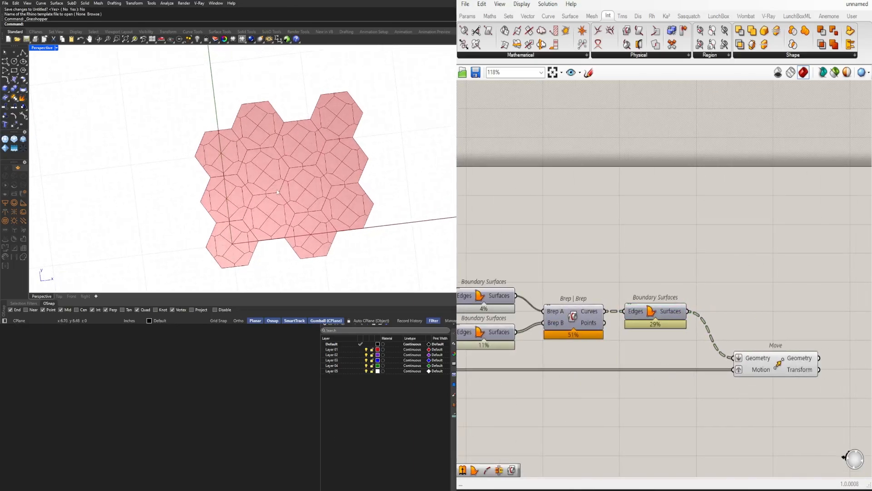
{"action": "scroll", "coordinate": [287, 184], "scroll_direction": "up", "scroll_amount": 5}
{"action": "scroll", "coordinate": [647, 301], "scroll_direction": "down", "scroll_amount": 6}
- Enlarge the hexagonal grid by setting Extent X to 8 and Extent Y to 7
{"action": "right_click_drag", "start_coordinate": [623, 323], "coordinate": [834, 302]}
{"action": "scroll", "coordinate": [558, 288], "scroll_direction": "up", "scroll_amount": 5}
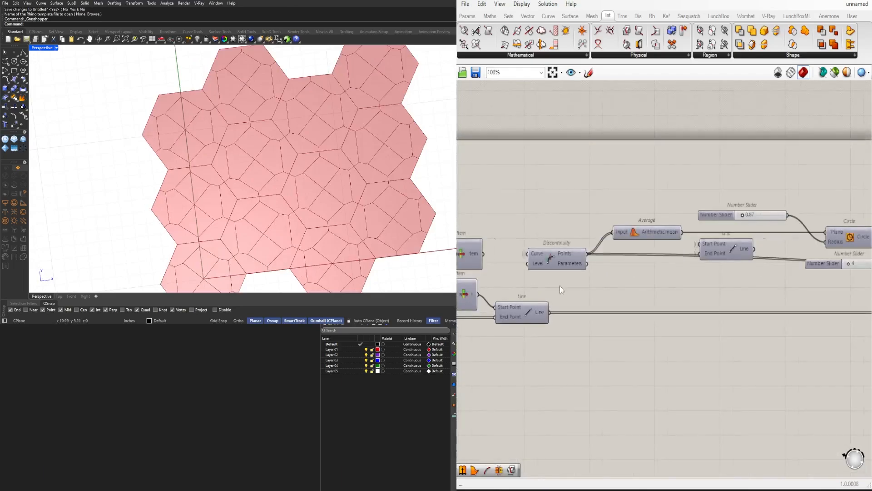
{"action": "right_click_drag", "start_coordinate": [560, 287], "coordinate": [711, 279]}
{"action": "scroll", "coordinate": [656, 279], "scroll_direction": "down", "scroll_amount": 3}
{"action": "right_click_drag", "start_coordinate": [640, 281], "coordinate": [717, 282]}
{"action": "scroll", "coordinate": [564, 300], "scroll_direction": "up", "scroll_amount": 6}
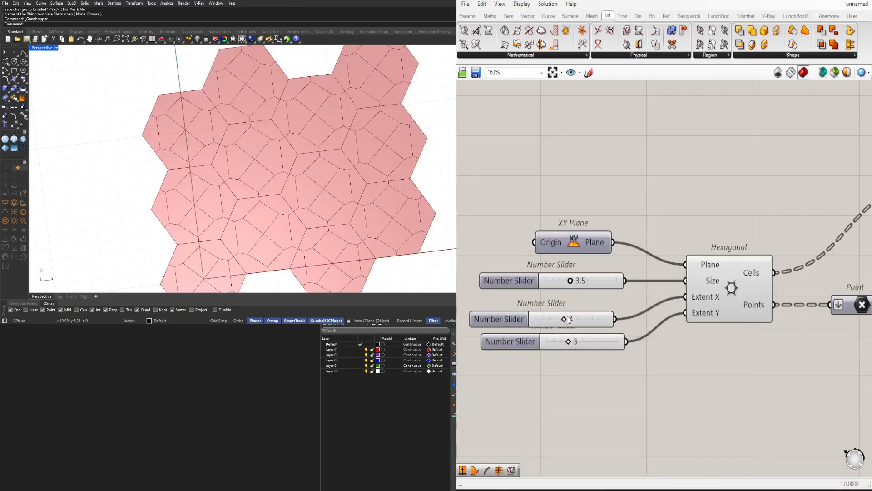
{"action": "left_click_drag", "start_coordinate": [563, 320], "coordinate": [581, 319]}
{"action": "scroll", "coordinate": [181, 200], "scroll_direction": "down", "scroll_amount": 4}
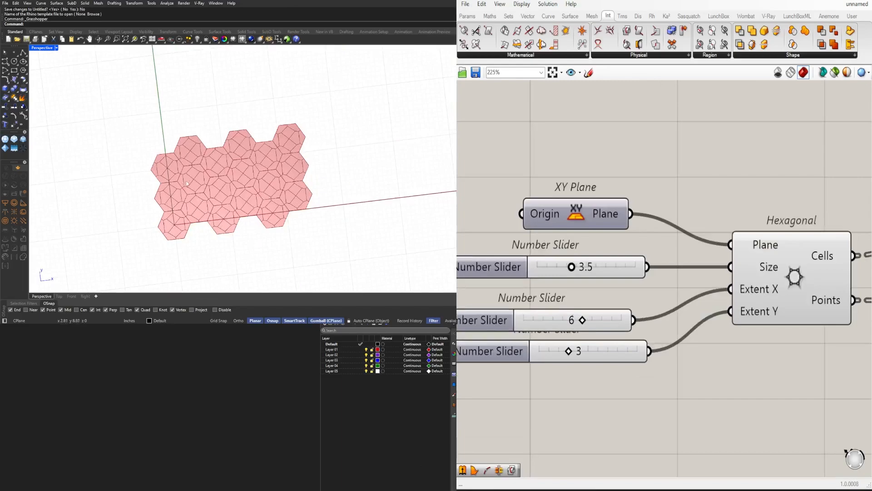
{"action": "left_click_drag", "start_coordinate": [590, 321], "coordinate": [600, 352]}
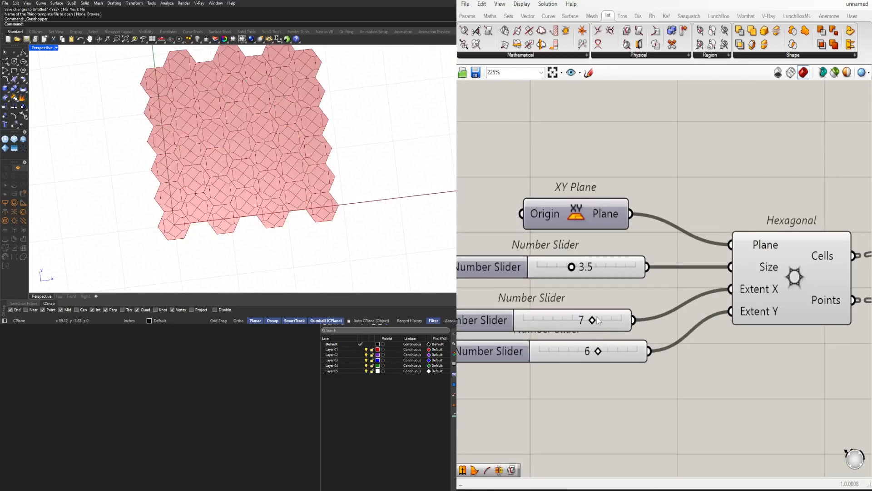
{"action": "scroll", "coordinate": [597, 320], "scroll_direction": "up", "scroll_amount": 3}
{"action": "left_click_drag", "start_coordinate": [602, 322], "coordinate": [608, 322]}
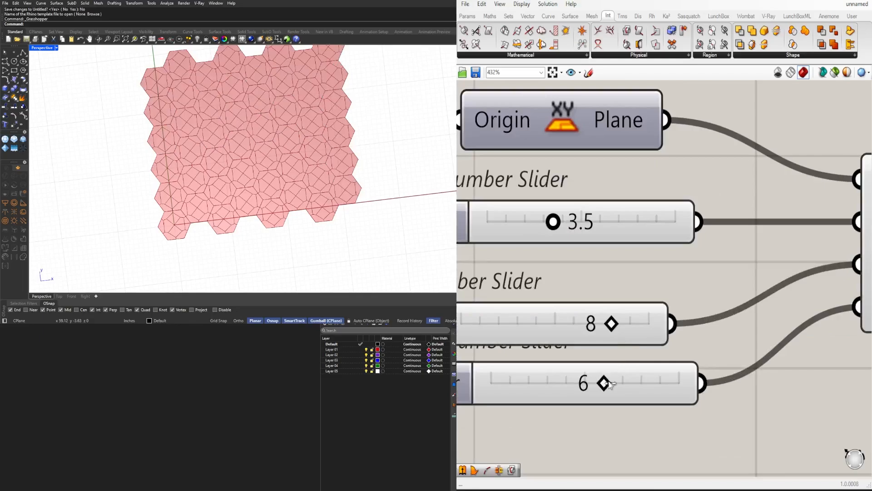
{"action": "left_click_drag", "start_coordinate": [611, 385], "coordinate": [623, 383]}
- Examine the enlarged Voronoi pattern up close and follow the definition through to its Move component
{"action": "scroll", "coordinate": [228, 237], "scroll_direction": "down", "scroll_amount": 3}
{"action": "scroll", "coordinate": [228, 237], "scroll_direction": "up", "scroll_amount": 4}
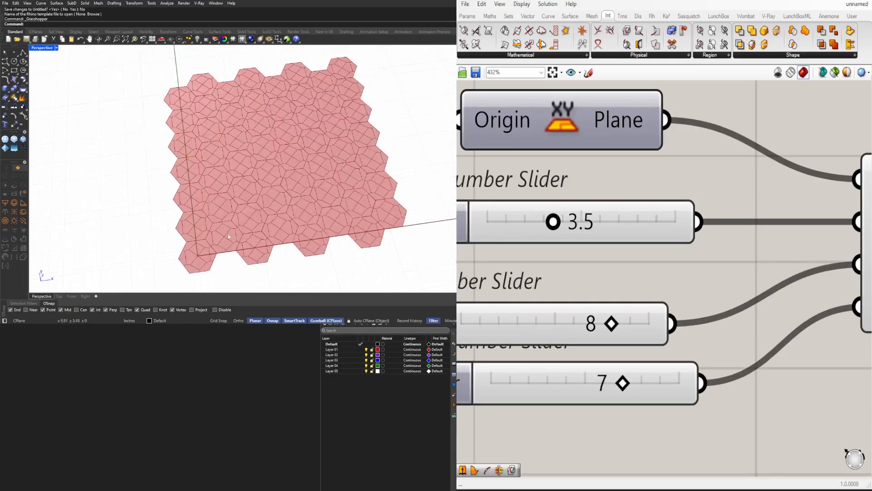
{"action": "right_click_drag", "start_coordinate": [228, 236], "coordinate": [253, 245]}
{"action": "scroll", "coordinate": [579, 307], "scroll_direction": "down", "scroll_amount": 9}
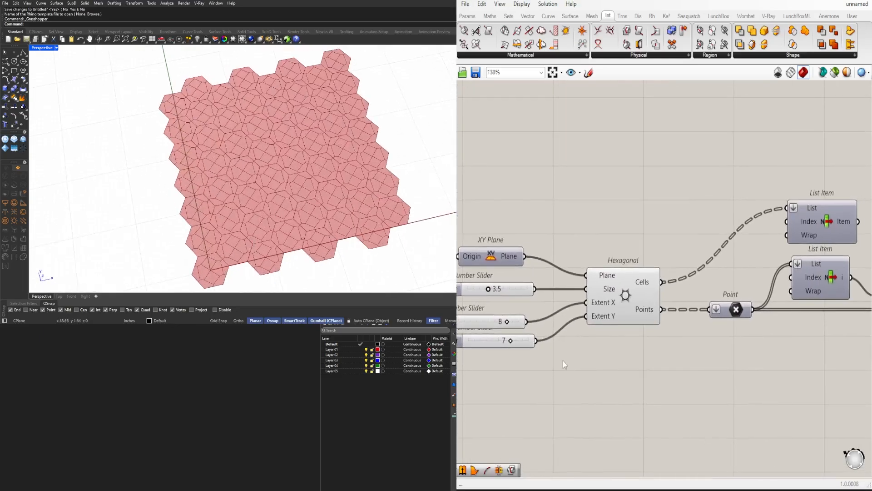
{"action": "scroll", "coordinate": [278, 151], "scroll_direction": "up", "scroll_amount": 5}
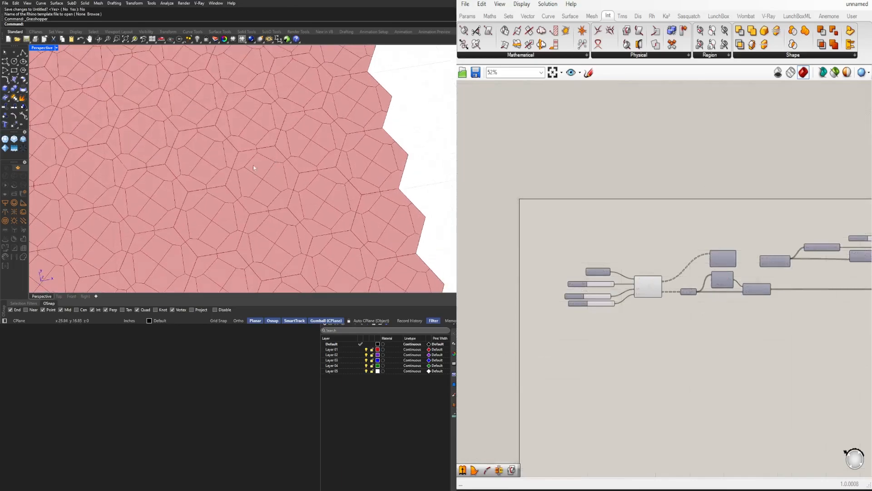
{"action": "right_click_drag", "start_coordinate": [209, 179], "coordinate": [295, 180]}
{"action": "scroll", "coordinate": [307, 145], "scroll_direction": "up", "scroll_amount": 5}
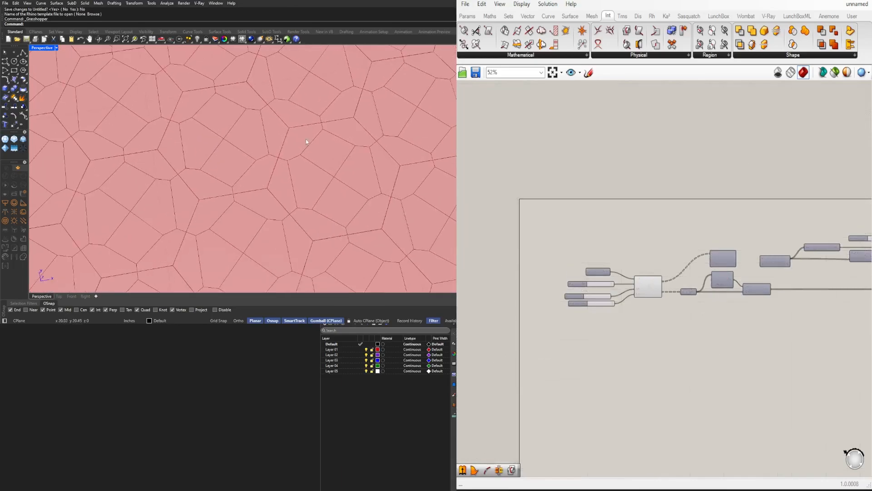
{"action": "right_click_drag", "start_coordinate": [306, 139], "coordinate": [286, 165], "text": "shift"}
{"action": "scroll", "coordinate": [299, 149], "scroll_direction": "down", "scroll_amount": 2}
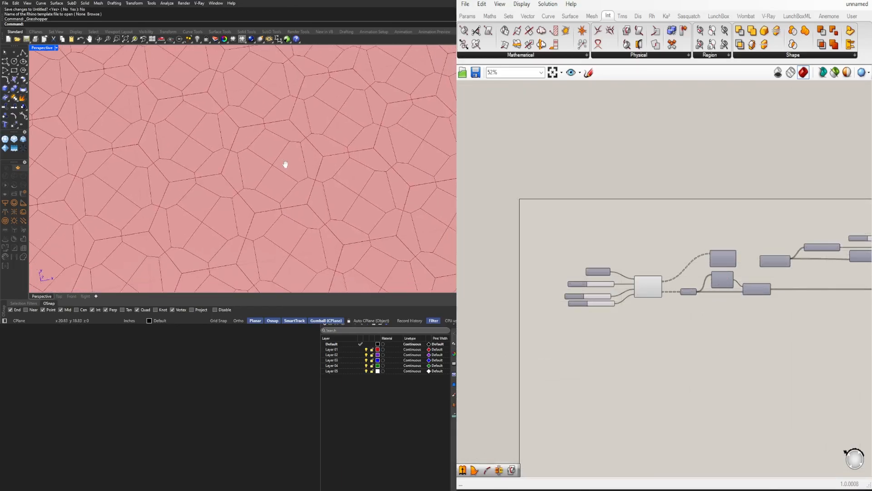
{"action": "right_click_drag", "start_coordinate": [753, 311], "coordinate": [491, 296]}
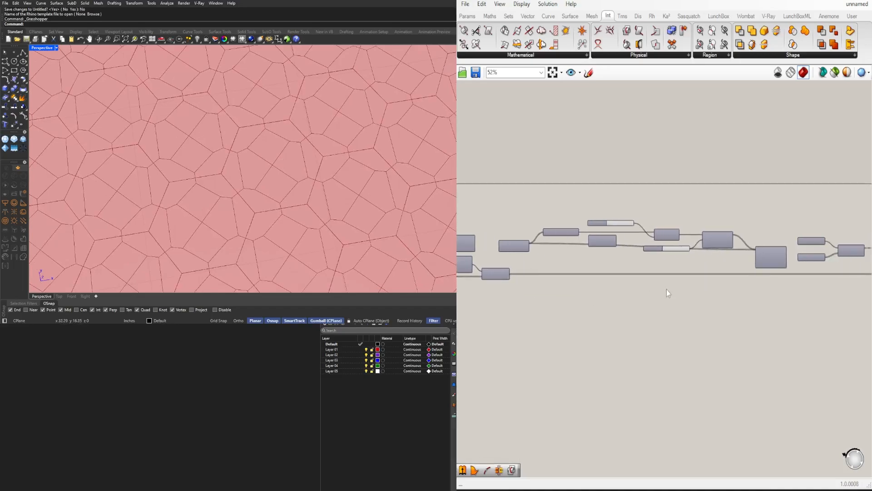
{"action": "right_click_drag", "start_coordinate": [768, 298], "coordinate": [625, 295]}
{"action": "scroll", "coordinate": [806, 273], "scroll_direction": "up", "scroll_amount": 4}
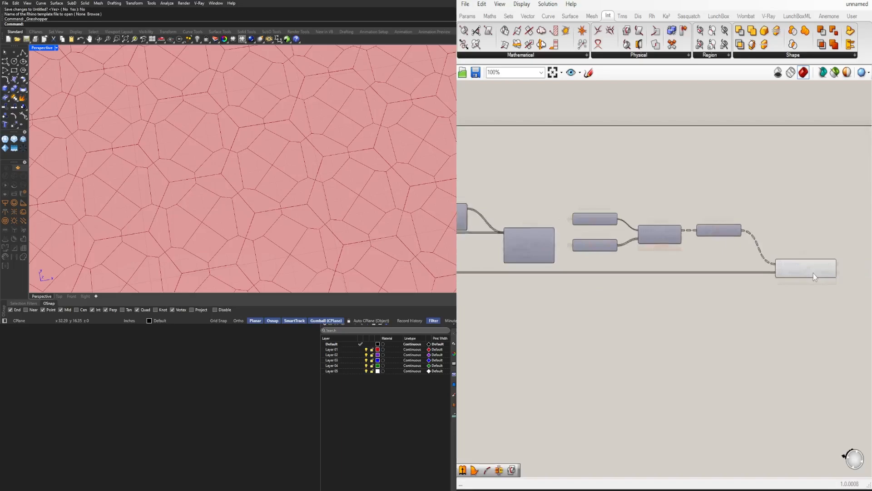
{"action": "left_click", "coordinate": [804, 272]}
{"action": "left_click", "coordinate": [775, 347]}
- Try circle radii of 0.28 and 0.81 for the points that drive the Voronoi pattern
{"action": "scroll", "coordinate": [693, 351], "scroll_direction": "down", "scroll_amount": 3}
{"action": "right_click_drag", "start_coordinate": [530, 340], "coordinate": [778, 338]}
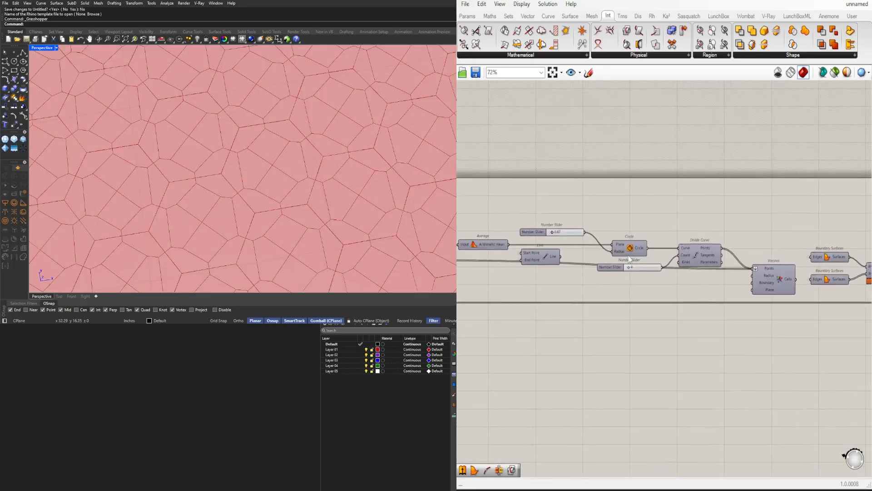
{"action": "scroll", "coordinate": [629, 260], "scroll_direction": "up", "scroll_amount": 8}
{"action": "scroll", "coordinate": [567, 214], "scroll_direction": "down", "scroll_amount": 5}
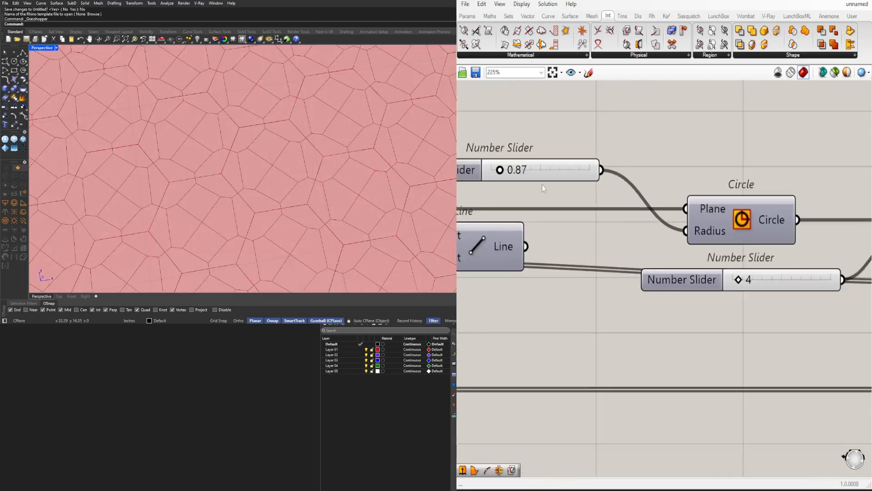
{"action": "scroll", "coordinate": [497, 182], "scroll_direction": "up", "scroll_amount": 7}
{"action": "mouse_move", "coordinate": [494, 193]}
{"action": "left_mouse_down"}
{"action": "mouse_move", "coordinate": [545, 197]}
{"action": "mouse_move", "coordinate": [472, 201]}
{"action": "mouse_move", "coordinate": [481, 203]}
{"action": "left_mouse_up"}
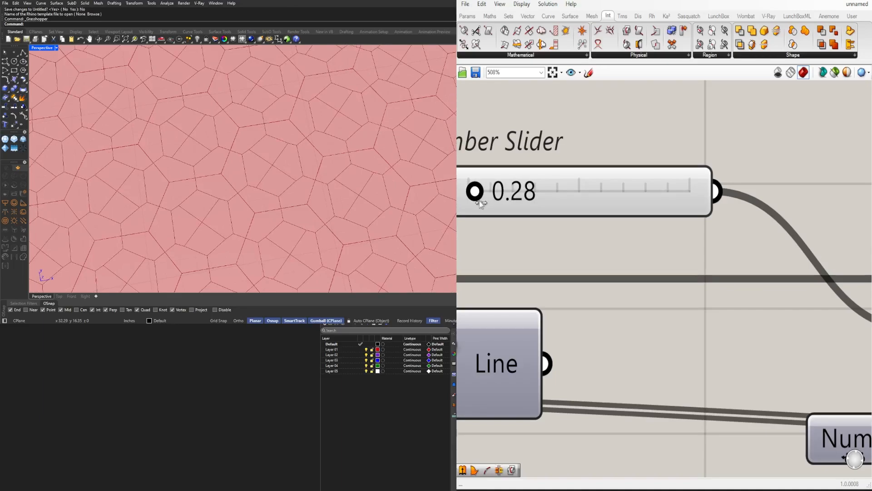
{"action": "left_click_drag", "start_coordinate": [477, 200], "coordinate": [492, 202]}
{"action": "scroll", "coordinate": [503, 239], "scroll_direction": "down", "scroll_amount": 6}
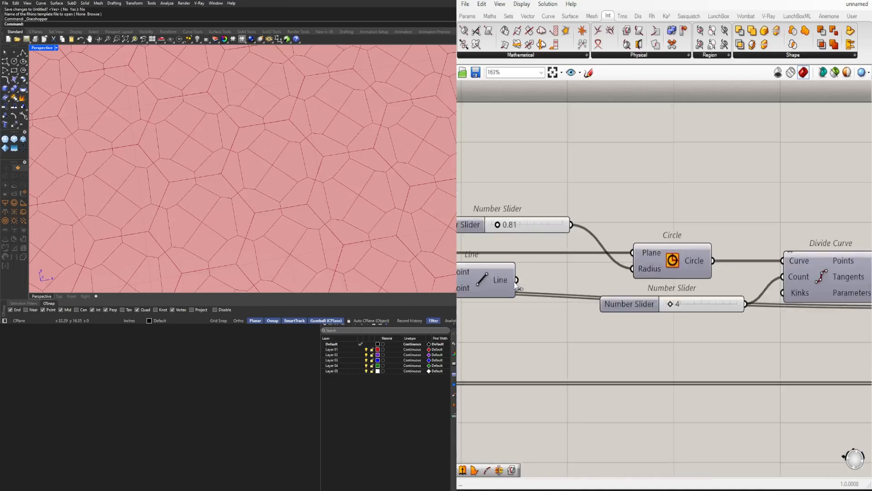
- Try a Divide Curve count of 8 on the base cell's circle
{"action": "right_click_drag", "start_coordinate": [519, 286], "coordinate": [503, 275]}
{"action": "scroll", "coordinate": [662, 293], "scroll_direction": "up", "scroll_amount": 6}
{"action": "left_click_drag", "start_coordinate": [631, 286], "coordinate": [665, 284]}
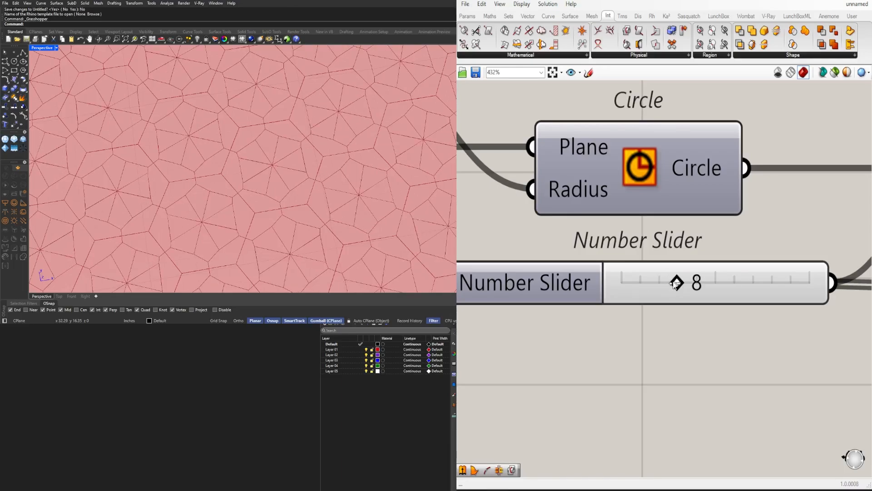
- Reduce the radius of the base cell's circle to 0.44
{"action": "scroll", "coordinate": [653, 186], "scroll_direction": "down", "scroll_amount": 3}
{"action": "right_click_drag", "start_coordinate": [653, 186], "coordinate": [674, 325]}
{"action": "right_click_drag", "start_coordinate": [494, 267], "coordinate": [638, 277]}
{"action": "scroll", "coordinate": [566, 278], "scroll_direction": "up", "scroll_amount": 3}
{"action": "mouse_move", "coordinate": [572, 277]}
{"action": "left_mouse_down"}
{"action": "mouse_move", "coordinate": [580, 278]}
{"action": "mouse_move", "coordinate": [556, 278]}
{"action": "left_mouse_up"}
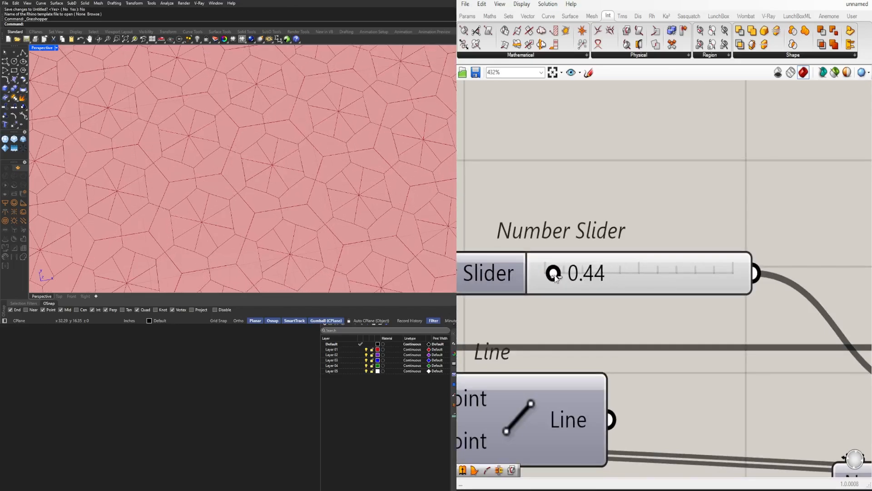
- Try Divide Curve counts of 6 and 12 to compare the resulting Voronoi patterns
{"action": "scroll", "coordinate": [561, 278], "scroll_direction": "down", "scroll_amount": 3}
{"action": "right_click_drag", "start_coordinate": [682, 341], "coordinate": [614, 299]}
{"action": "scroll", "coordinate": [613, 300], "scroll_direction": "up", "scroll_amount": 3}
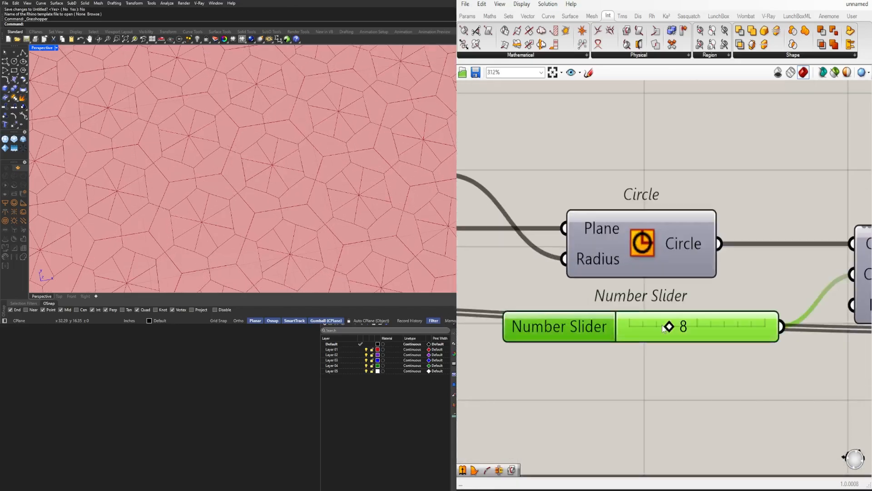
{"action": "double_click", "coordinate": [663, 326]}
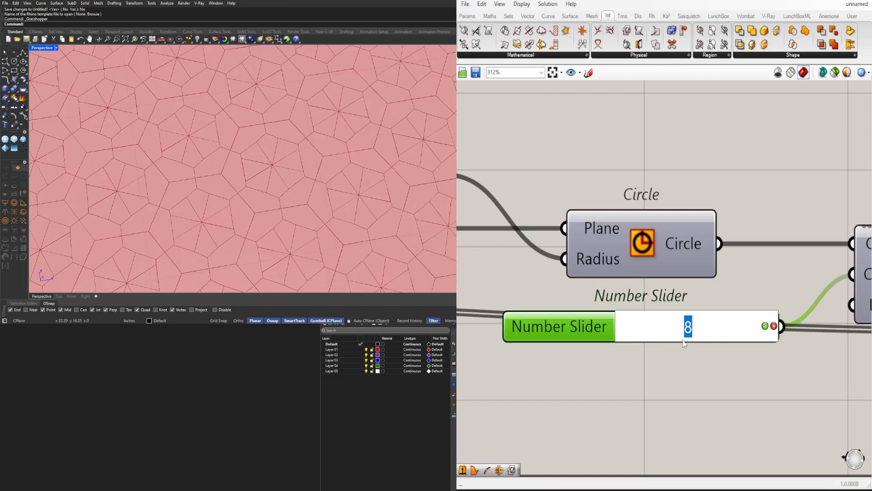
{"action": "type", "text": "6"}
{"action": "key", "text": "Return"}
{"action": "double_click", "coordinate": [675, 329]}
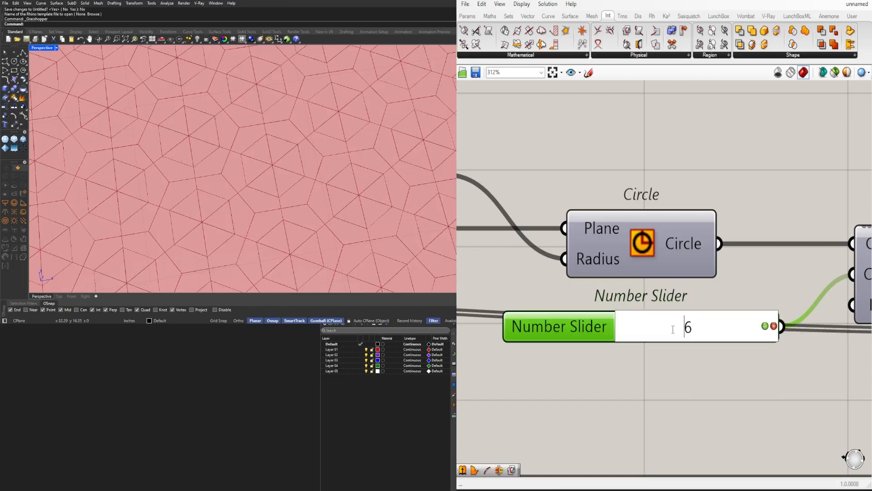
{"action": "type", "text": "12"}
{"action": "key", "text": "Return"}
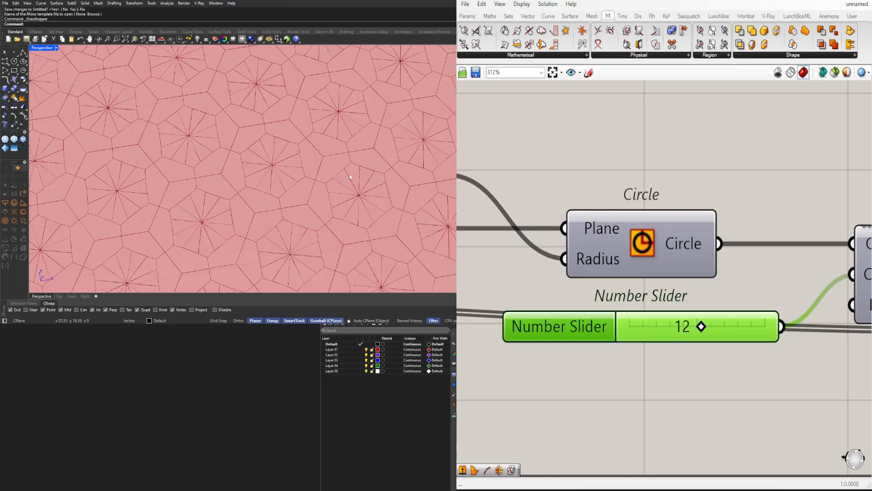
- Lower the Divide Curve count to 3 and check the pattern across the grid
{"action": "left_click_drag", "start_coordinate": [702, 327], "coordinate": [659, 329]}
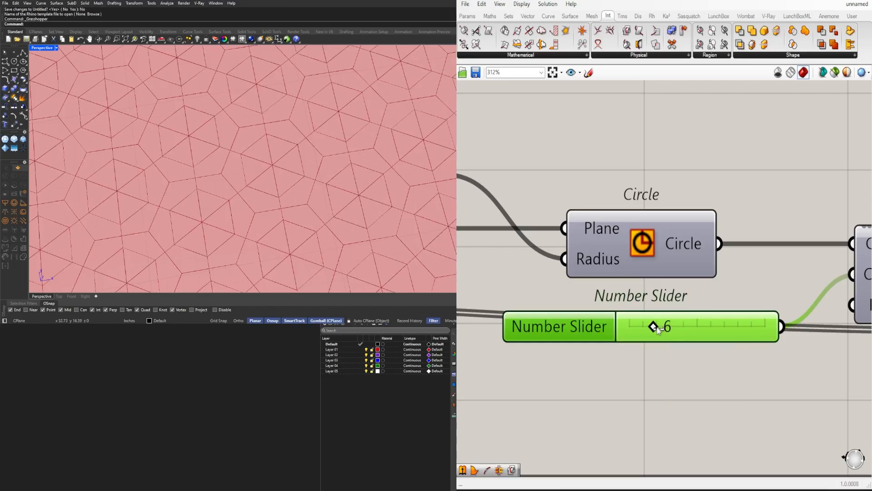
{"action": "left_click_drag", "start_coordinate": [649, 329], "coordinate": [630, 330]}
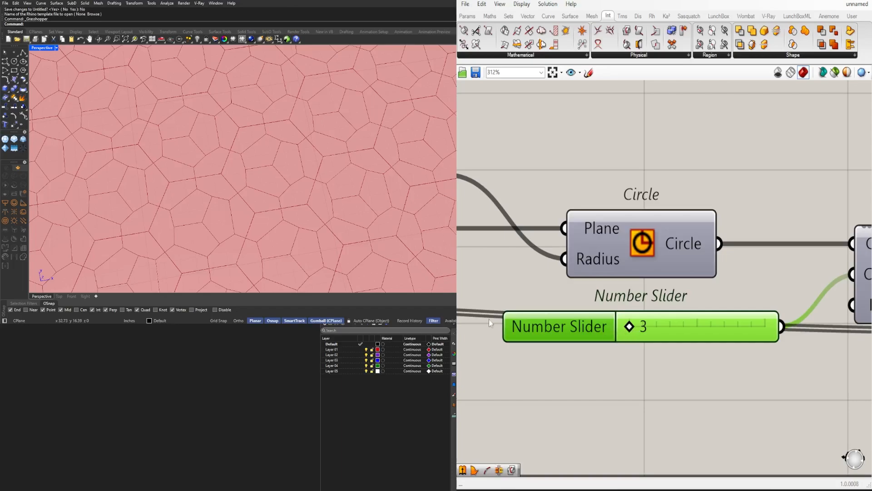
{"action": "scroll", "coordinate": [293, 148], "scroll_direction": "down", "scroll_amount": 8}
{"action": "scroll", "coordinate": [292, 148], "scroll_direction": "up", "scroll_amount": 3}
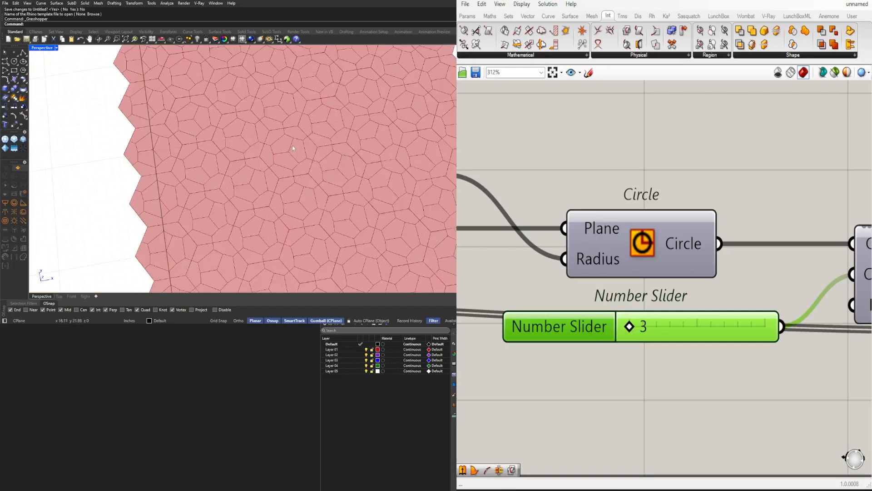
{"action": "left_click", "coordinate": [672, 180]}
- Set the radius of the base cell's circle to 0.12
{"action": "scroll", "coordinate": [673, 181], "scroll_direction": "down", "scroll_amount": 4}
{"action": "right_click_drag", "start_coordinate": [790, 261], "coordinate": [522, 293]}
{"action": "scroll", "coordinate": [726, 306], "scroll_direction": "down", "scroll_amount": 7}
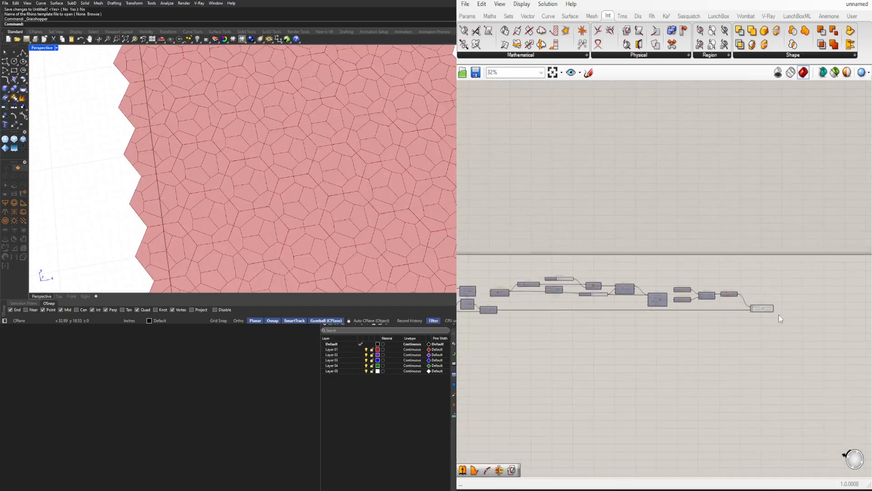
{"action": "scroll", "coordinate": [677, 317], "scroll_direction": "up", "scroll_amount": 8}
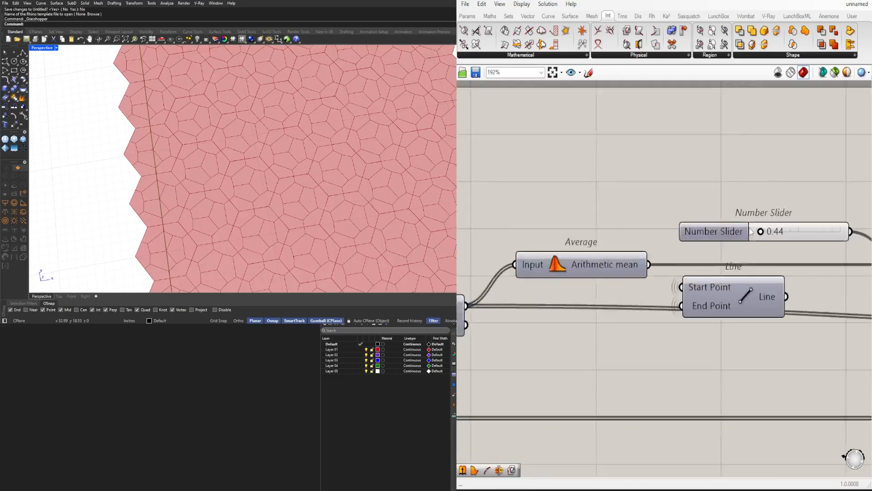
{"action": "scroll", "coordinate": [751, 231], "scroll_direction": "up", "scroll_amount": 4}
{"action": "left_click_drag", "start_coordinate": [768, 241], "coordinate": [760, 243]}
{"action": "scroll", "coordinate": [758, 244], "scroll_direction": "down", "scroll_amount": 10}
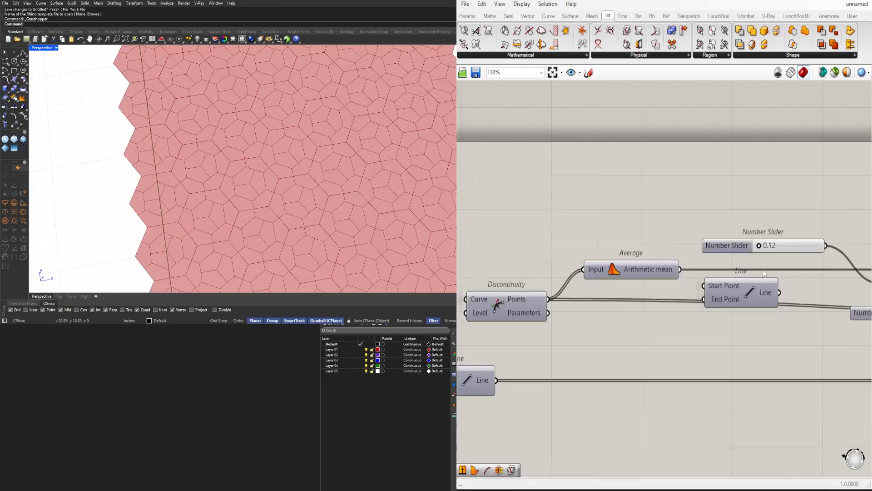
- Move the Extent Y slider clear of the overlapping Extent X slider beside the Hexagonal component
{"action": "right_click_drag", "start_coordinate": [742, 181], "coordinate": [703, 292]}
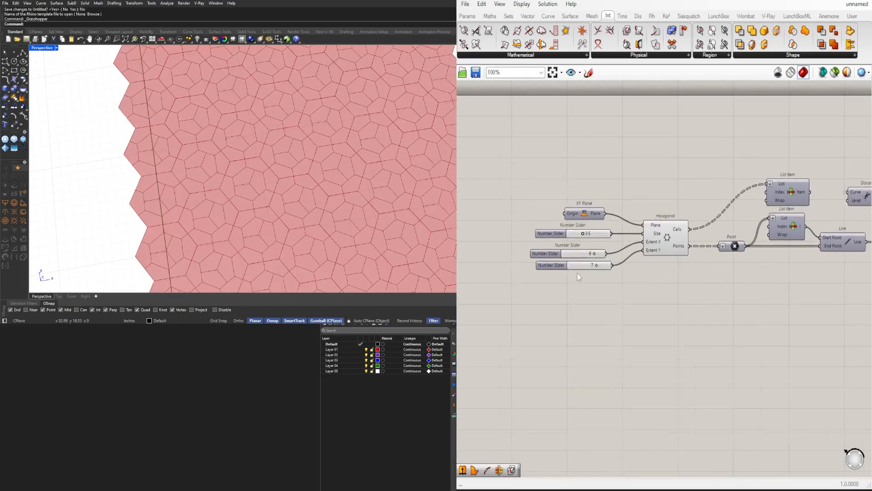
{"action": "scroll", "coordinate": [577, 273], "scroll_direction": "up", "scroll_amount": 6}
{"action": "left_click_drag", "start_coordinate": [538, 256], "coordinate": [522, 271]}
{"action": "left_click", "coordinate": [598, 320]}
- Review the finished pattern over the whole hexagonal grid and the Move component that outputs it
{"action": "scroll", "coordinate": [296, 139], "scroll_direction": "down", "scroll_amount": 3}
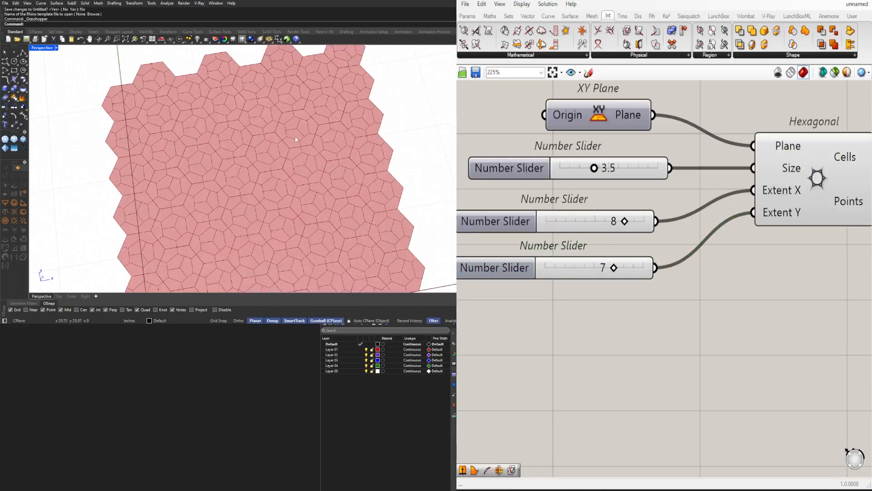
{"action": "scroll", "coordinate": [631, 217], "scroll_direction": "down", "scroll_amount": 4}
{"action": "right_click_drag", "start_coordinate": [704, 243], "coordinate": [546, 251]}
{"action": "right_click_drag", "start_coordinate": [844, 225], "coordinate": [648, 230]}
{"action": "scroll", "coordinate": [648, 230], "scroll_direction": "down", "scroll_amount": 3}
{"action": "right_click_drag", "start_coordinate": [782, 234], "coordinate": [508, 240]}
{"action": "scroll", "coordinate": [686, 224], "scroll_direction": "up", "scroll_amount": 4}
{"action": "left_click", "coordinate": [687, 224]}
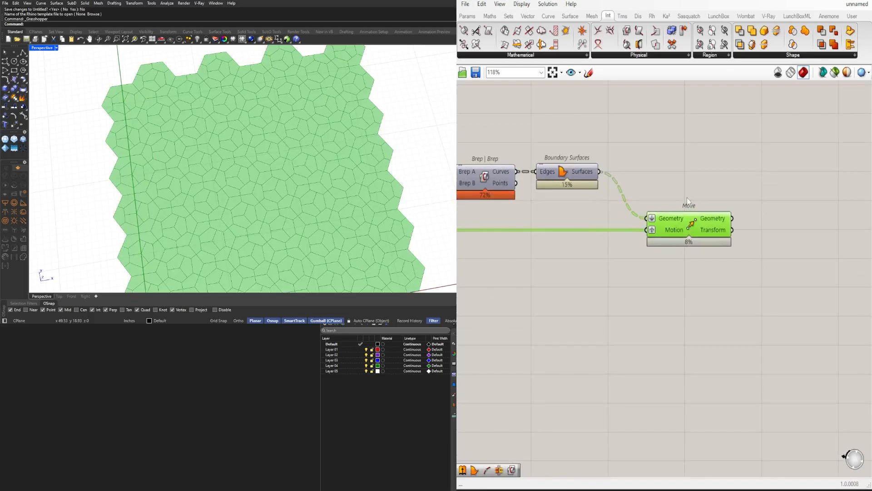
{"action": "left_click", "coordinate": [685, 186]}
{"action": "right_click_drag", "start_coordinate": [184, 181], "coordinate": [232, 137]}
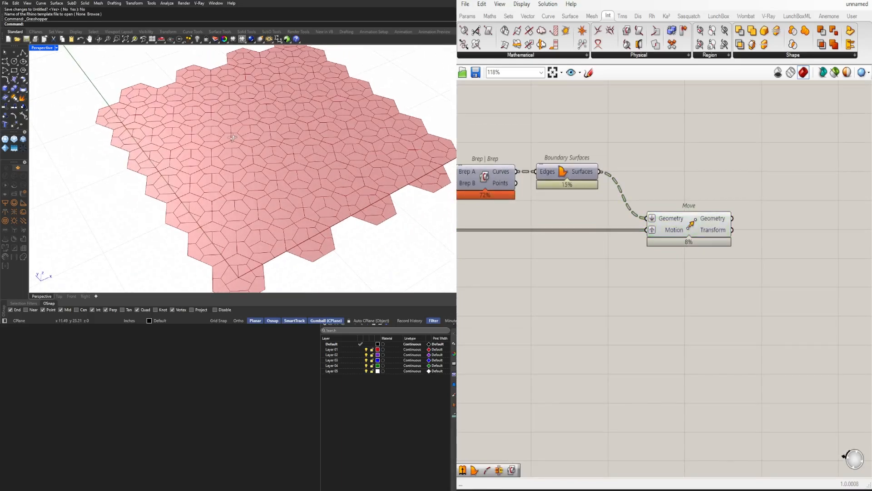
{"action": "scroll", "coordinate": [232, 138], "scroll_direction": "down", "scroll_amount": 4}
{"action": "right_click_drag", "start_coordinate": [748, 194], "coordinate": [714, 200]}
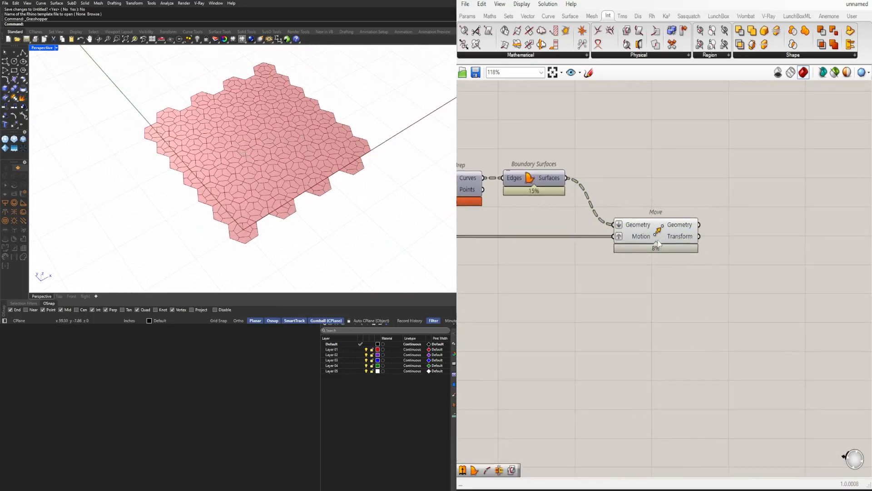
- Add an Area component after the Move component and feed it the moved geometry
{"action": "left_click", "coordinate": [657, 241]}
{"action": "scroll", "coordinate": [317, 167], "scroll_direction": "up", "scroll_amount": 3}
{"action": "left_click", "coordinate": [658, 291]}
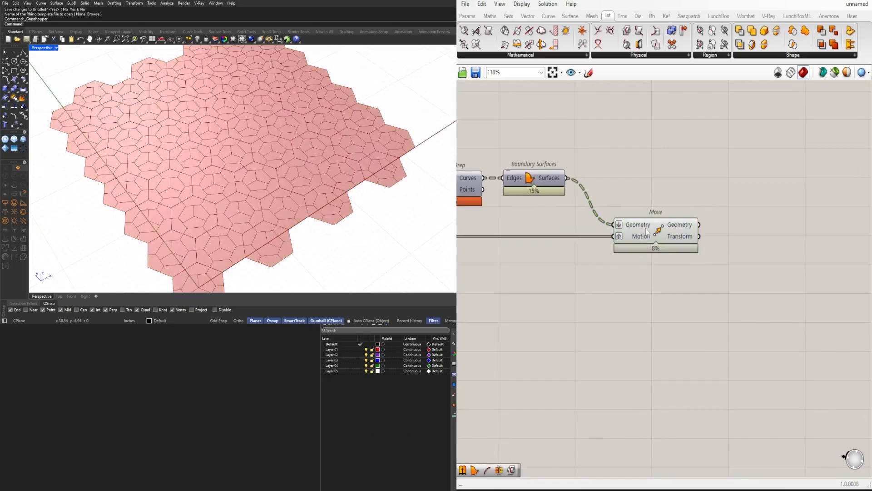
{"action": "left_click", "coordinate": [694, 241]}
{"action": "left_click_drag", "start_coordinate": [645, 229], "coordinate": [654, 232]}
{"action": "right_click_drag", "start_coordinate": [779, 243], "coordinate": [709, 248]}
{"action": "left_click", "coordinate": [709, 248]}
{"action": "double_click", "coordinate": [710, 248]}
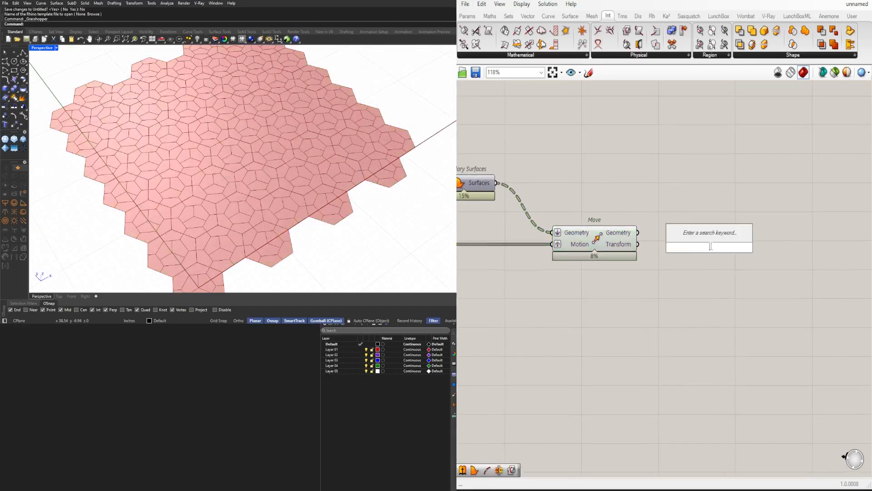
{"action": "type", "text": "area"}
{"action": "key", "text": "Return"}
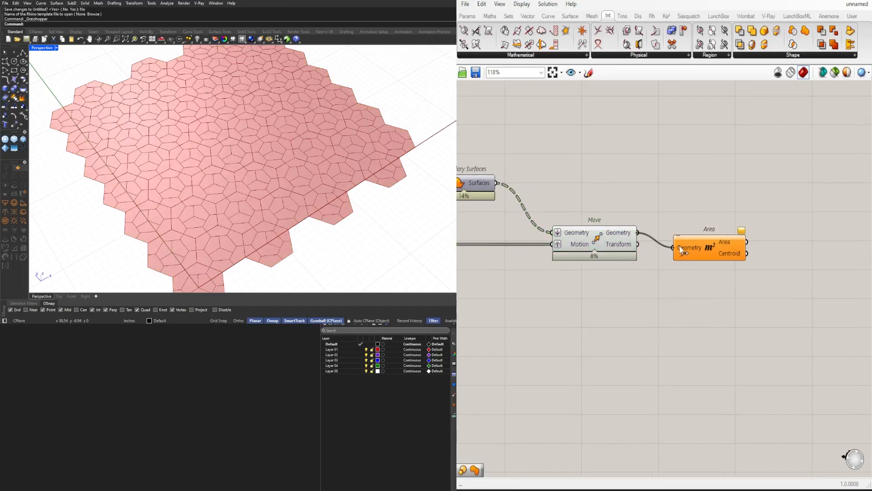
{"action": "left_click_drag", "start_coordinate": [708, 252], "coordinate": [707, 240]}
{"action": "right_click_drag", "start_coordinate": [773, 260], "coordinate": [680, 277]}
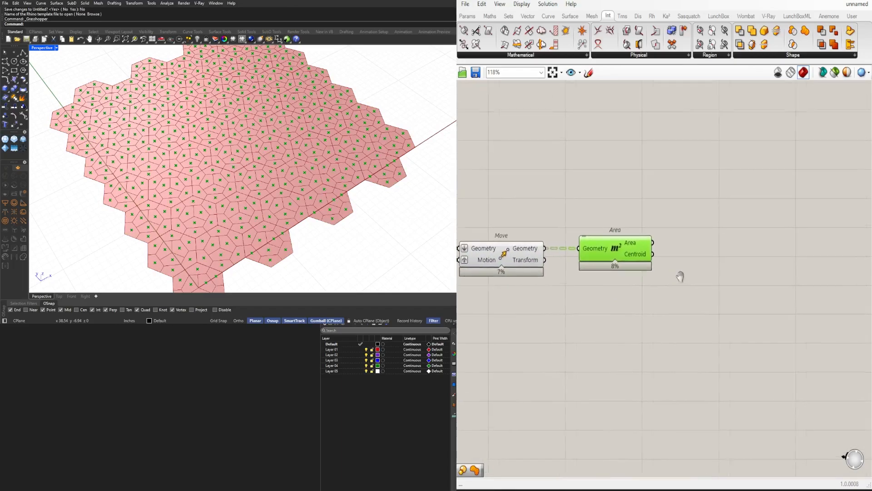
{"action": "left_click", "coordinate": [565, 293]}
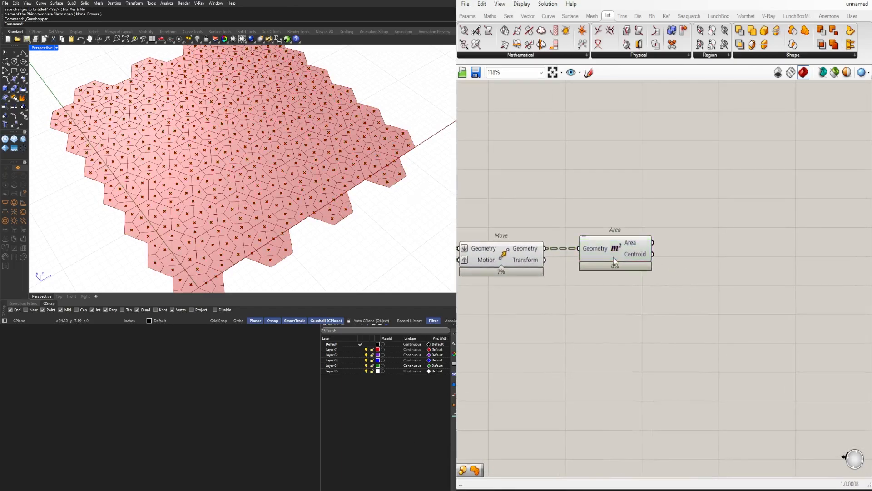
{"action": "left_click_drag", "start_coordinate": [614, 256], "coordinate": [622, 255]}
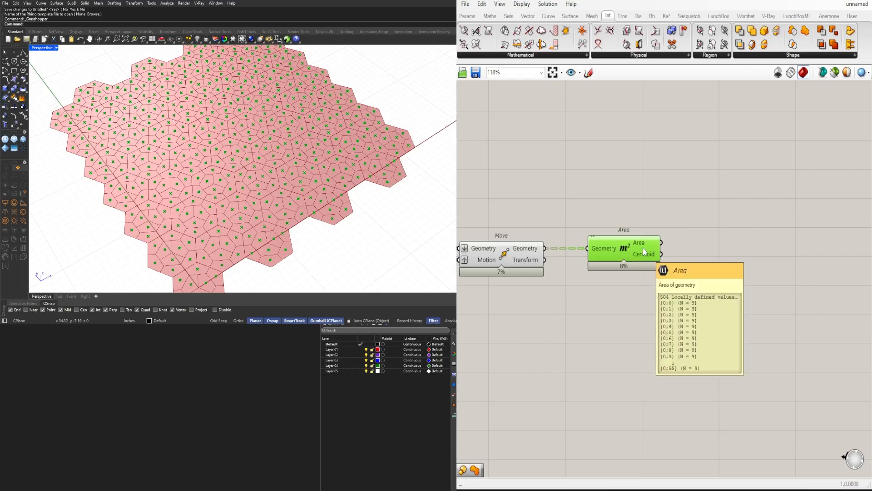
- Flatten the Area output and add a Deconstruct Domain component to the right of the Area component
{"action": "double_click", "coordinate": [724, 264]}
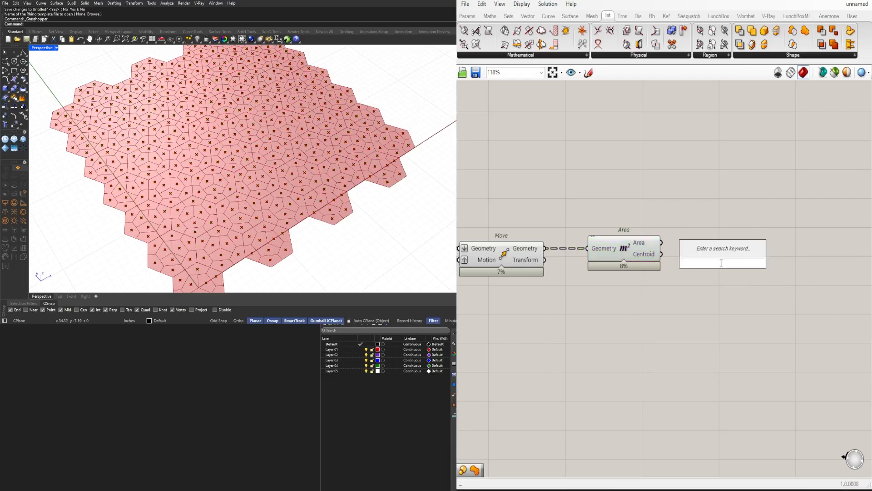
{"action": "right_click", "coordinate": [635, 244]}
{"action": "left_click", "coordinate": [654, 280]}
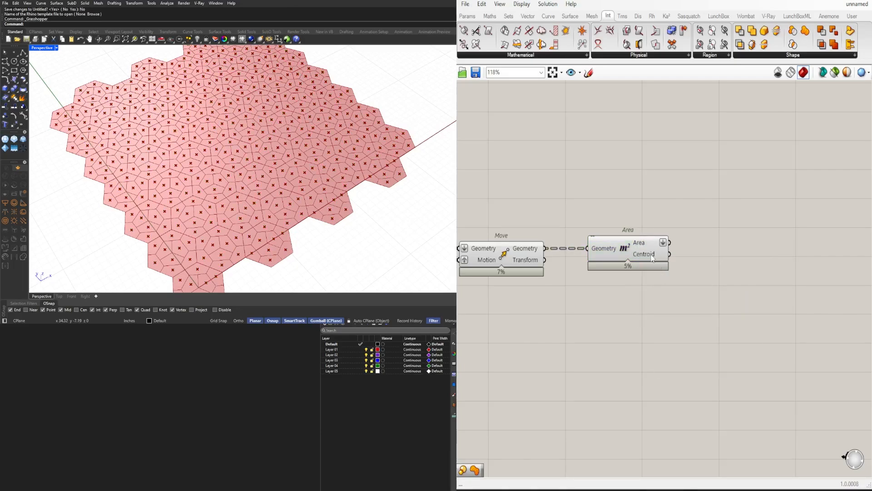
{"action": "double_click", "coordinate": [735, 248]}
{"action": "type", "text": "DEC"}
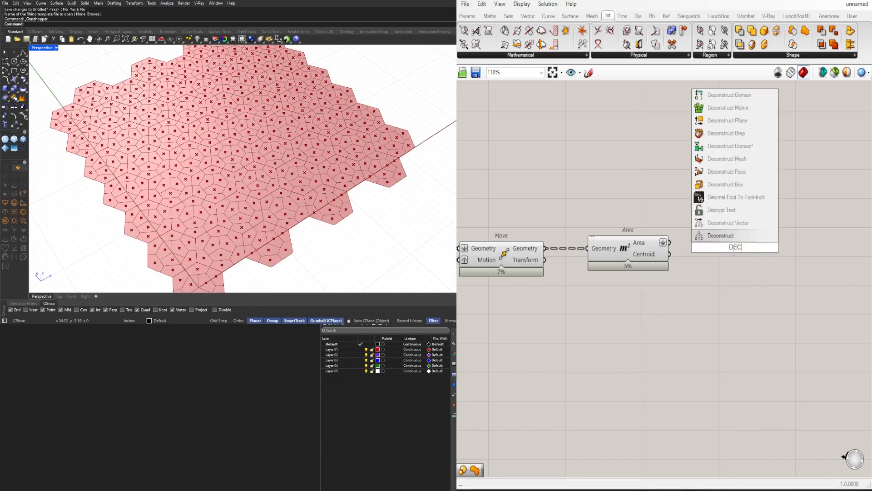
{"action": "left_click", "coordinate": [755, 97]}
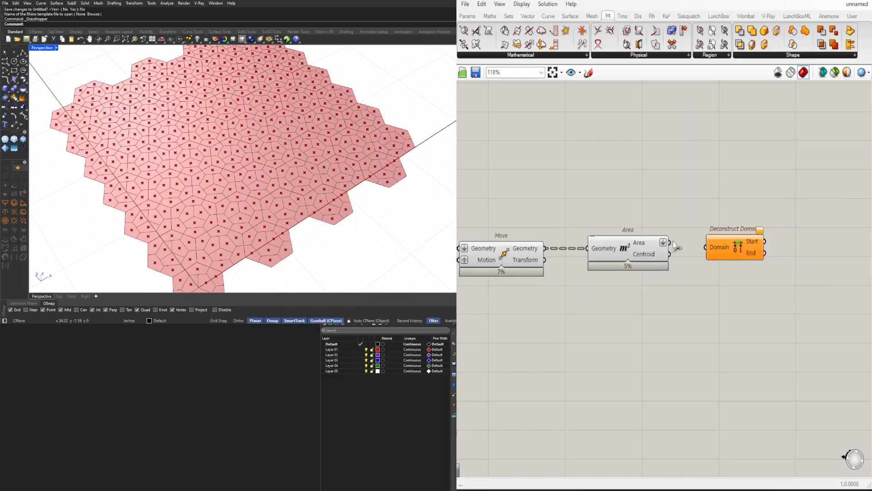
- Connect Area to Deconstruct Domain, add a Gradient component beside it and apply the red-yellow-blue preset
{"action": "double_click", "coordinate": [741, 271]}
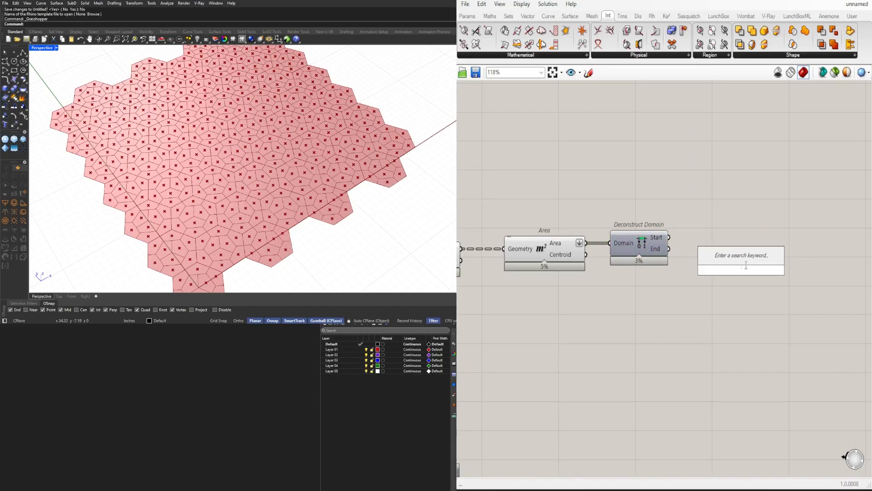
{"action": "type", "text": "grad"}
{"action": "left_click", "coordinate": [732, 260]}
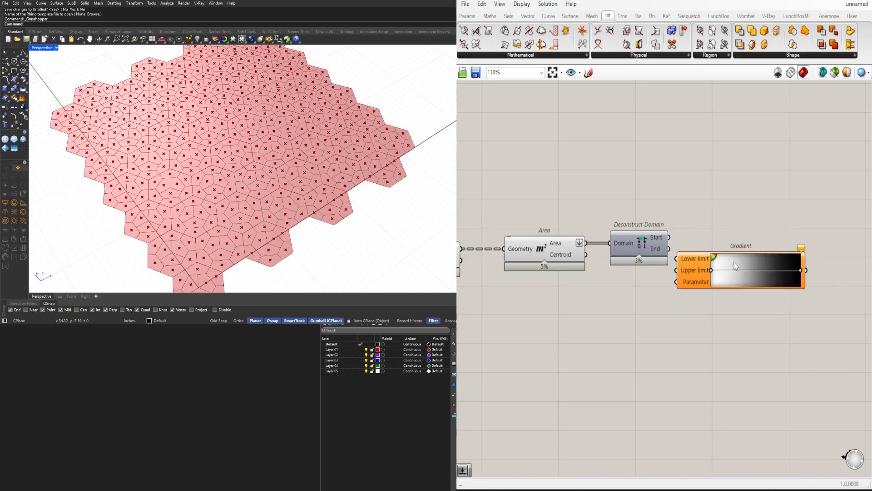
{"action": "left_click_drag", "start_coordinate": [734, 262], "coordinate": [763, 232]}
{"action": "right_click", "coordinate": [786, 229]}
{"action": "mouse_move", "coordinate": [842, 287]}
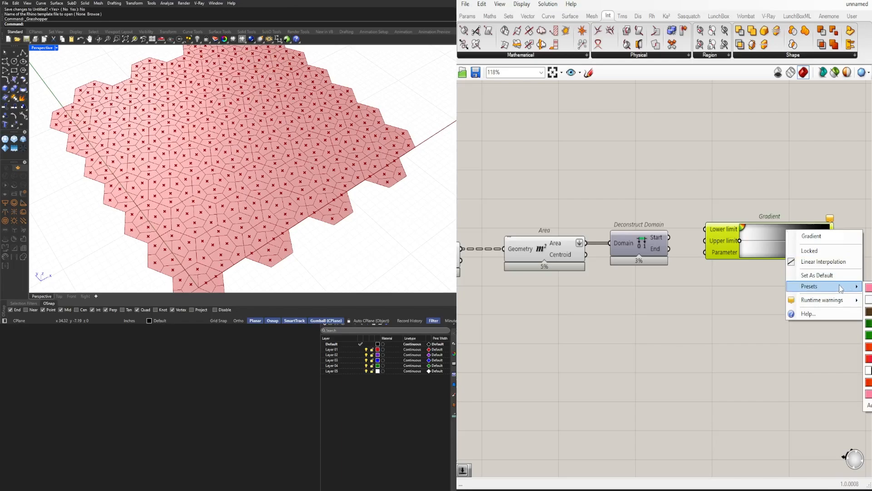
{"action": "right_click", "coordinate": [614, 246]}
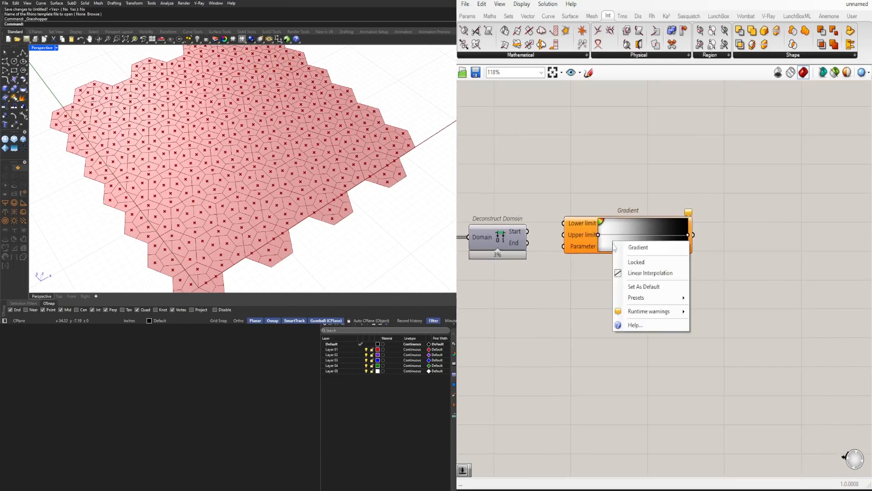
{"action": "mouse_move", "coordinate": [671, 303]}
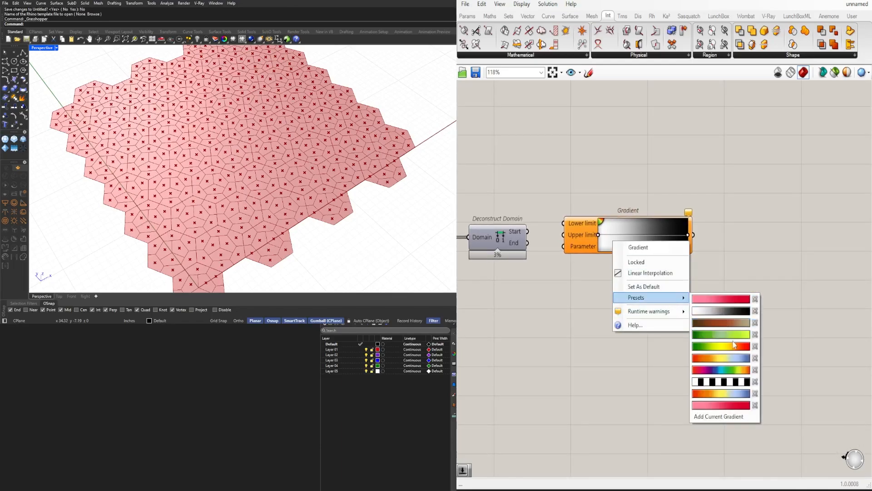
{"action": "left_click", "coordinate": [721, 357]}
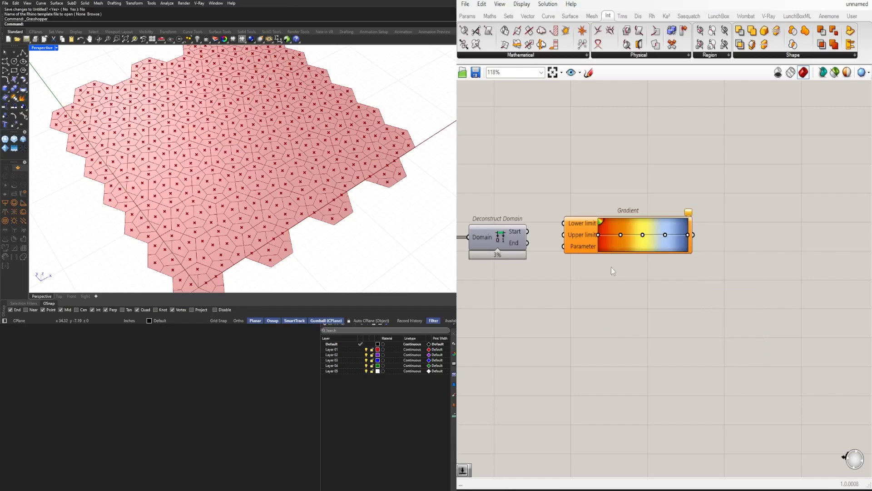
- Wire the Start and End outputs of Deconstruct Domain to the Gradient's Lower limit and Upper limit
{"action": "left_click_drag", "start_coordinate": [587, 240], "coordinate": [603, 240]}
{"action": "right_click", "coordinate": [646, 259]}
{"action": "left_click", "coordinate": [685, 295]}
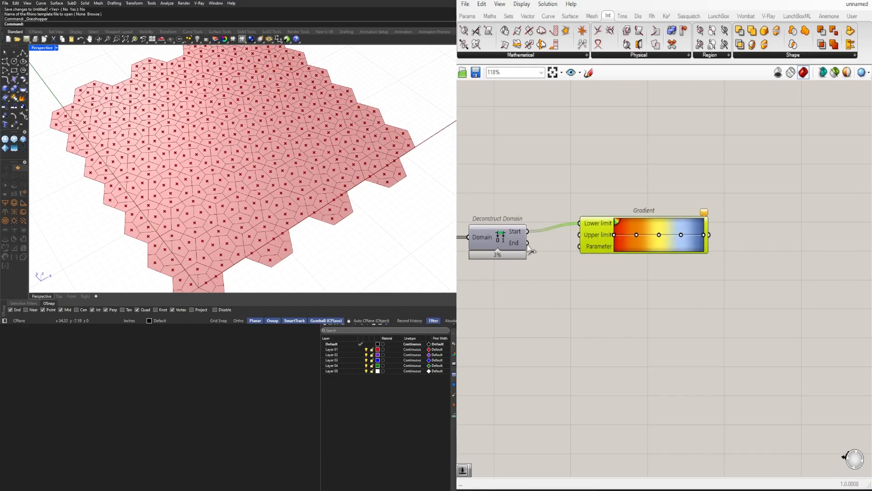
{"action": "left_click_drag", "start_coordinate": [621, 238], "coordinate": [662, 242]}
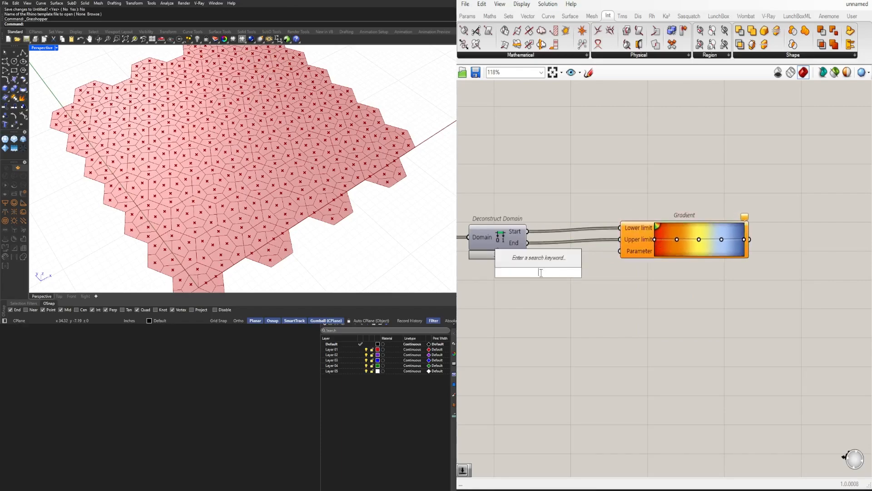
- Add two Average components below the Gradient wires, one fed by the domain's Start and the other by its End
{"action": "double_click", "coordinate": [560, 288]}
{"action": "type", "text": "AVERA"}
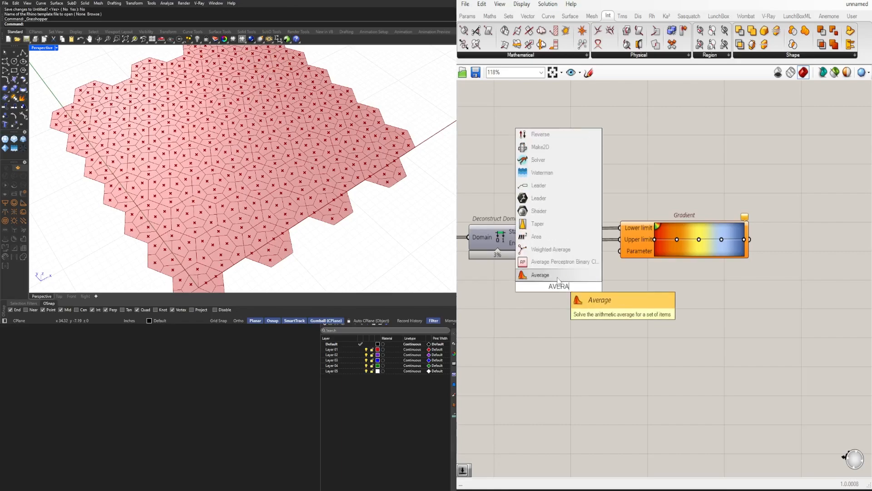
{"action": "left_click", "coordinate": [558, 277]}
{"action": "left_click_drag", "start_coordinate": [636, 238], "coordinate": [657, 219]}
{"action": "left_click_drag", "start_coordinate": [566, 292], "coordinate": [595, 285]}
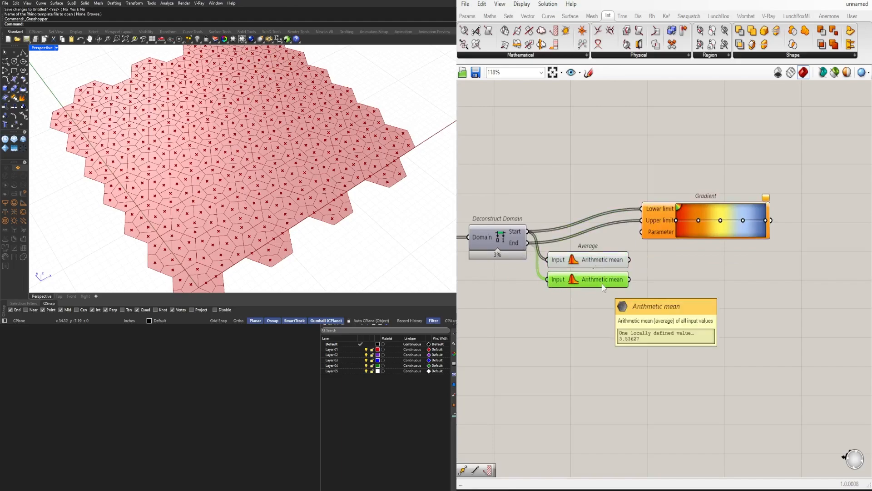
{"action": "left_click_drag", "start_coordinate": [660, 224], "coordinate": [679, 217]}
{"action": "scroll", "coordinate": [621, 259], "scroll_direction": "up", "scroll_amount": 2}
{"action": "left_click_drag", "start_coordinate": [649, 327], "coordinate": [643, 246]}
{"action": "right_click_drag", "start_coordinate": [693, 260], "coordinate": [667, 267]}
{"action": "left_click", "coordinate": [666, 267]}
- Copy an Average component, feed it both arithmetic means and wire its result to the Gradient's Parameter
{"action": "left_click_drag", "start_coordinate": [599, 252], "coordinate": [723, 266], "text": "alt"}
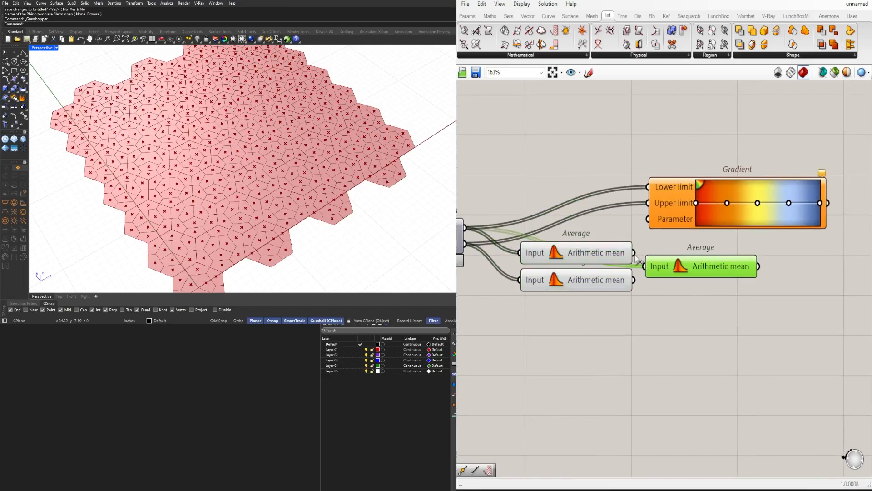
{"action": "right_click_drag", "start_coordinate": [711, 274], "coordinate": [662, 284]}
{"action": "left_click_drag", "start_coordinate": [587, 221], "coordinate": [734, 244]}
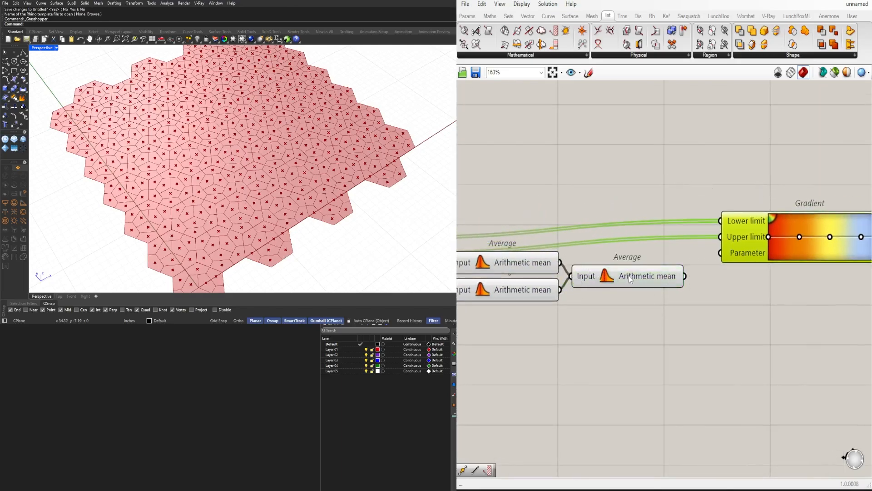
{"action": "left_click_drag", "start_coordinate": [630, 279], "coordinate": [639, 279]}
{"action": "left_click", "coordinate": [738, 258]}
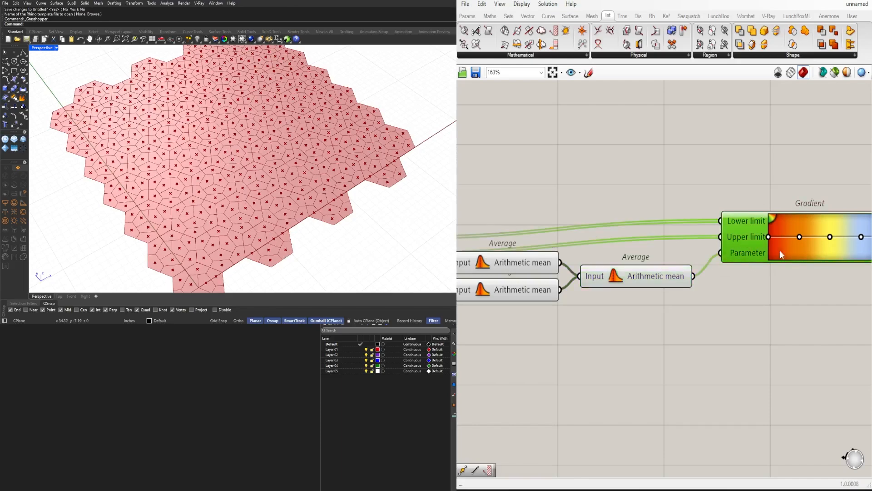
- Move the three Average components and the Gradient together to line up beside Deconstruct Domain
{"action": "right_click_drag", "start_coordinate": [779, 249], "coordinate": [606, 262]}
{"action": "scroll", "coordinate": [606, 261], "scroll_direction": "down", "scroll_amount": 3}
{"action": "left_click", "coordinate": [633, 313]}
{"action": "right_click_drag", "start_coordinate": [635, 313], "coordinate": [771, 244]}
{"action": "scroll", "coordinate": [771, 244], "scroll_direction": "down", "scroll_amount": 3}
{"action": "left_click_drag", "start_coordinate": [839, 277], "coordinate": [632, 188]}
{"action": "scroll", "coordinate": [640, 212], "scroll_direction": "up", "scroll_amount": 3}
{"action": "mouse_move", "coordinate": [644, 224]}
{"action": "left_mouse_down"}
{"action": "mouse_move", "coordinate": [644, 240]}
{"action": "mouse_move", "coordinate": [646, 234]}
{"action": "left_mouse_up"}
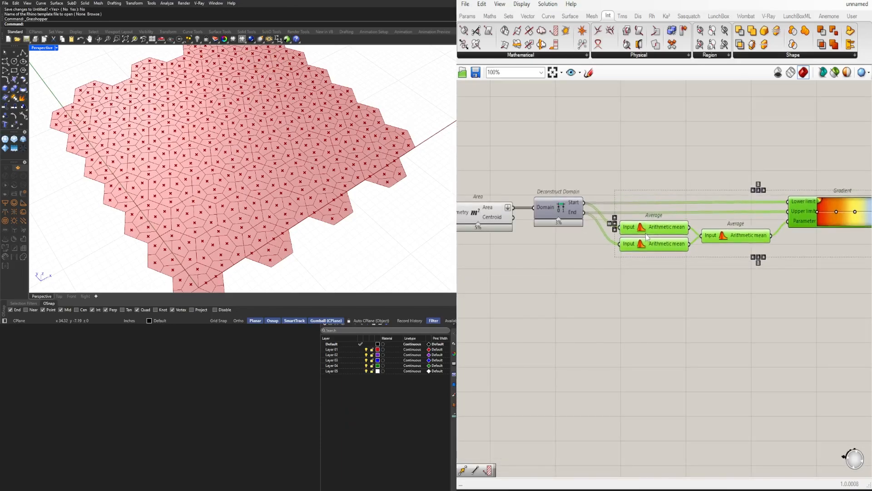
{"action": "left_click", "coordinate": [685, 183]}
- Add a Custom Preview component to the right of the Gradient and wire the Gradient output to its Material
{"action": "double_click", "coordinate": [689, 180]}
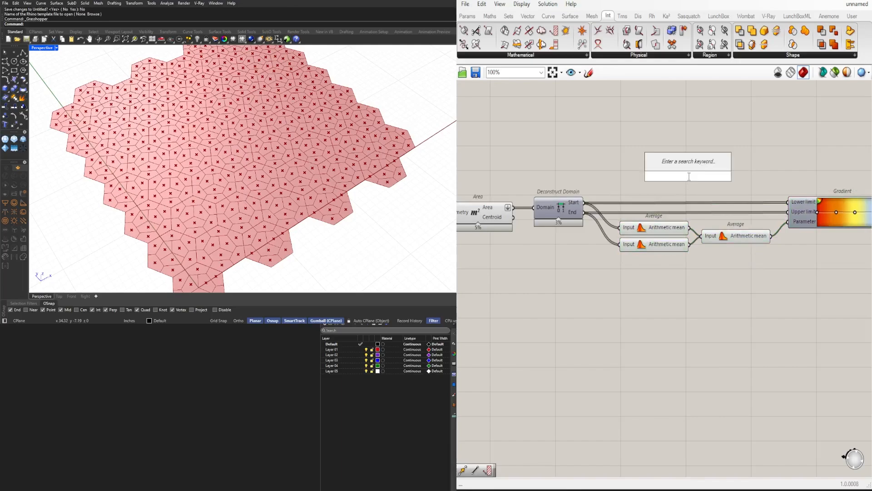
{"action": "type", "text": "CUST"}
{"action": "left_click", "coordinate": [674, 151]}
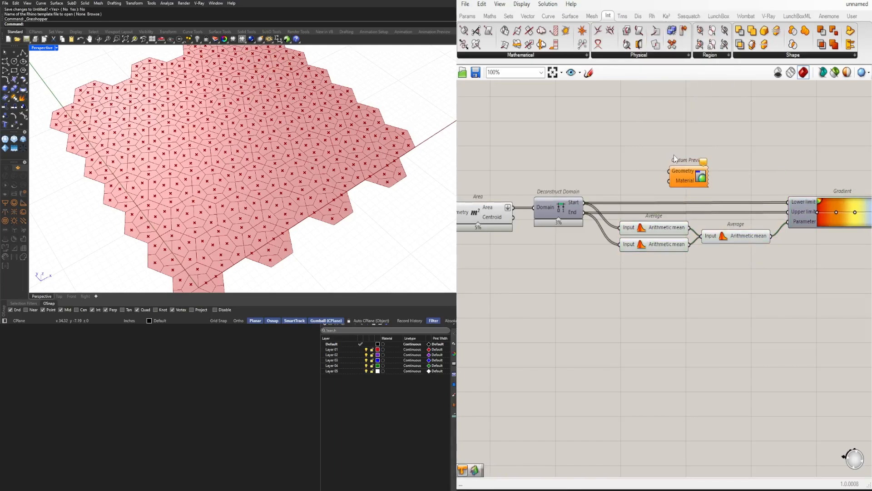
{"action": "scroll", "coordinate": [674, 154], "scroll_direction": "down", "scroll_amount": 2}
{"action": "right_click_drag", "start_coordinate": [720, 168], "coordinate": [565, 222]}
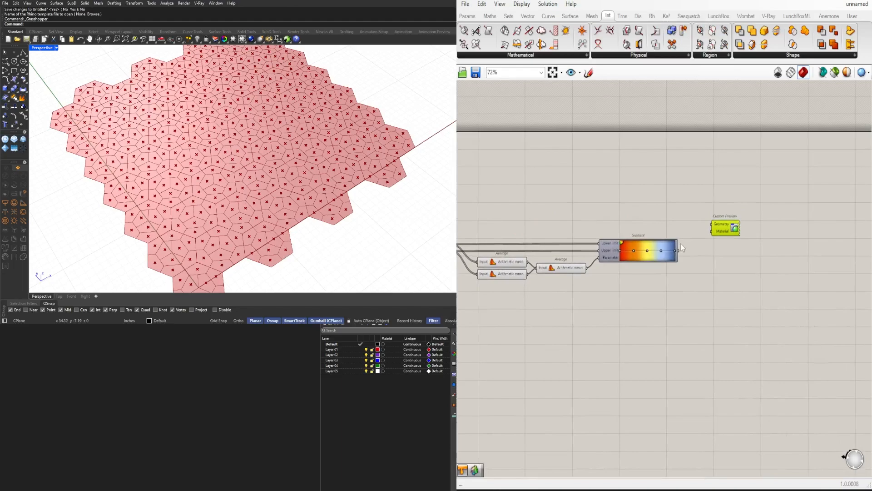
{"action": "right_click_drag", "start_coordinate": [522, 236], "coordinate": [674, 235]}
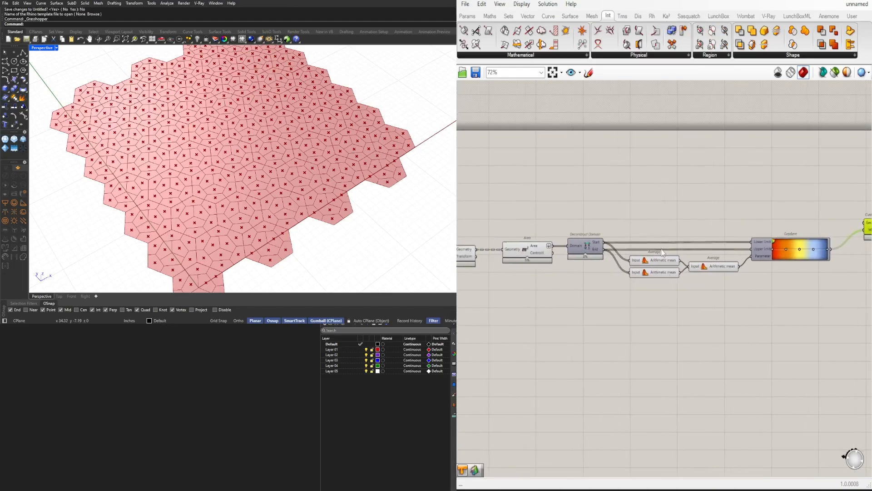
- Shift the colouring chain from Area to Custom Preview below the level of the Move component
{"action": "scroll", "coordinate": [662, 253], "scroll_direction": "down", "scroll_amount": 2}
{"action": "right_click_drag", "start_coordinate": [526, 255], "coordinate": [593, 234]}
{"action": "left_click", "coordinate": [594, 232]}
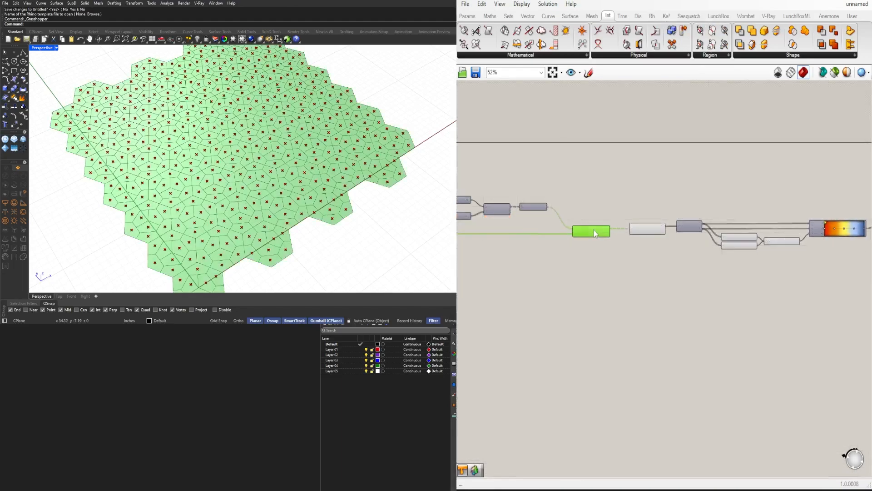
{"action": "left_click", "coordinate": [609, 211]}
{"action": "scroll", "coordinate": [686, 208], "scroll_direction": "down", "scroll_amount": 2}
{"action": "left_click_drag", "start_coordinate": [773, 276], "coordinate": [536, 192]}
{"action": "scroll", "coordinate": [547, 231], "scroll_direction": "up", "scroll_amount": 3}
{"action": "left_click_drag", "start_coordinate": [547, 231], "coordinate": [558, 272]}
{"action": "left_click", "coordinate": [534, 240]}
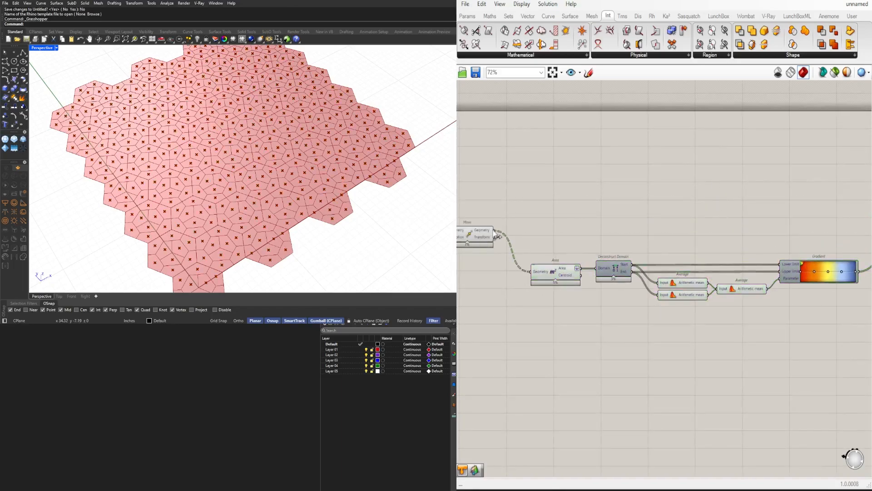
- Flatten the Custom Preview's Geometry input and connect the Move component's Geometry output to it
{"action": "left_click_drag", "start_coordinate": [496, 235], "coordinate": [655, 251]}
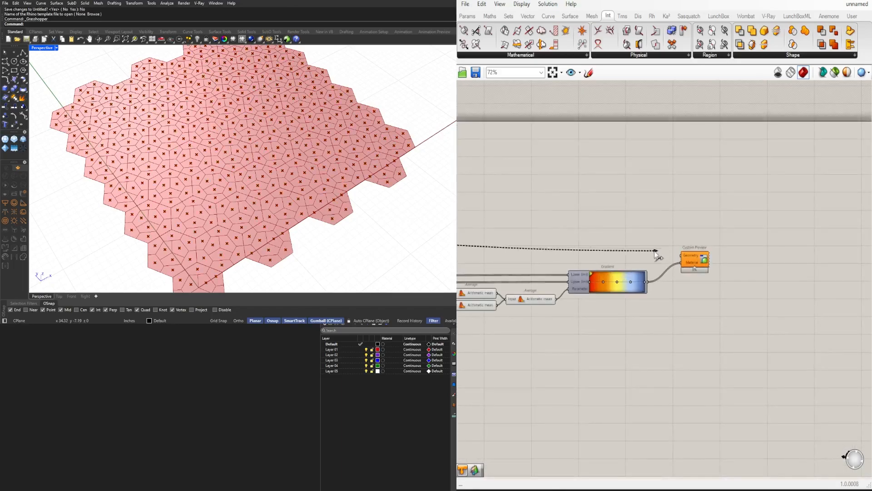
{"action": "right_click", "coordinate": [690, 259]}
{"action": "left_click", "coordinate": [723, 336]}
{"action": "scroll", "coordinate": [623, 335], "scroll_direction": "down", "scroll_amount": 2}
{"action": "right_click_drag", "start_coordinate": [472, 300], "coordinate": [606, 305]}
{"action": "scroll", "coordinate": [586, 299], "scroll_direction": "up", "scroll_amount": 4}
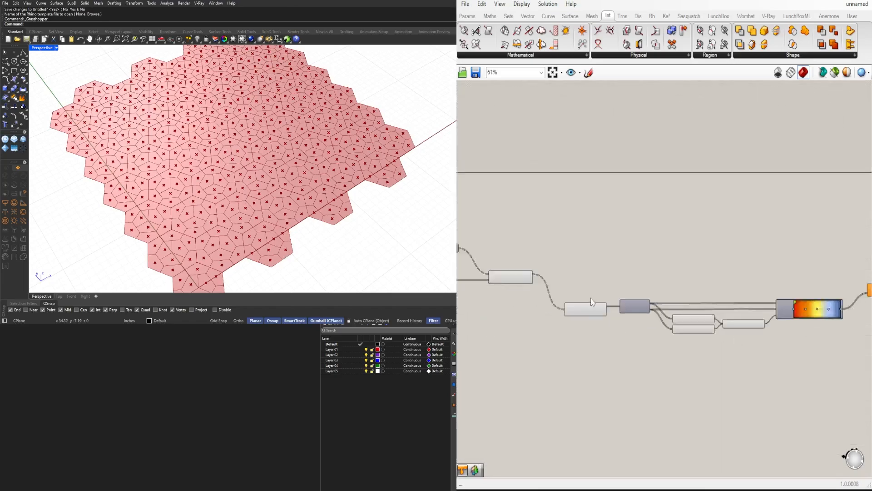
{"action": "left_click", "coordinate": [494, 262]}
{"action": "scroll", "coordinate": [515, 266], "scroll_direction": "down", "scroll_amount": 5}
{"action": "left_click_drag", "start_coordinate": [500, 258], "coordinate": [727, 289]}
{"action": "scroll", "coordinate": [772, 261], "scroll_direction": "up", "scroll_amount": 4}
{"action": "left_click", "coordinate": [709, 259]}
- Try a Divide Curve count of 4 and check the coloured pattern over the hexagonal grid
{"action": "right_click_drag", "start_coordinate": [284, 178], "coordinate": [271, 215]}
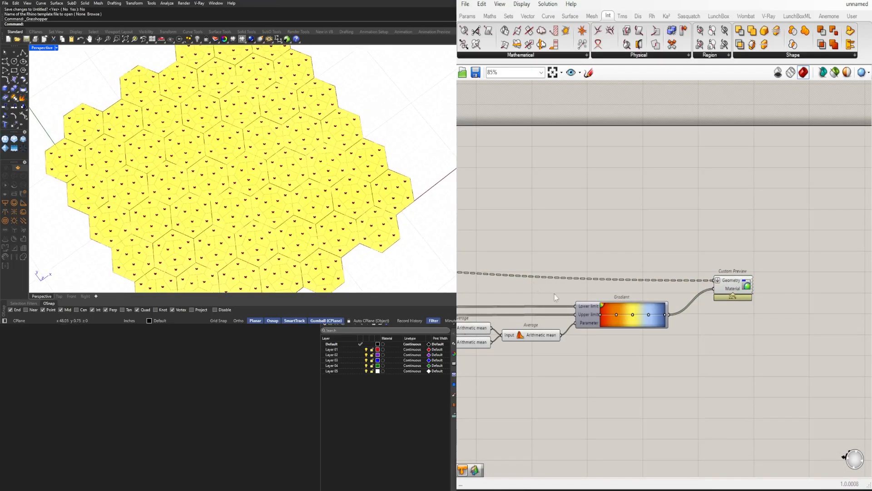
{"action": "scroll", "coordinate": [556, 298], "scroll_direction": "down", "scroll_amount": 3}
{"action": "right_click_drag", "start_coordinate": [557, 298], "coordinate": [809, 304]}
{"action": "scroll", "coordinate": [563, 291], "scroll_direction": "up", "scroll_amount": 4}
{"action": "right_click_drag", "start_coordinate": [540, 261], "coordinate": [777, 275]}
{"action": "right_click_drag", "start_coordinate": [531, 267], "coordinate": [755, 266]}
{"action": "scroll", "coordinate": [617, 263], "scroll_direction": "up", "scroll_amount": 5}
{"action": "scroll", "coordinate": [617, 270], "scroll_direction": "up", "scroll_amount": 2}
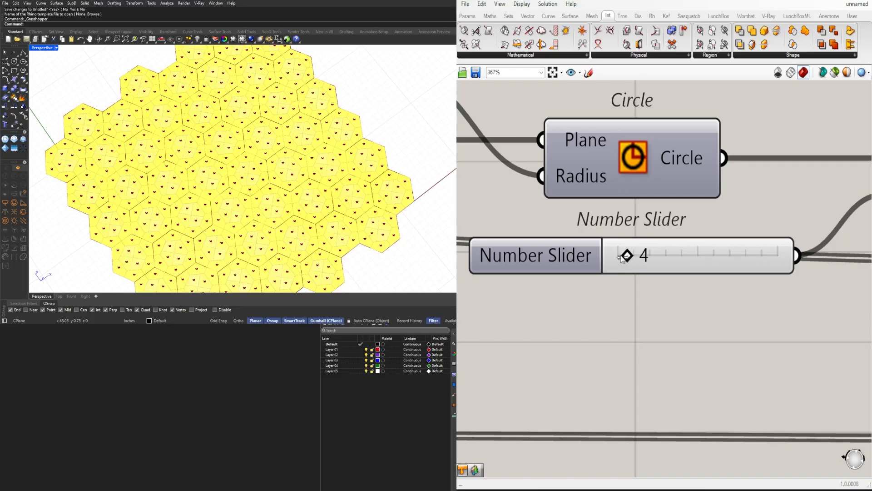
- Try Circle radii of 0.50 and 0.94 and compare the coloured pattern across the hexagonal grid
{"action": "scroll", "coordinate": [620, 258], "scroll_direction": "down", "scroll_amount": 7}
{"action": "right_click_drag", "start_coordinate": [571, 299], "coordinate": [722, 320]}
{"action": "scroll", "coordinate": [699, 219], "scroll_direction": "up", "scroll_amount": 13}
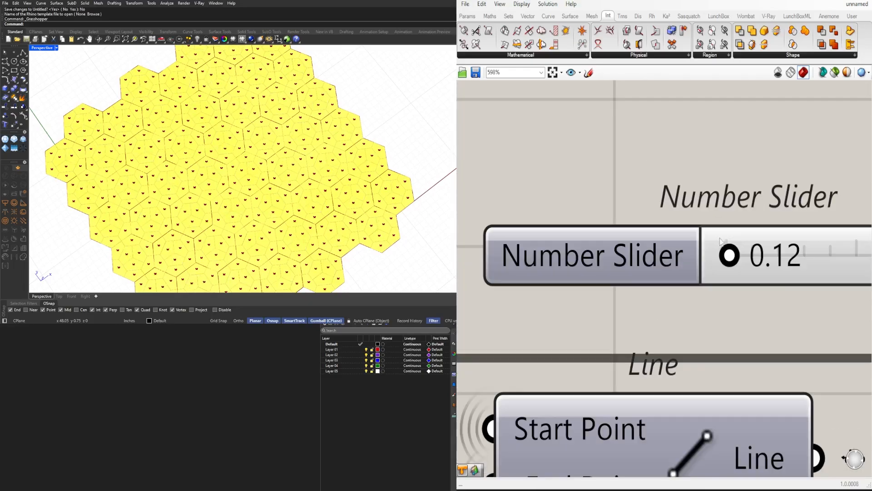
{"action": "left_click_drag", "start_coordinate": [728, 272], "coordinate": [745, 270]}
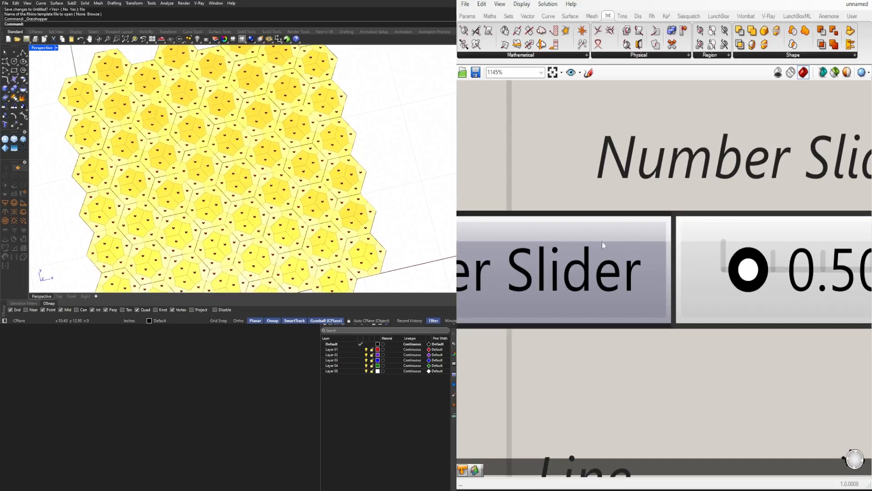
{"action": "scroll", "coordinate": [753, 281], "scroll_direction": "down", "scroll_amount": 5}
{"action": "right_click_drag", "start_coordinate": [753, 281], "coordinate": [691, 311]}
{"action": "scroll", "coordinate": [641, 300], "scroll_direction": "up", "scroll_amount": 3}
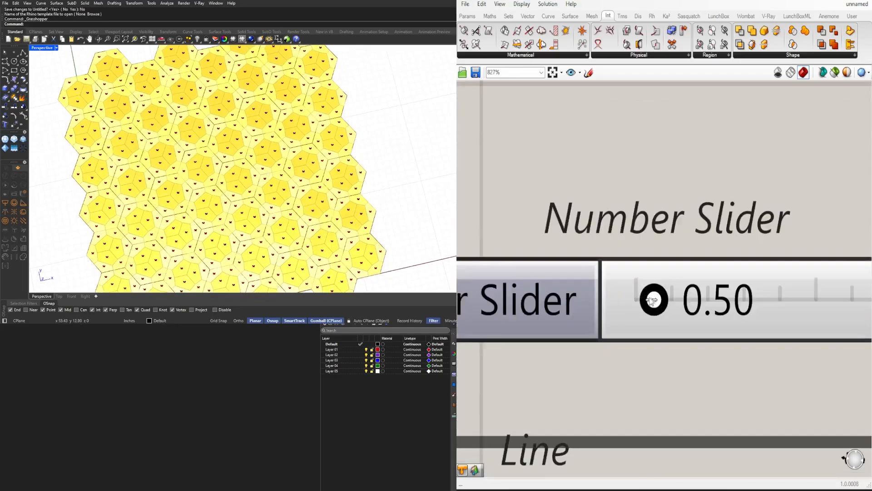
{"action": "mouse_move", "coordinate": [649, 300]}
{"action": "left_mouse_down"}
{"action": "mouse_move", "coordinate": [642, 300]}
{"action": "mouse_move", "coordinate": [665, 300]}
{"action": "left_mouse_up"}
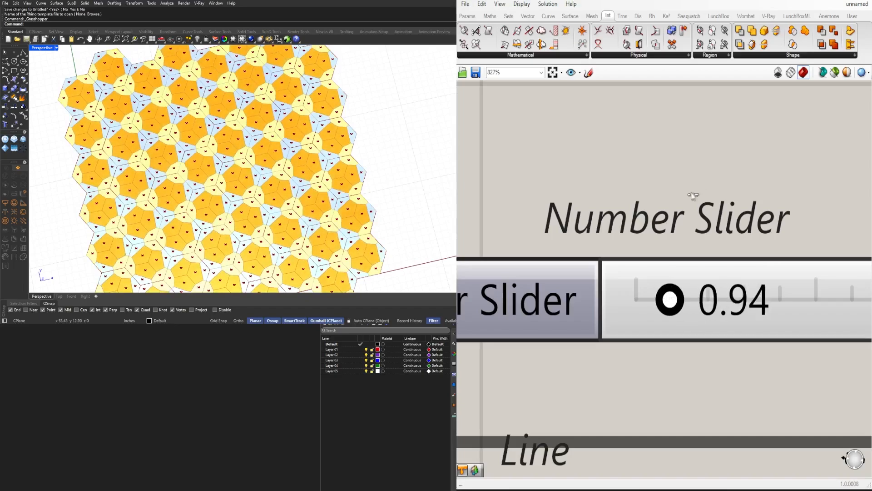
- Select the Move and Area components to check their geometry over the grid, then clear the selection
{"action": "scroll", "coordinate": [692, 196], "scroll_direction": "down", "scroll_amount": 10}
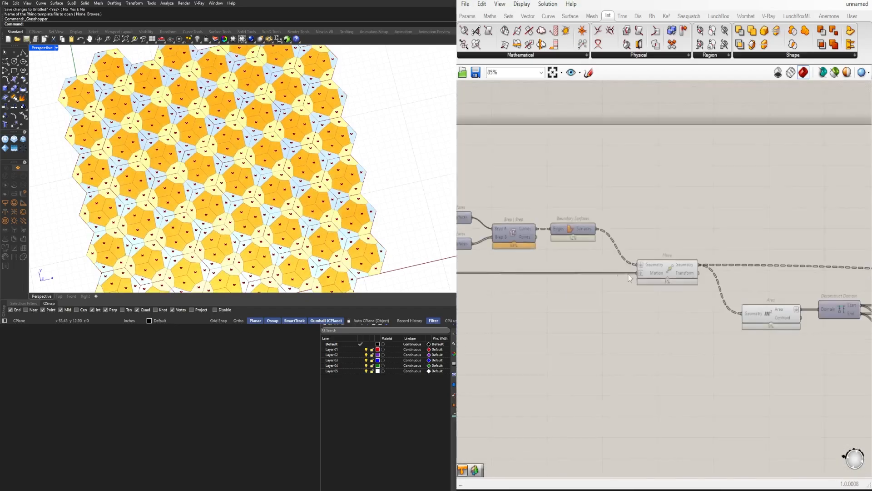
{"action": "right_click", "coordinate": [652, 273]}
{"action": "left_click", "coordinate": [764, 311]}
{"action": "scroll", "coordinate": [773, 283], "scroll_direction": "down", "scroll_amount": 3}
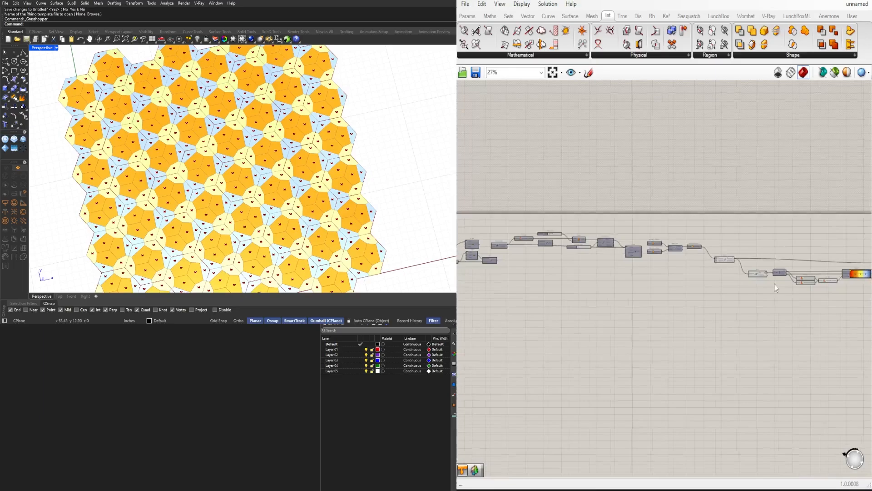
{"action": "left_click_drag", "start_coordinate": [740, 322], "coordinate": [554, 261]}
{"action": "scroll", "coordinate": [554, 261], "scroll_direction": "up", "scroll_amount": 4}
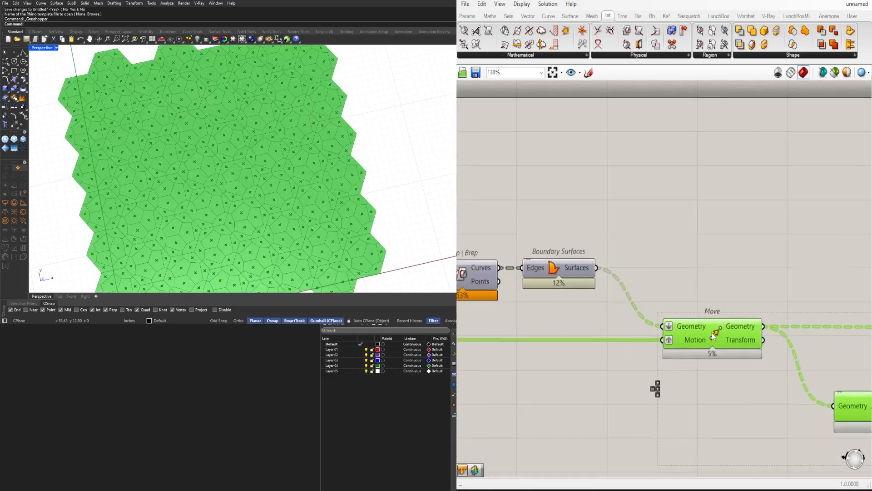
{"action": "left_click", "coordinate": [673, 204]}
{"action": "scroll", "coordinate": [672, 203], "scroll_direction": "down", "scroll_amount": 5}
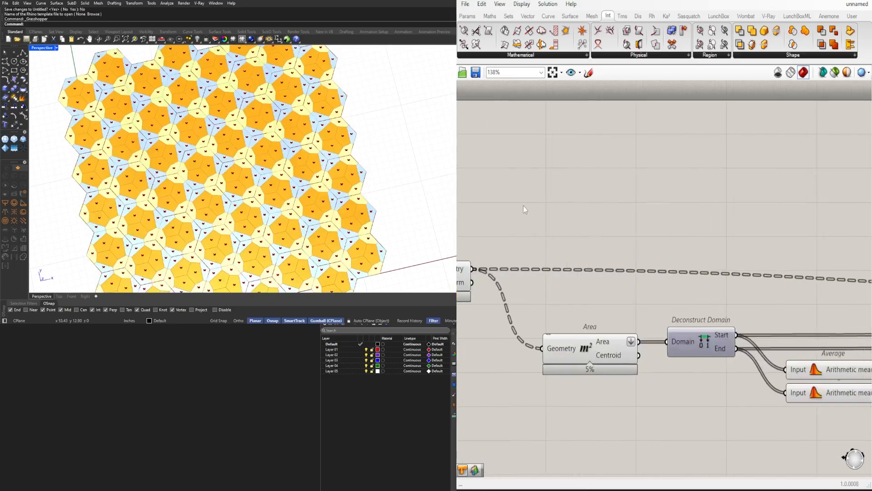
- Tidy the end of the colouring chain by shifting the Gradient slightly away from the last Average towards the Custom Preview
{"action": "scroll", "coordinate": [592, 246], "scroll_direction": "up", "scroll_amount": 3}
{"action": "left_click", "coordinate": [739, 256]}
{"action": "left_click_drag", "start_coordinate": [739, 256], "coordinate": [741, 268]}
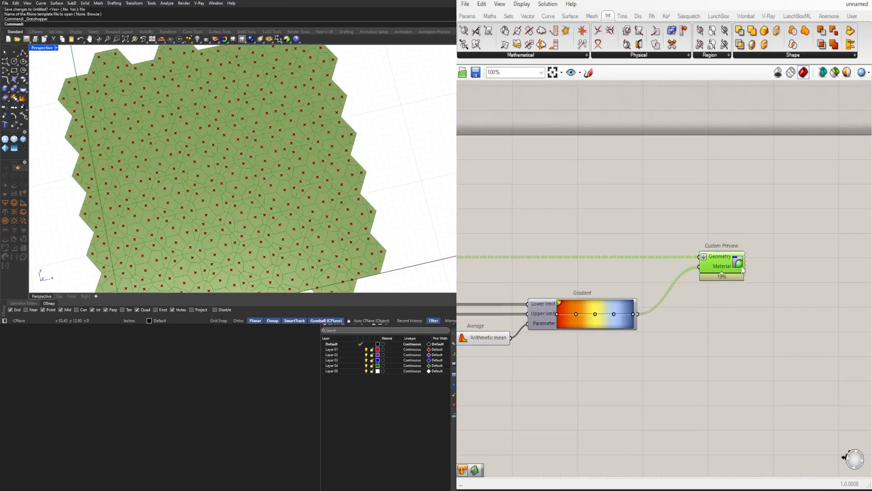
{"action": "left_click", "coordinate": [740, 223]}
{"action": "right_click_drag", "start_coordinate": [513, 352], "coordinate": [674, 326]}
{"action": "scroll", "coordinate": [751, 329], "scroll_direction": "up", "scroll_amount": 1}
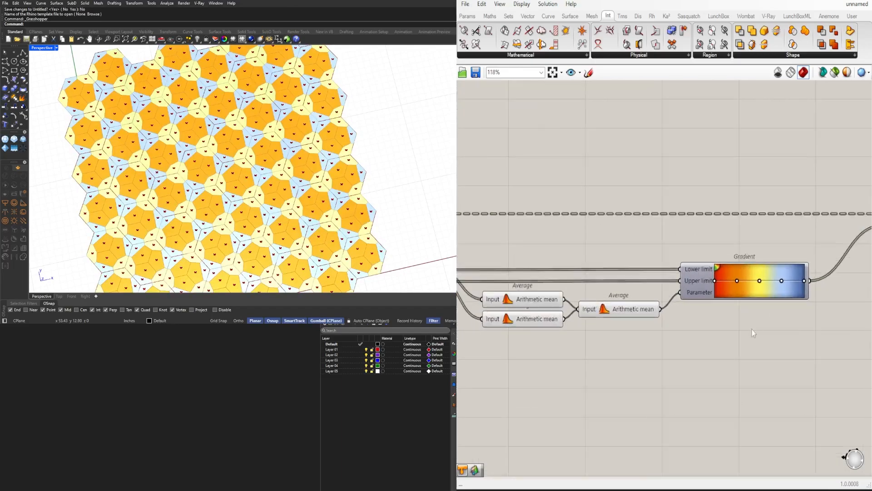
{"action": "right_click_drag", "start_coordinate": [735, 332], "coordinate": [669, 345]}
{"action": "scroll", "coordinate": [669, 344], "scroll_direction": "down", "scroll_amount": 1}
{"action": "left_click_drag", "start_coordinate": [633, 311], "coordinate": [656, 312]}
{"action": "left_click", "coordinate": [611, 360]}
- Look back along the definition from the Gradient to the Boundary Surfaces and Move components
{"action": "right_click_drag", "start_coordinate": [581, 368], "coordinate": [731, 358]}
{"action": "scroll", "coordinate": [695, 349], "scroll_direction": "down", "scroll_amount": 3}
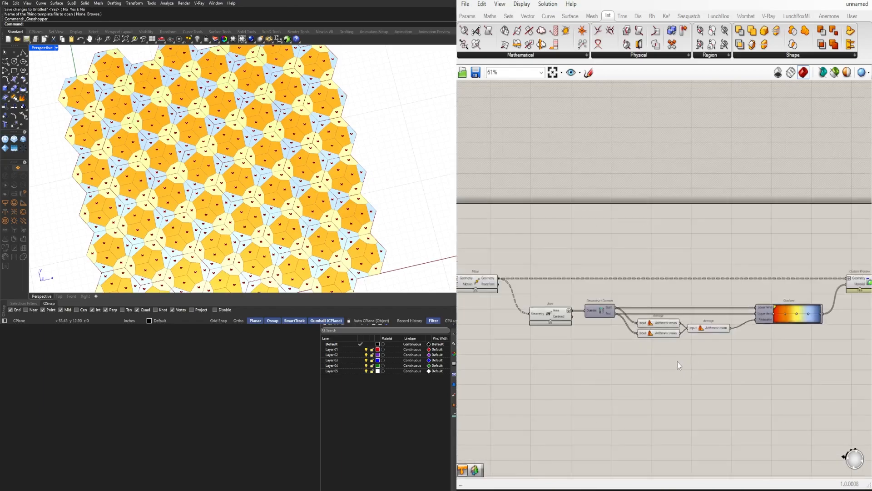
{"action": "scroll", "coordinate": [677, 362], "scroll_direction": "down", "scroll_amount": 4}
{"action": "right_click_drag", "start_coordinate": [584, 346], "coordinate": [652, 342]}
{"action": "scroll", "coordinate": [648, 317], "scroll_direction": "up", "scroll_amount": 6}
{"action": "left_click", "coordinate": [627, 321]}
{"action": "left_click", "coordinate": [643, 286]}
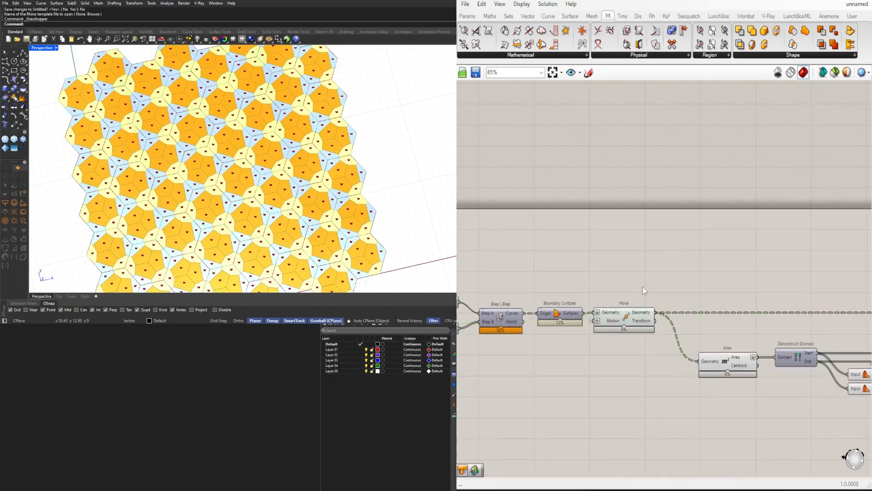
- Try a Circle radius of 1.69 on its number slider
{"action": "scroll", "coordinate": [643, 286], "scroll_direction": "down", "scroll_amount": 3}
{"action": "right_click_drag", "start_coordinate": [599, 322], "coordinate": [787, 339]}
{"action": "scroll", "coordinate": [710, 313], "scroll_direction": "up", "scroll_amount": 6}
{"action": "right_click_drag", "start_coordinate": [726, 355], "coordinate": [802, 306]}
{"action": "scroll", "coordinate": [545, 300], "scroll_direction": "down", "scroll_amount": 4}
{"action": "right_click_drag", "start_coordinate": [546, 300], "coordinate": [808, 303]}
{"action": "scroll", "coordinate": [642, 276], "scroll_direction": "up", "scroll_amount": 5}
{"action": "scroll", "coordinate": [679, 239], "scroll_direction": "up", "scroll_amount": 10}
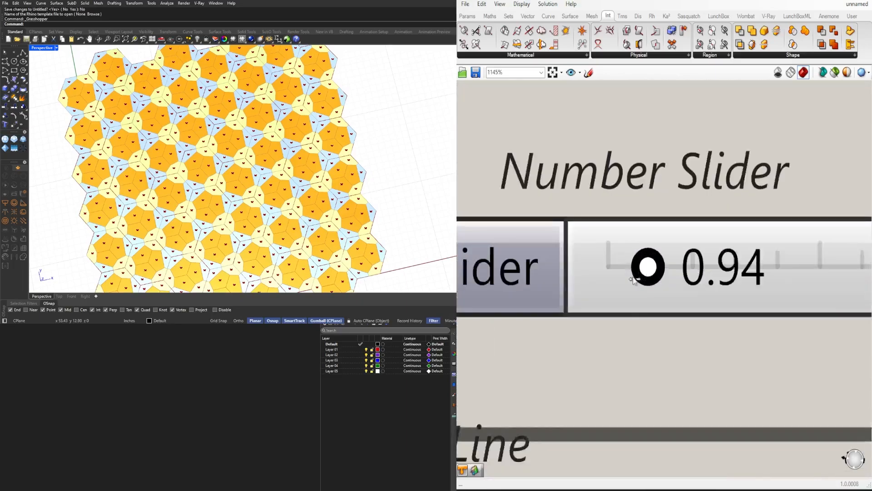
{"action": "left_click_drag", "start_coordinate": [646, 267], "coordinate": [701, 249]}
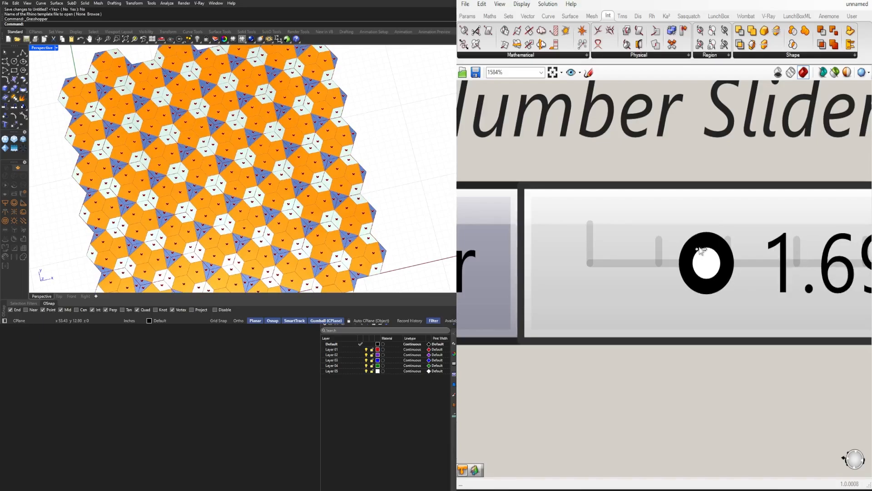
- Set the Circle's radius slider to 1.50 and examine the coloured cells up close
{"action": "scroll", "coordinate": [626, 262], "scroll_direction": "down", "scroll_amount": 2}
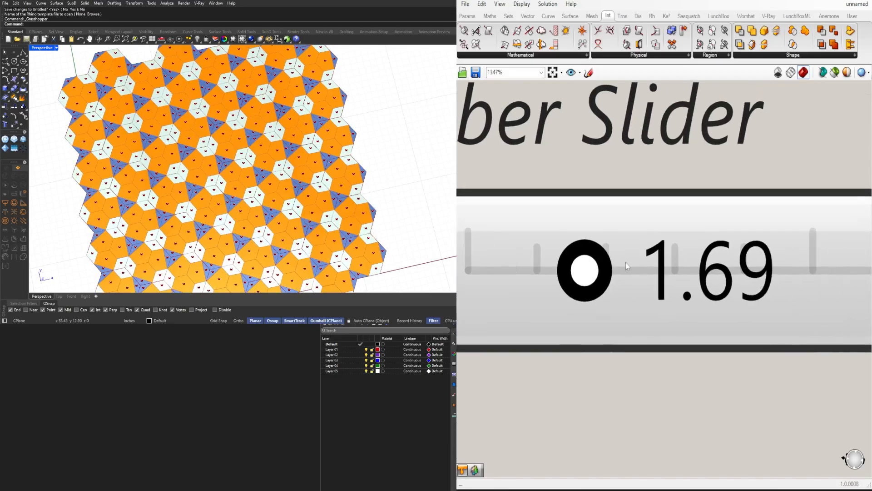
{"action": "double_click", "coordinate": [634, 262]}
{"action": "type", "text": "1.5"}
{"action": "key", "text": "Return"}
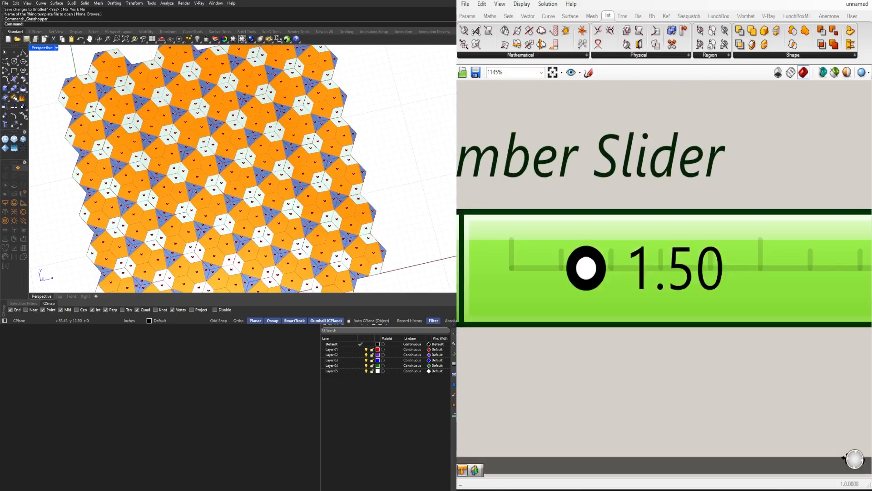
{"action": "scroll", "coordinate": [235, 182], "scroll_direction": "up", "scroll_amount": 6}
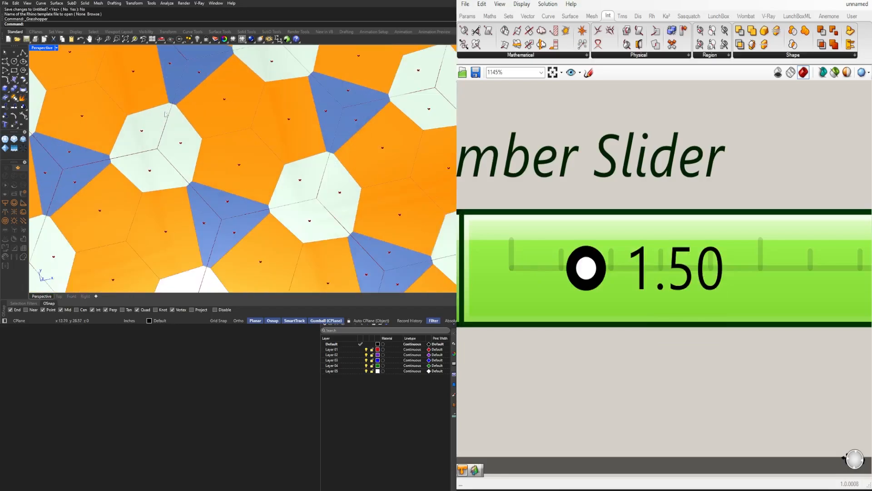
{"action": "scroll", "coordinate": [254, 176], "scroll_direction": "down", "scroll_amount": 5}
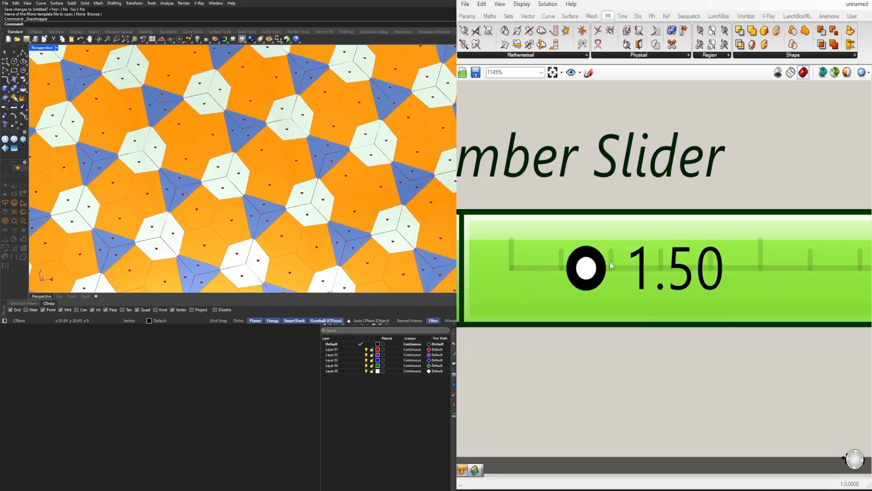
- Change the Circle's radius slider to 1.65
{"action": "mouse_move", "coordinate": [583, 271]}
{"action": "left_mouse_down"}
{"action": "mouse_move", "coordinate": [574, 271]}
{"action": "mouse_move", "coordinate": [594, 273]}
{"action": "left_mouse_up"}
{"action": "scroll", "coordinate": [619, 260], "scroll_direction": "down", "scroll_amount": 8}
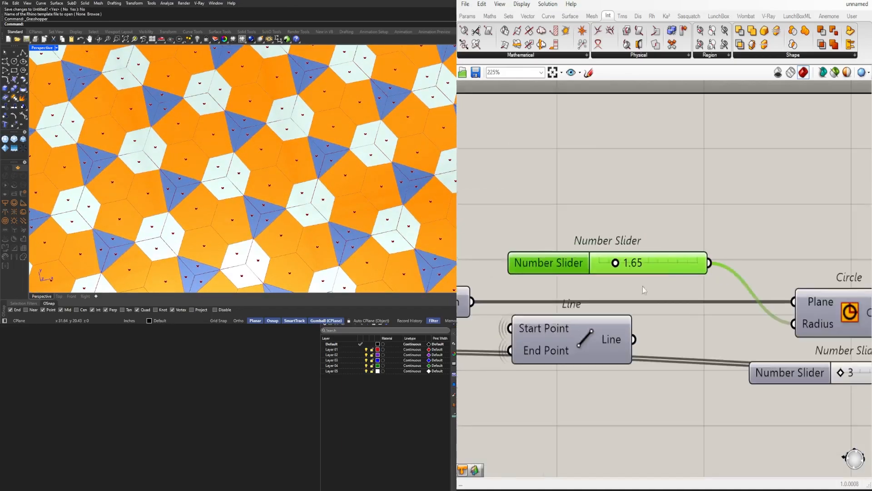
{"action": "left_click", "coordinate": [689, 327]}
- Turn off the preview of the three Average components between Deconstruct Domain and the Gradient
{"action": "scroll", "coordinate": [747, 278], "scroll_direction": "down", "scroll_amount": 6}
{"action": "right_click_drag", "start_coordinate": [816, 336], "coordinate": [687, 343]}
{"action": "scroll", "coordinate": [688, 345], "scroll_direction": "down", "scroll_amount": 1}
{"action": "right_click_drag", "start_coordinate": [858, 361], "coordinate": [653, 336]}
{"action": "scroll", "coordinate": [653, 336], "scroll_direction": "down", "scroll_amount": 3}
{"action": "scroll", "coordinate": [769, 300], "scroll_direction": "up", "scroll_amount": 3}
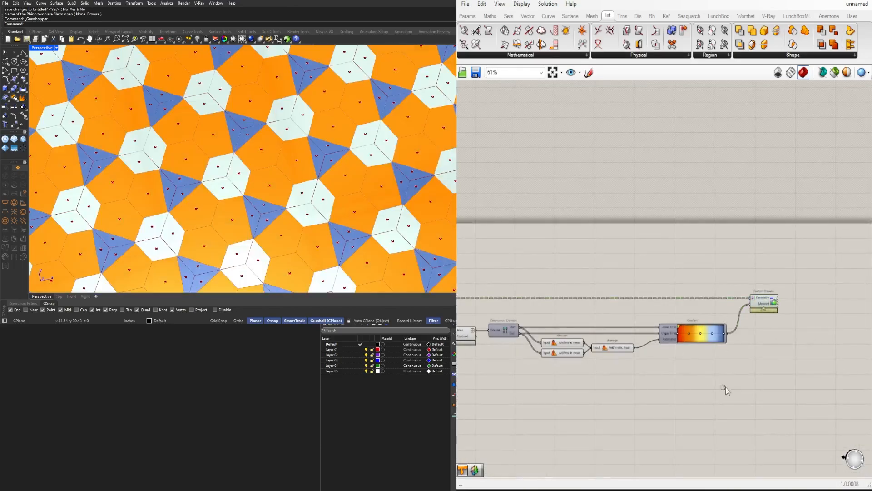
{"action": "scroll", "coordinate": [282, 205], "scroll_direction": "down", "scroll_amount": 5}
{"action": "scroll", "coordinate": [283, 206], "scroll_direction": "up", "scroll_amount": 5}
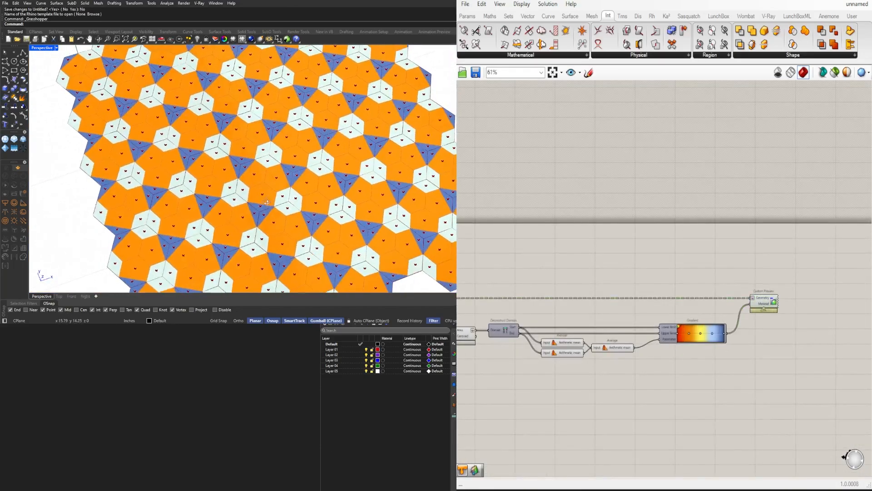
{"action": "right_click_drag", "start_coordinate": [653, 367], "coordinate": [713, 376]}
{"action": "left_click_drag", "start_coordinate": [712, 376], "coordinate": [608, 309]}
{"action": "middle_click", "coordinate": [651, 289]}
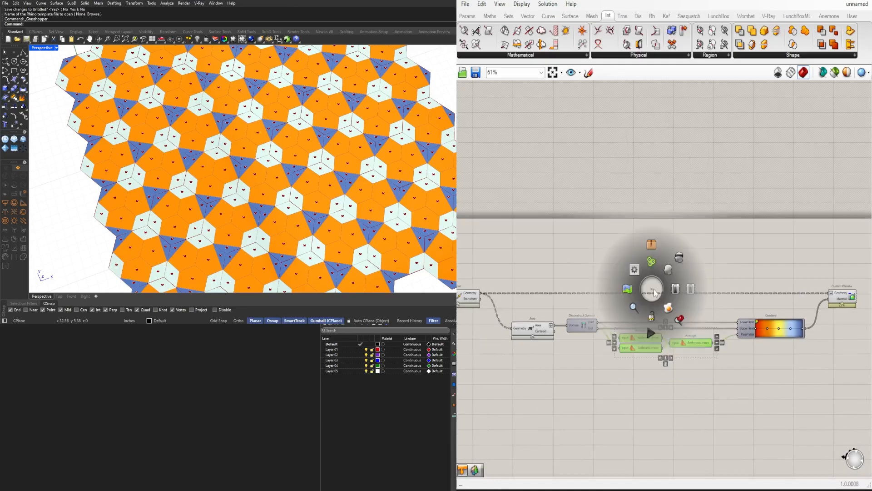
{"action": "left_click", "coordinate": [680, 260]}
- Turn off the preview of the Move and Area components so their point markers are hidden
{"action": "right_click_drag", "start_coordinate": [608, 280], "coordinate": [803, 272]}
{"action": "right_click_drag", "start_coordinate": [599, 335], "coordinate": [772, 343]}
{"action": "right_click_drag", "start_coordinate": [568, 337], "coordinate": [713, 339]}
{"action": "right_click_drag", "start_coordinate": [589, 328], "coordinate": [778, 329]}
{"action": "scroll", "coordinate": [735, 336], "scroll_direction": "down", "scroll_amount": 2}
{"action": "scroll", "coordinate": [595, 357], "scroll_direction": "up", "scroll_amount": 3}
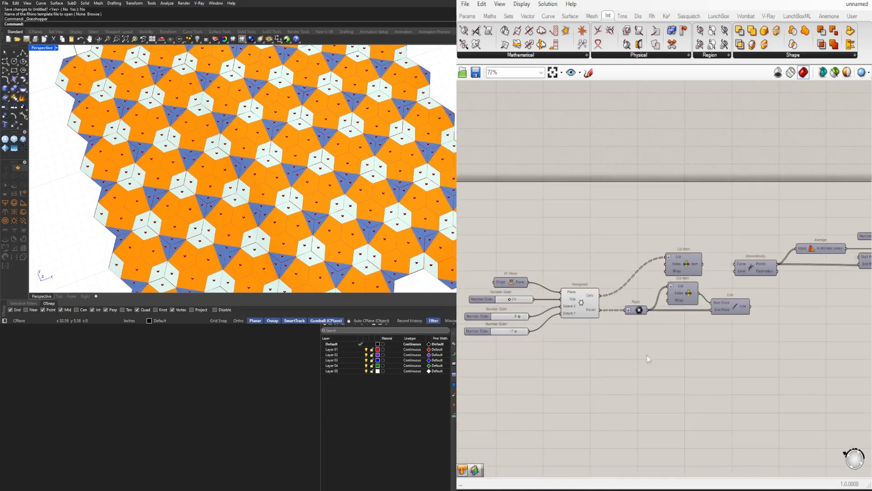
{"action": "right_click_drag", "start_coordinate": [750, 355], "coordinate": [518, 334]}
{"action": "right_click_drag", "start_coordinate": [782, 339], "coordinate": [565, 334]}
{"action": "left_click_drag", "start_coordinate": [772, 340], "coordinate": [577, 196]}
{"action": "middle_click", "coordinate": [625, 203]}
{"action": "left_click", "coordinate": [649, 175]}
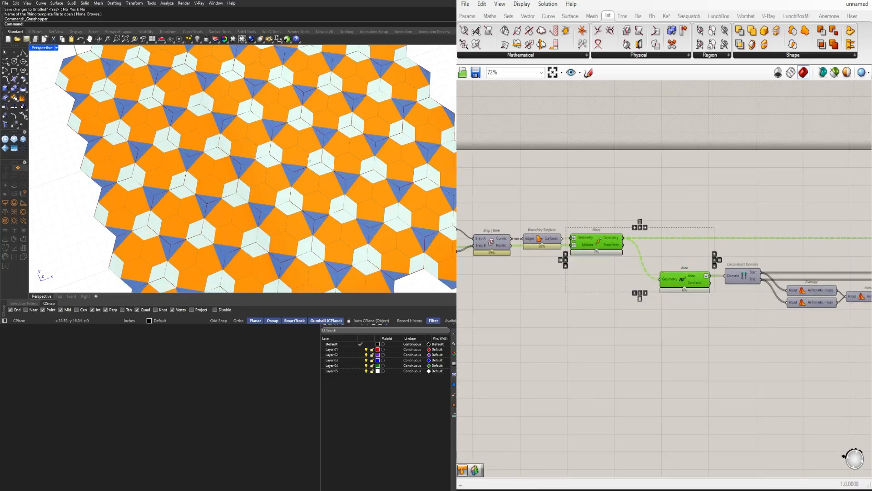
- Apply the green-yellow-red preset to the Gradient
{"action": "scroll", "coordinate": [698, 219], "scroll_direction": "down", "scroll_amount": 3}
{"action": "right_click_drag", "start_coordinate": [698, 220], "coordinate": [635, 262]}
{"action": "scroll", "coordinate": [708, 283], "scroll_direction": "up", "scroll_amount": 5}
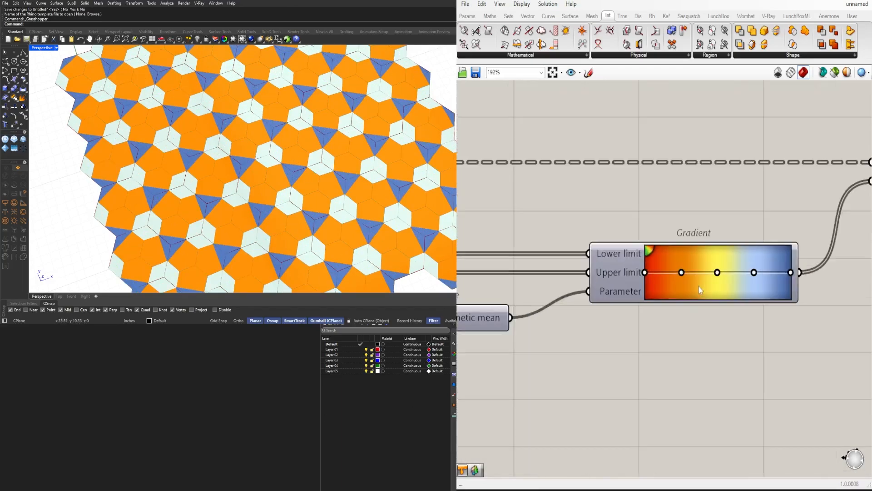
{"action": "right_click", "coordinate": [698, 288]}
{"action": "mouse_move", "coordinate": [752, 350]}
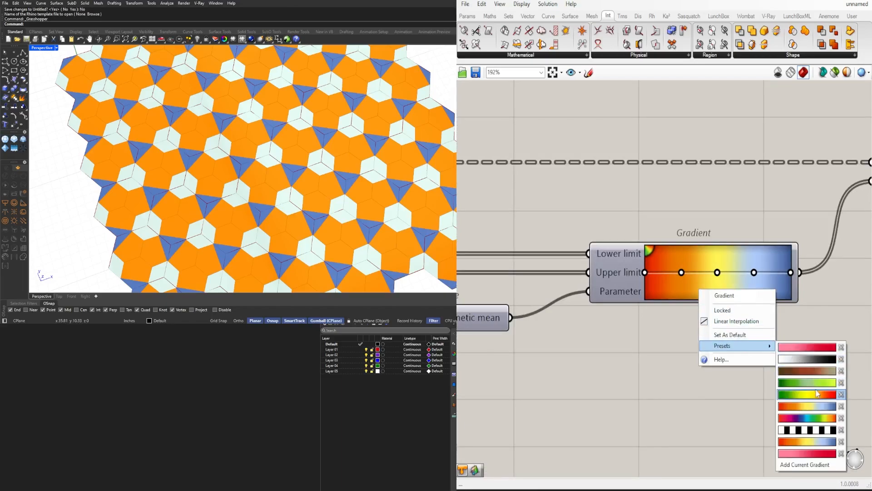
{"action": "left_click", "coordinate": [817, 394]}
{"action": "scroll", "coordinate": [731, 367], "scroll_direction": "down", "scroll_amount": 3}
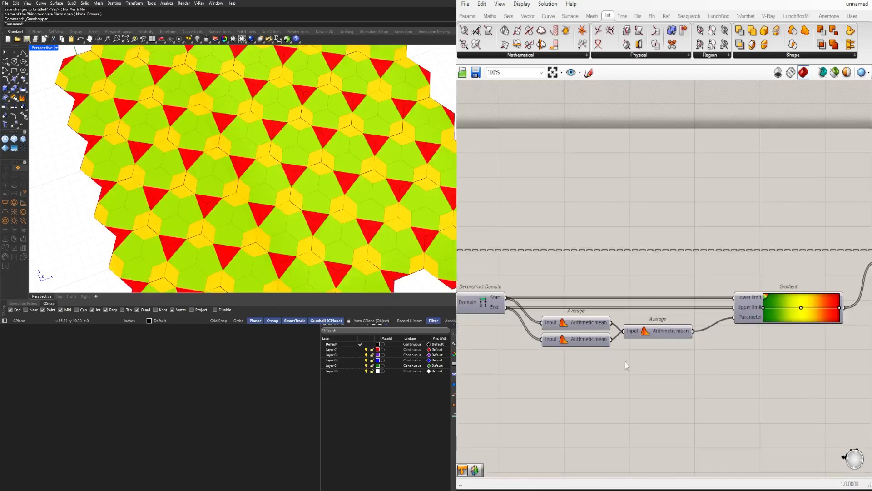
- Raise the Circle's radius slider to 1.97
{"action": "scroll", "coordinate": [687, 321], "scroll_direction": "down", "scroll_amount": 3}
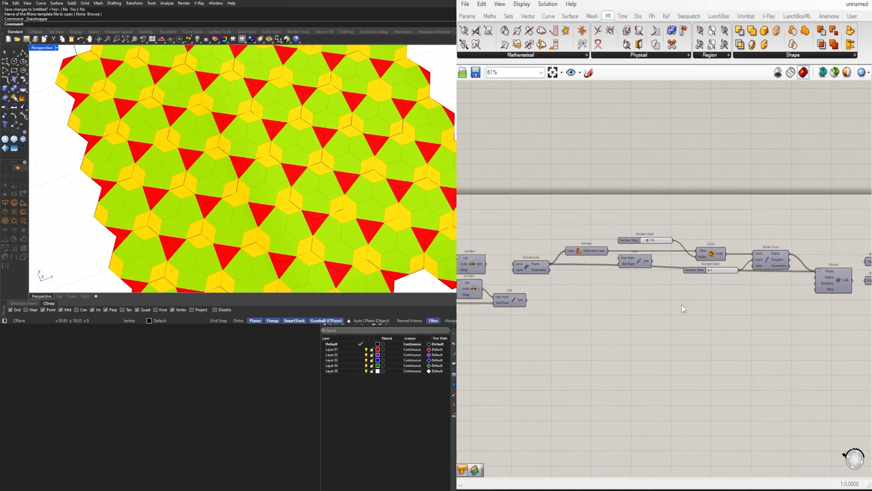
{"action": "scroll", "coordinate": [683, 272], "scroll_direction": "up", "scroll_amount": 10}
{"action": "scroll", "coordinate": [672, 271], "scroll_direction": "down", "scroll_amount": 10}
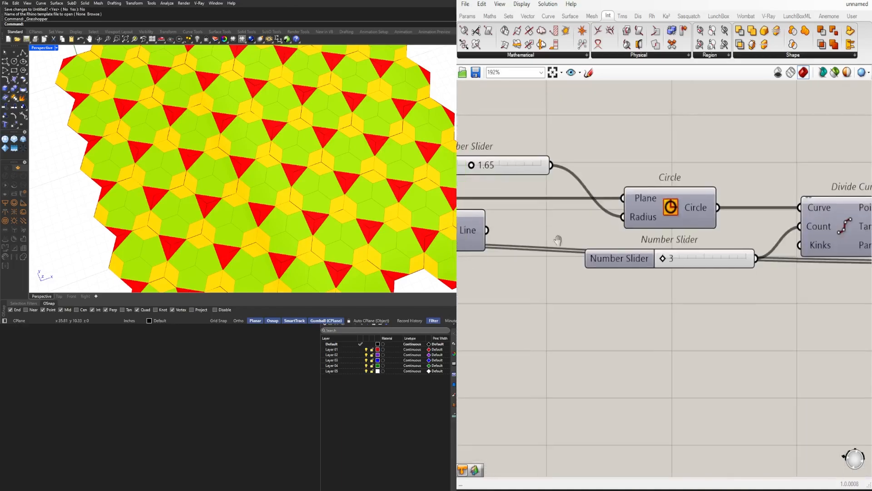
{"action": "scroll", "coordinate": [622, 218], "scroll_direction": "up", "scroll_amount": 10}
{"action": "mouse_move", "coordinate": [632, 208]}
{"action": "left_mouse_down"}
{"action": "mouse_move", "coordinate": [675, 211]}
{"action": "mouse_move", "coordinate": [623, 219]}
{"action": "mouse_move", "coordinate": [639, 220]}
{"action": "left_mouse_up"}
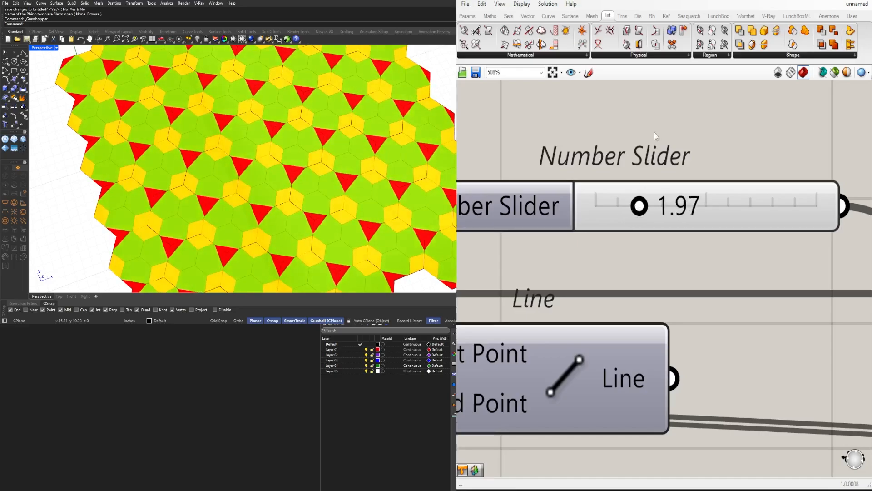
- Enlarge the hexagonal grid by setting both Extent X and Extent Y to 10, and inspect the pattern
{"action": "scroll", "coordinate": [652, 234], "scroll_direction": "down", "scroll_amount": 10}
{"action": "scroll", "coordinate": [263, 182], "scroll_direction": "down", "scroll_amount": 5}
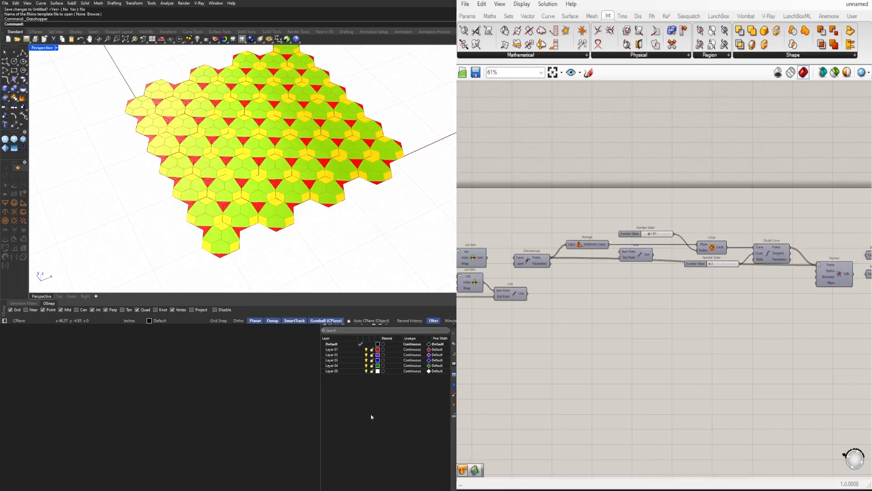
{"action": "scroll", "coordinate": [567, 281], "scroll_direction": "down", "scroll_amount": 2}
{"action": "right_click_drag", "start_coordinate": [568, 281], "coordinate": [734, 265]}
{"action": "scroll", "coordinate": [548, 271], "scroll_direction": "up", "scroll_amount": 8}
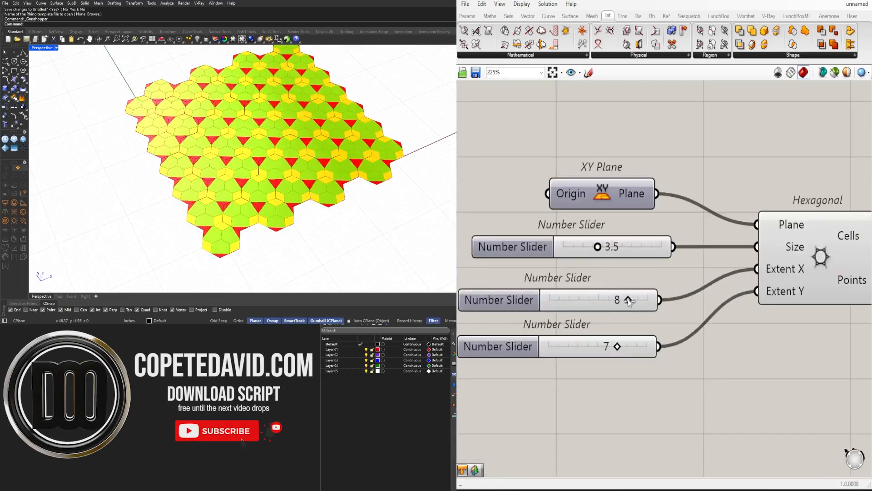
{"action": "left_click_drag", "start_coordinate": [628, 301], "coordinate": [648, 301]}
{"action": "scroll", "coordinate": [452, 193], "scroll_direction": "down", "scroll_amount": 3}
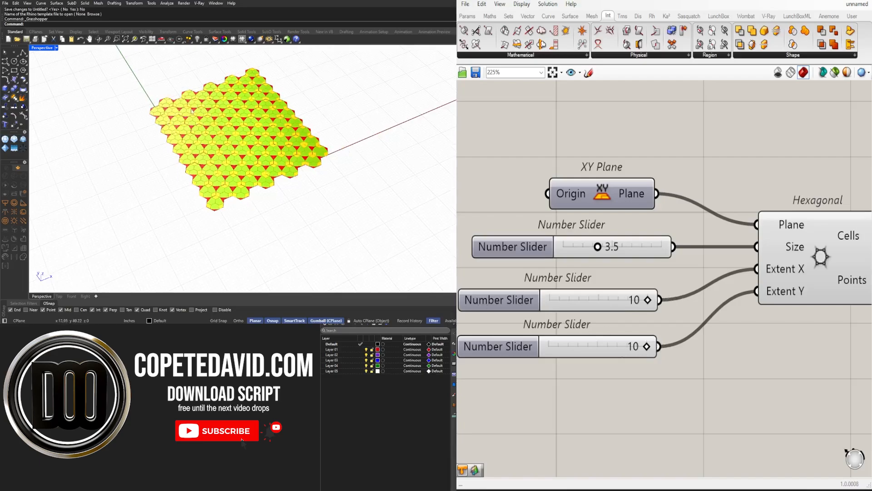
{"action": "scroll", "coordinate": [217, 144], "scroll_direction": "up", "scroll_amount": 10}
{"action": "scroll", "coordinate": [217, 144], "scroll_direction": "down", "scroll_amount": 8}
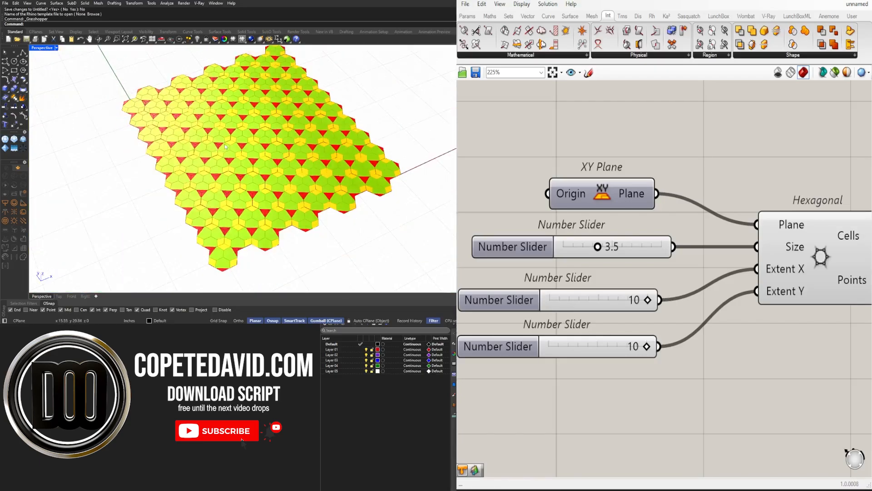
- Select the three number sliders feeding the Hexagonal component's Size, Extent X and Extent Y
{"action": "scroll", "coordinate": [623, 196], "scroll_direction": "down", "scroll_amount": 10}
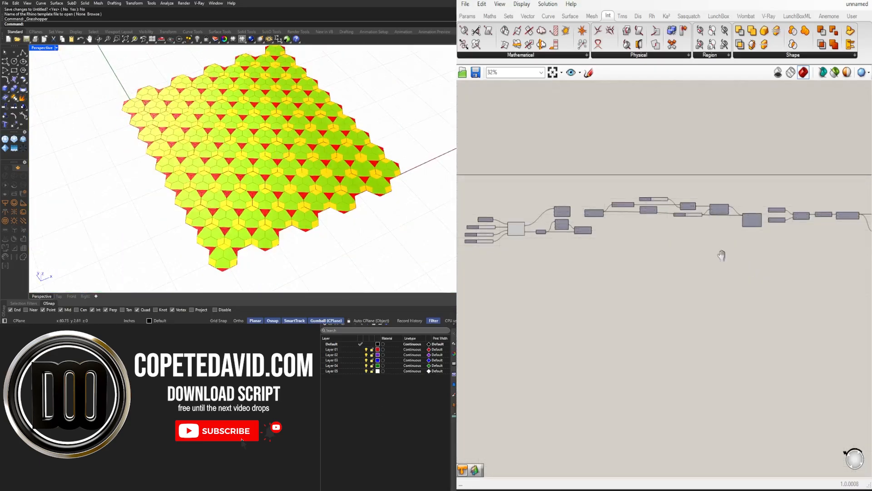
{"action": "scroll", "coordinate": [700, 246], "scroll_direction": "down", "scroll_amount": 2}
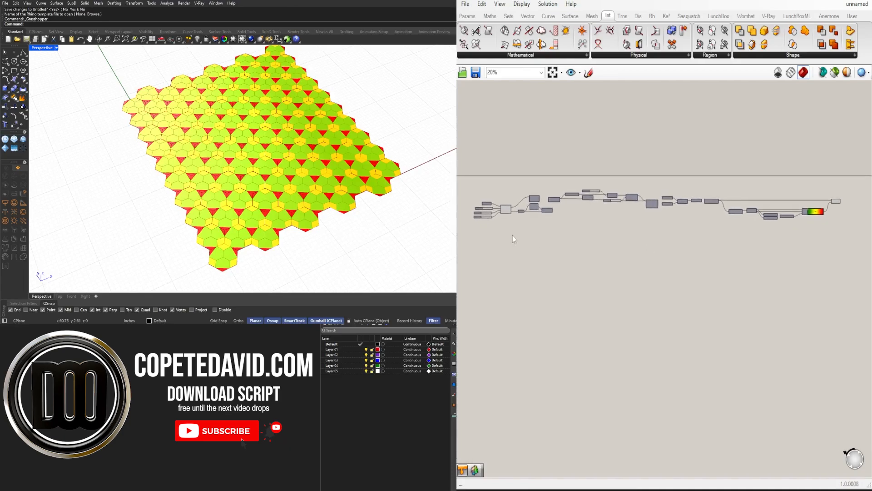
{"action": "scroll", "coordinate": [513, 235], "scroll_direction": "up", "scroll_amount": 2}
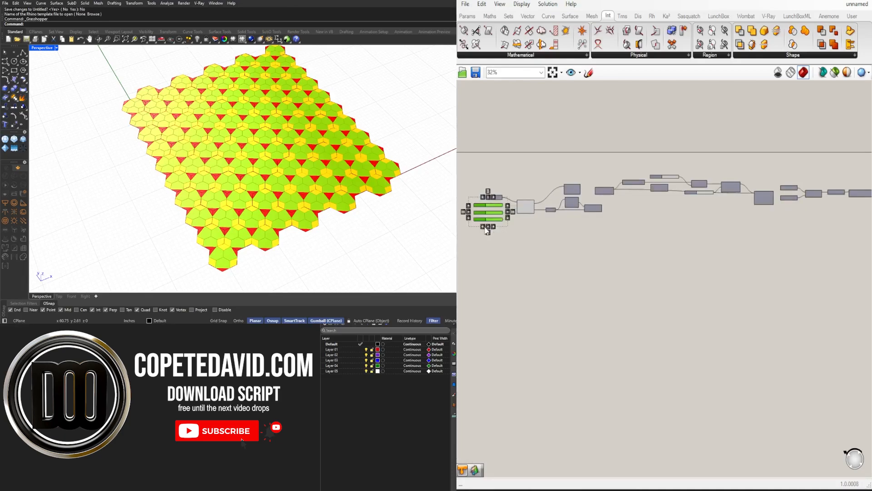